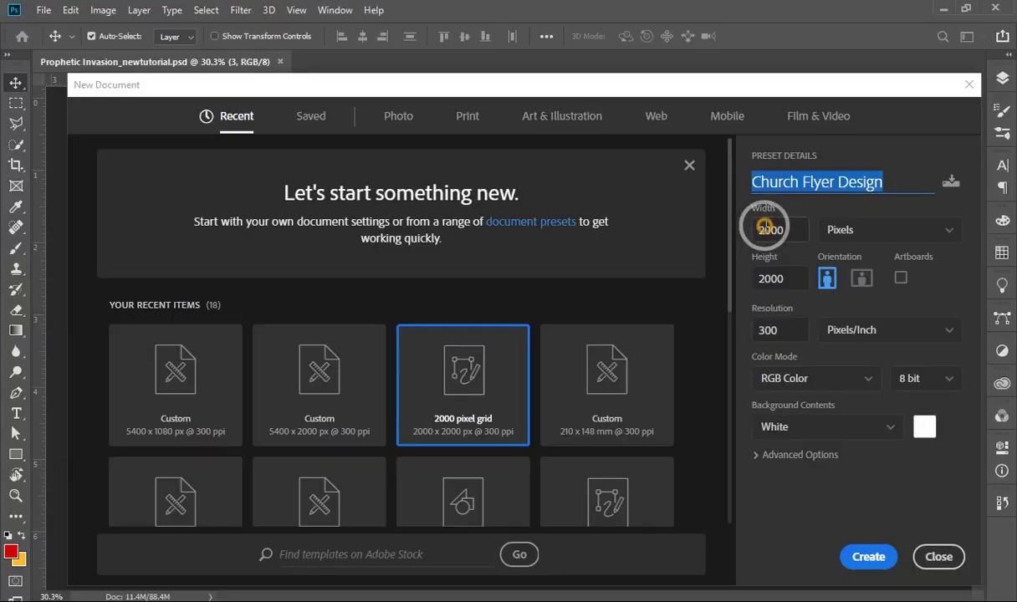
# Set the Church Flyer Design document width to 2000 px (2000 × 2000 px, 300 ppi).
pyautogui.click(769, 229)
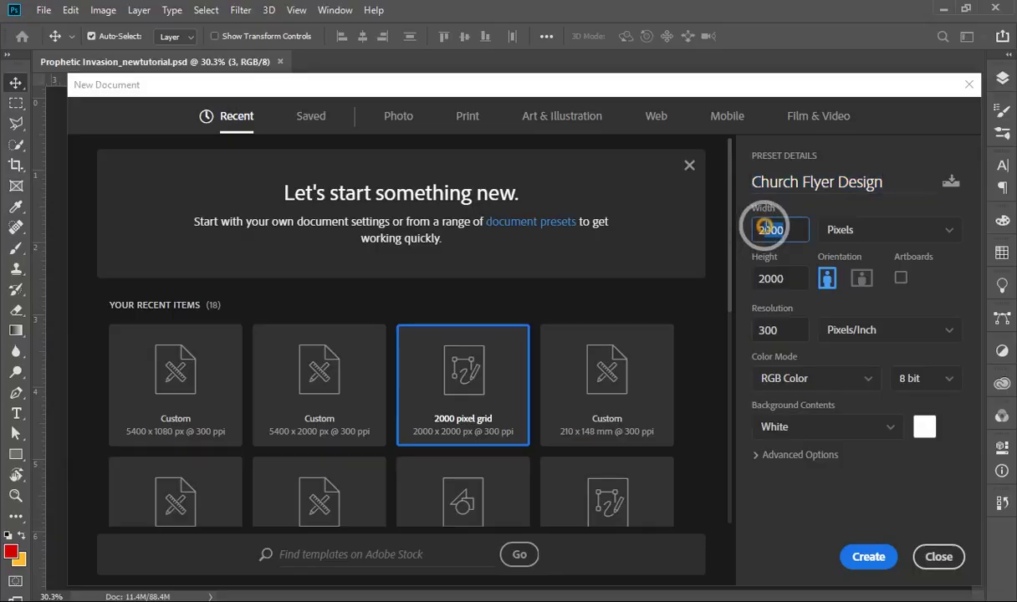
# Create the blank 2000 px high, 300 ppi Church Flyer Design document.
pyautogui.click(770, 279)
pyautogui.click(743, 330)
pyautogui.click(866, 556)
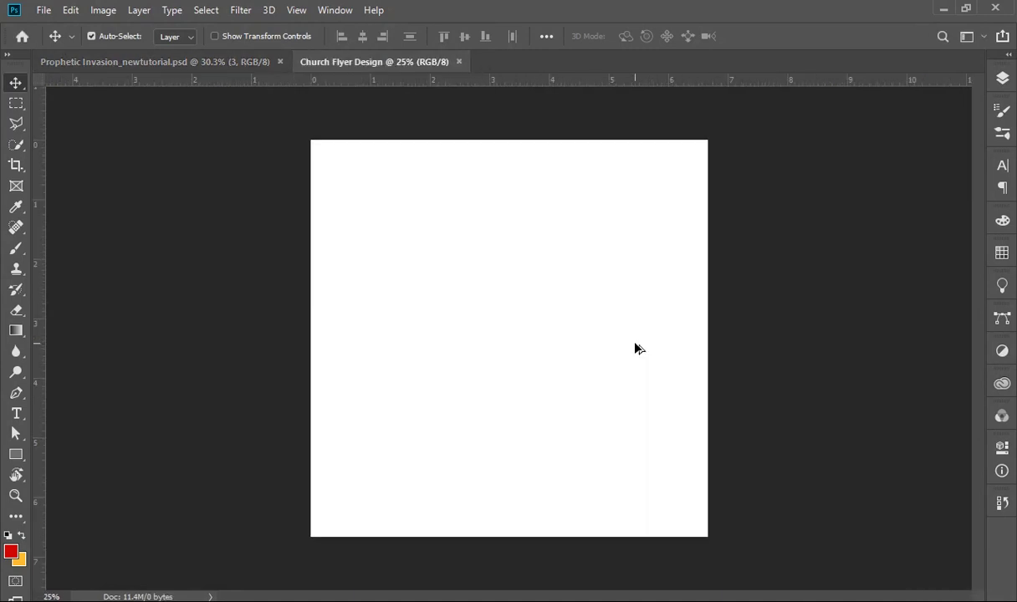
pyautogui.scroll(1, 636, 349)
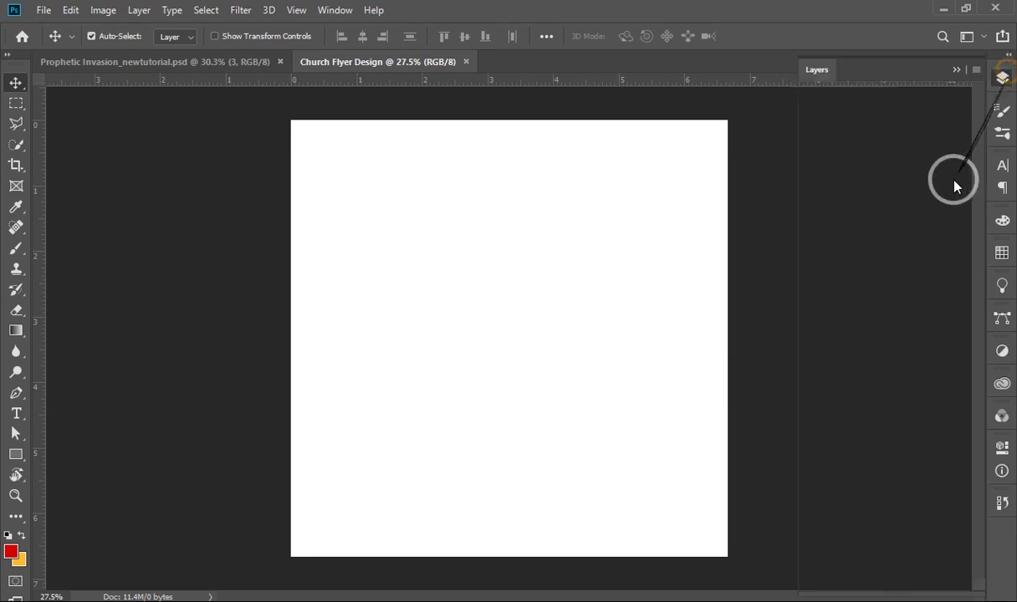
pyautogui.click(893, 579)
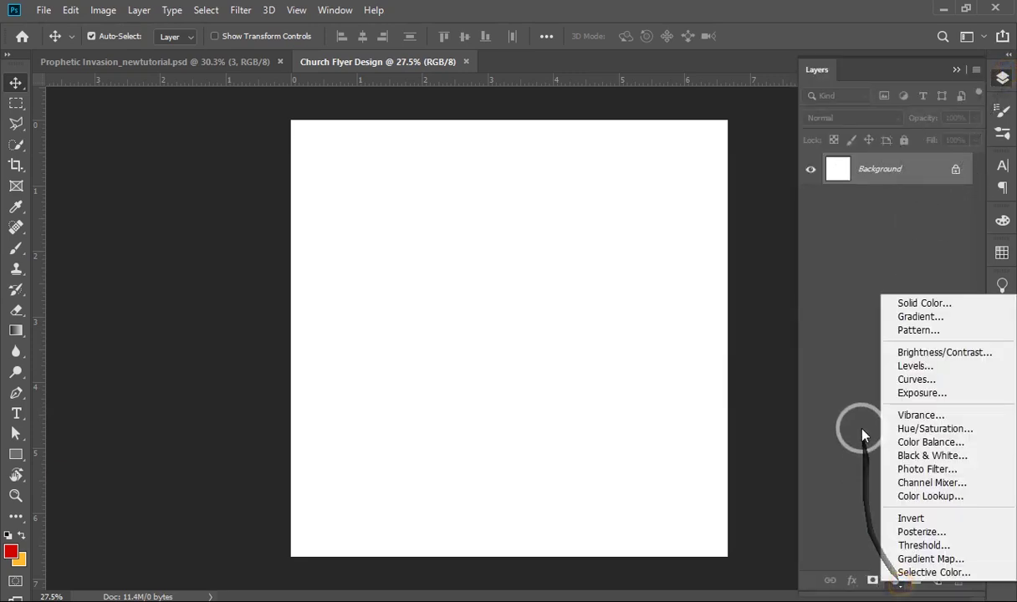
# Add a Gradient fill layer and choose the Clouds gradient preset.
pyautogui.click(917, 317)
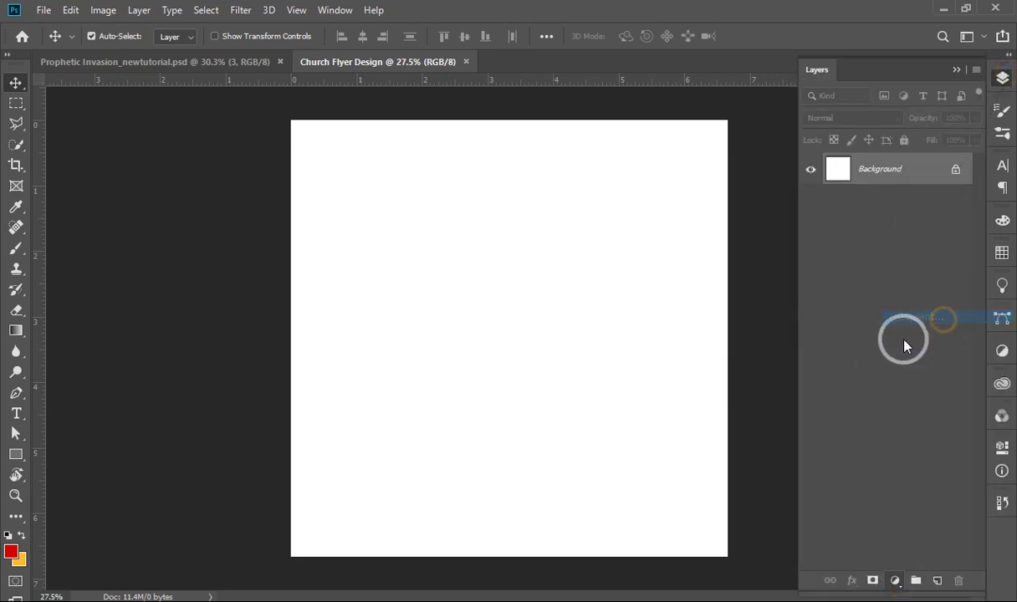
pyautogui.click(645, 416)
pyautogui.scroll(-2, 760, 284)
pyautogui.scroll(-2, 772, 285)
pyautogui.scroll(-2, 775, 287)
pyautogui.scroll(-2, 774, 287)
pyautogui.scroll(-2, 774, 288)
pyautogui.scroll(-2, 775, 289)
pyautogui.scroll(-2, 774, 290)
pyautogui.scroll(-1, 775, 289)
pyautogui.click(822, 316)
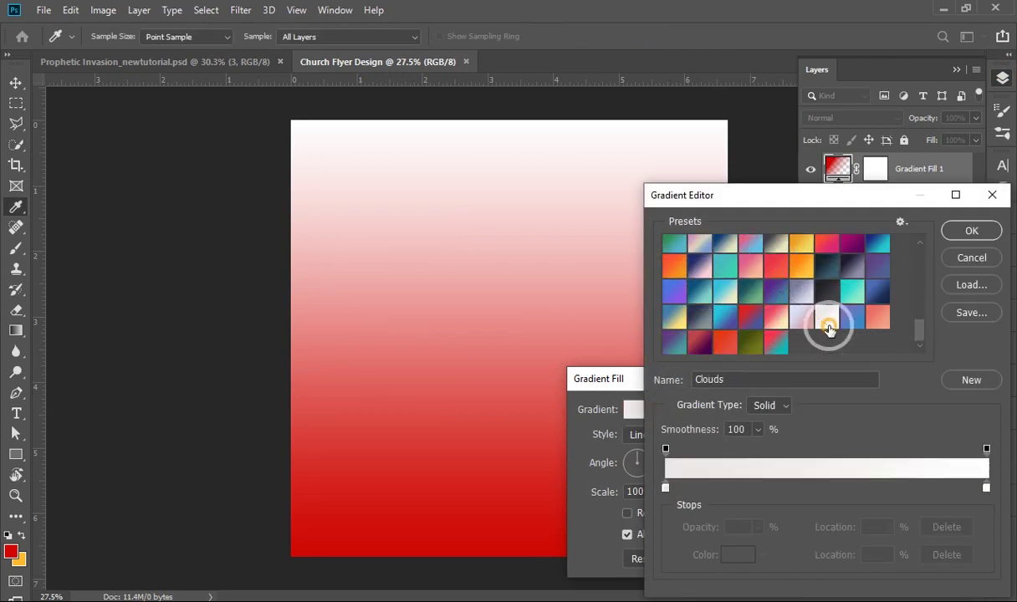
# Set the gradient's left colour stop to pale grey #ece9e6.
pyautogui.click(665, 488)
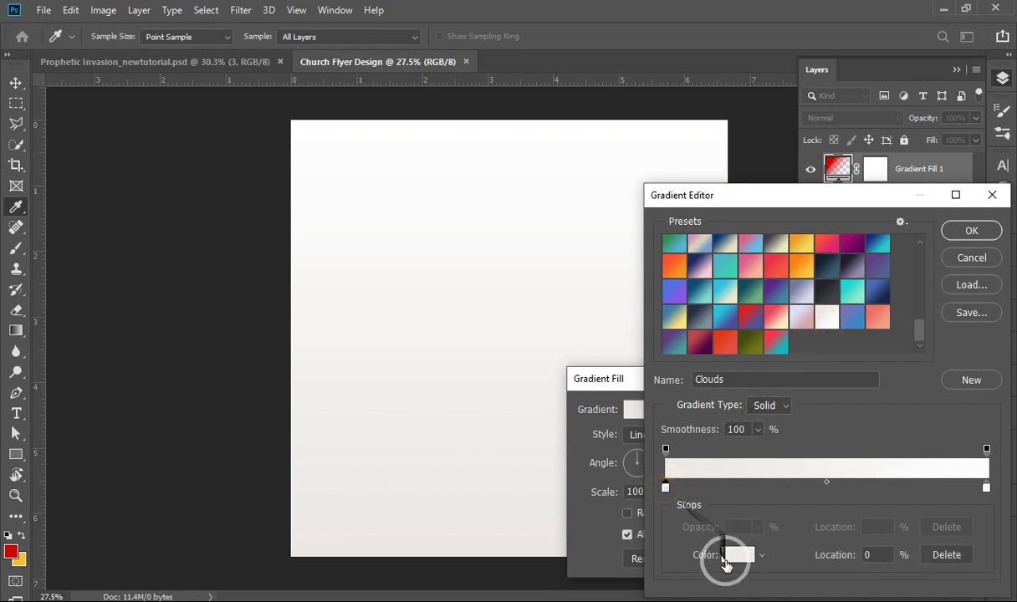
pyautogui.click(729, 555)
pyautogui.click(869, 579)
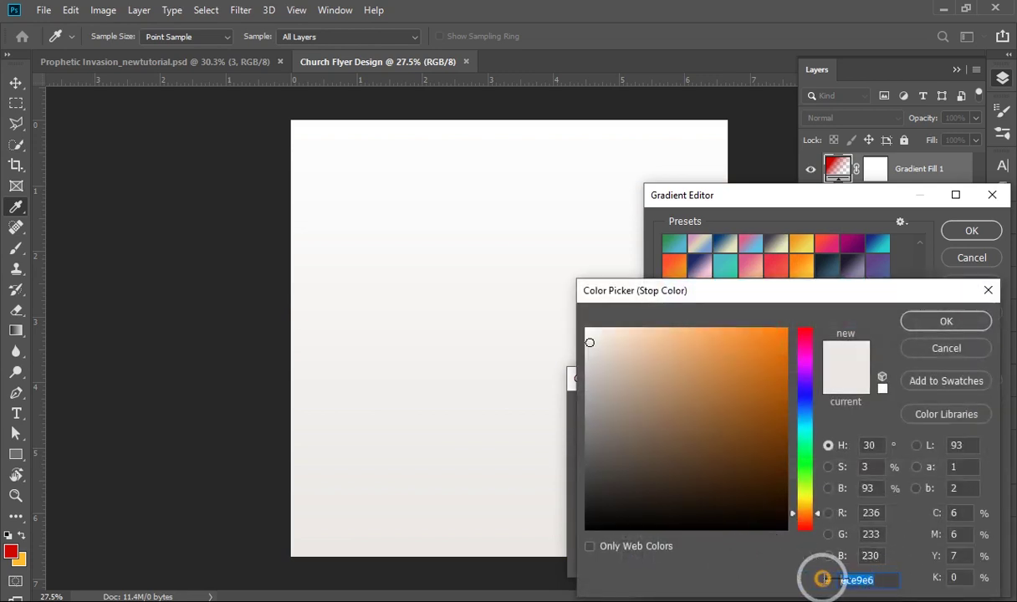
pyautogui.moveTo(870, 570); pyautogui.dragTo(927, 397)
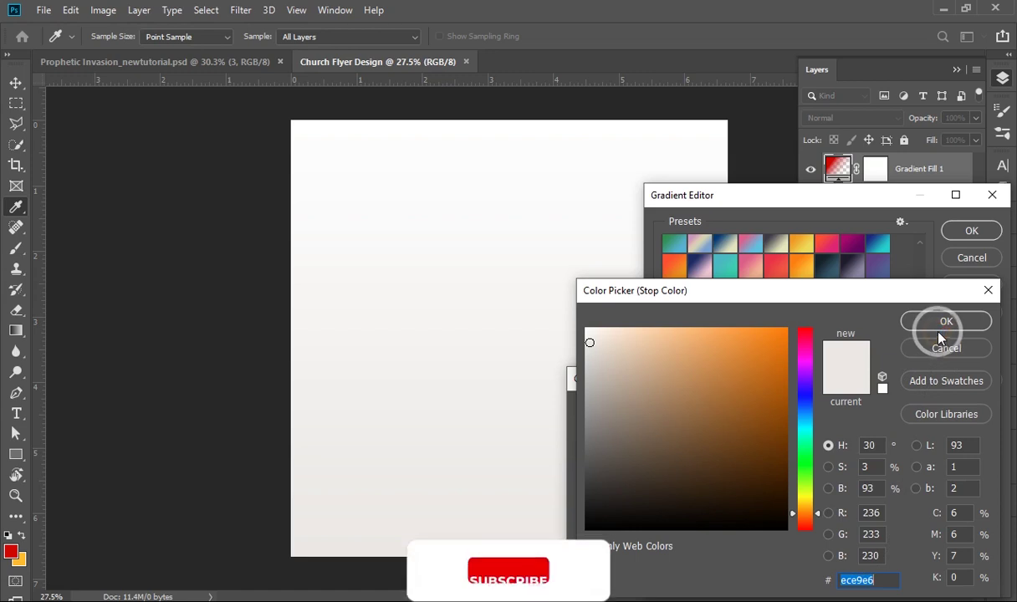
pyautogui.click(943, 322)
# Set the right colour stop to white #ffffff and commit the gradient fill layer.
pyautogui.click(986, 488)
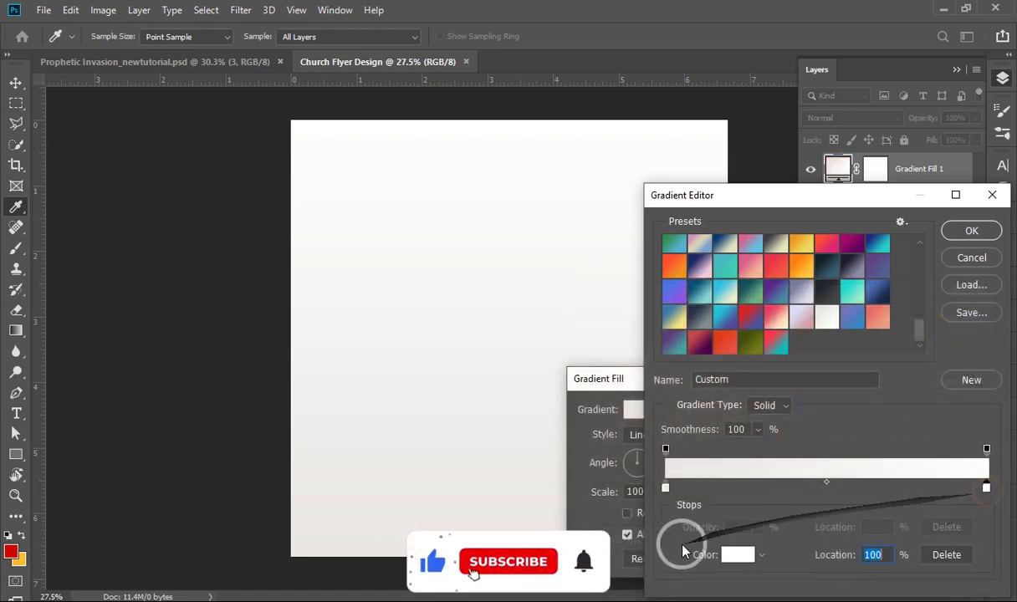
pyautogui.click(737, 554)
pyautogui.click(878, 579)
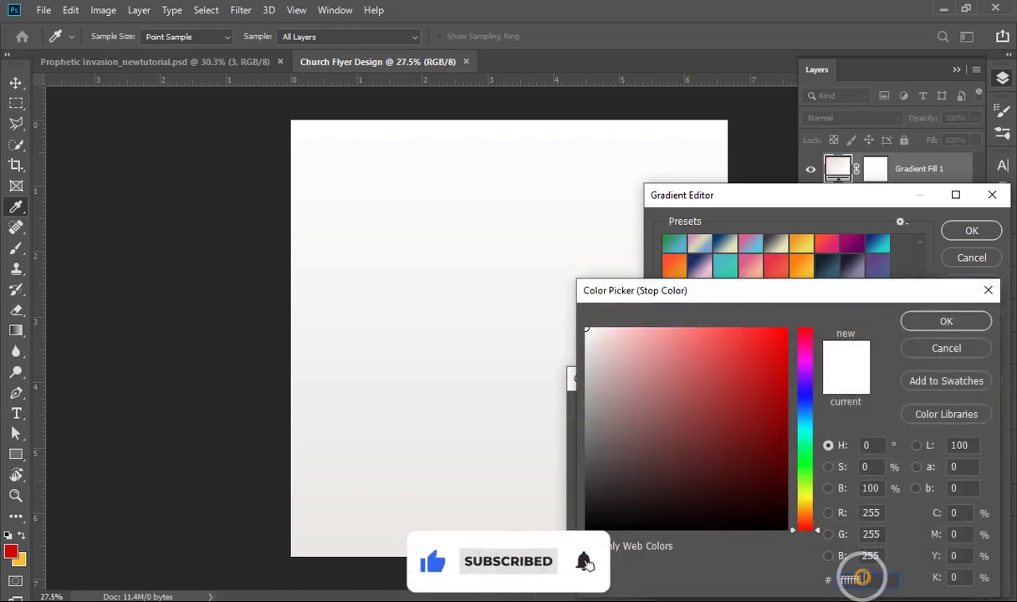
pyautogui.click(914, 325)
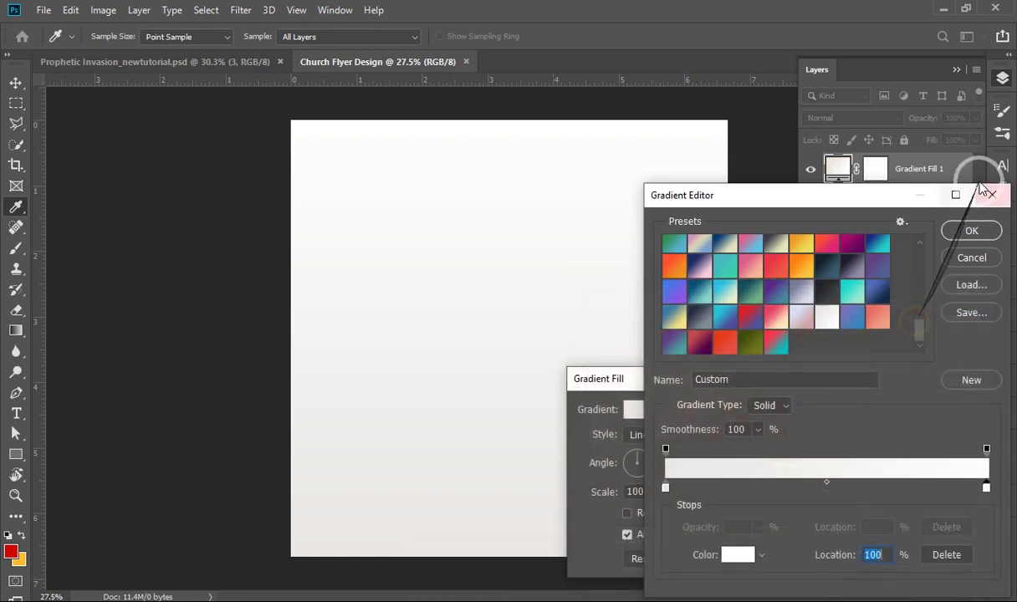
pyautogui.click(970, 228)
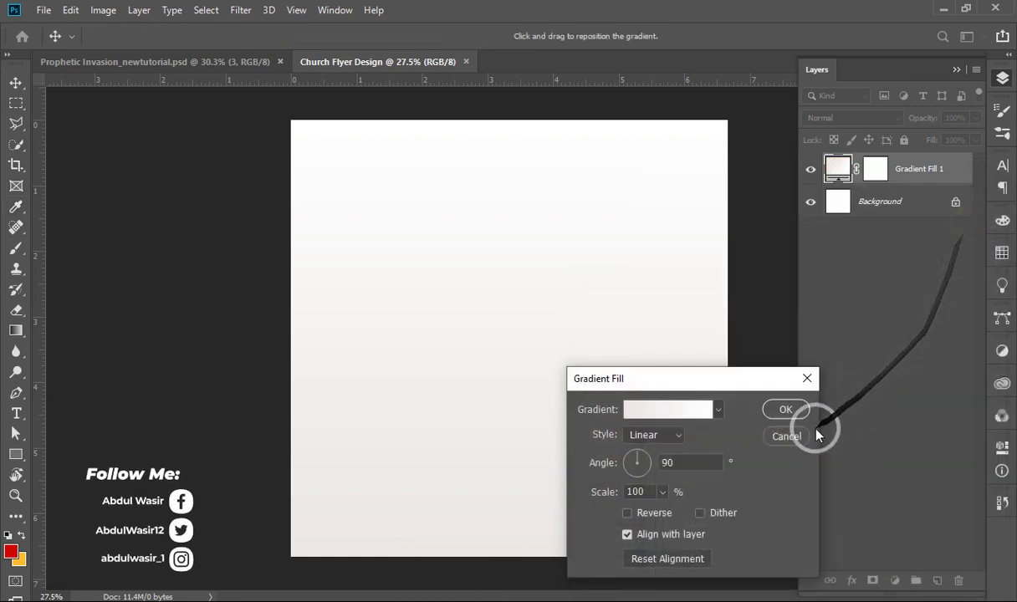
pyautogui.click(768, 410)
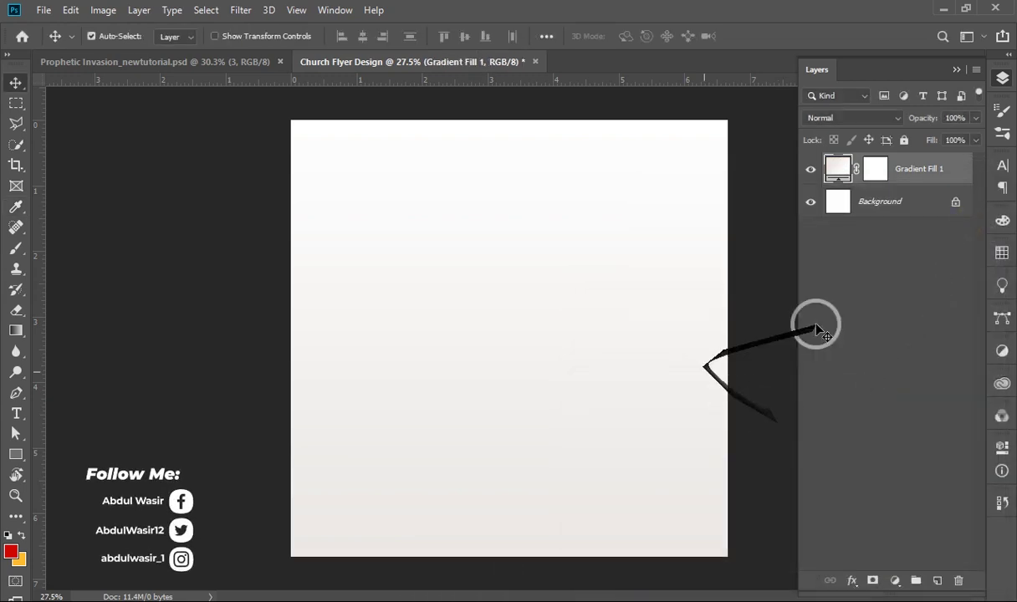
# Place Embedded the 9 (2) streak image from the Desktop's Church Flyer_New Tutorial folder.
pyautogui.click(42, 10)
pyautogui.click(118, 310)
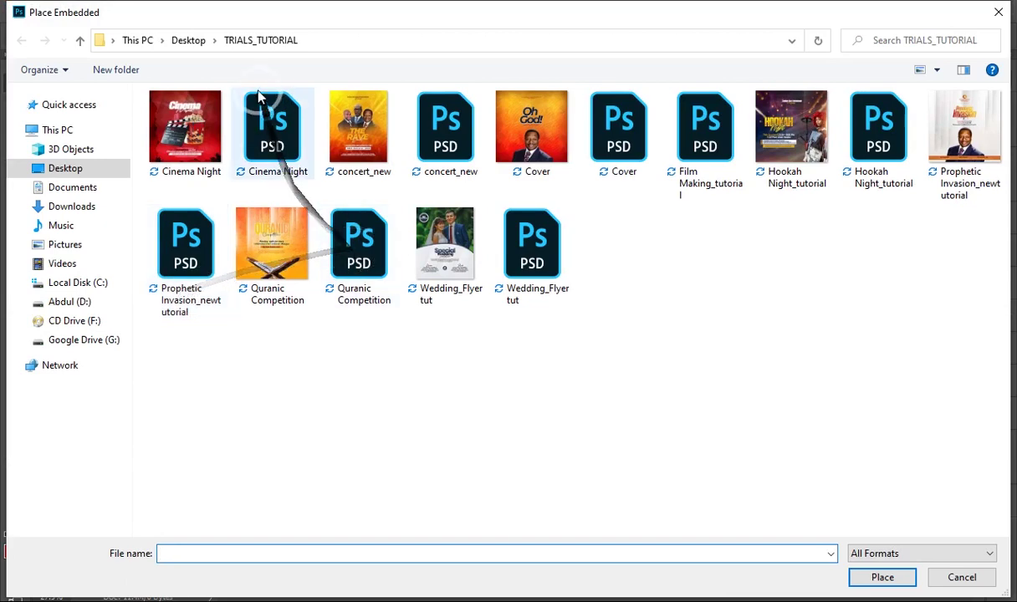
pyautogui.click(188, 40)
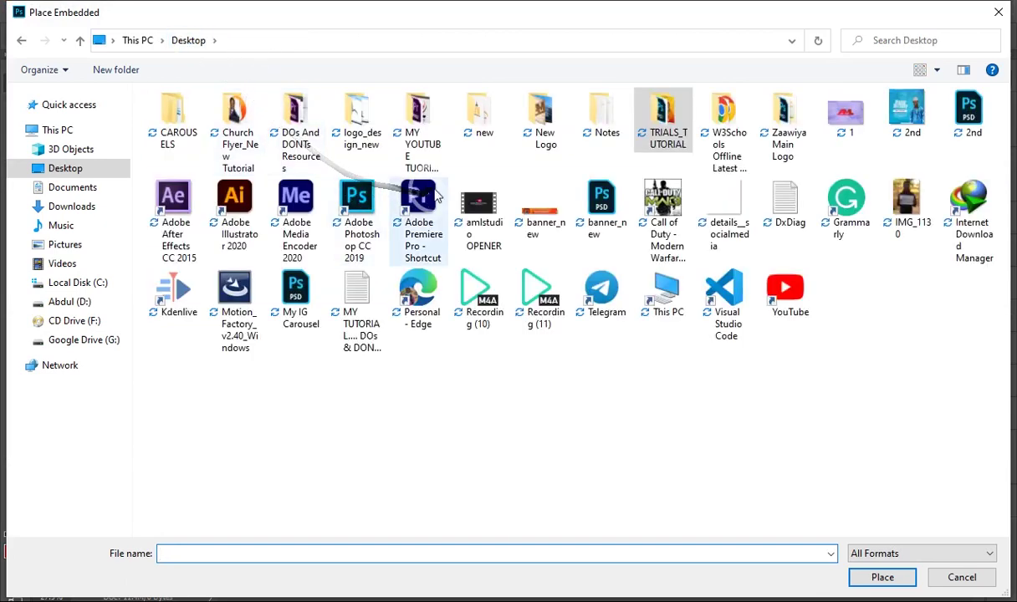
pyautogui.moveTo(499, 122); pyautogui.dragTo(377, 140)
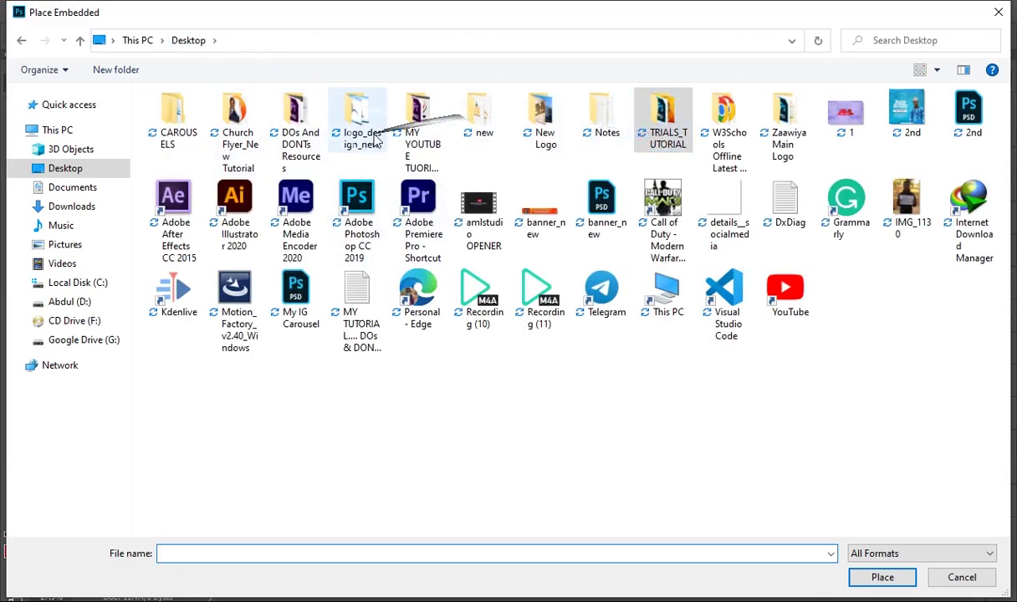
pyautogui.doubleClick(224, 115)
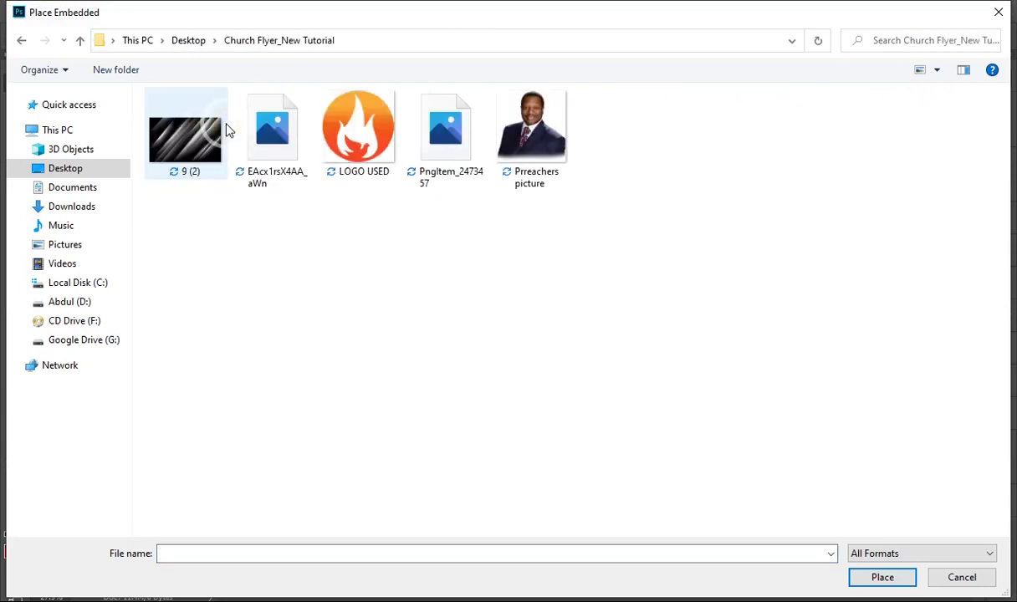
pyautogui.doubleClick(201, 150)
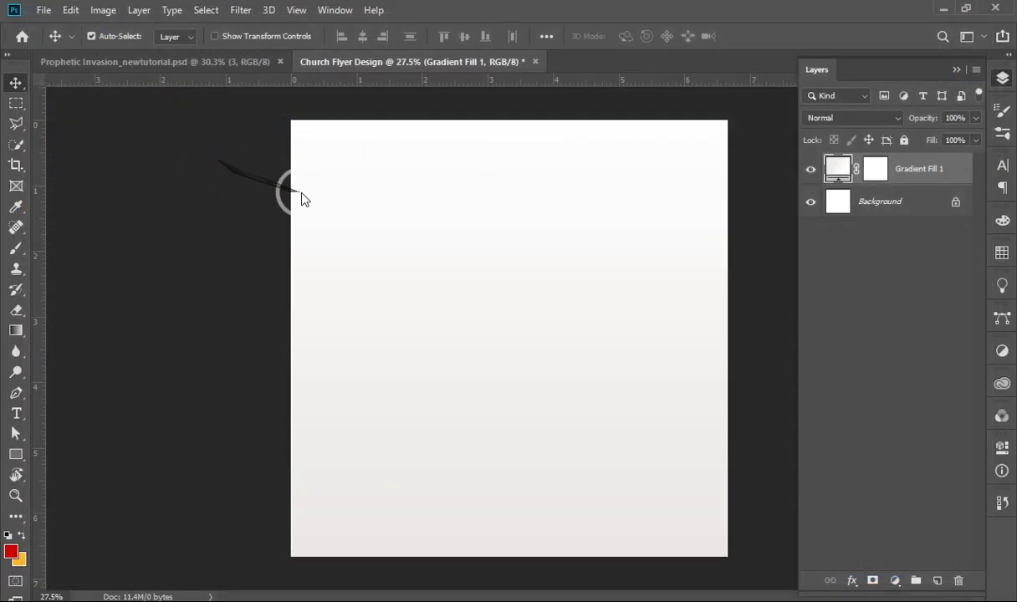
# Rotate the streak image to about -42°, enlarge it to ~95% and move it to the top.
pyautogui.moveTo(382, 234); pyautogui.dragTo(465, 419)
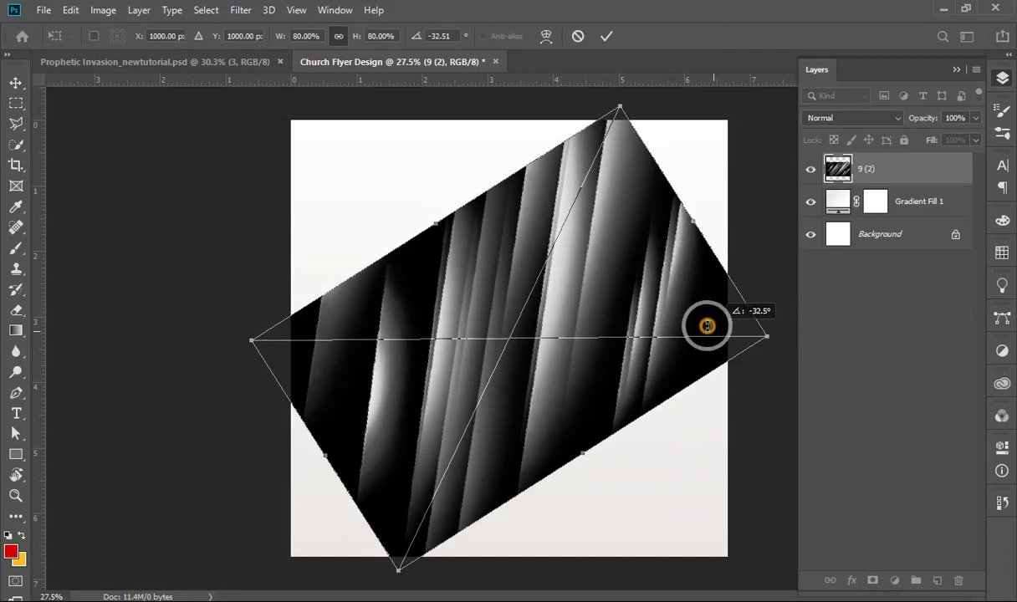
pyautogui.moveTo(745, 477); pyautogui.dragTo(703, 330)
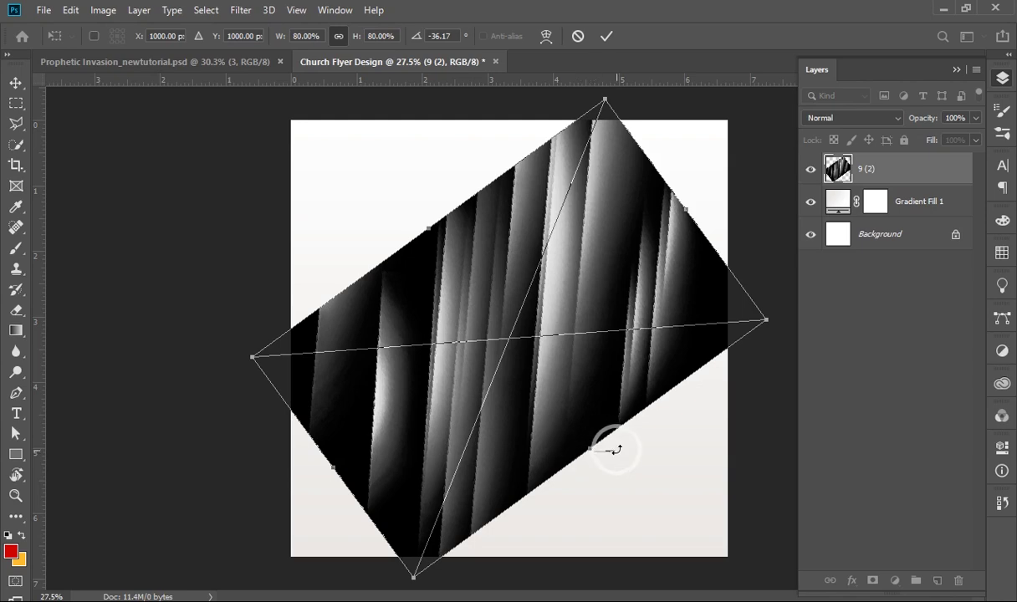
pyautogui.moveTo(593, 447)
pyautogui.mouseDown()
pyautogui.moveTo(597, 470)
pyautogui.moveTo(569, 390)
pyautogui.moveTo(575, 343)
pyautogui.moveTo(569, 352)
pyautogui.moveTo(618, 399)
pyautogui.mouseUp()
pyautogui.moveTo(565, 351)
pyautogui.mouseDown()
pyautogui.moveTo(544, 298)
pyautogui.moveTo(562, 255)
pyautogui.mouseUp()
pyautogui.moveTo(661, 348)
pyautogui.mouseDown()
pyautogui.moveTo(672, 321)
pyautogui.moveTo(662, 324)
pyautogui.mouseUp()
pyautogui.press('Return')
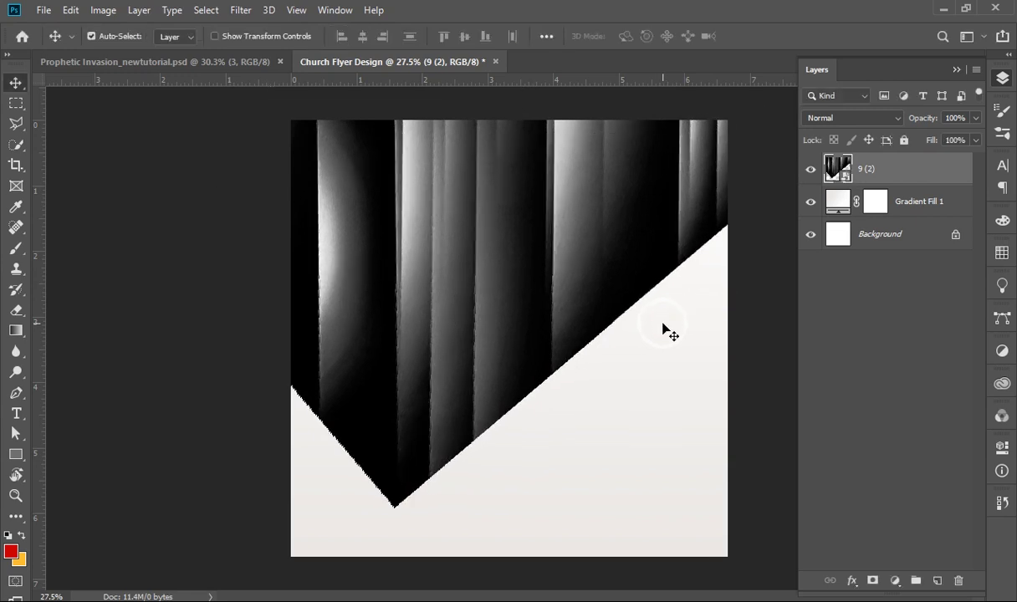
pyautogui.click(836, 116)
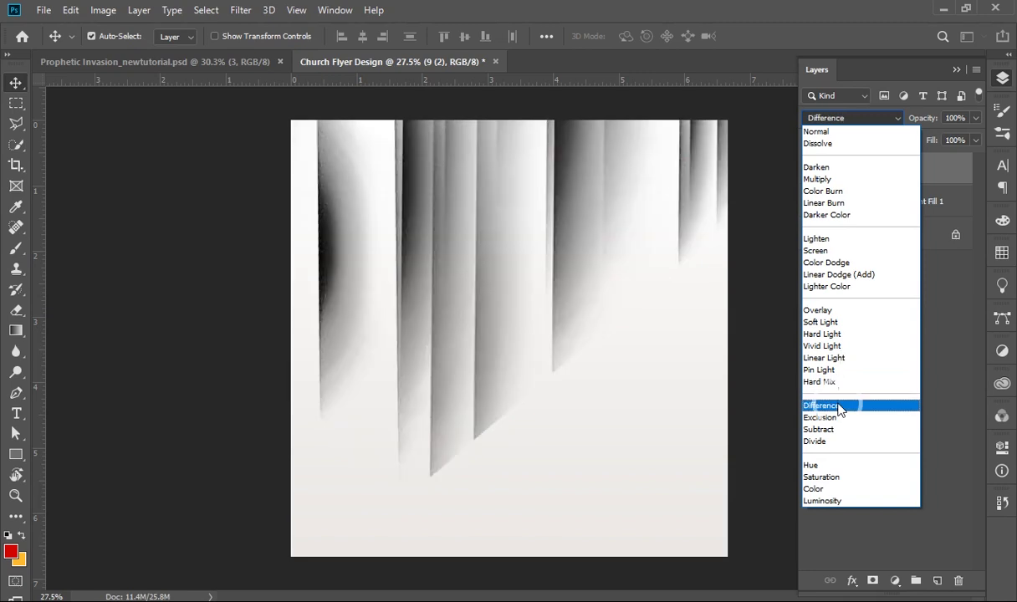
# Set the 9 (2) layer to Difference blending with 20% fill and 90% opacity.
pyautogui.click(840, 406)
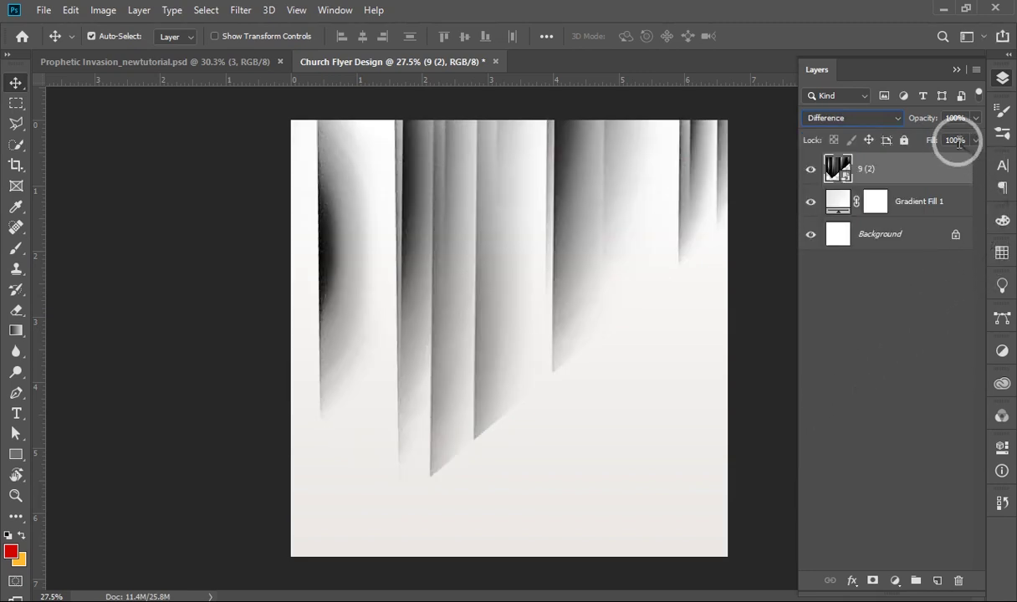
pyautogui.click(896, 141)
pyautogui.write('0')
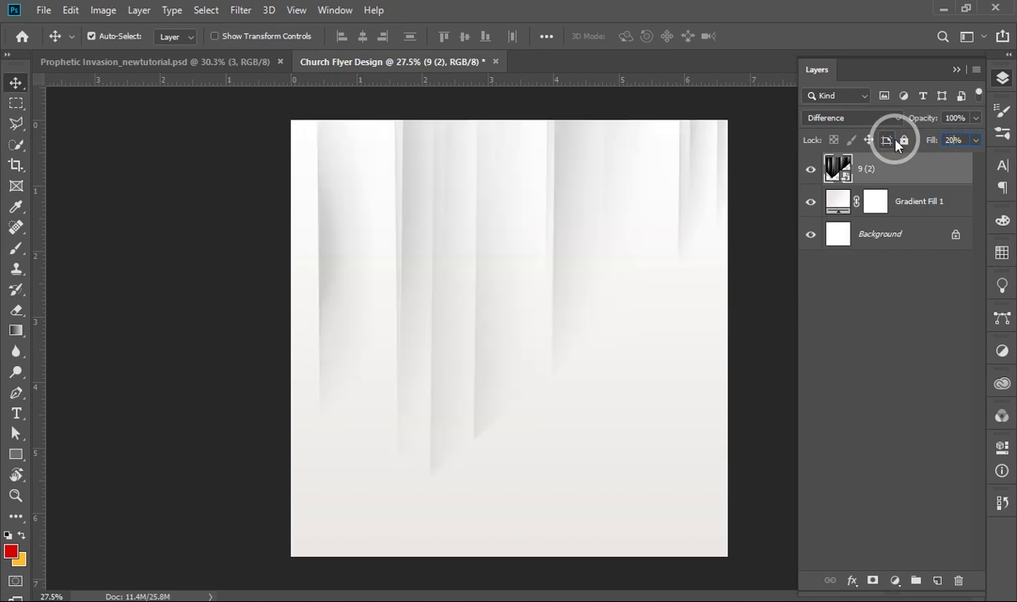
pyautogui.click(956, 115)
pyautogui.moveTo(957, 115); pyautogui.dragTo(941, 117)
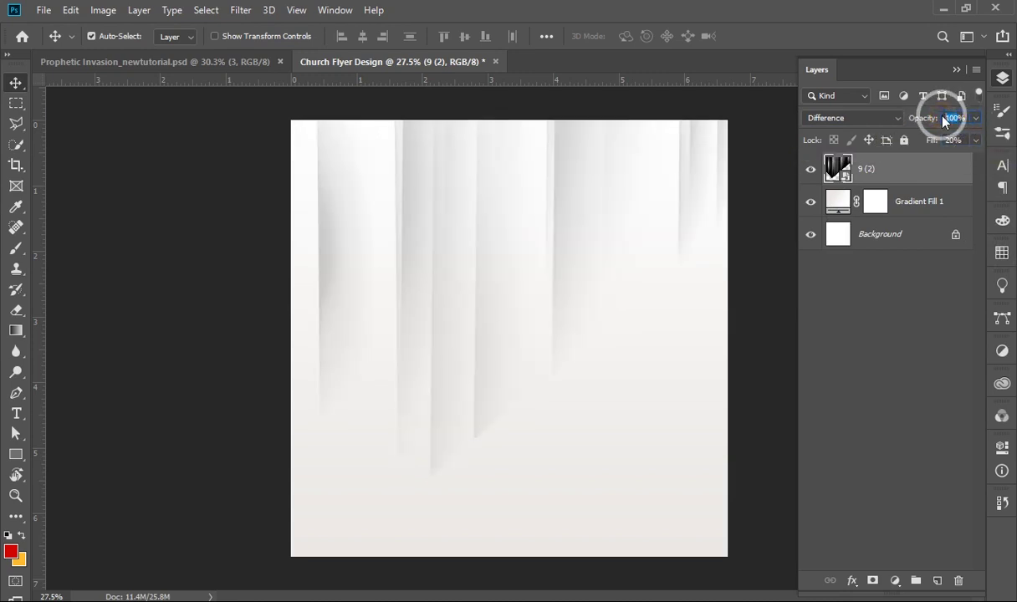
pyautogui.write('90')
pyautogui.click(555, 402)
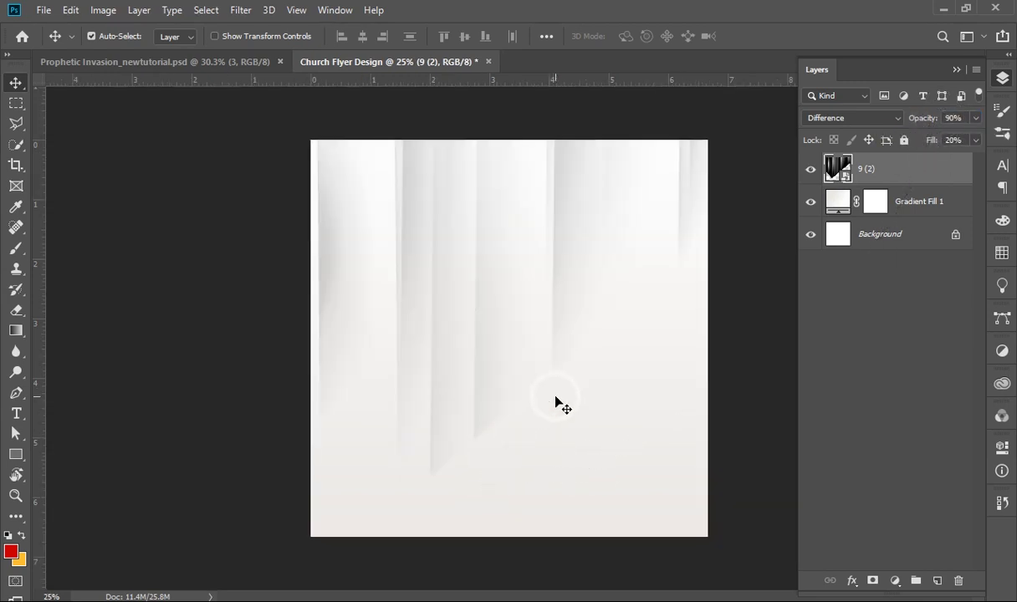
# Rasterize the 9 (2) layer and erase the lower ends of its light streaks.
pyautogui.rightClick(883, 166)
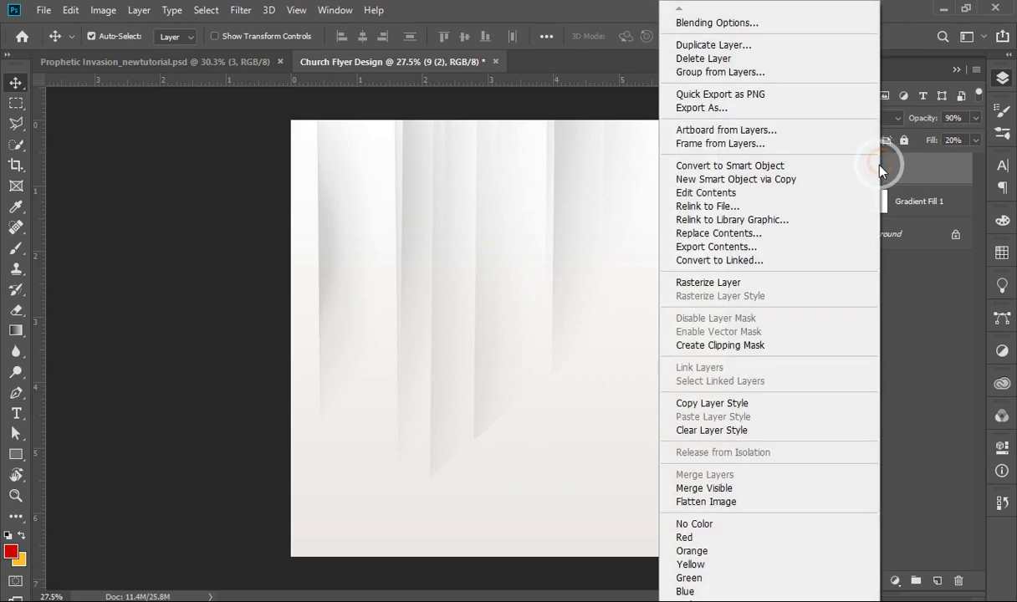
pyautogui.click(711, 282)
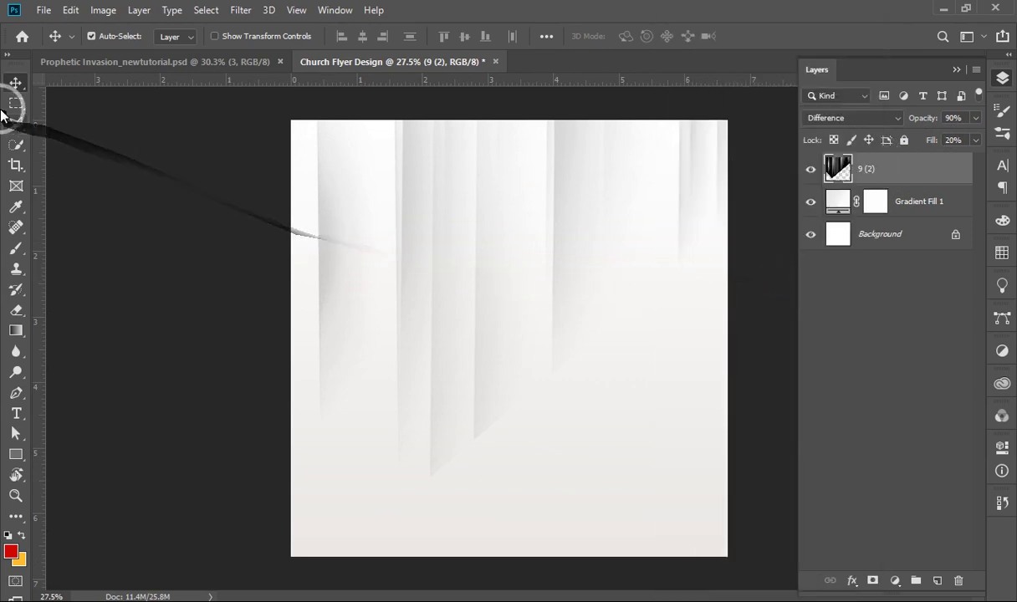
pyautogui.click(16, 309)
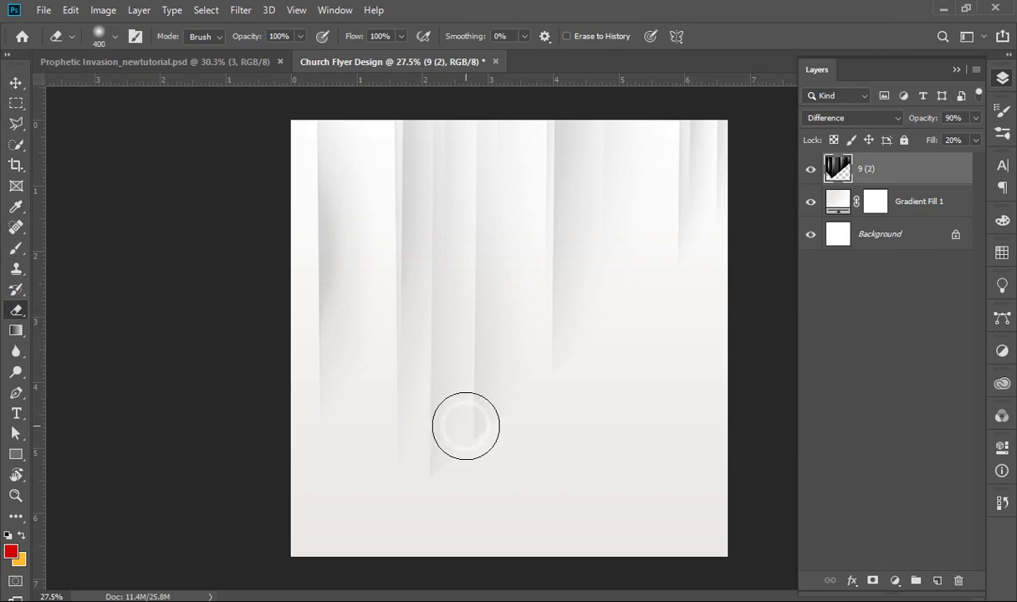
pyautogui.moveTo(432, 484); pyautogui.dragTo(555, 406)
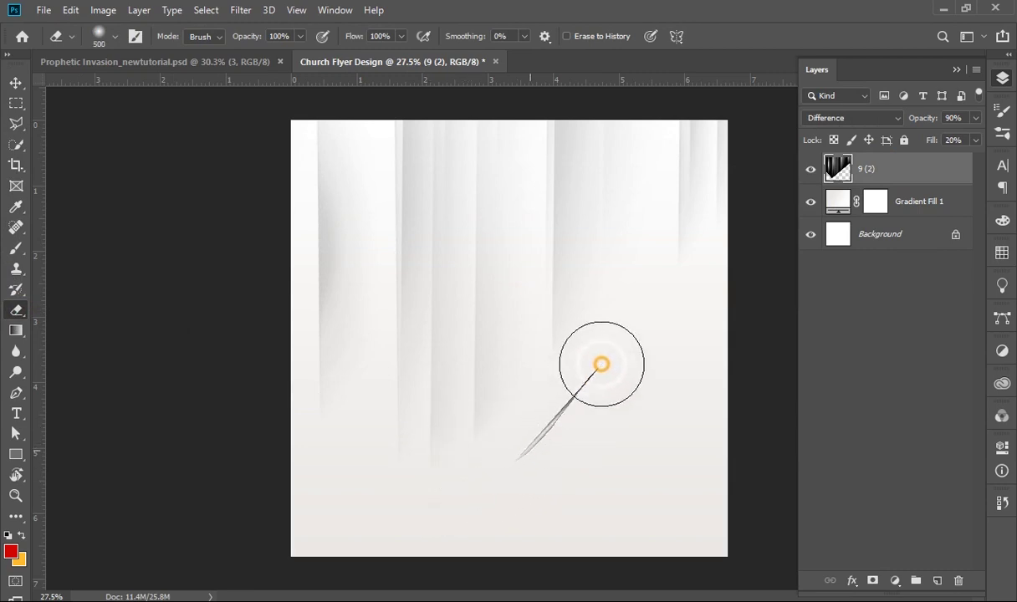
pyautogui.moveTo(554, 405); pyautogui.dragTo(818, 386)
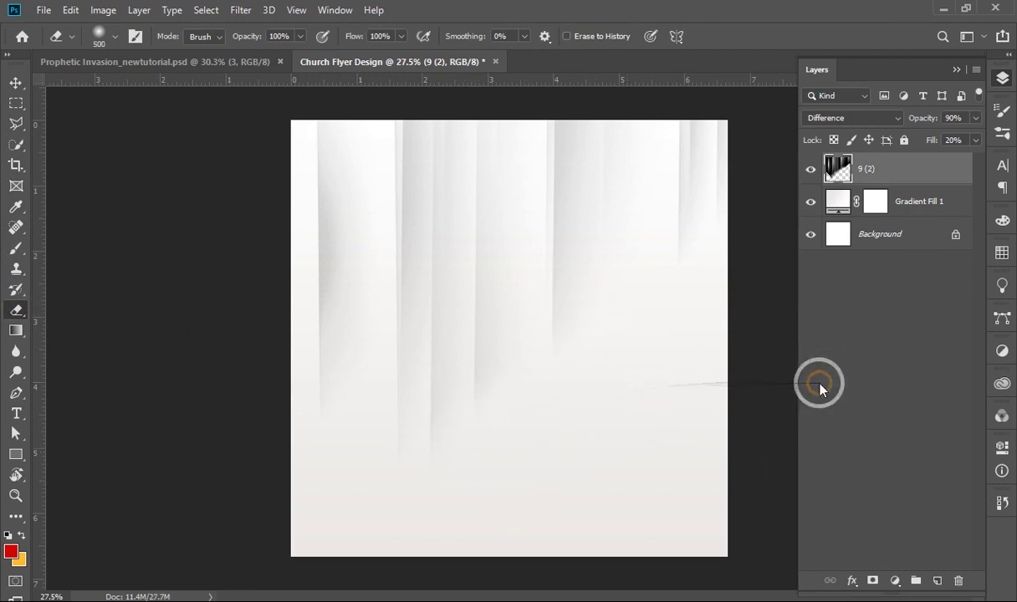
pyautogui.press('v')
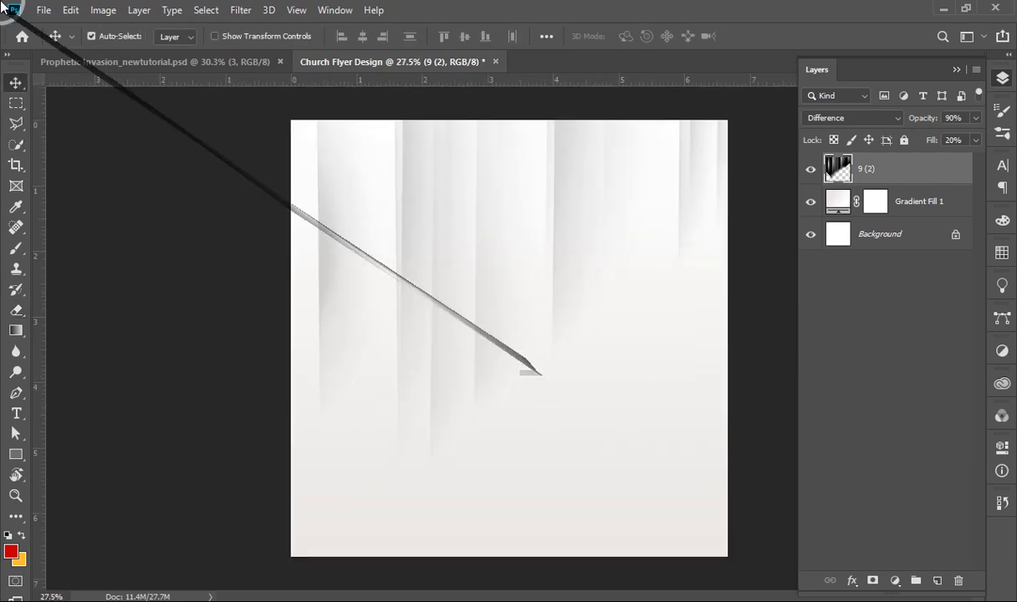
pyautogui.click(44, 10)
# Embed the crowd photo EAcx1rsX4AA_aWn, scaled to 28.8% over the flyer's lower half.
pyautogui.click(134, 311)
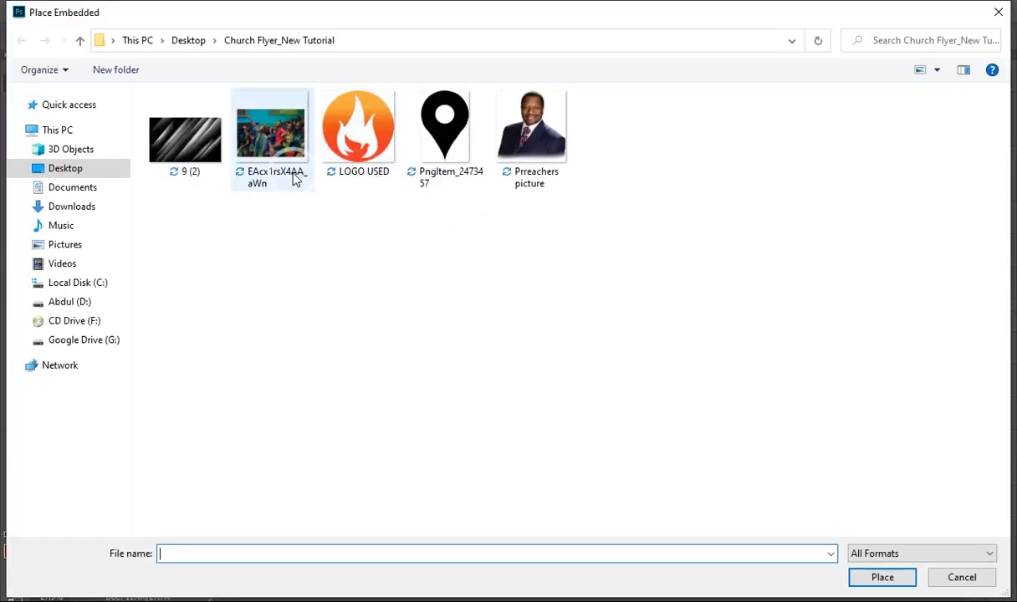
pyautogui.doubleClick(292, 177)
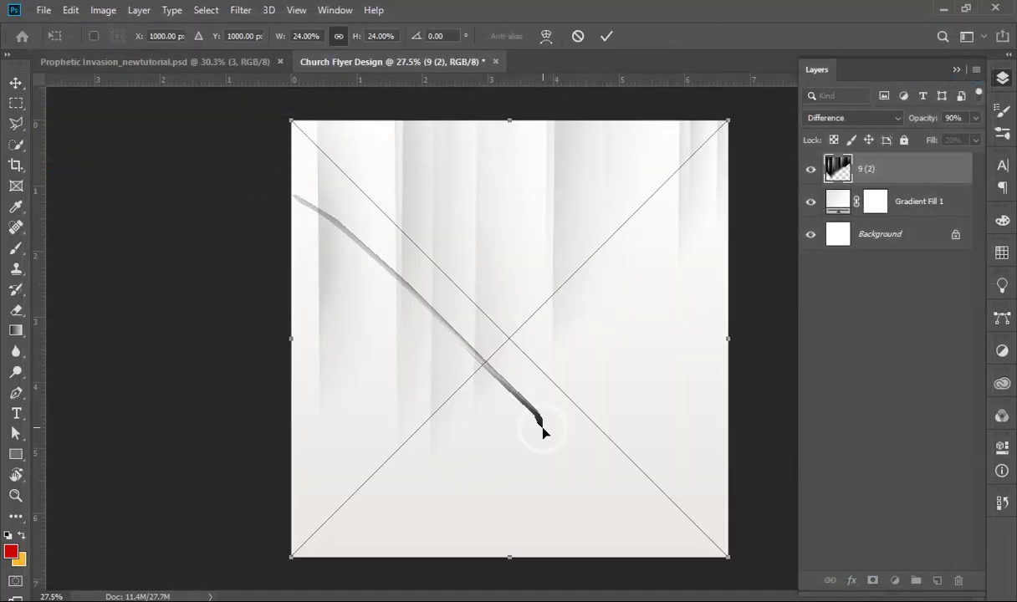
pyautogui.moveTo(535, 343); pyautogui.dragTo(537, 409)
pyautogui.scroll(-1, 537, 398)
pyautogui.scroll(-3, 527, 418)
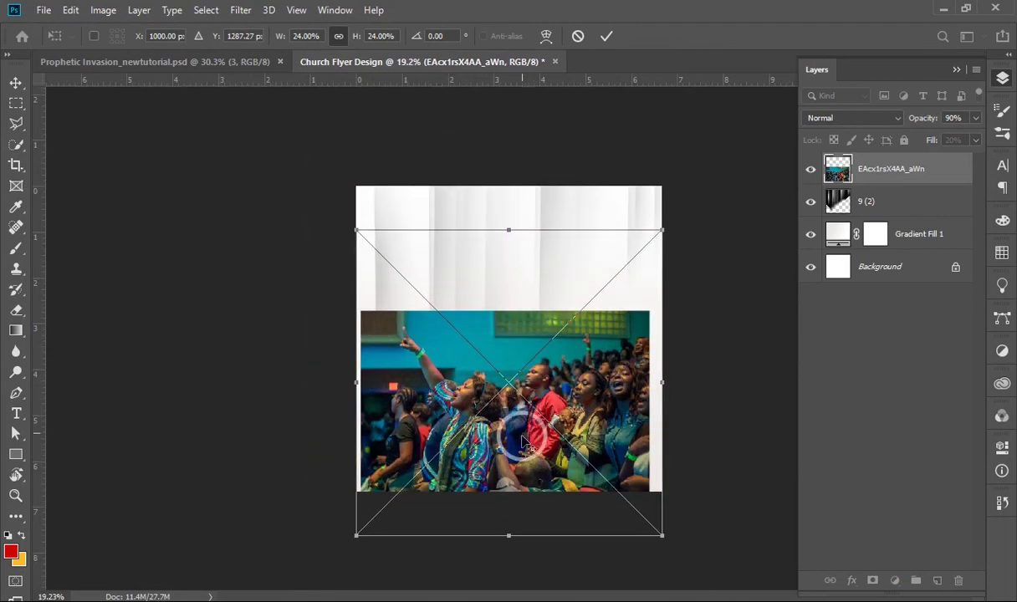
pyautogui.moveTo(510, 516); pyautogui.dragTo(510, 545)
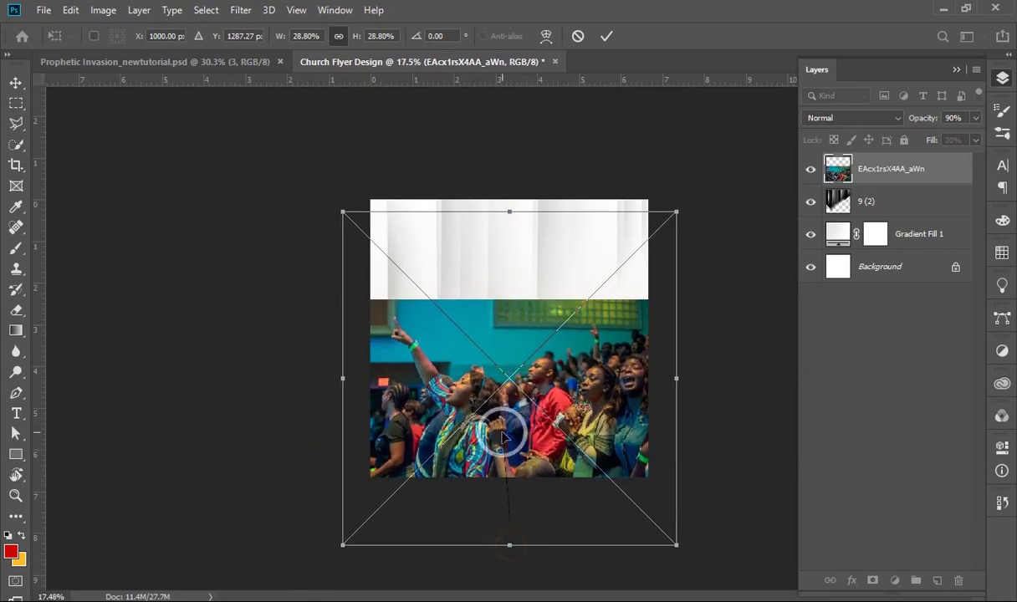
pyautogui.scroll(1, 502, 435)
pyautogui.moveTo(502, 435); pyautogui.dragTo(502, 453)
pyautogui.press('Return')
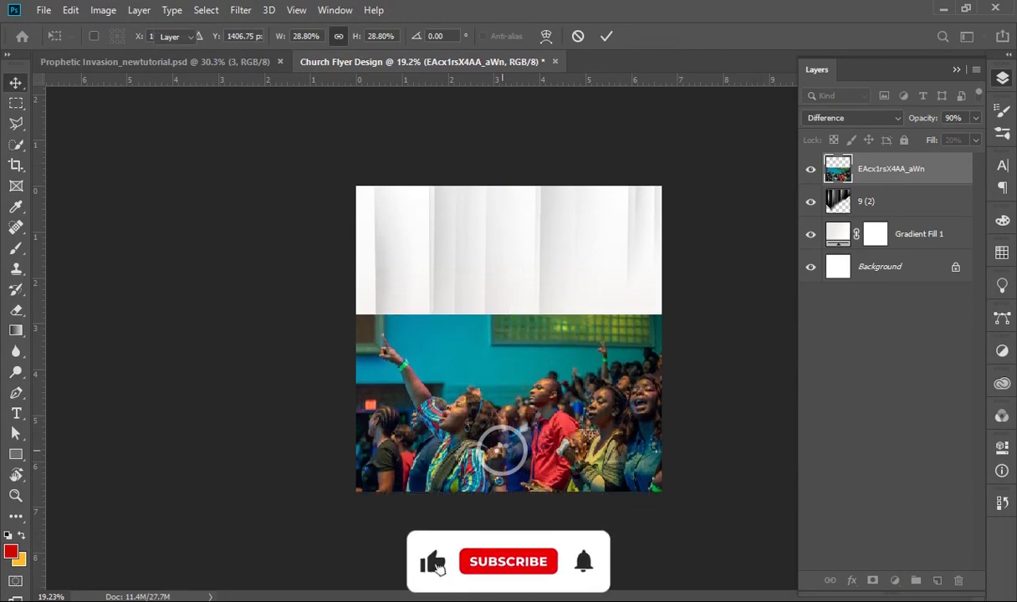
pyautogui.click(836, 118)
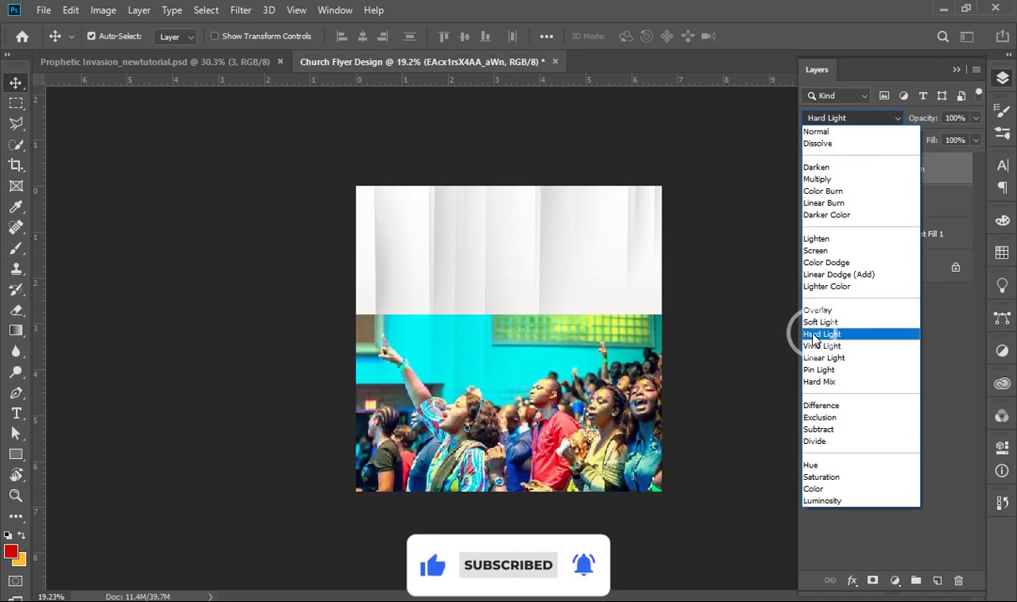
# Blend the crowd photo layer in Soft Light with 40% fill and 90% opacity.
pyautogui.click(806, 323)
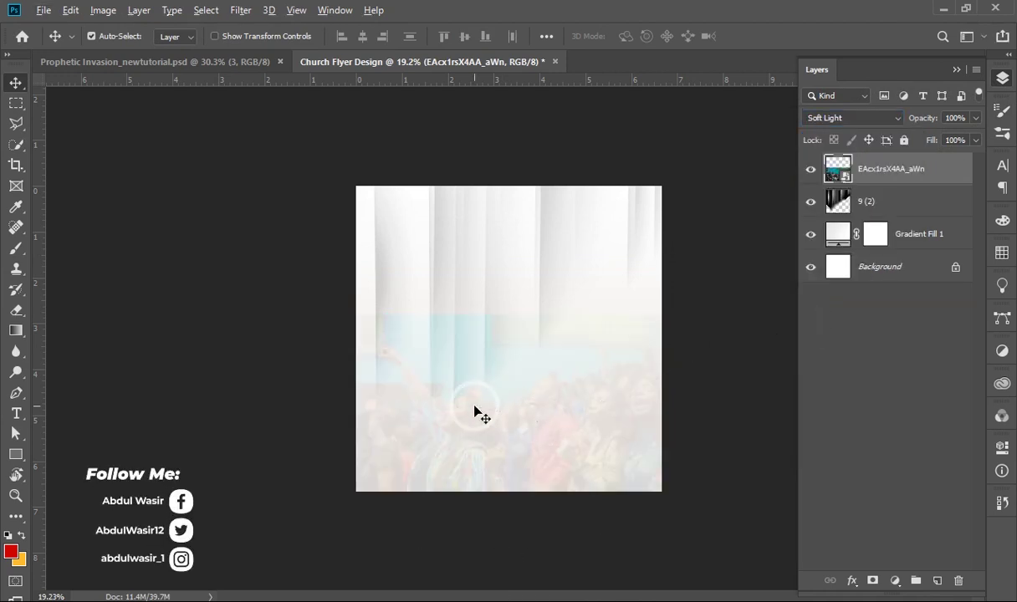
pyautogui.scroll(3, 475, 411)
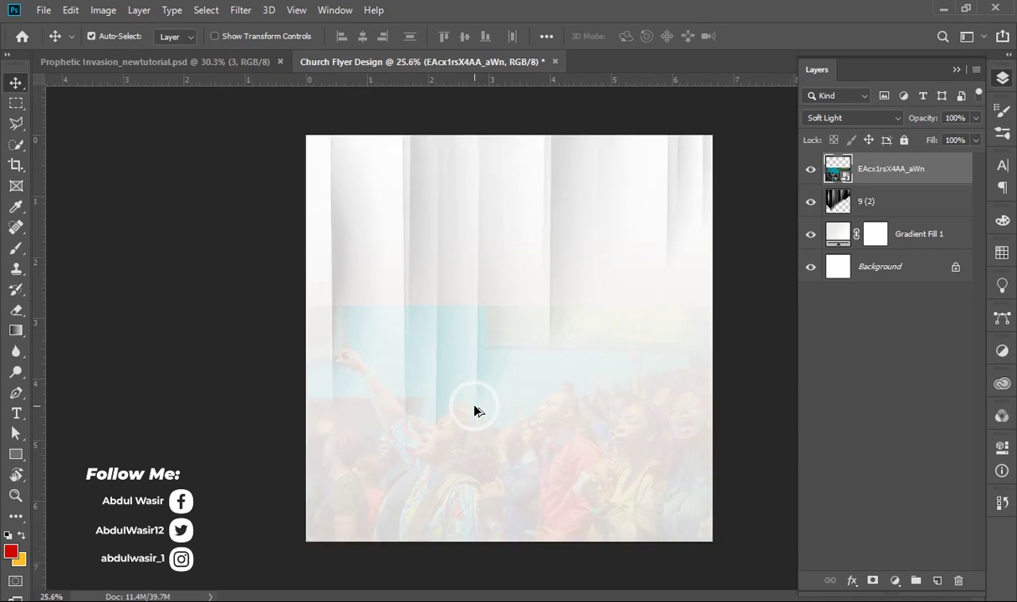
pyautogui.scroll(1, 474, 410)
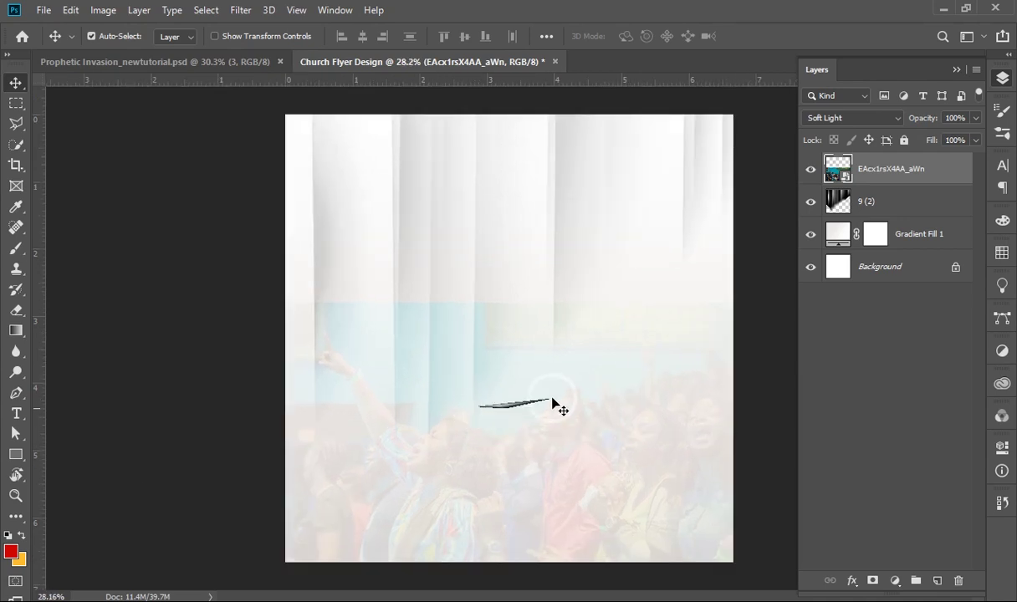
pyautogui.click(952, 140)
pyautogui.write('81')
pyautogui.press('Return')
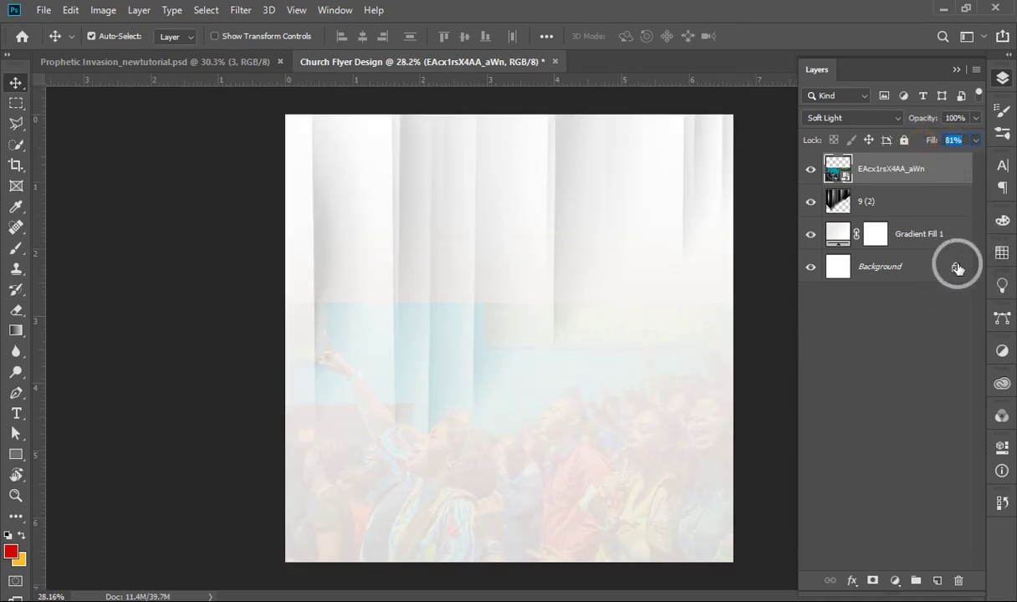
pyautogui.write('40')
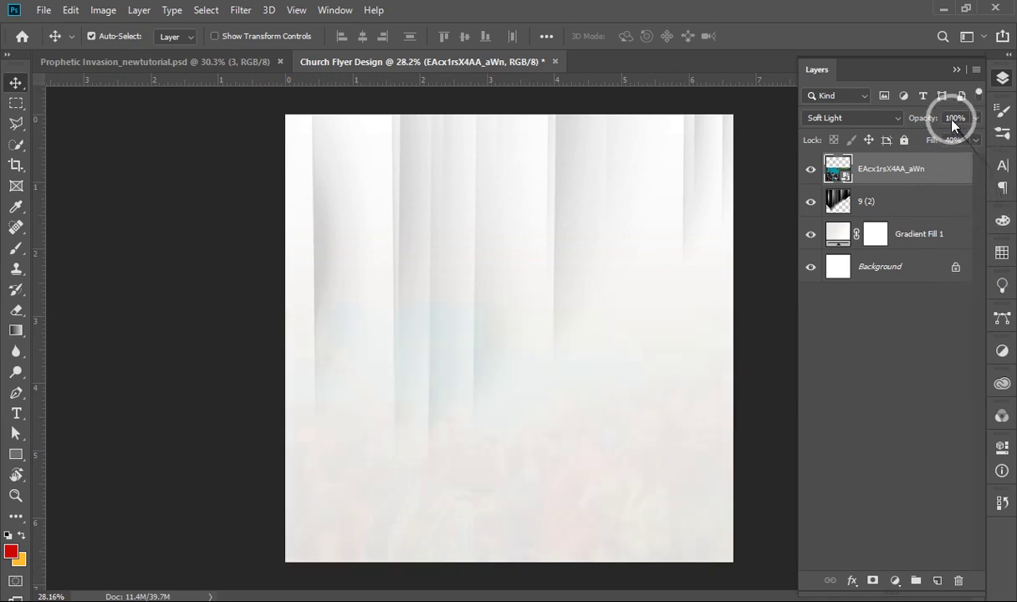
pyautogui.write('90')
pyautogui.press('Return')
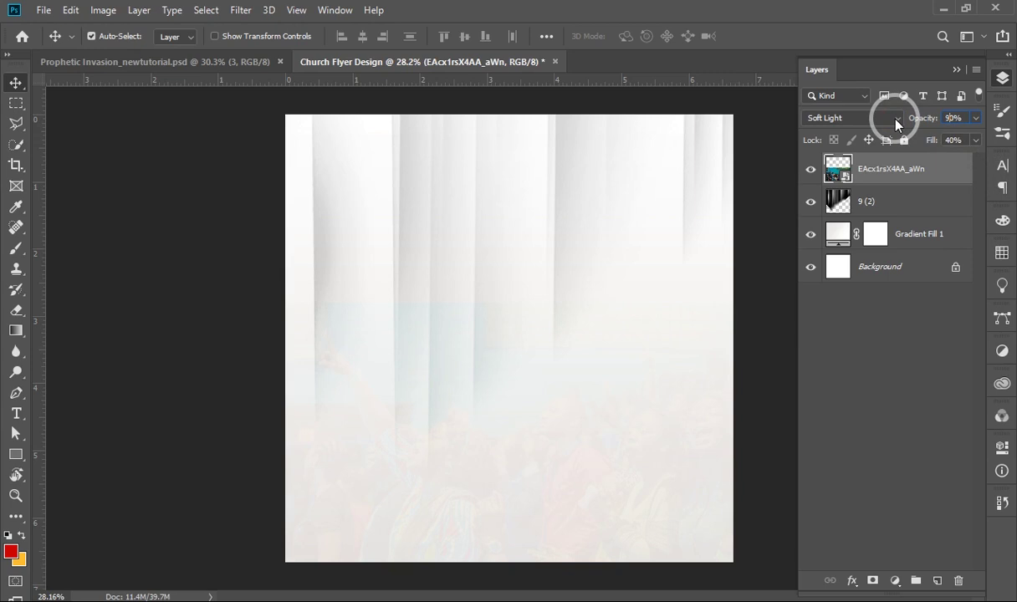
pyautogui.moveTo(540, 280); pyautogui.dragTo(537, 278)
pyautogui.scroll(1, 436, 479)
pyautogui.scroll(-1, 436, 481)
# Rasterize the crowd photo layer and erase its hard edge.
pyautogui.rightClick(935, 175)
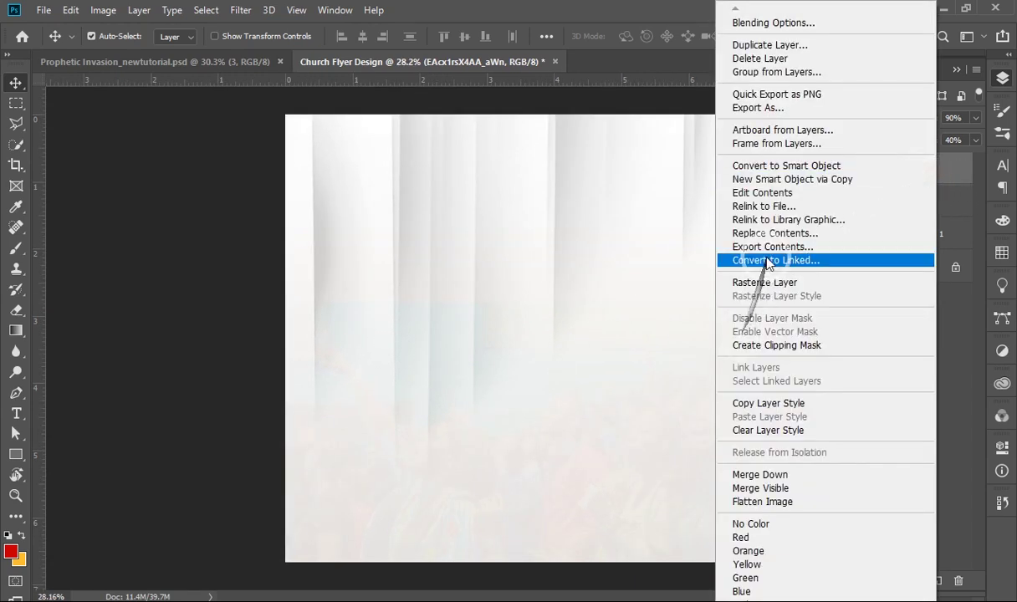
pyautogui.click(766, 282)
pyautogui.press('e')
pyautogui.moveTo(418, 284)
pyautogui.mouseDown()
pyautogui.moveTo(736, 316)
pyautogui.moveTo(483, 171)
pyautogui.moveTo(268, 346)
pyautogui.moveTo(581, 484)
pyautogui.mouseUp()
pyautogui.press('v')
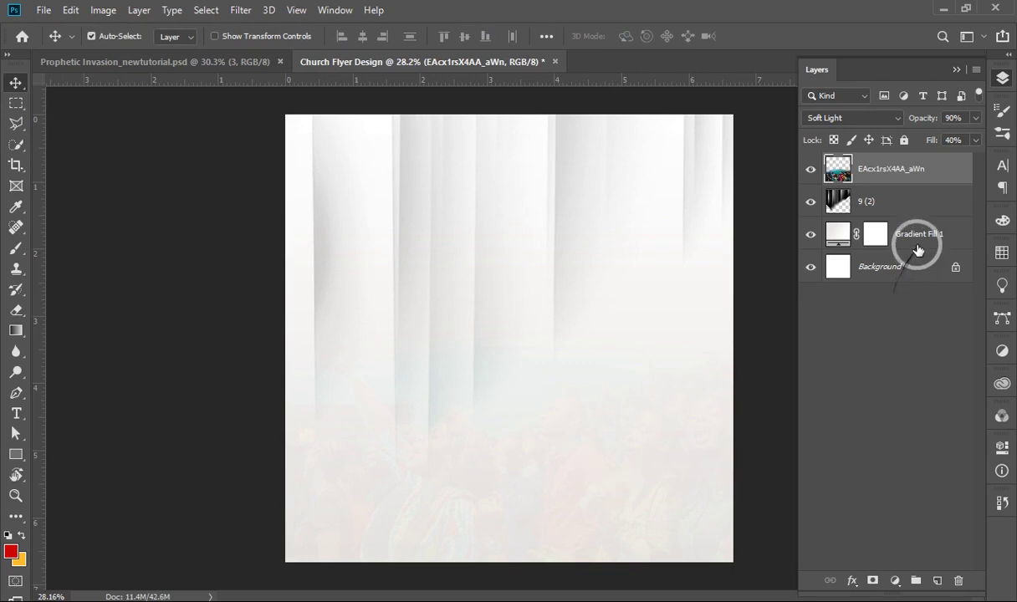
# Group the photo, streak and gradient layers as locked BG FX and add Layer 1.
pyautogui.keyDown('shift'); pyautogui.click(917, 248); pyautogui.keyUp('shift')
pyautogui.hotkey('ctrl', 'g')
pyautogui.write('BG FX')
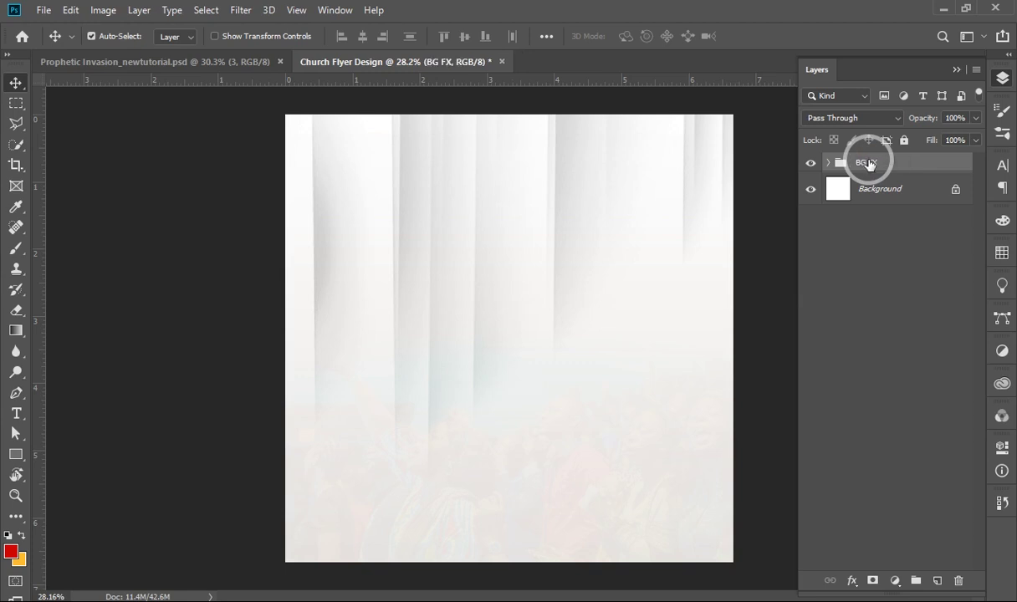
pyautogui.click(905, 140)
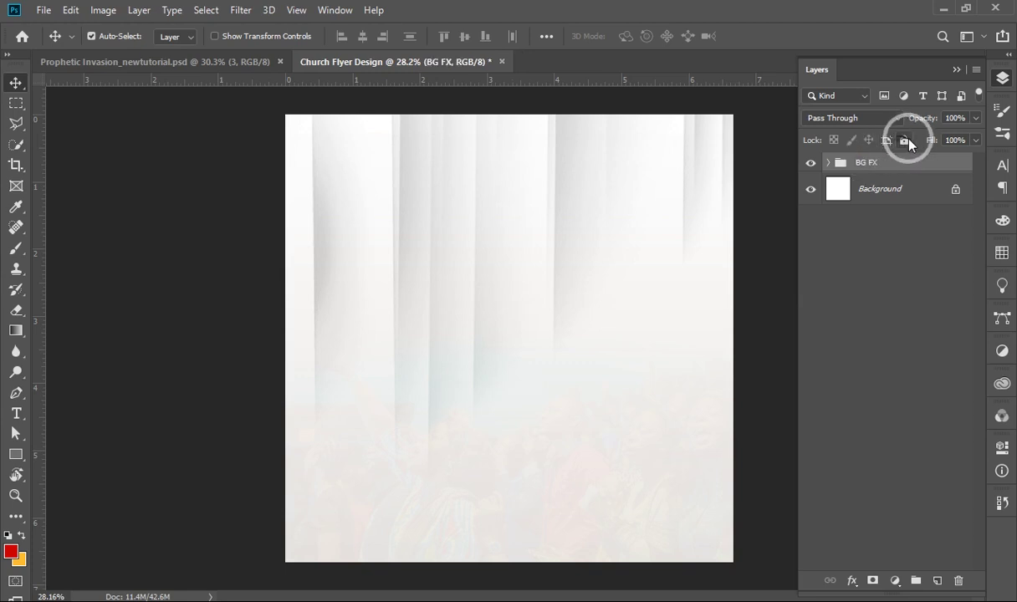
pyautogui.click(937, 581)
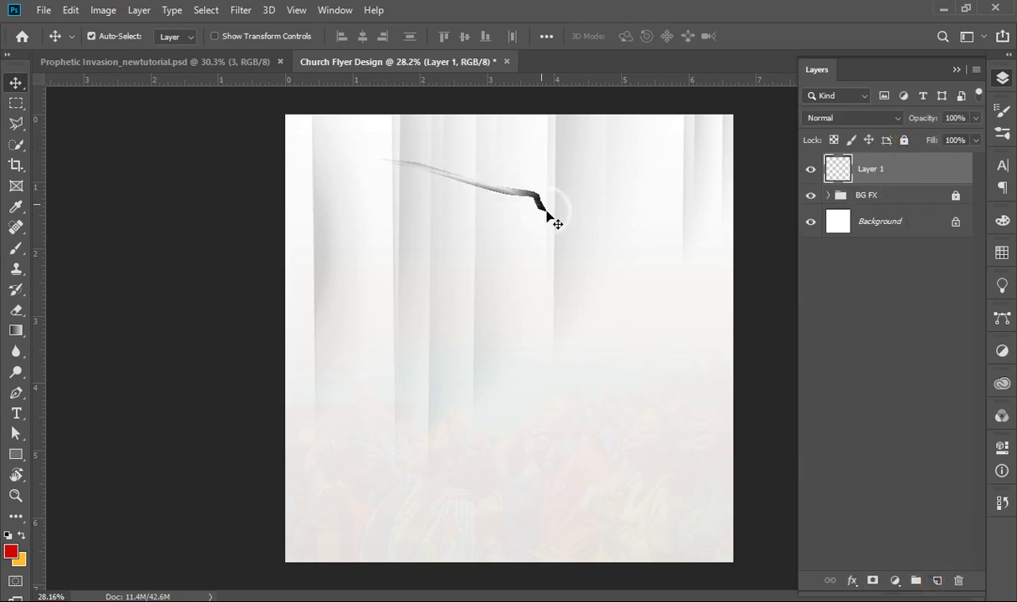
# Start a black text layer near the flyer's top in the Dharma Gothic E font.
pyautogui.press('t')
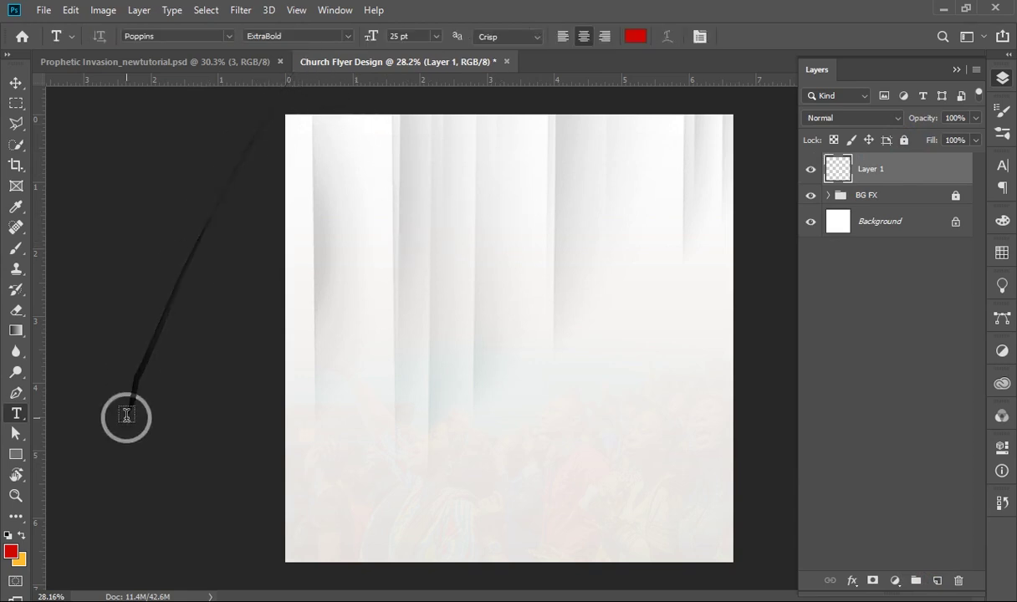
pyautogui.click(10, 535)
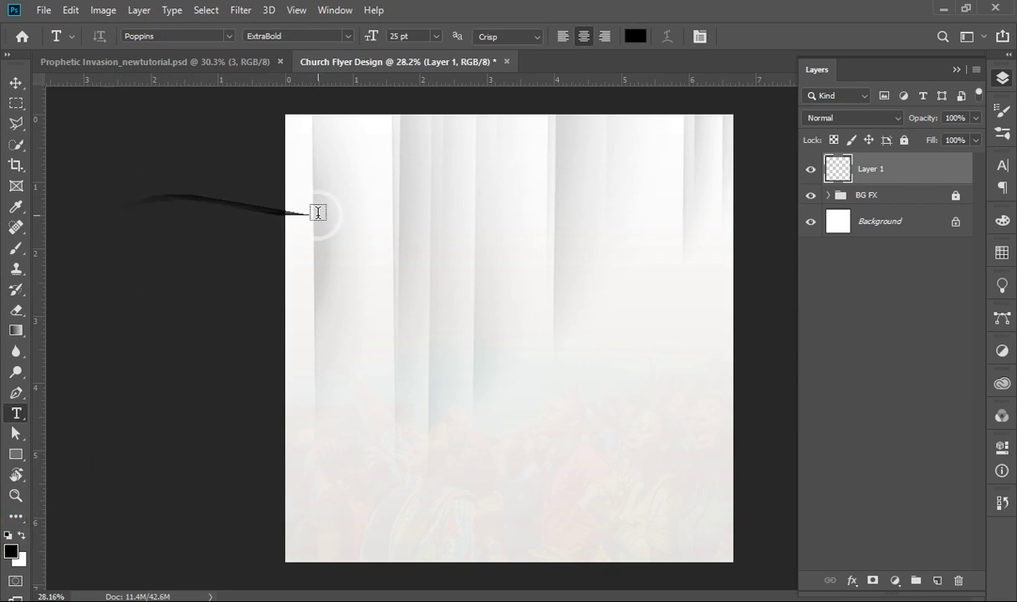
pyautogui.click(425, 203)
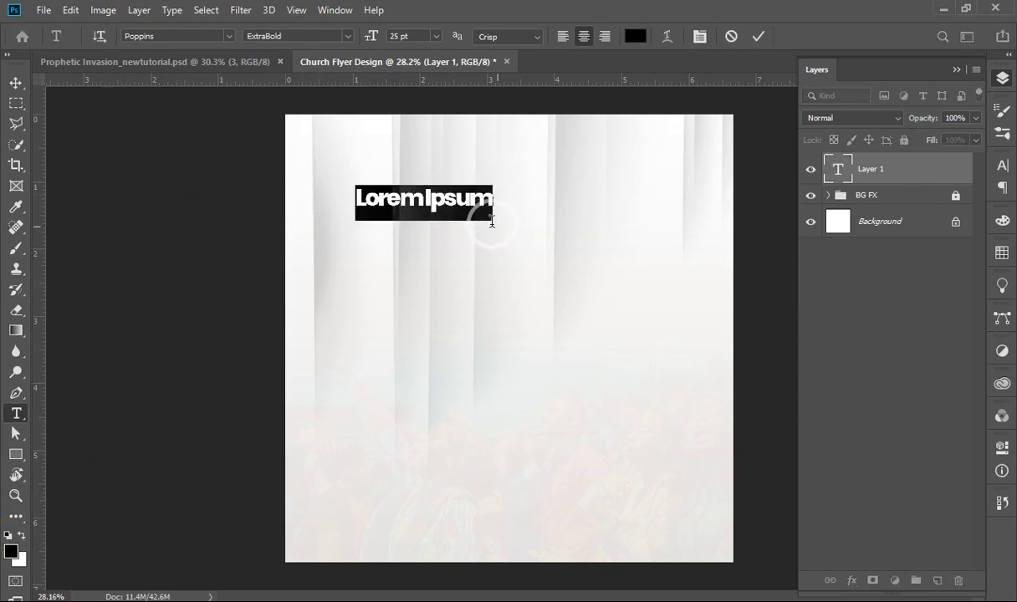
pyautogui.moveTo(499, 231); pyautogui.dragTo(533, 231)
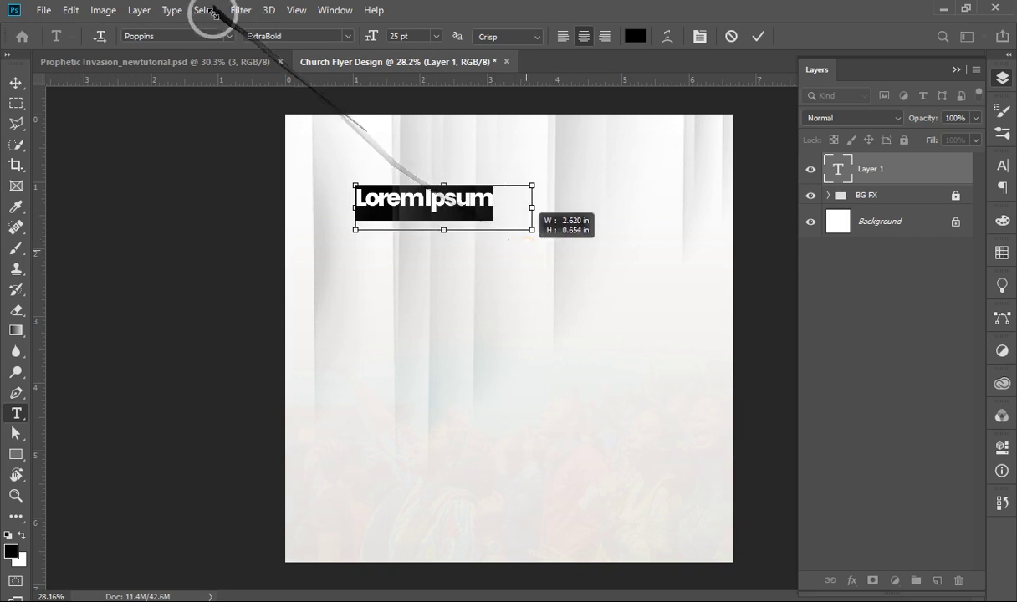
pyautogui.click(189, 34)
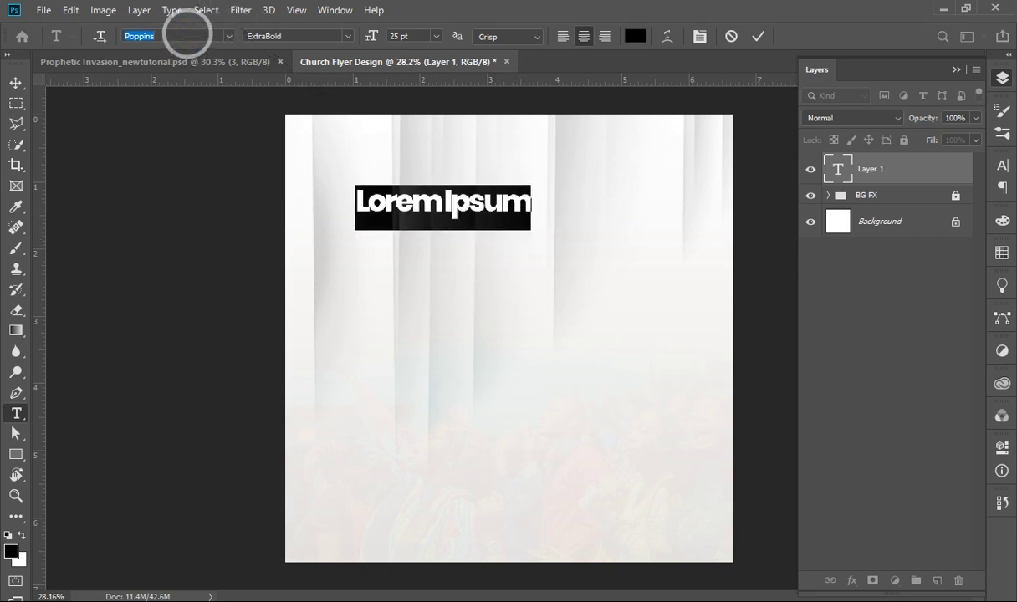
pyautogui.click(188, 36)
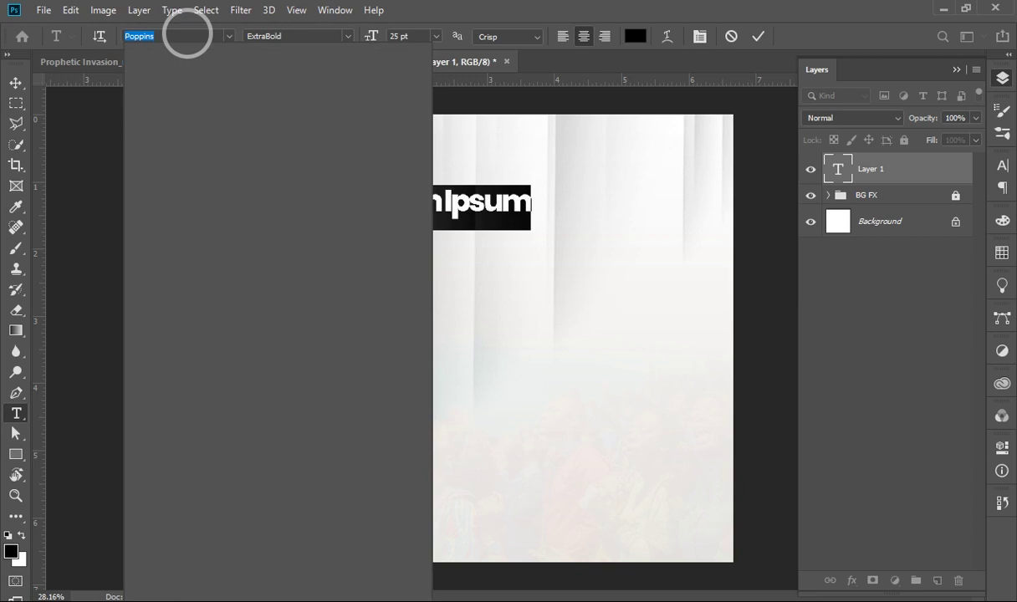
pyautogui.write('Dharma')
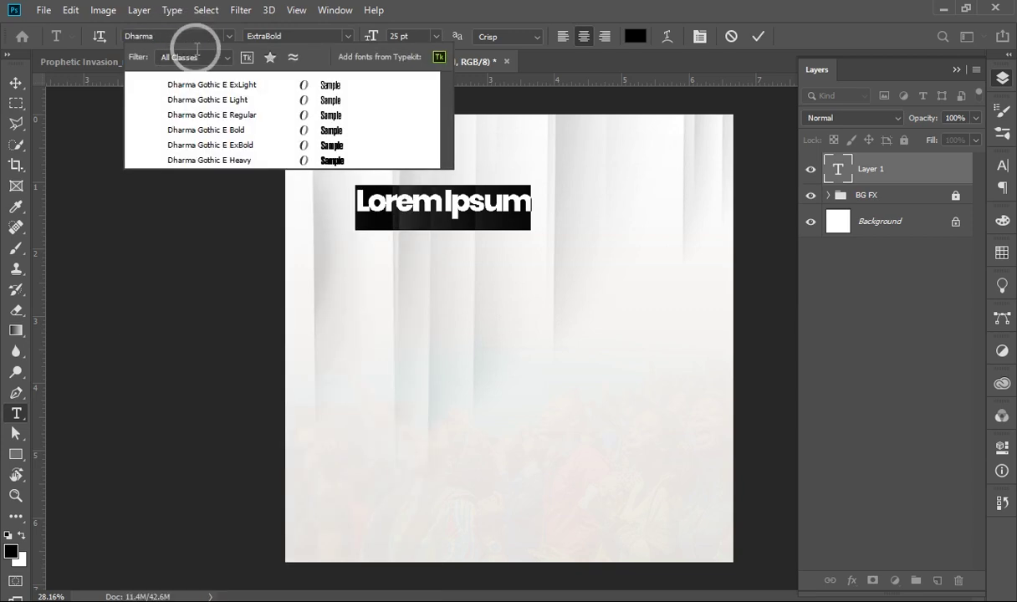
pyautogui.click(243, 131)
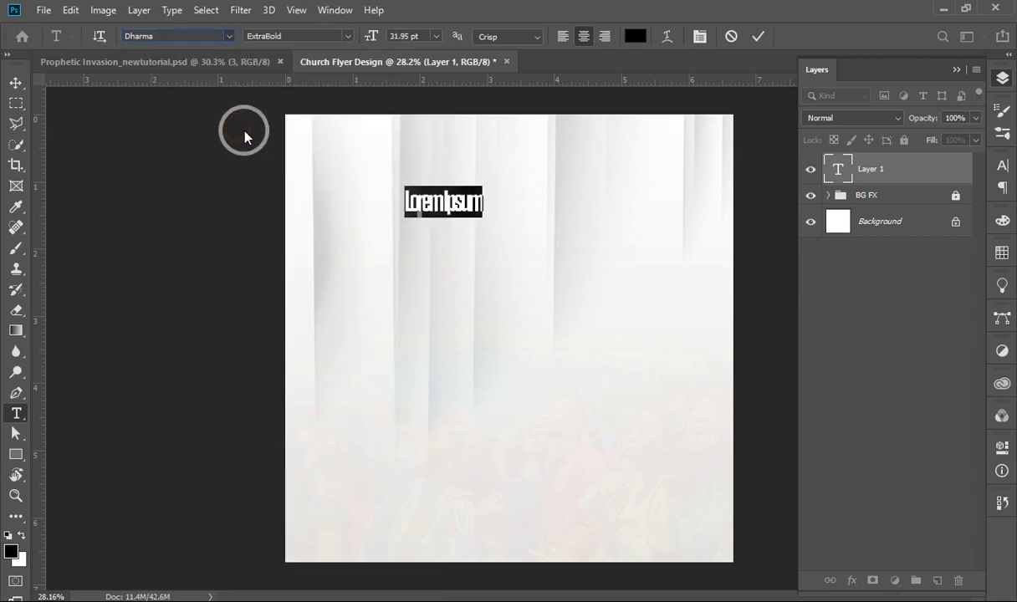
pyautogui.click(462, 211)
# Type 'Prophetic' and size it to 56.37 pt.
pyautogui.click(461, 206)
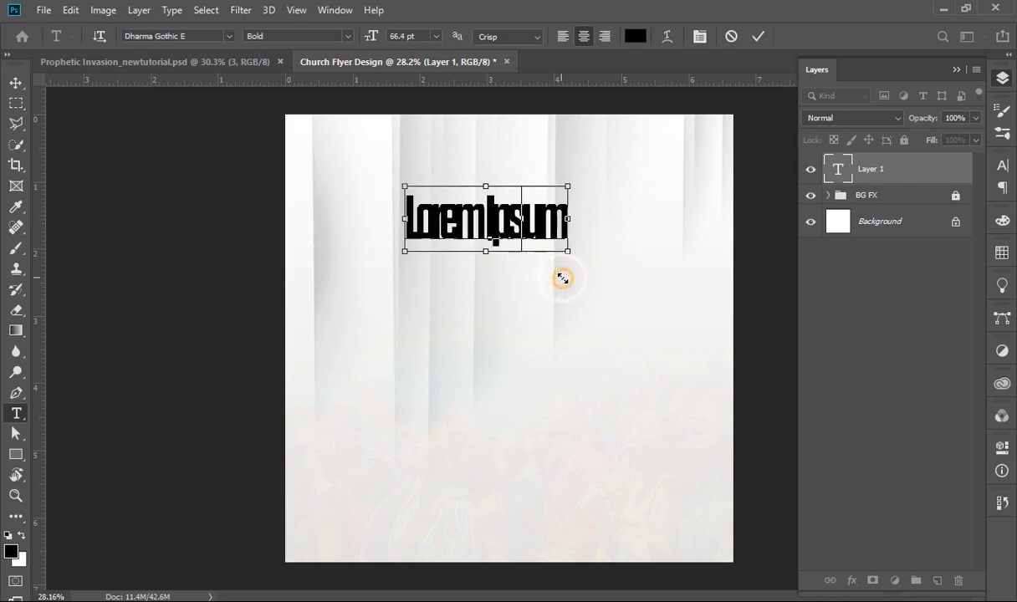
pyautogui.moveTo(552, 272); pyautogui.dragTo(563, 278)
pyautogui.write('Prophetic')
pyautogui.hotkey('ctrl', 'a')
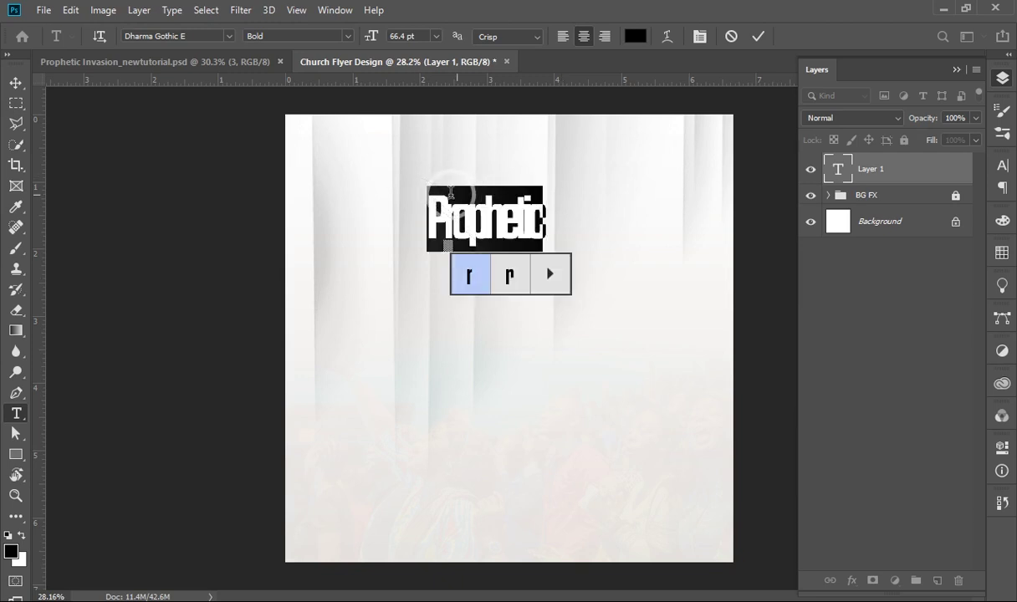
pyautogui.click(404, 35)
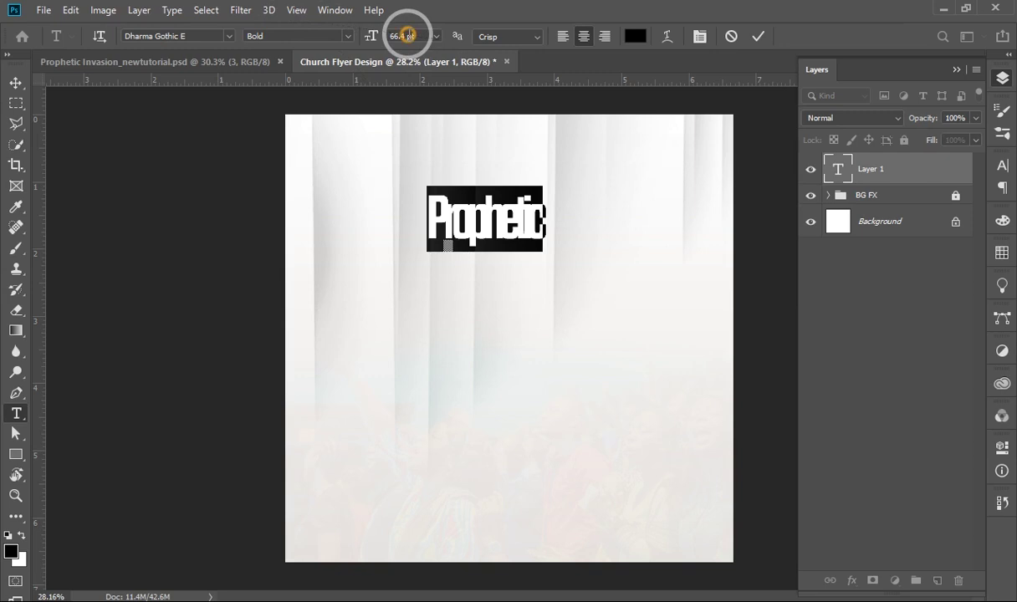
pyautogui.click(373, 35)
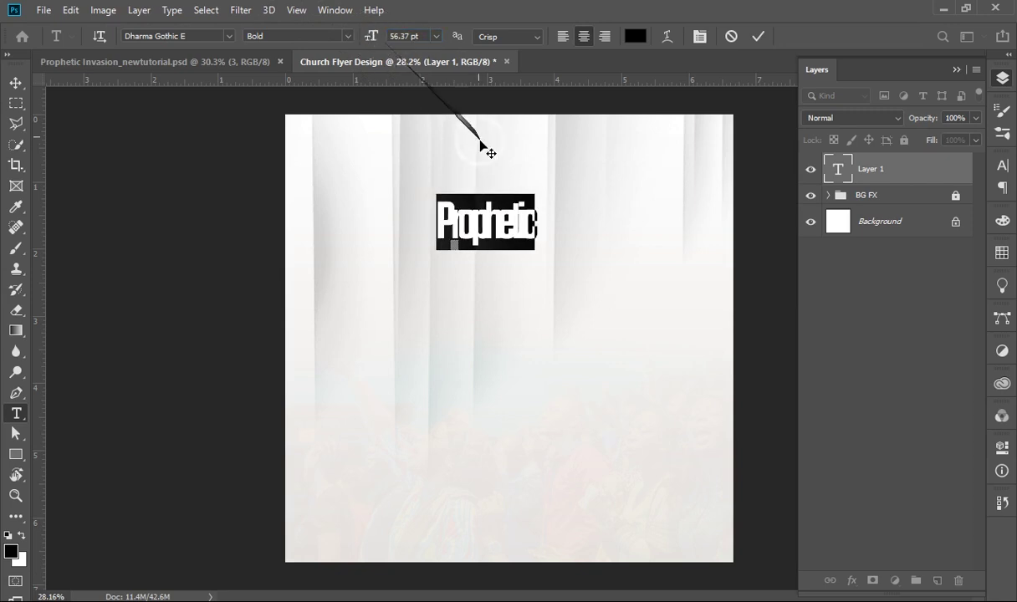
pyautogui.click(517, 220)
pyautogui.hotkey('ctrl', 'a')
# Set Prophetic's tracking to -40, commit, and centre it horizontally on the canvas.
pyautogui.click(700, 36)
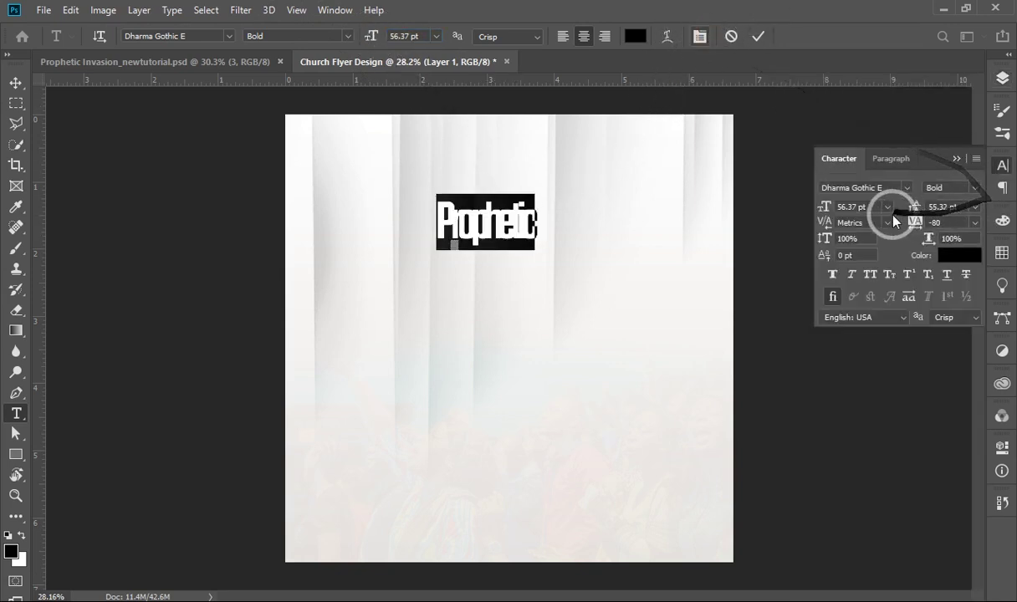
pyautogui.moveTo(912, 224); pyautogui.dragTo(915, 226)
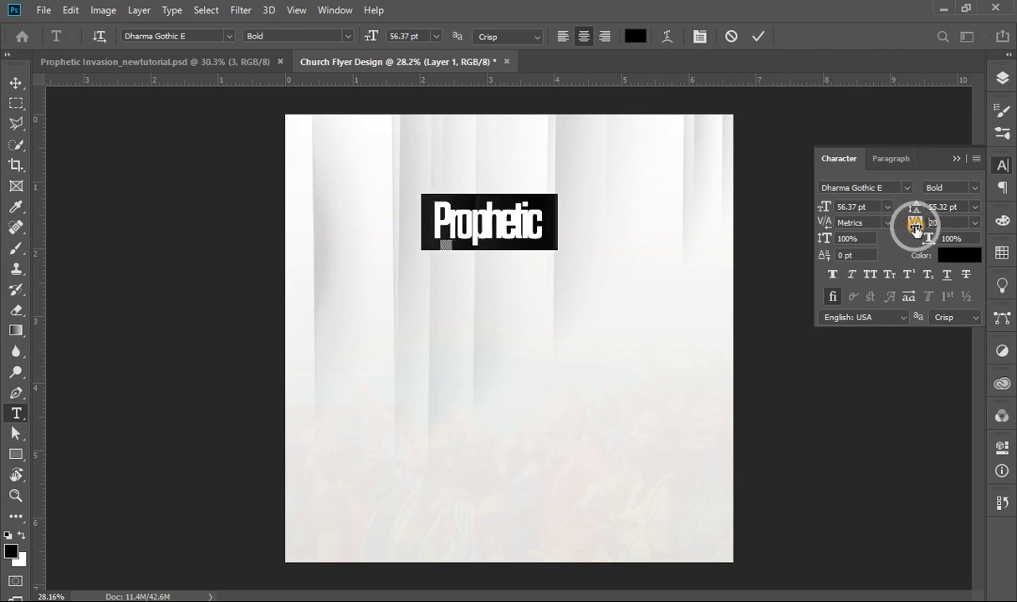
pyautogui.moveTo(916, 228); pyautogui.dragTo(865, 227)
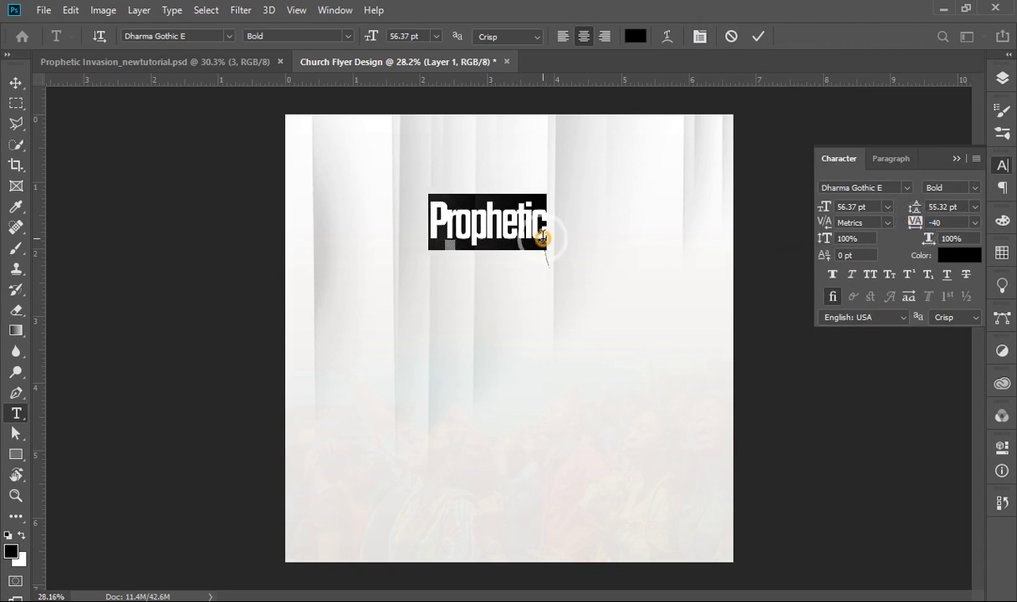
pyautogui.click(548, 227)
pyautogui.click(769, 40)
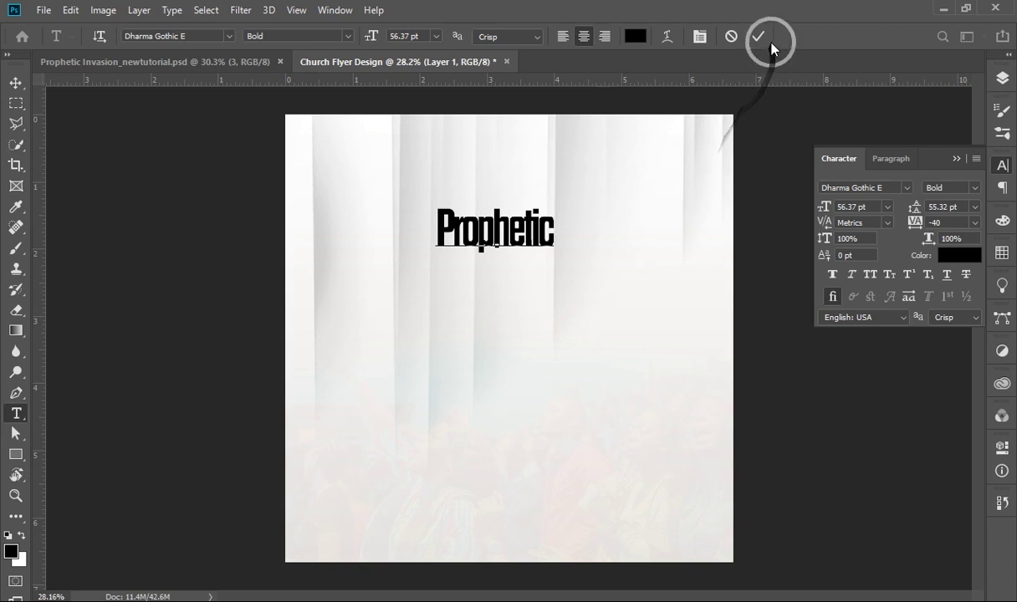
pyautogui.press('v')
pyautogui.hotkey('ctrl', 'a')
pyautogui.click(364, 38)
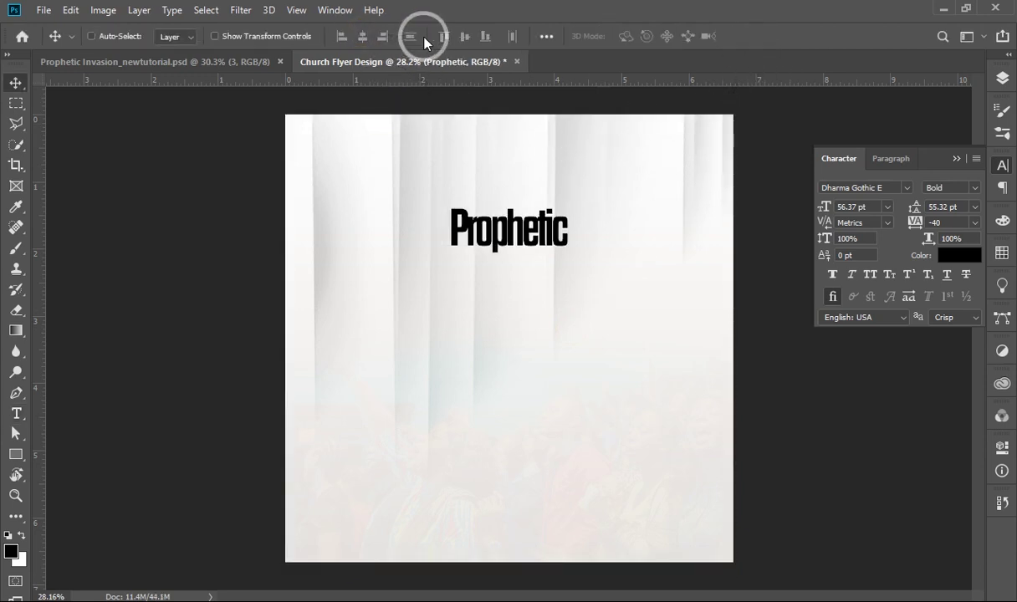
# Duplicate Prophetic below itself and retype the copy as 'Invasion' at 60 pt.
pyautogui.moveTo(505, 227); pyautogui.dragTo(525, 274)
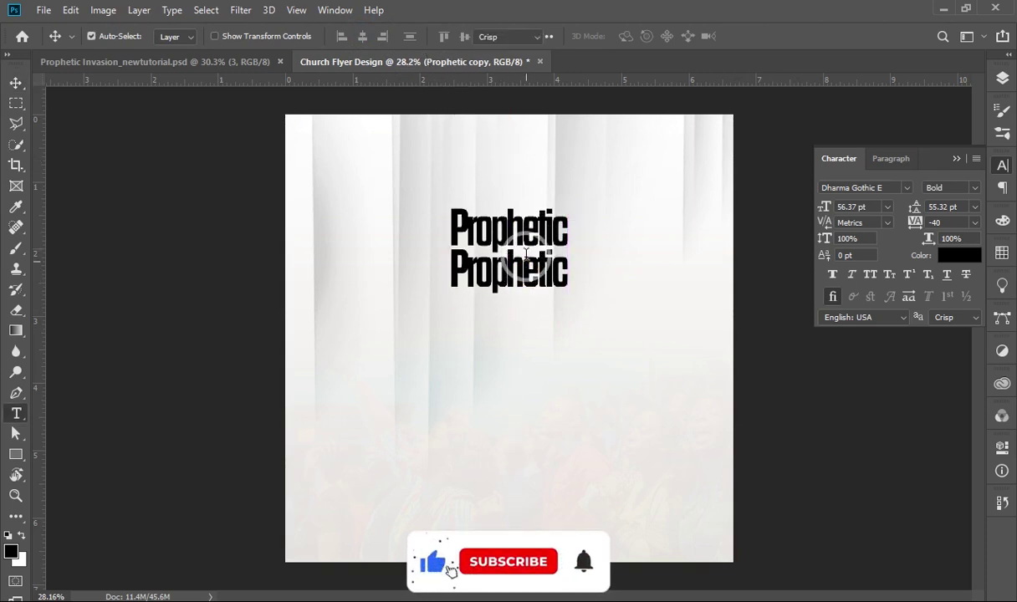
pyautogui.doubleClick(520, 265)
pyautogui.hotkey('ctrl', 'a')
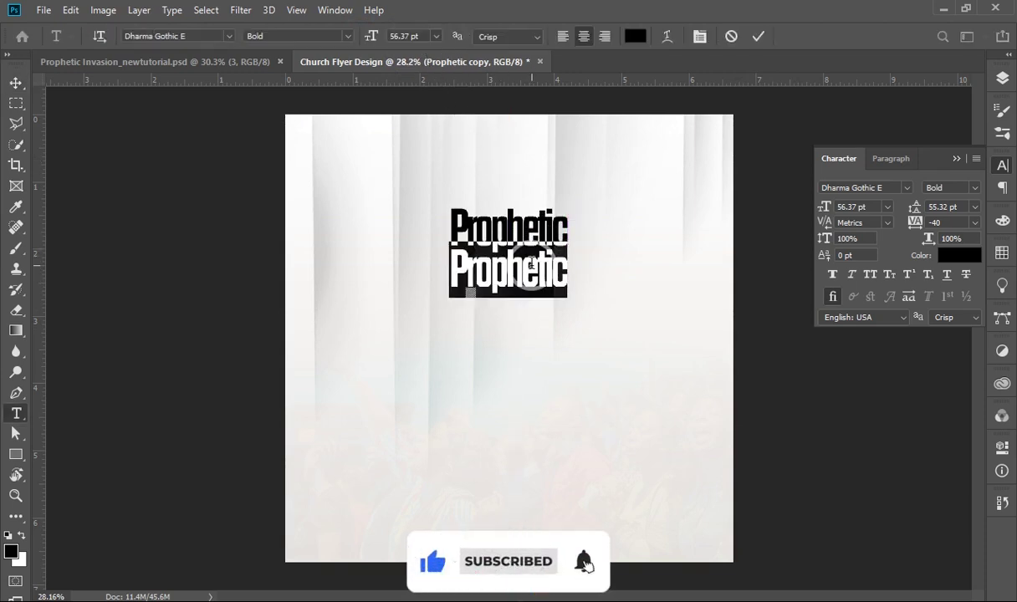
pyautogui.write('Invasion')
pyautogui.hotkey('ctrl', 'a')
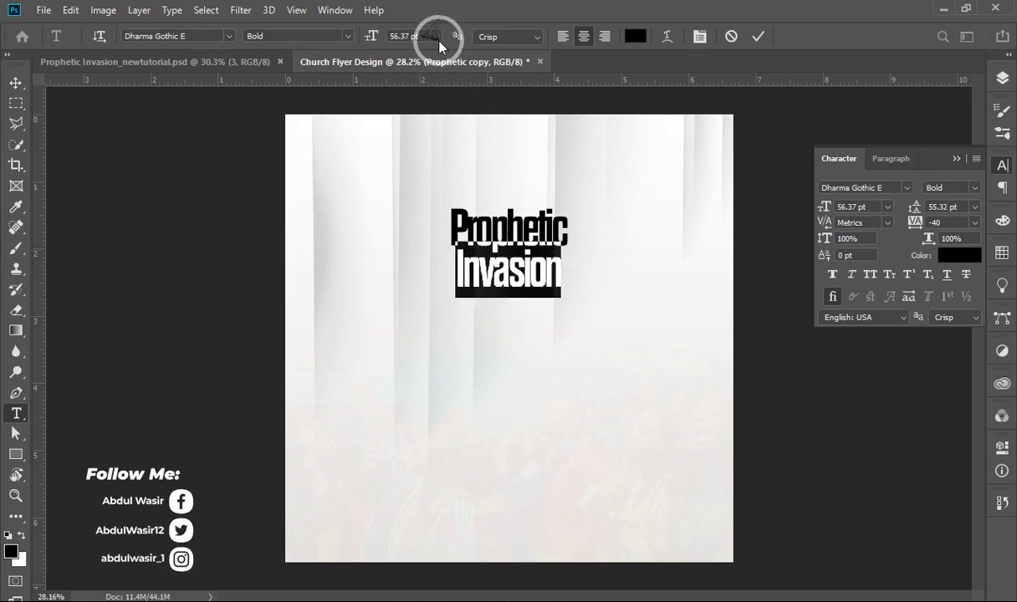
pyautogui.click(435, 36)
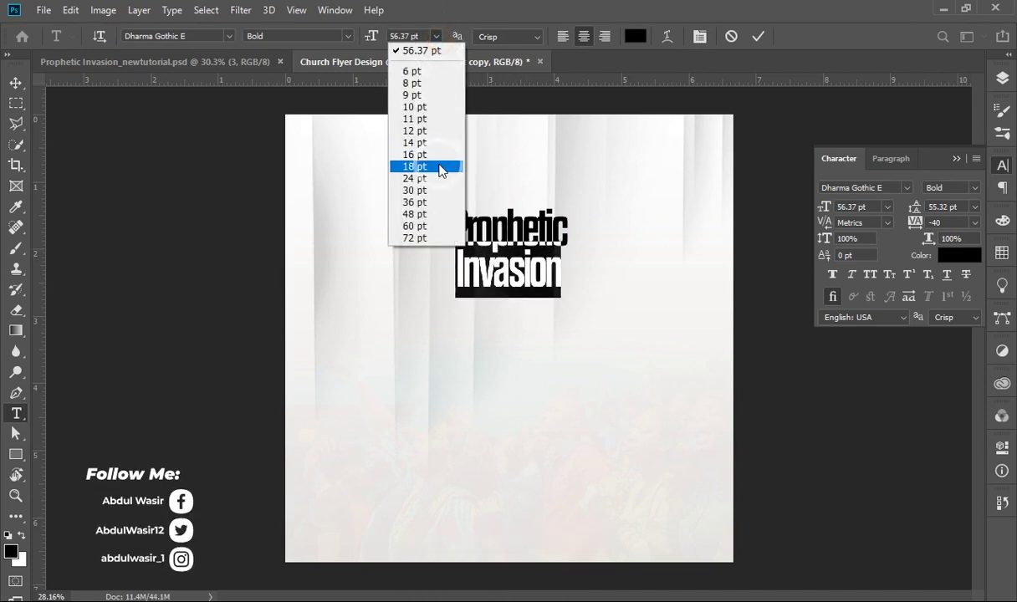
pyautogui.click(434, 226)
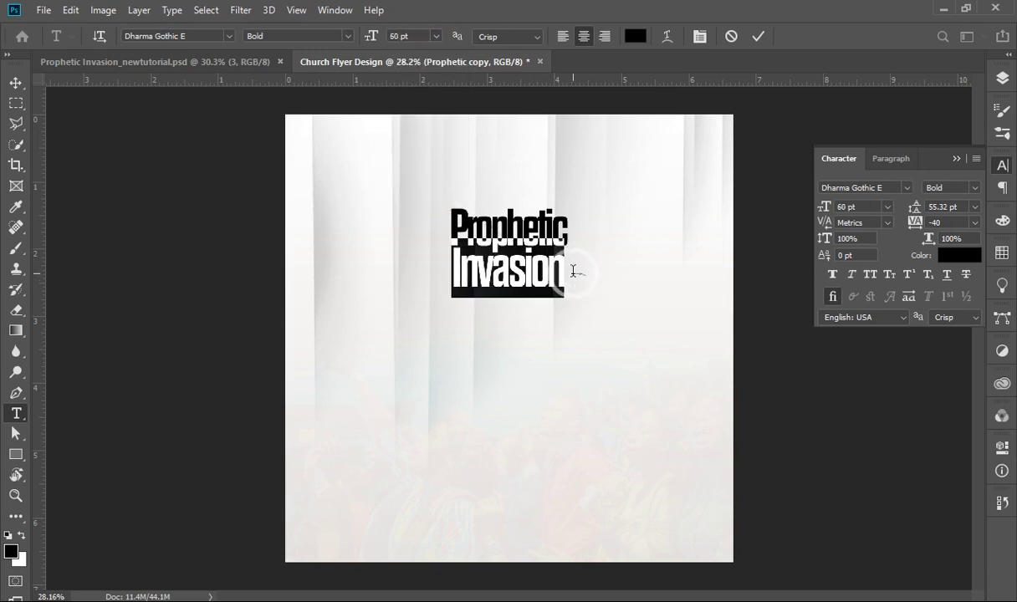
pyautogui.hotkey('ctrl', 'Return')
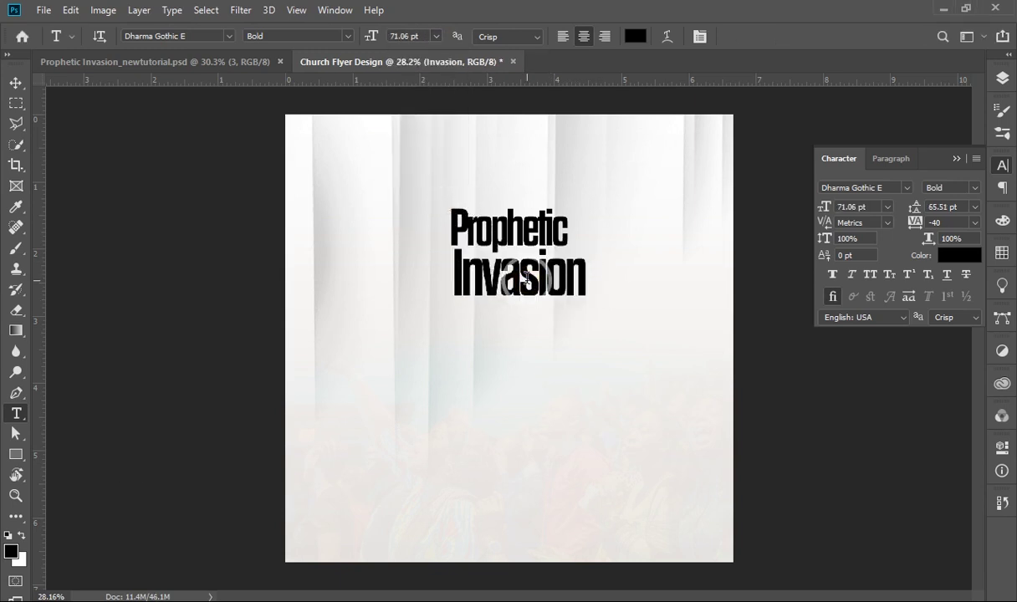
# Enlarge Invasion to about 82.55 pt and make it faux italic.
pyautogui.click(518, 276)
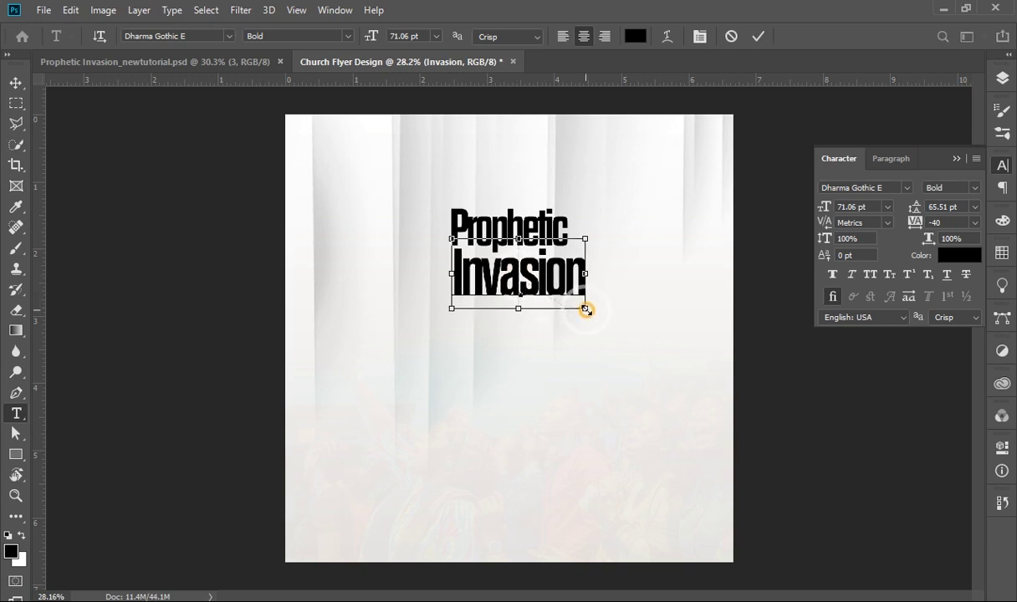
pyautogui.moveTo(586, 309); pyautogui.dragTo(609, 315)
pyautogui.hotkey('ctrl', 'a')
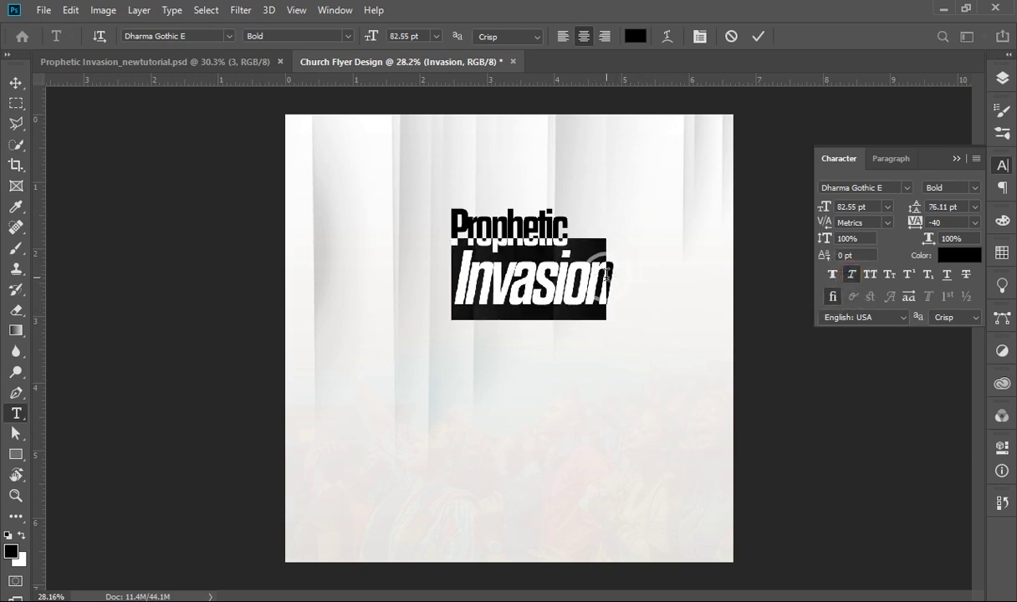
pyautogui.moveTo(620, 340); pyautogui.dragTo(596, 328)
pyautogui.click(758, 36)
pyautogui.press('v')
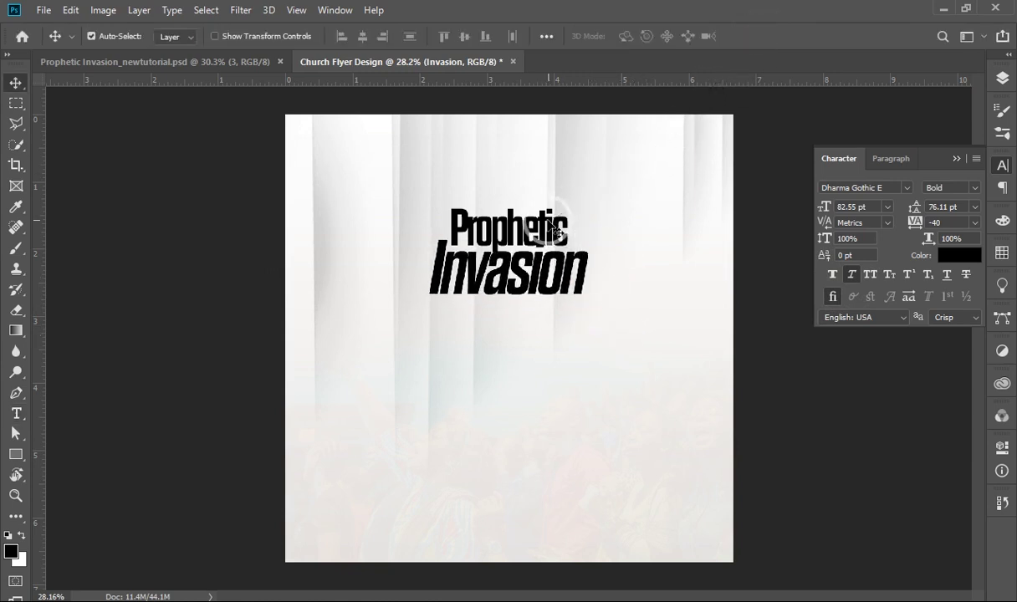
# Make Prophetic italic too and centre it horizontally on the canvas.
pyautogui.doubleClick(519, 221)
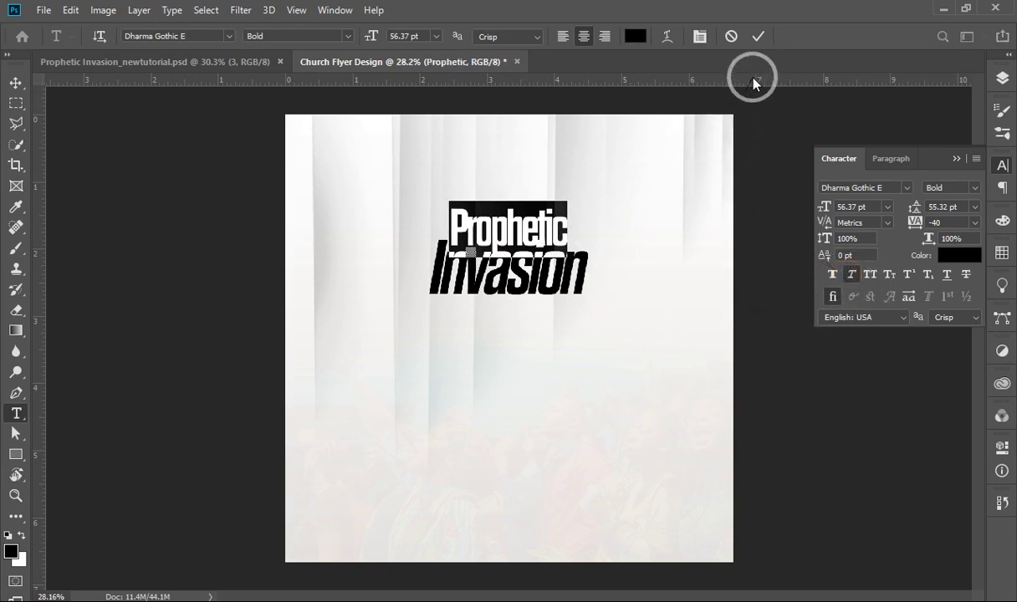
pyautogui.click(758, 36)
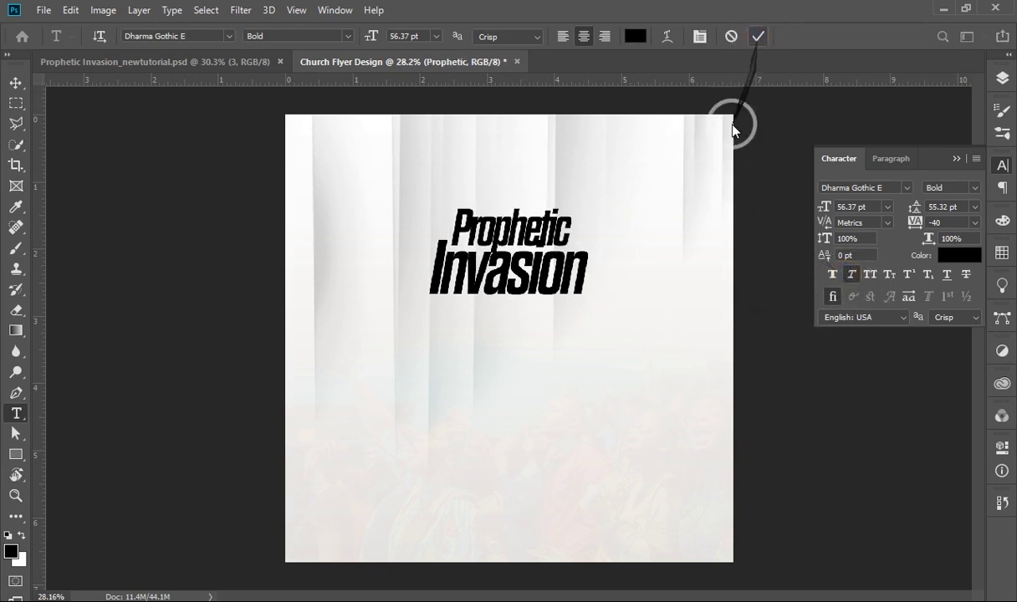
pyautogui.press('v')
pyautogui.hotkey('ctrl', 'a')
pyautogui.click(364, 37)
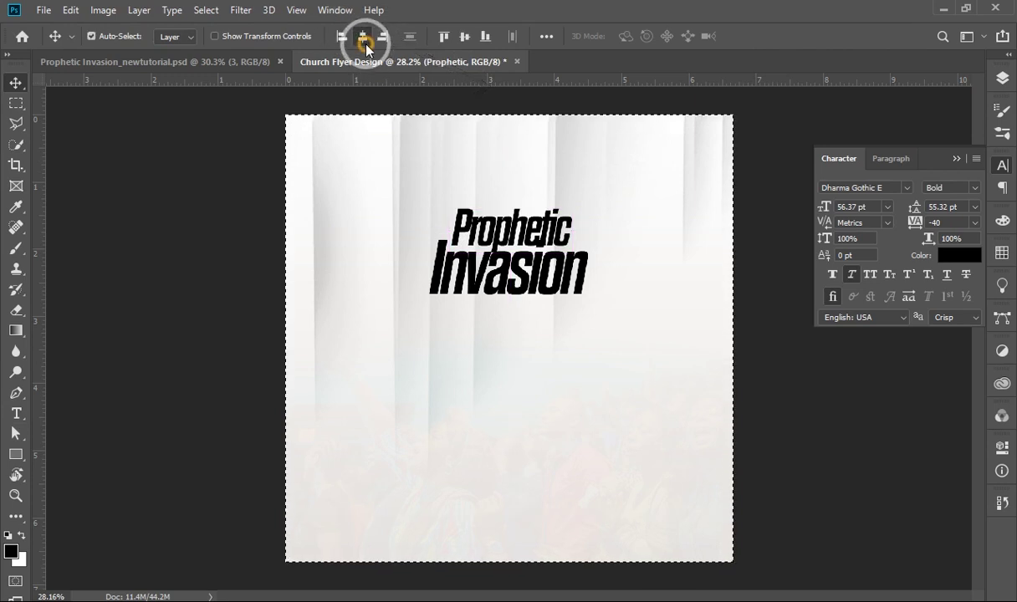
# Centre the Invasion layer horizontally and nudge it to sit just under Prophetic.
pyautogui.rightClick(512, 270)
pyautogui.click(525, 283)
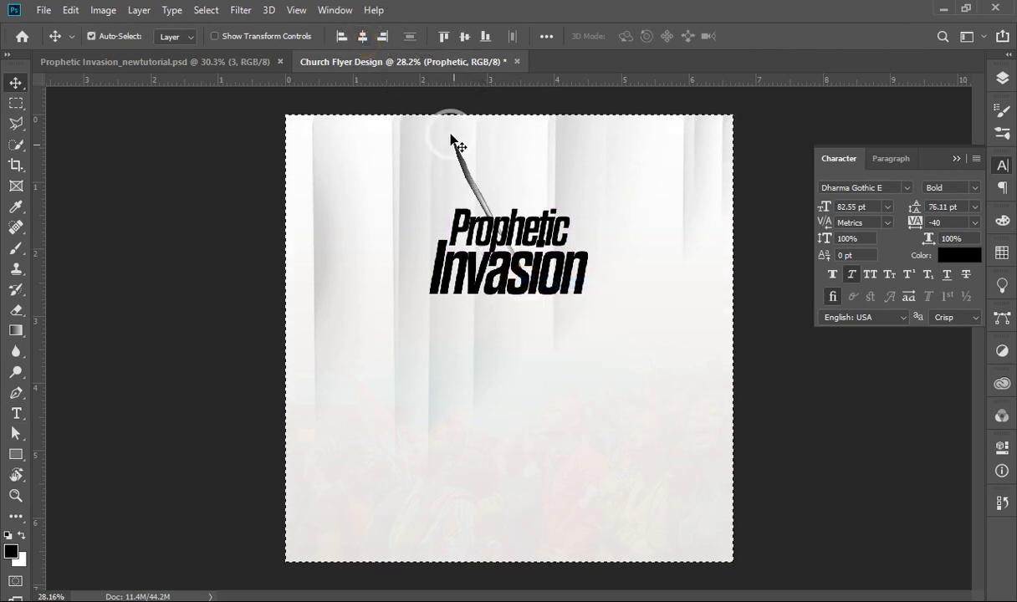
pyautogui.click(361, 37)
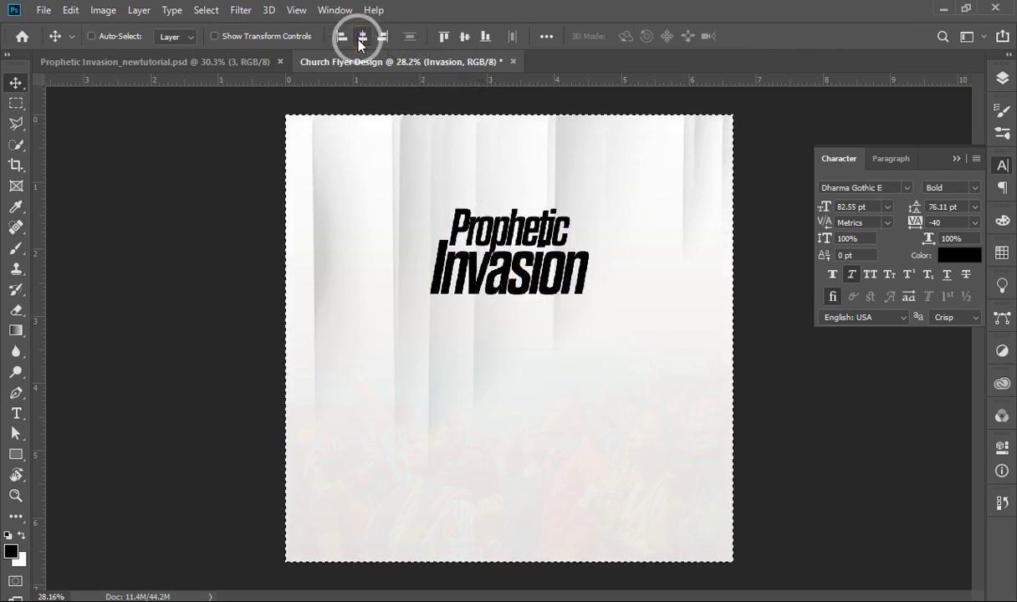
pyautogui.hotkey('ctrl', 'd')
pyautogui.hotkey('shift', 'Up')
pyautogui.hotkey('shift', 'Up')
pyautogui.hotkey('shift', 'Up')
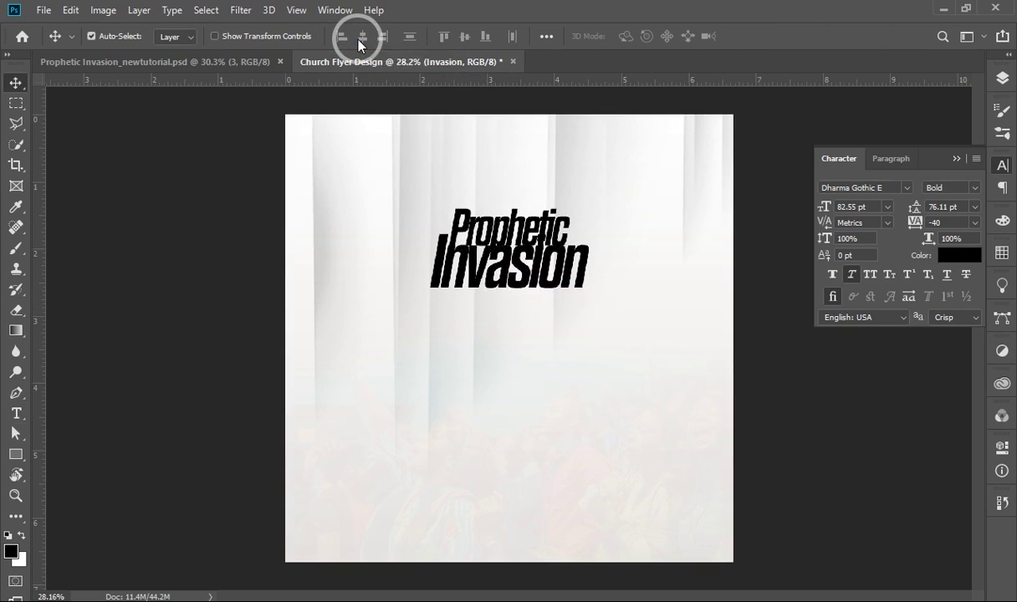
pyautogui.hotkey('shift', 'Down')
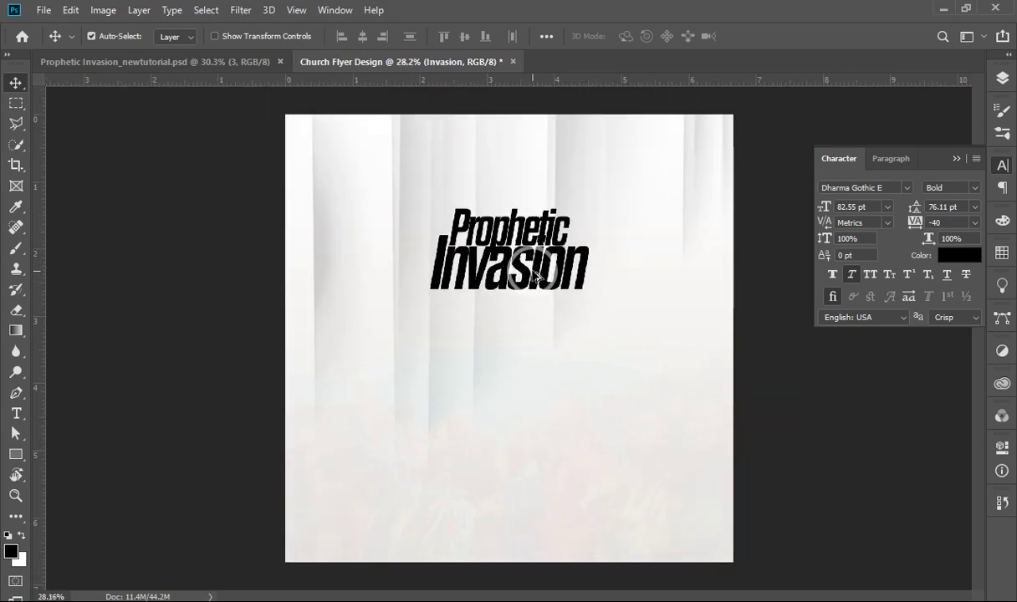
pyautogui.click(1001, 78)
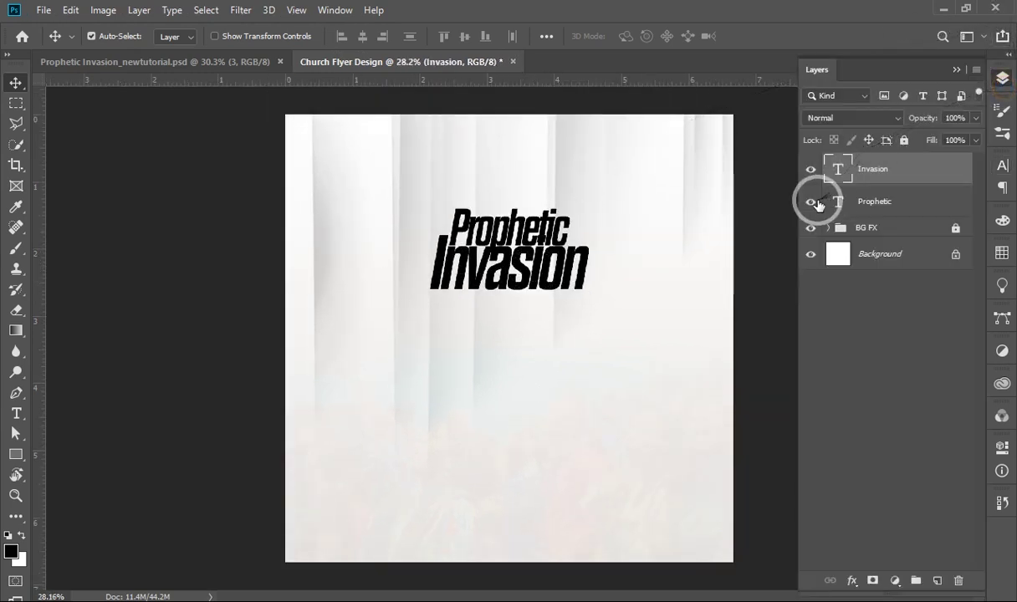
# Hide the Prophetic layer and convert Invasion into a smart object.
pyautogui.click(810, 201)
pyautogui.rightClick(872, 168)
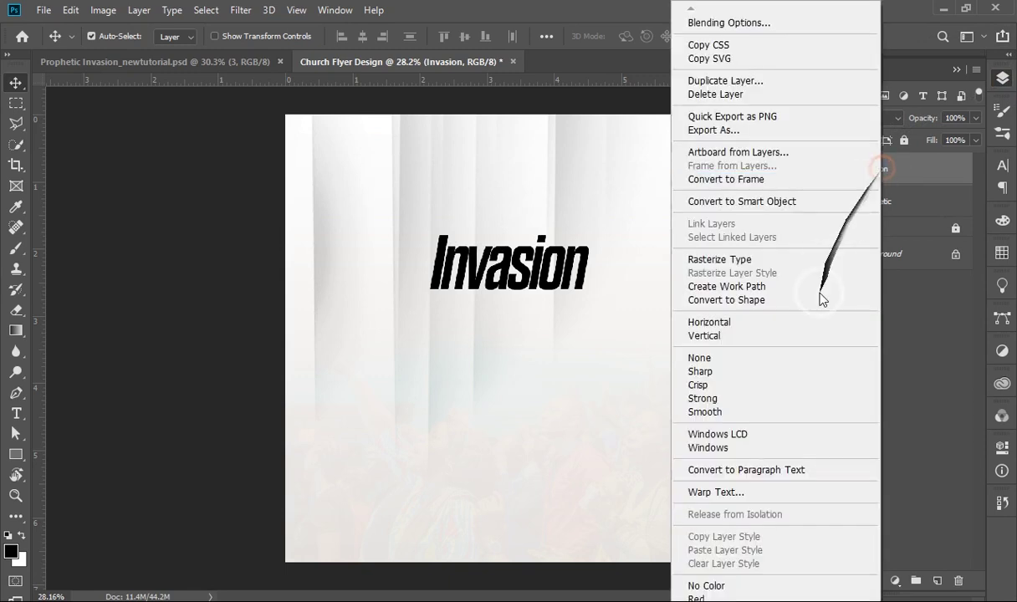
pyautogui.click(740, 201)
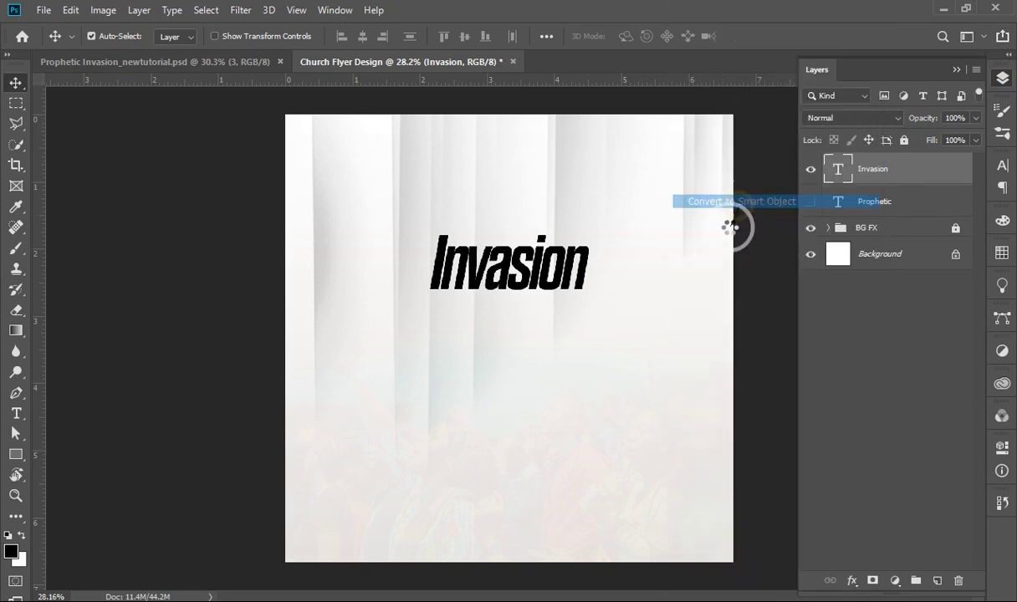
pyautogui.scroll(3, 531, 276)
# Rasterize the Invasion layer and delete the dot of its i.
pyautogui.click(16, 102)
pyautogui.moveTo(536, 181)
pyautogui.mouseDown()
pyautogui.moveTo(570, 191)
pyautogui.moveTo(583, 209)
pyautogui.mouseUp()
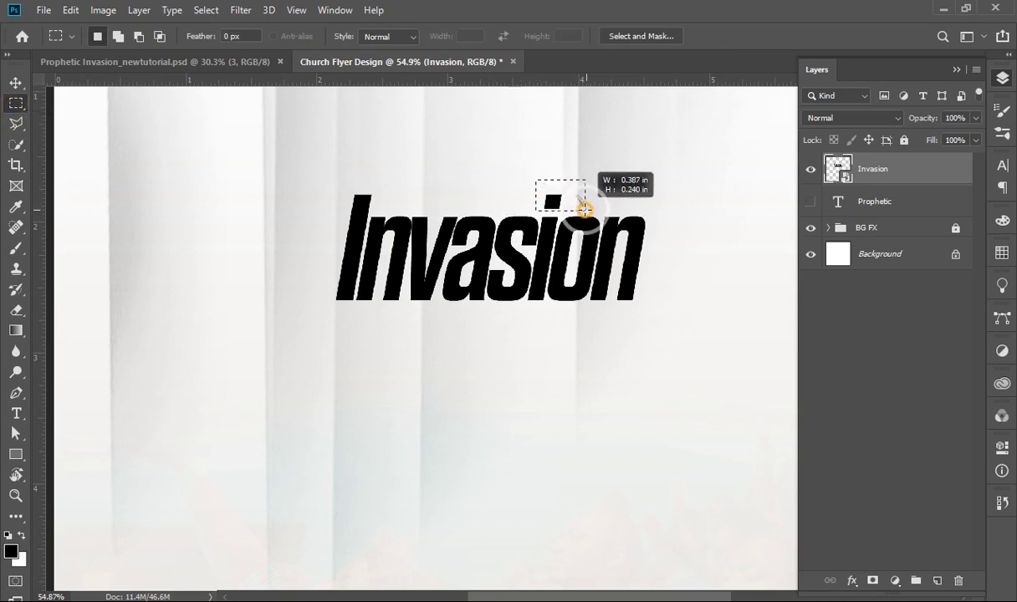
pyautogui.rightClick(900, 177)
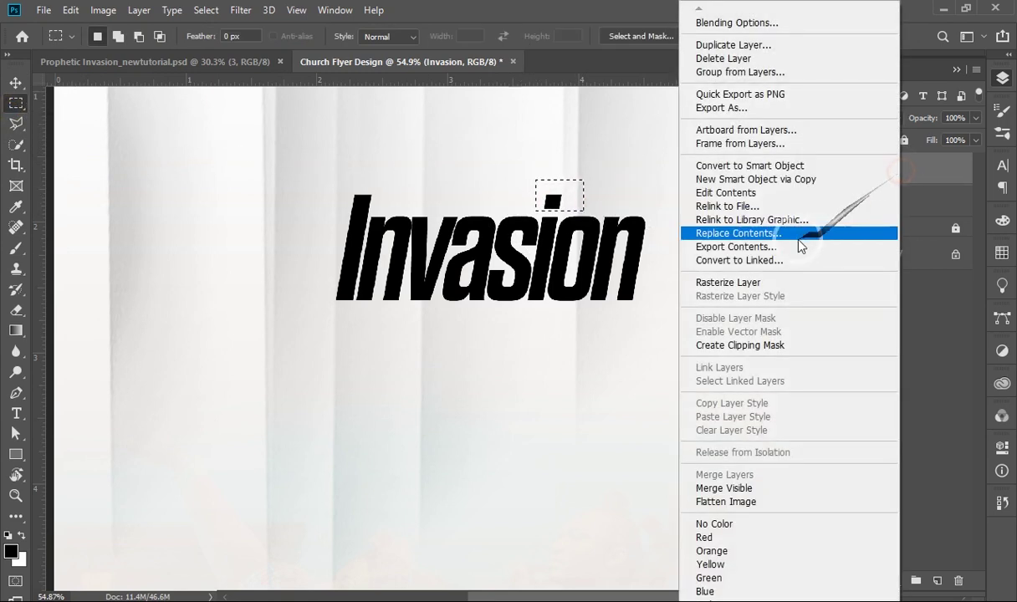
pyautogui.click(772, 411)
pyautogui.press('Delete')
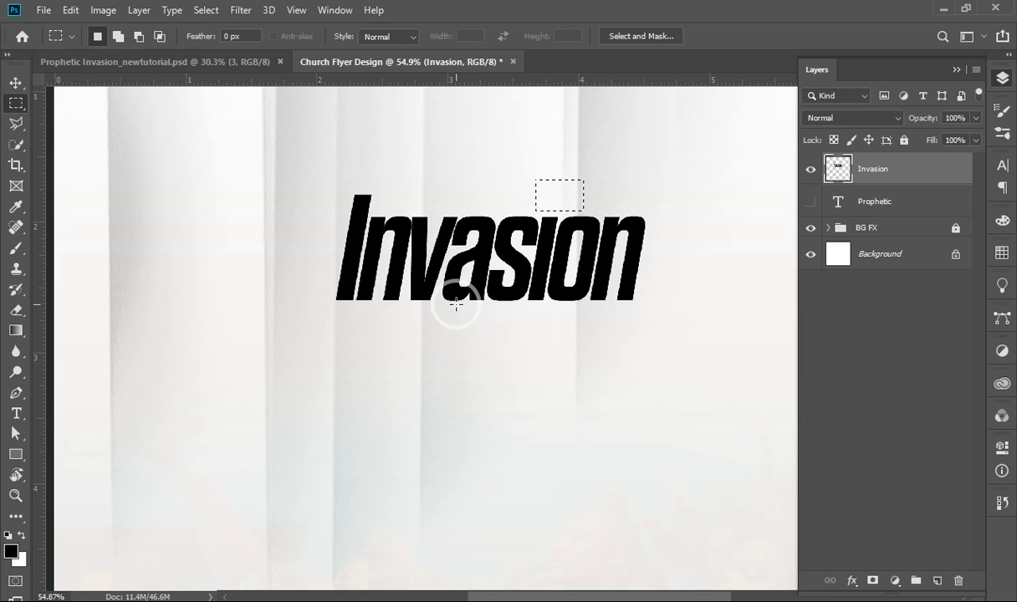
pyautogui.press('v')
pyautogui.moveTo(562, 200); pyautogui.dragTo(783, 215)
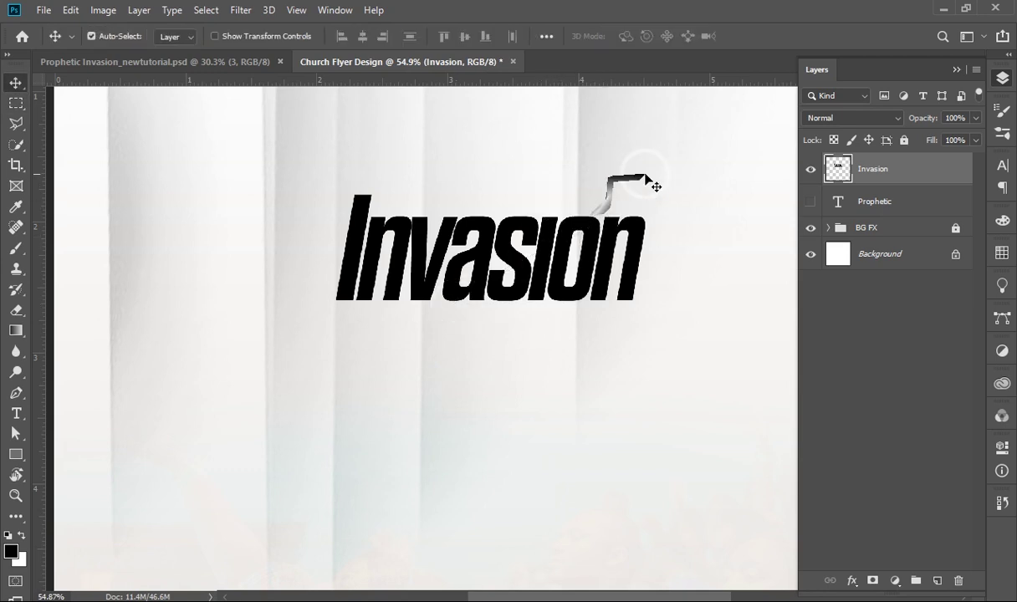
# Show the Prophetic layer again and make it the active layer.
pyautogui.click(810, 202)
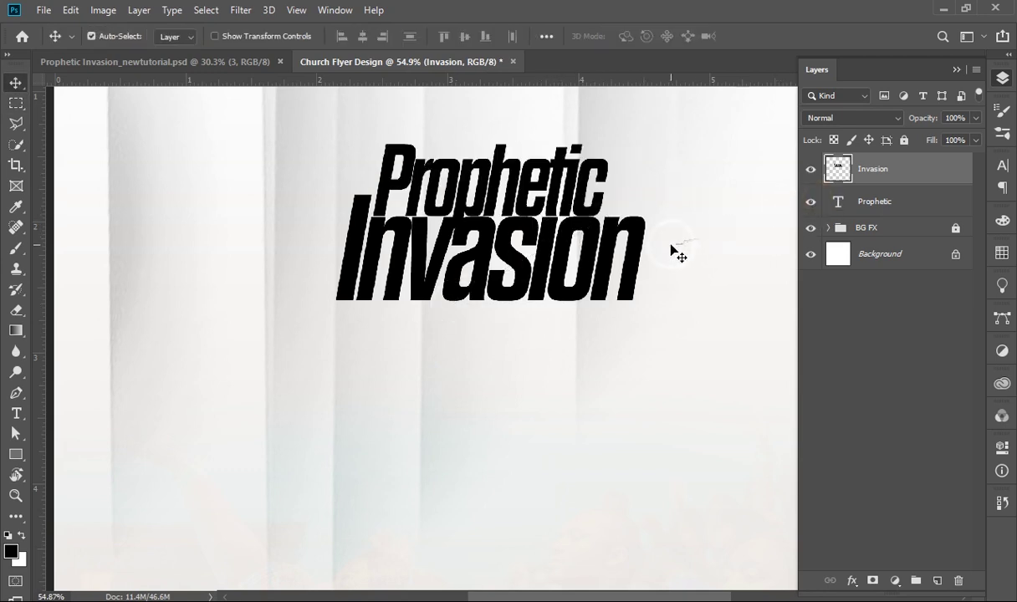
pyautogui.scroll(-4, 660, 262)
pyautogui.scroll(2, 569, 276)
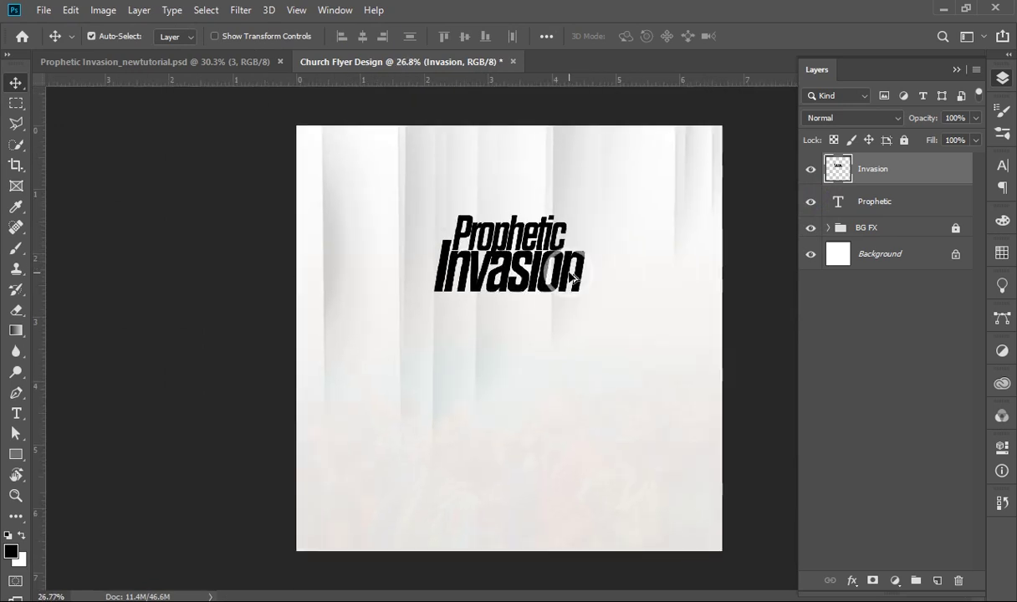
pyautogui.scroll(-1, 569, 276)
pyautogui.scroll(1, 569, 276)
pyautogui.scroll(-1, 570, 276)
pyautogui.scroll(-1, 574, 276)
pyautogui.scroll(1, 575, 276)
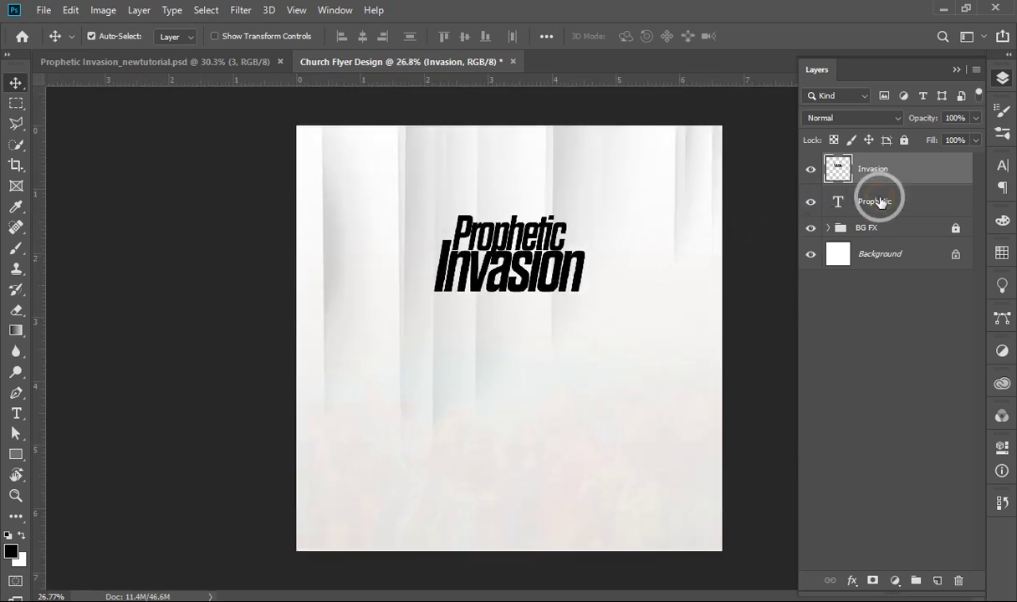
pyautogui.click(880, 203)
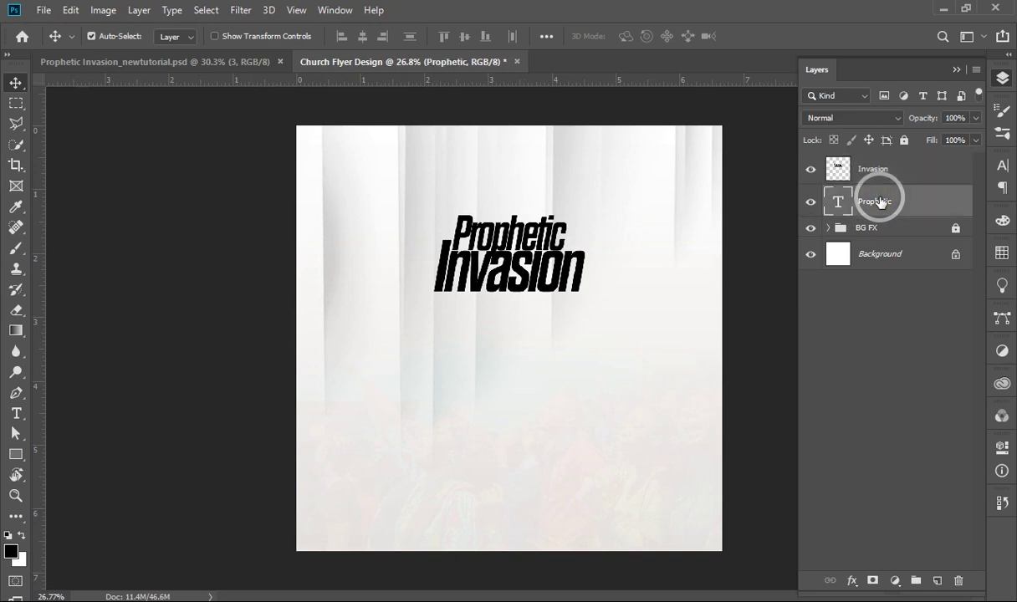
# Duplicate the Prophetic text below Invasion and retype it as 'Night'.
pyautogui.hotkey('ctrl', 'j')
pyautogui.moveTo(879, 201)
pyautogui.mouseDown()
pyautogui.moveTo(879, 148)
pyautogui.moveTo(880, 167)
pyautogui.mouseUp()
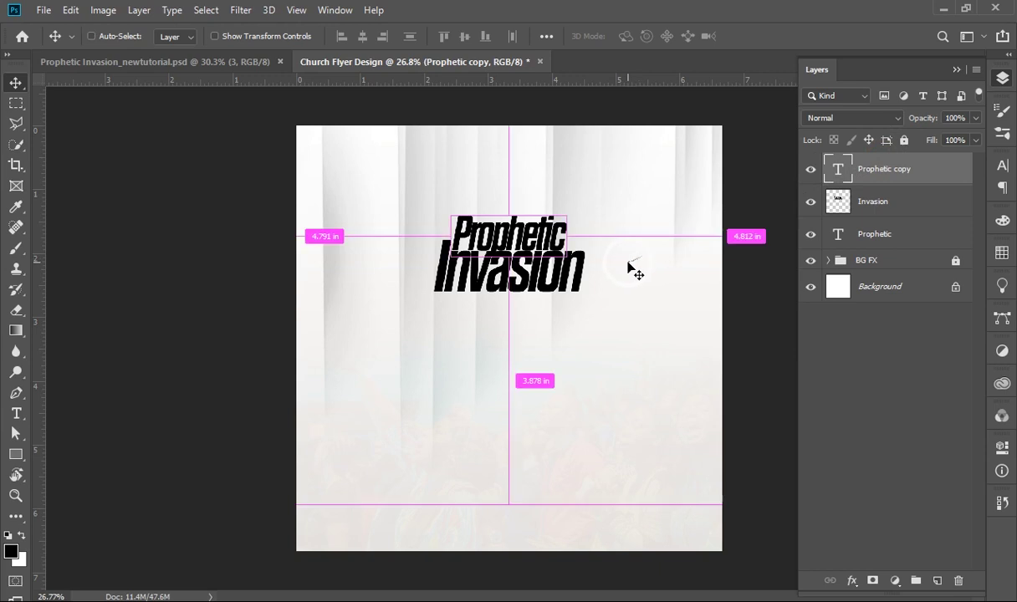
pyautogui.moveTo(609, 268)
pyautogui.mouseDown()
pyautogui.moveTo(535, 282)
pyautogui.moveTo(540, 318)
pyautogui.mouseUp()
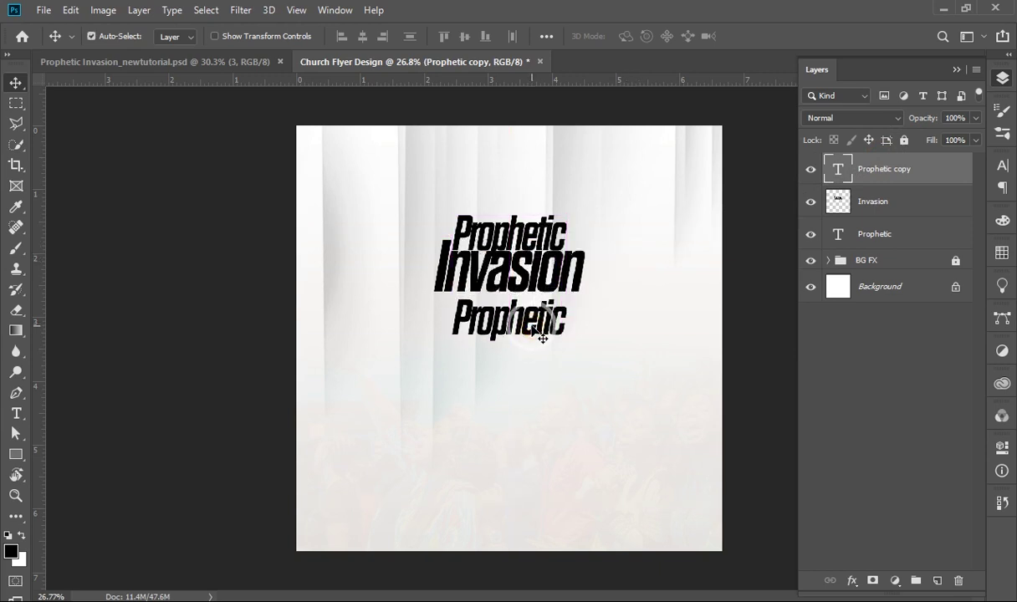
pyautogui.press('t')
pyautogui.doubleClick(519, 318)
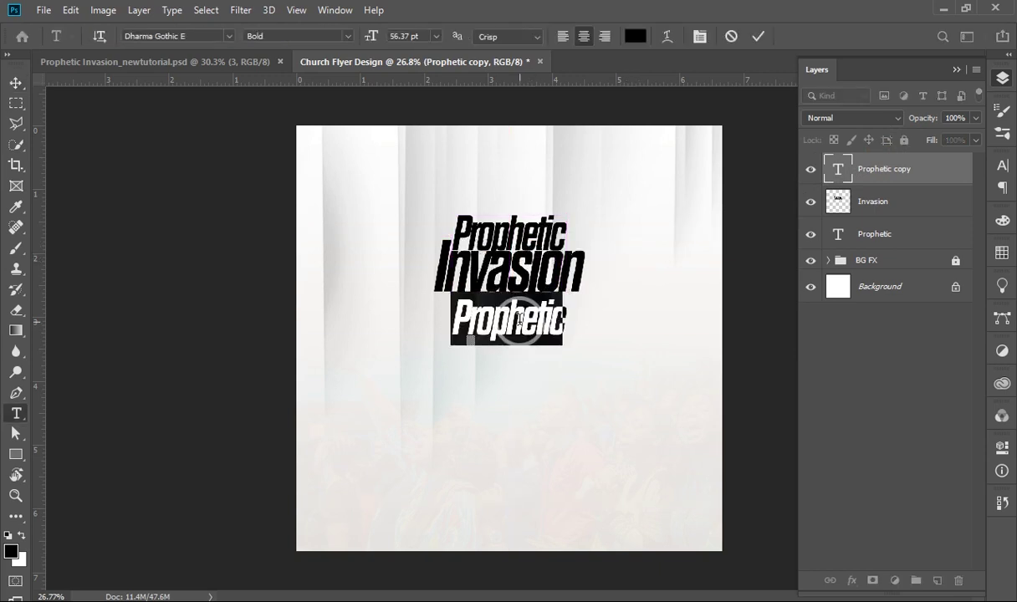
pyautogui.write('Night')
# Set 'Night' to the Autography script font at 44.87 pt and commit it.
pyautogui.hotkey('ctrl', 'a')
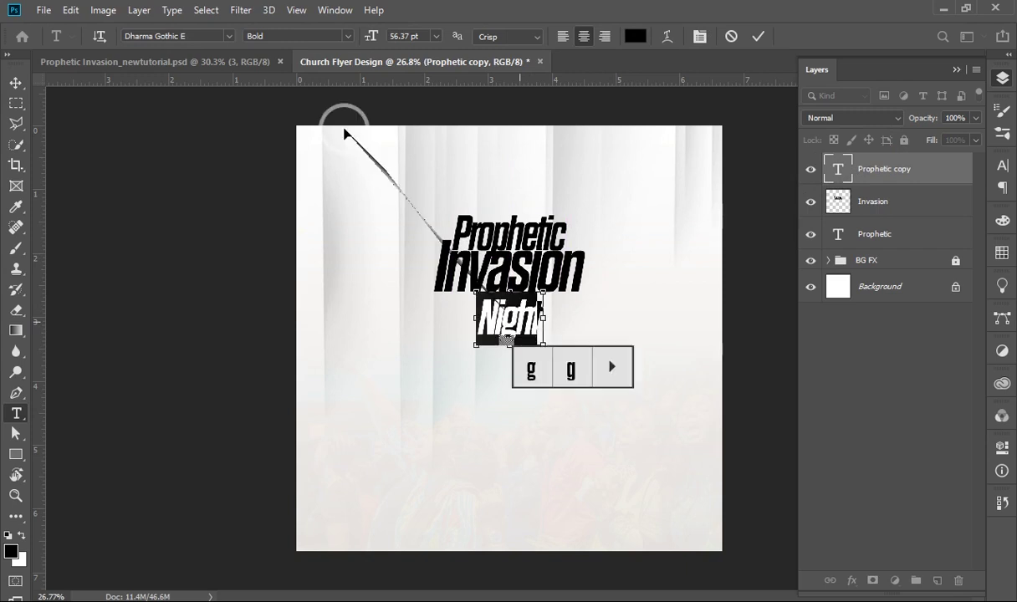
pyautogui.click(188, 36)
pyautogui.write('au')
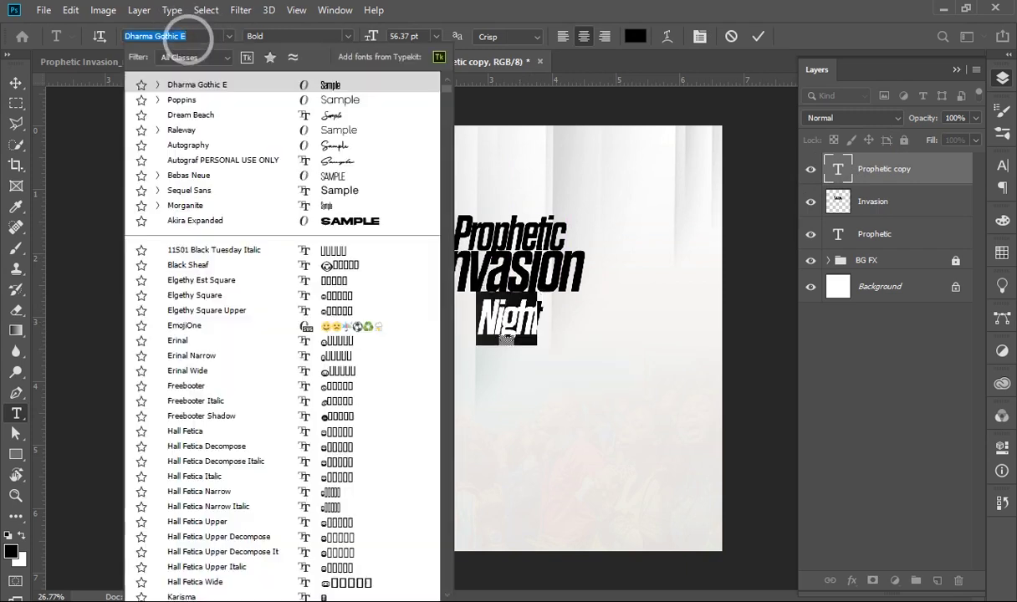
pyautogui.write('tography')
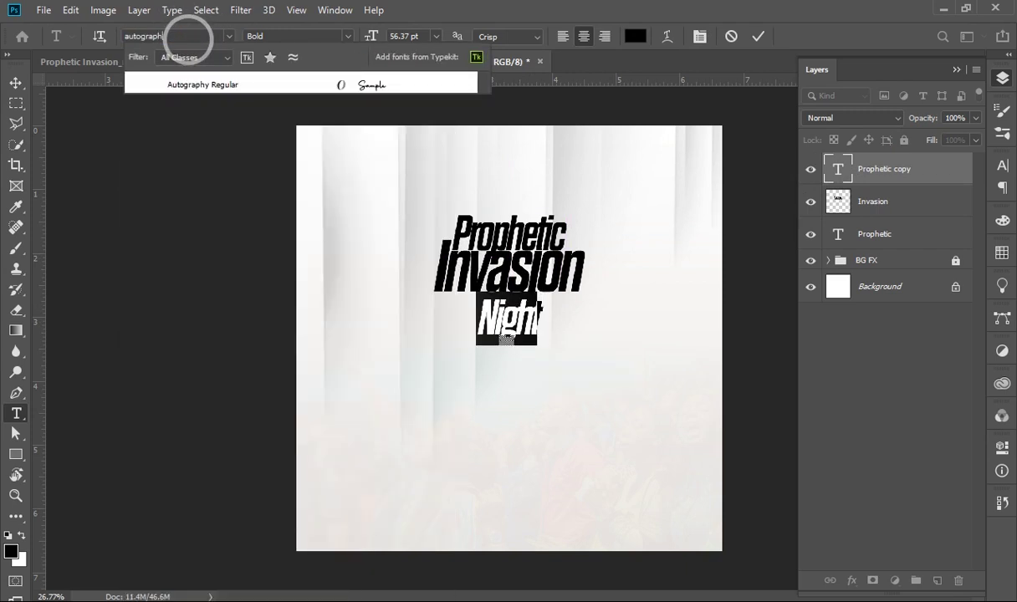
pyautogui.click(222, 84)
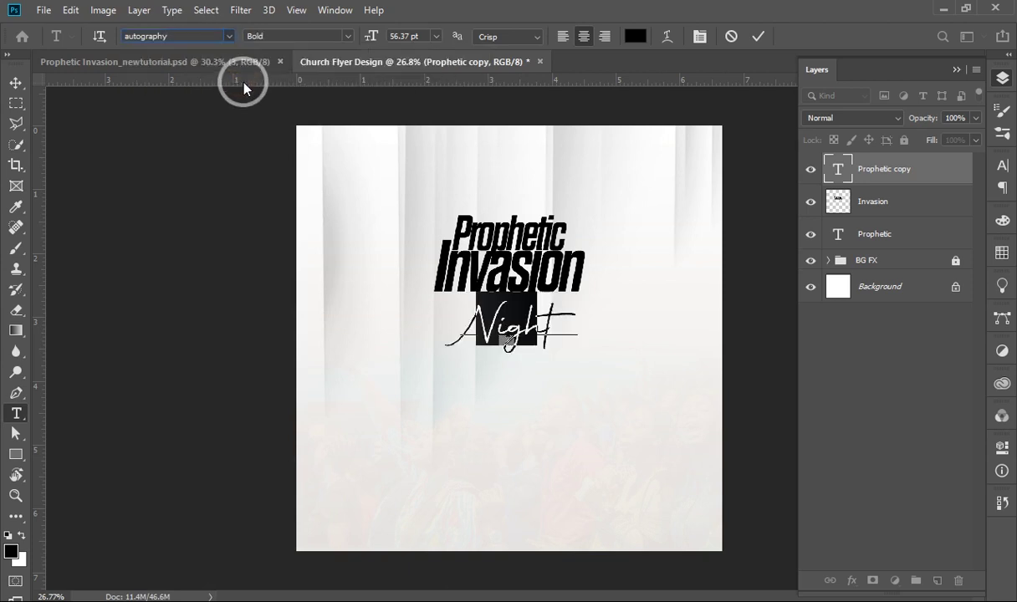
pyautogui.click(387, 36)
pyautogui.write('44.81')
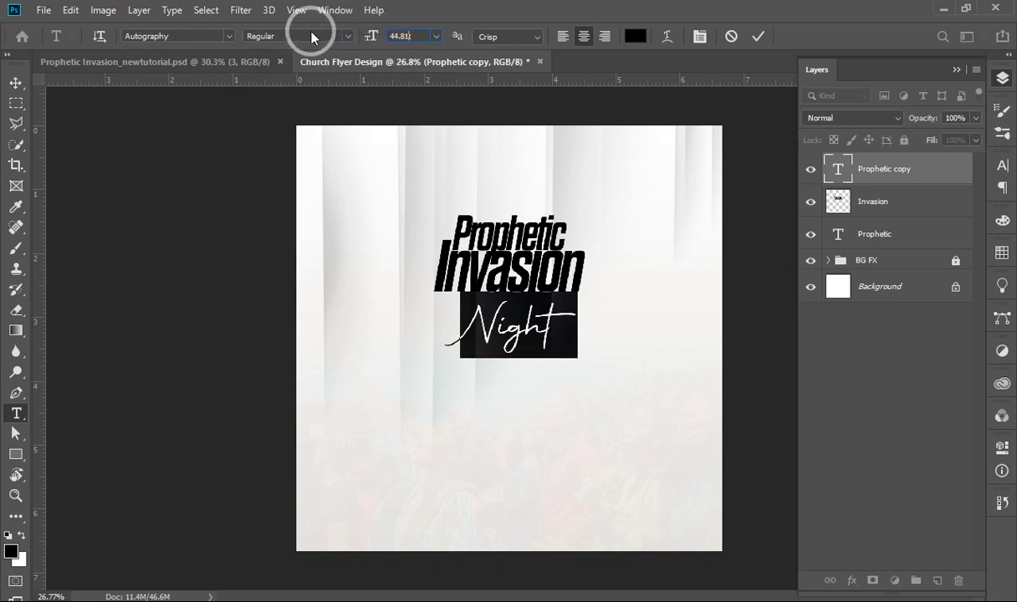
pyautogui.press('Return')
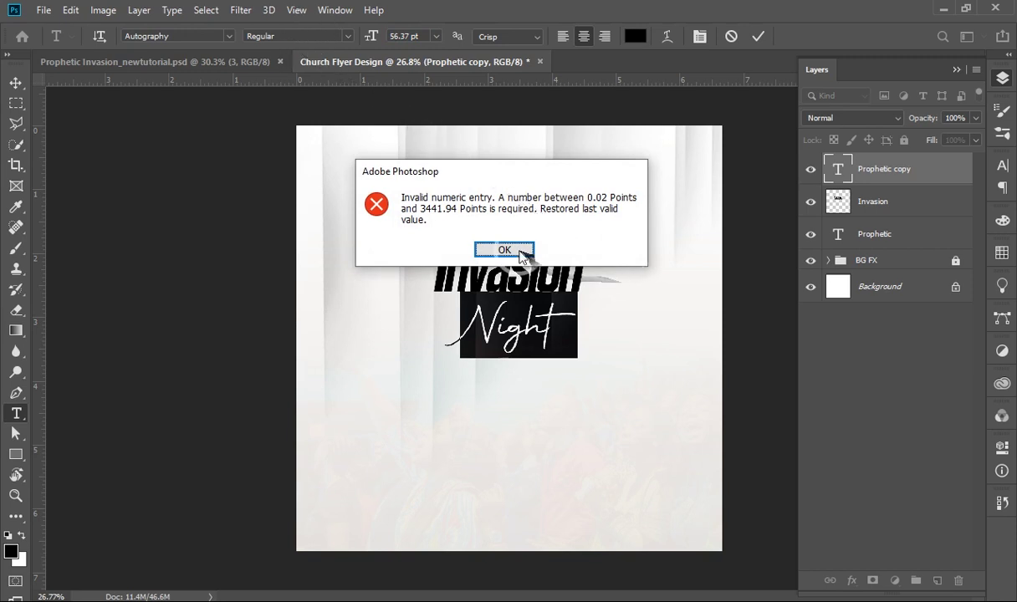
pyautogui.click(460, 249)
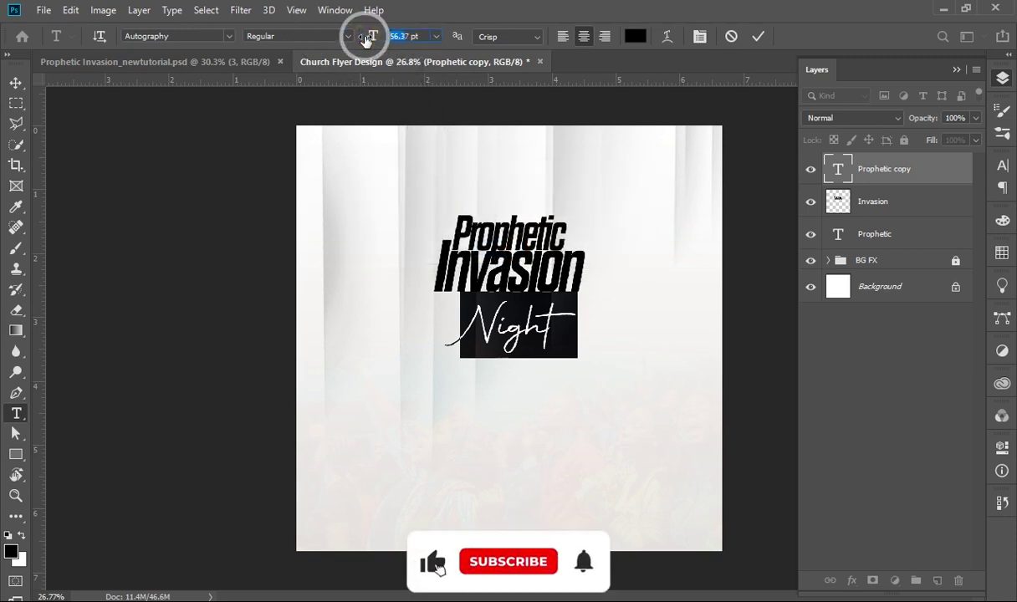
pyautogui.moveTo(366, 39); pyautogui.dragTo(366, 39)
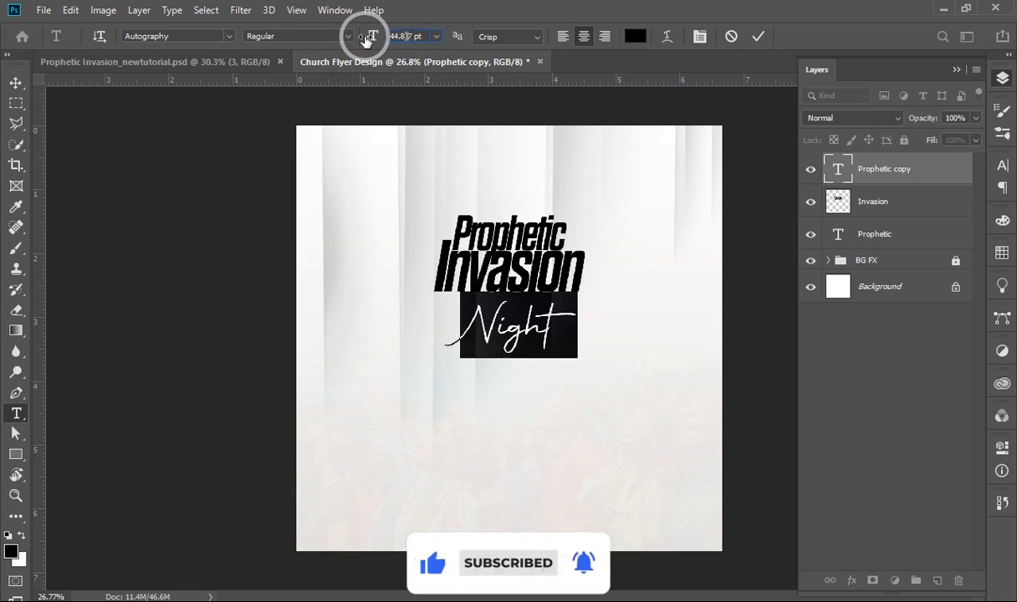
pyautogui.moveTo(366, 39); pyautogui.dragTo(359, 39)
pyautogui.click(559, 326)
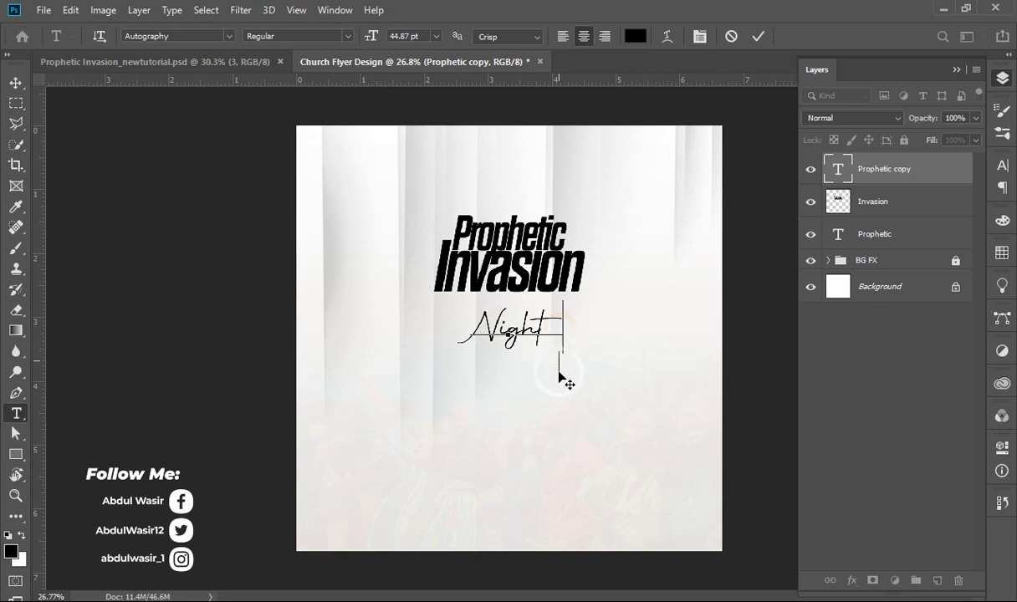
pyautogui.click(757, 36)
# Nudge the Night line up closer to Invasion.
pyautogui.press('v')
pyautogui.hotkey('ctrl', 'a')
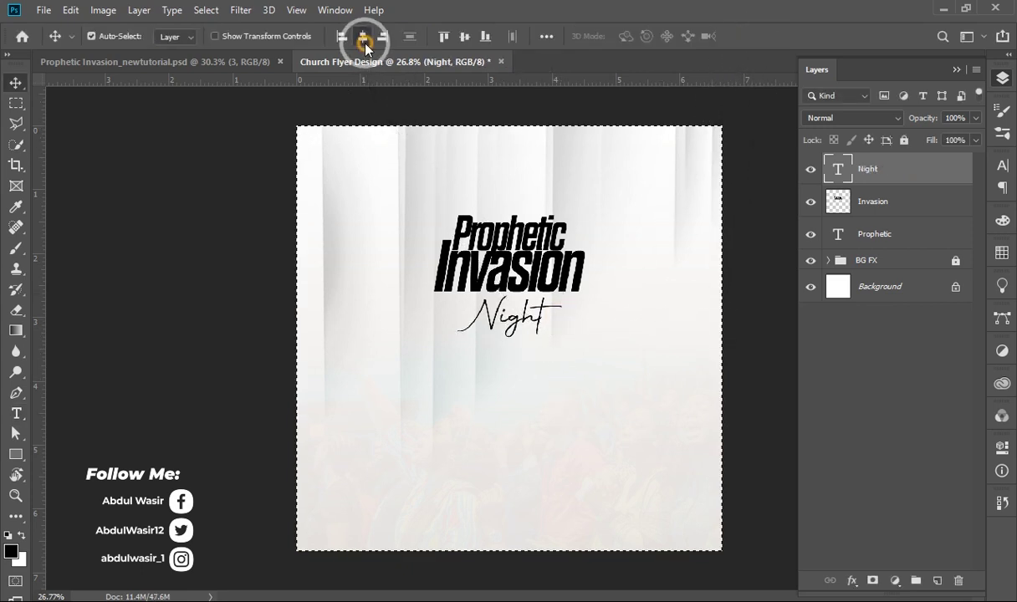
pyautogui.hotkey('ctrl', 'd')
pyautogui.hotkey('shift', 'Up')
pyautogui.hotkey('shift', 'Up')
pyautogui.hotkey('shift', 'Up')
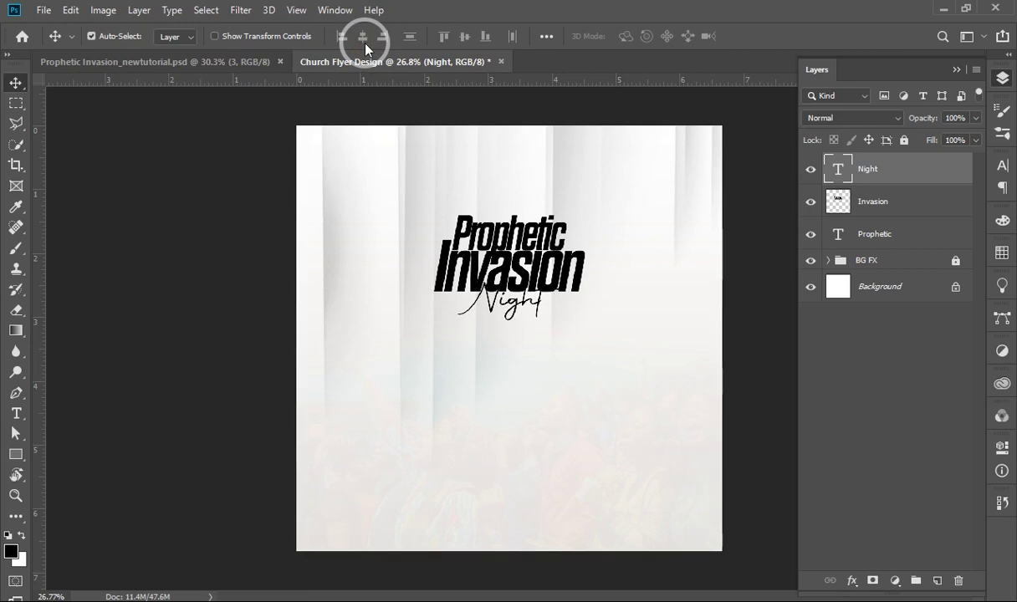
pyautogui.scroll(1, 397, 154)
# Duplicate the Night line and move the copy down below it.
pyautogui.scroll(-1, 432, 268)
pyautogui.scroll(1, 454, 264)
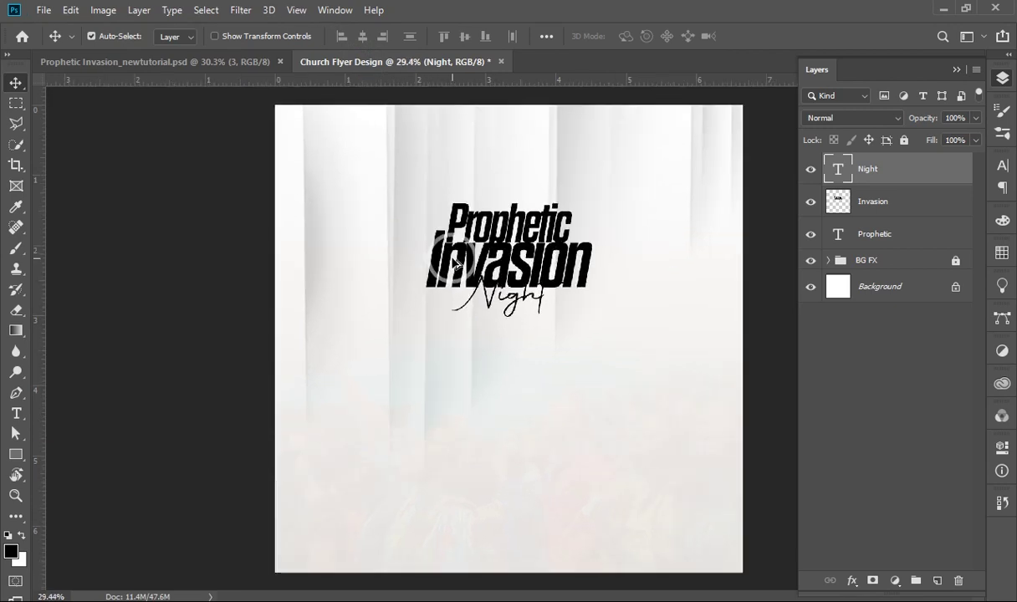
pyautogui.scroll(-1, 545, 297)
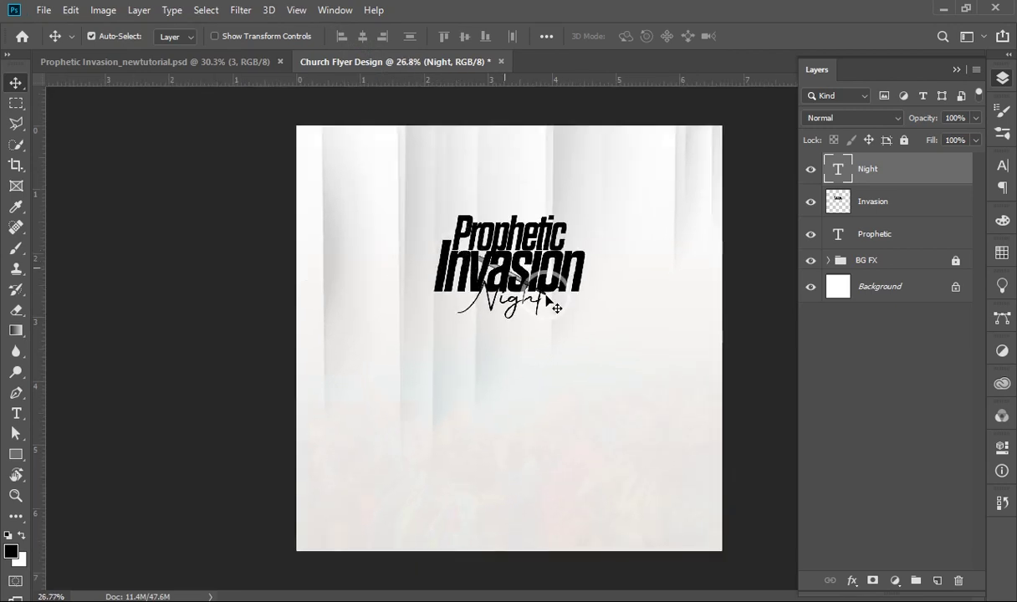
pyautogui.moveTo(547, 303); pyautogui.dragTo(548, 302)
pyautogui.hotkey('shift', 'Down')
pyautogui.hotkey('shift', 'Down')
pyautogui.hotkey('shift', 'Down')
pyautogui.hotkey('shift', 'Down')
pyautogui.hotkey('shift', 'Down')
pyautogui.hotkey('shift', 'Down')
# Retype the Night copy as 'Saturday \ \'.
pyautogui.press('t')
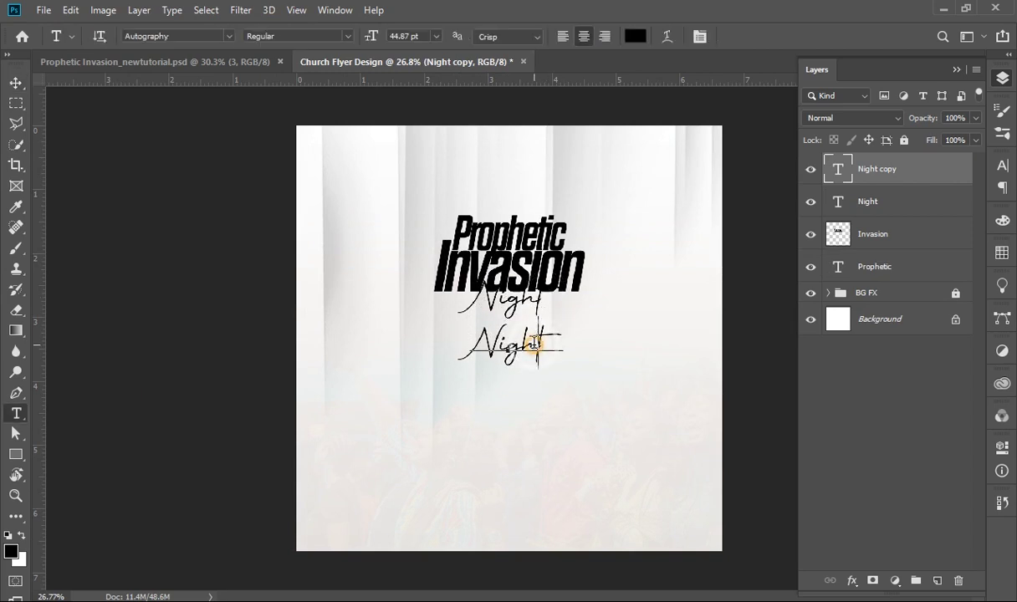
pyautogui.doubleClick(535, 343)
pyautogui.write('Saturday')
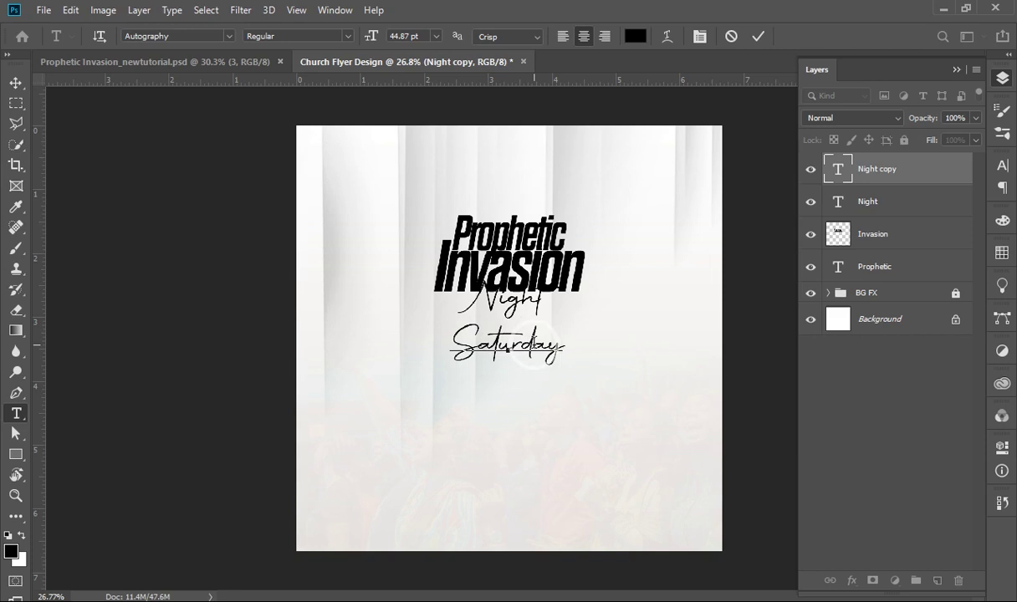
pyautogui.click(535, 343)
pyautogui.press('End')
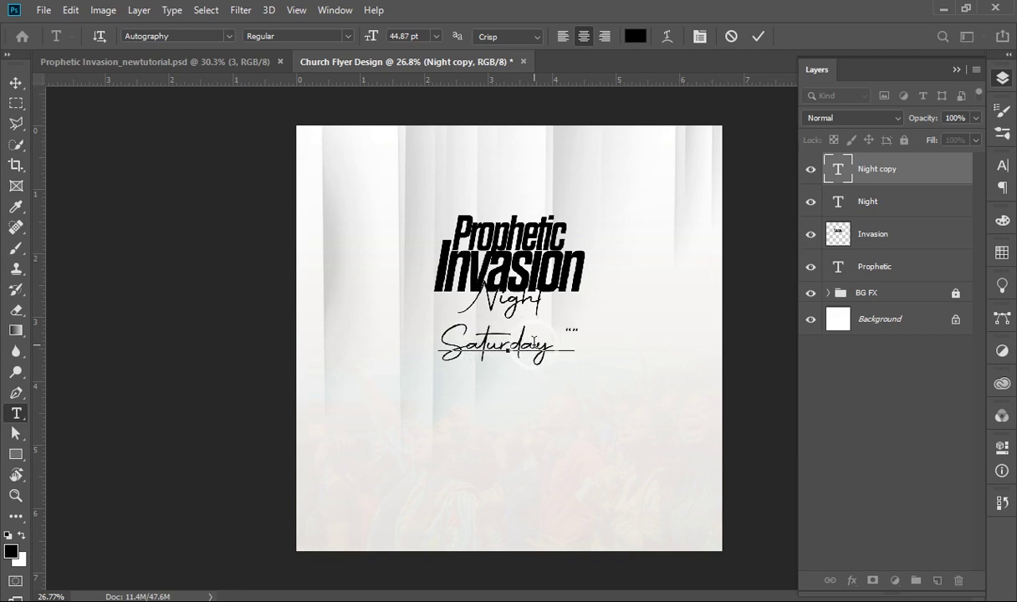
pyautogui.write(' \\ \\')
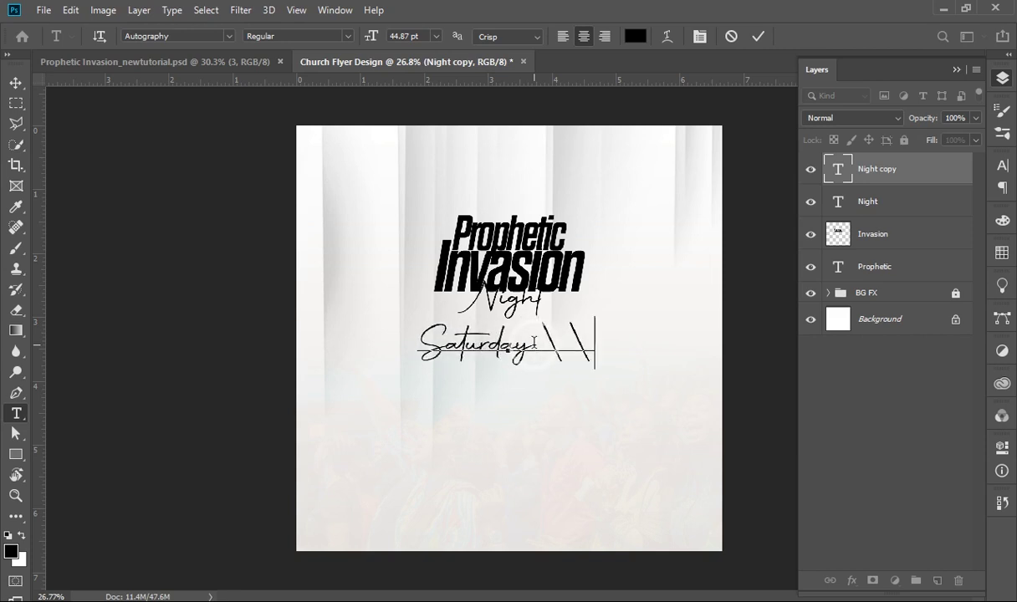
# Apply alternate glyph styles to the Saturday line in the Character panel.
pyautogui.hotkey('ctrl', 'a')
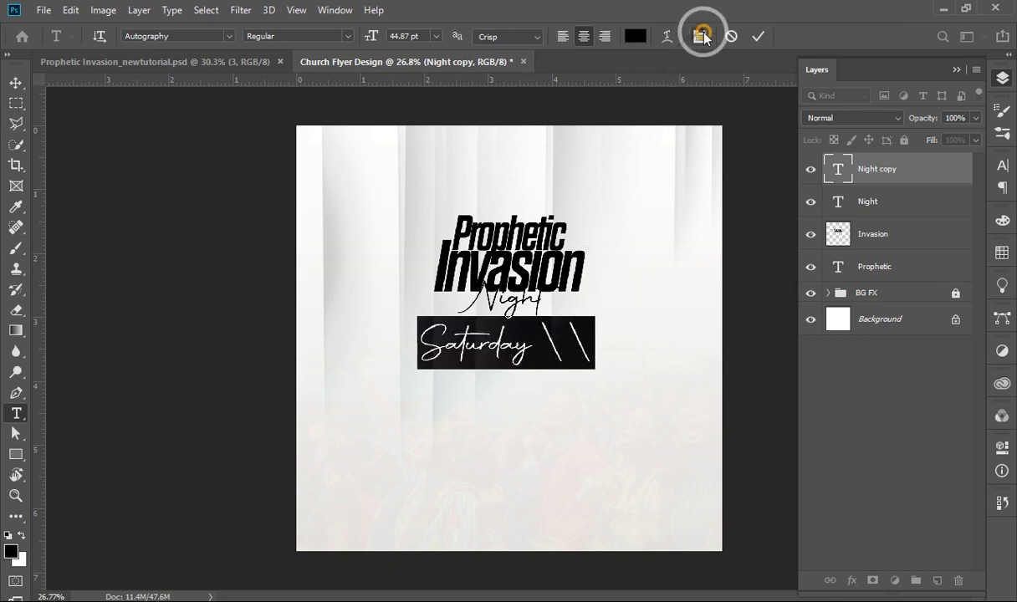
pyautogui.click(703, 37)
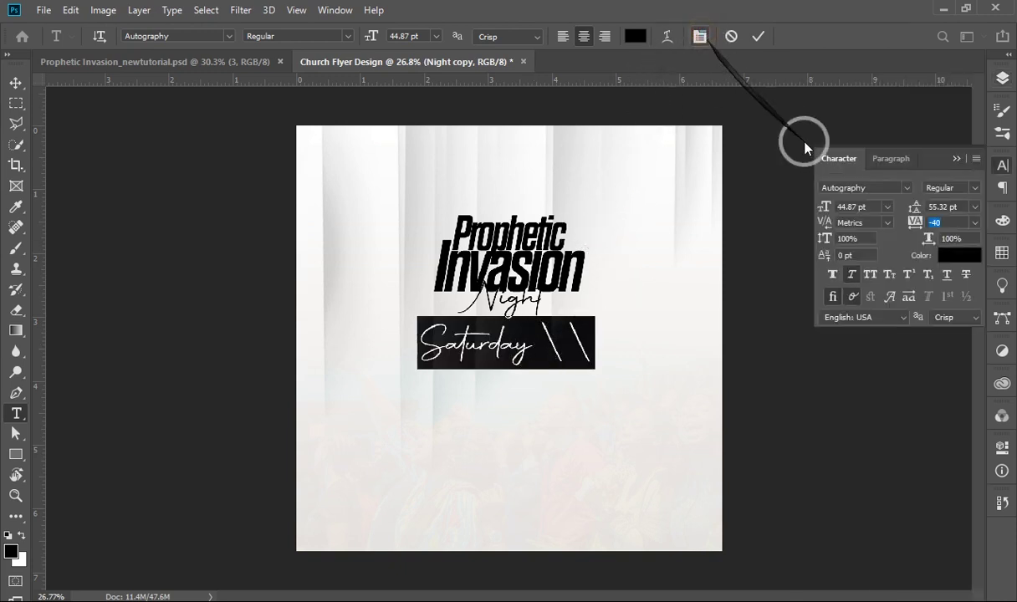
pyautogui.click(854, 298)
pyautogui.click(595, 343)
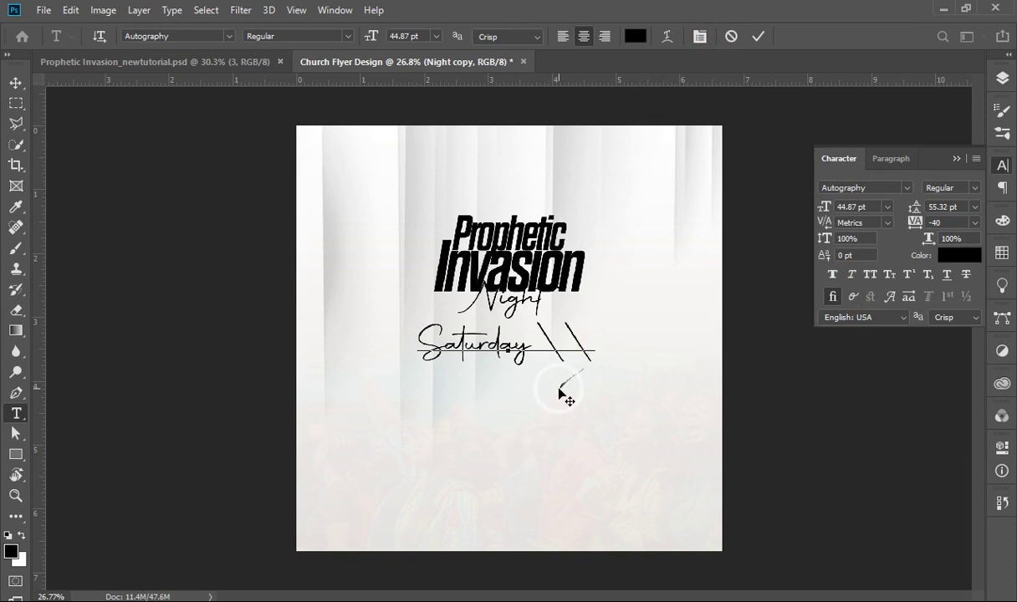
pyautogui.hotkey('ctrl', 'a')
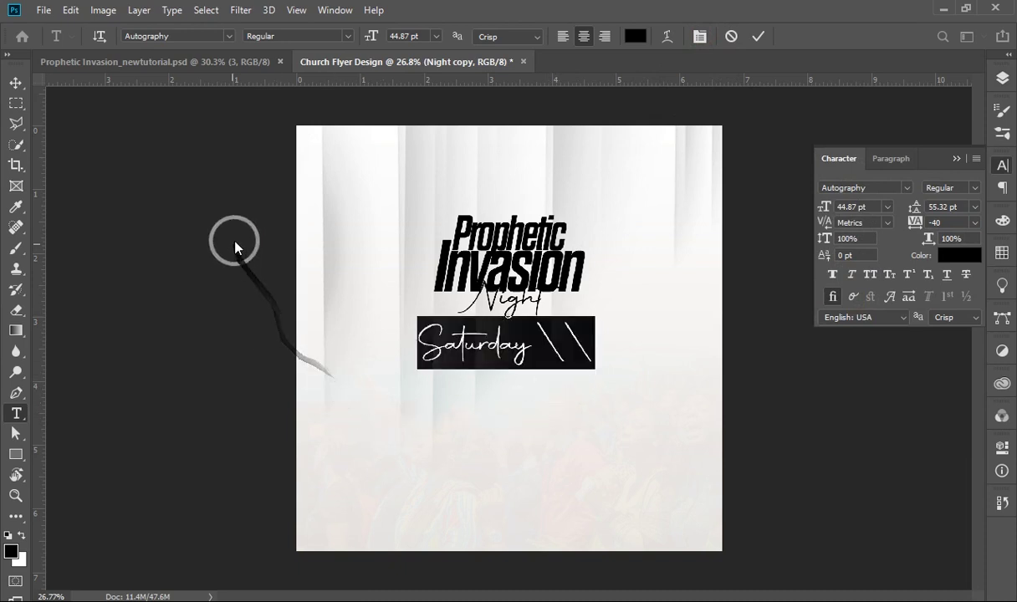
pyautogui.click(155, 36)
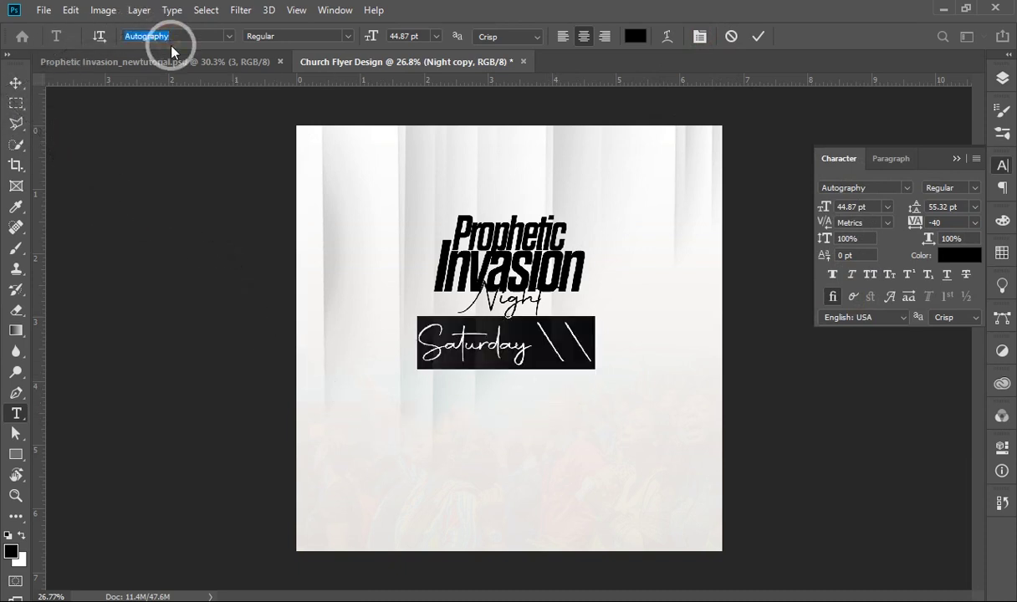
# Set the date line to Sequel Sans Book Head and make it read 'Saturday || 7:30PM'.
pyautogui.write('Seque')
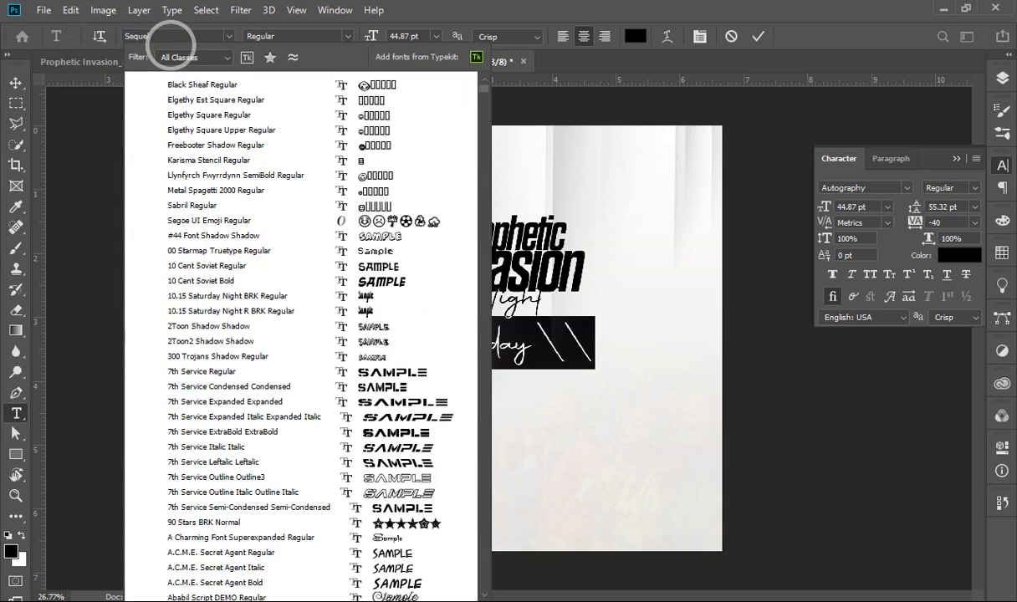
pyautogui.write('l Sans')
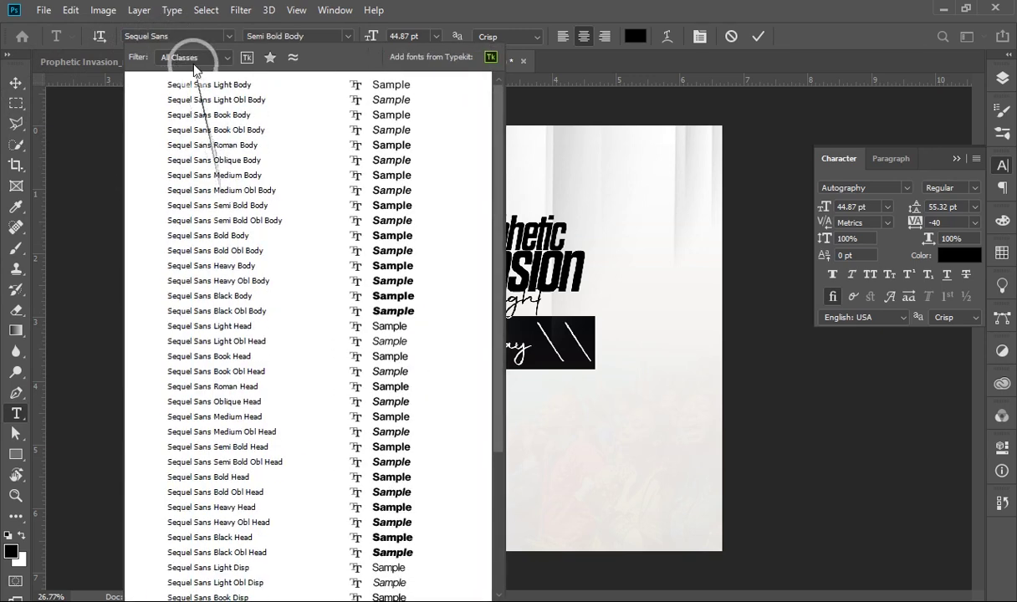
pyautogui.press('Down')
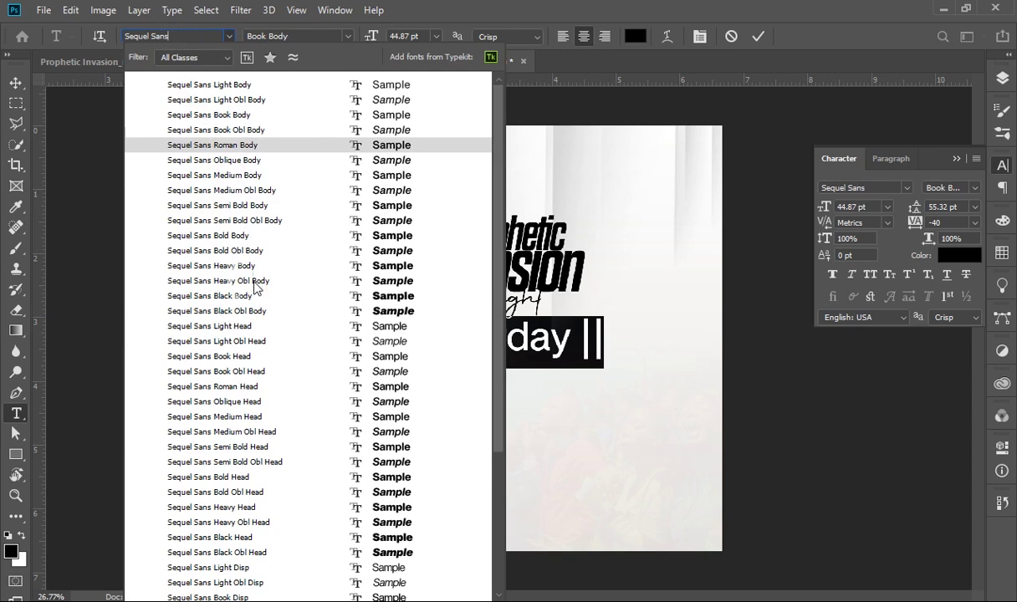
pyautogui.click(265, 358)
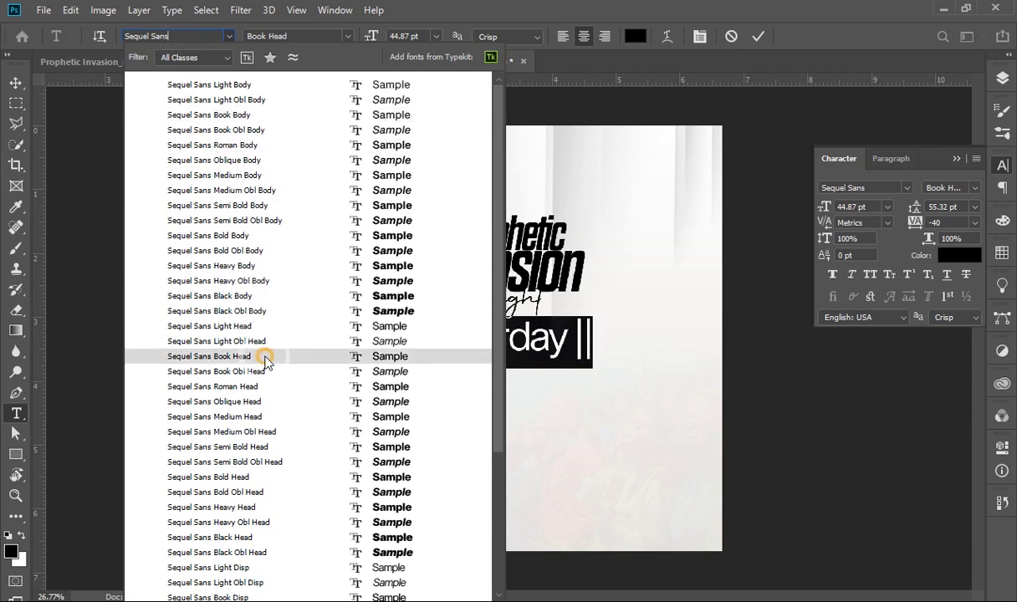
pyautogui.click(560, 350)
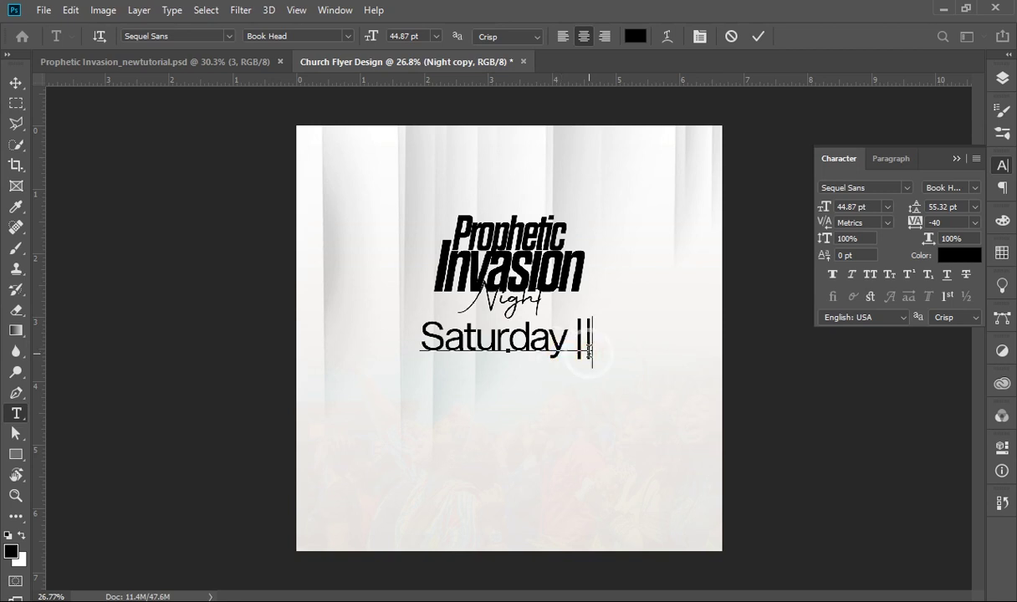
pyautogui.write('I')
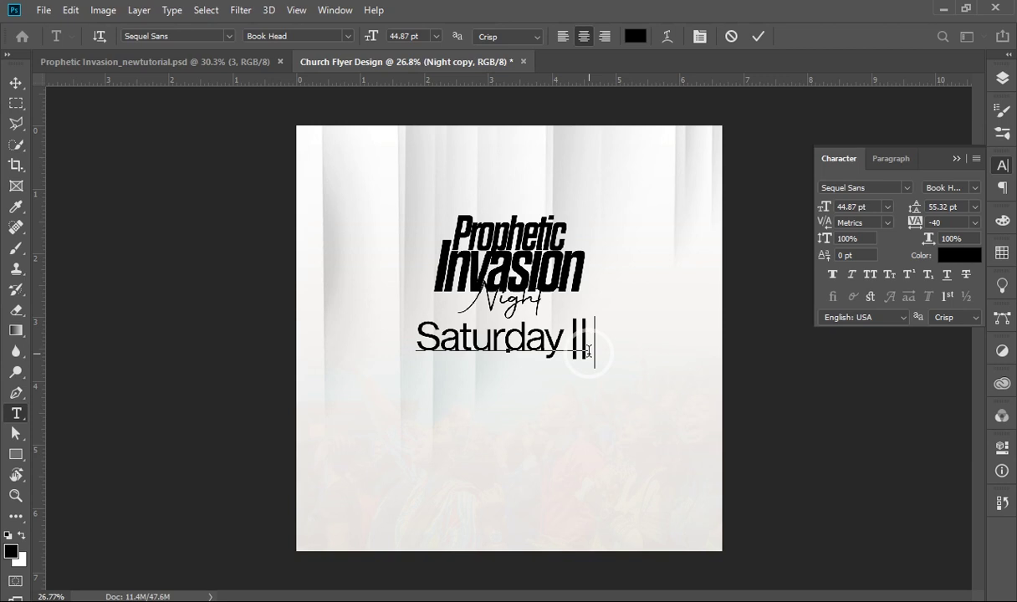
pyautogui.write('7:')
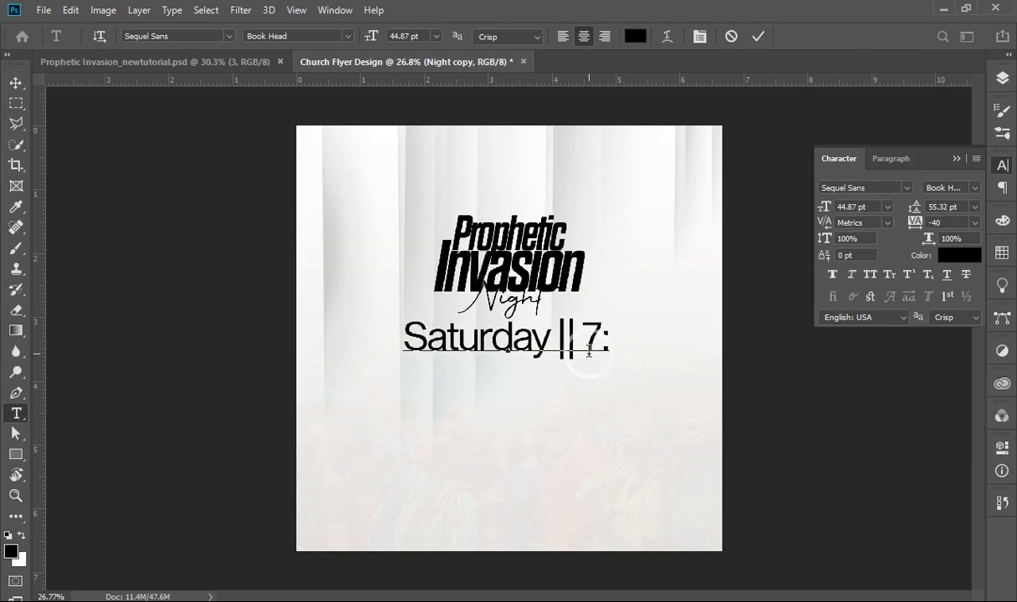
pyautogui.write('30P')
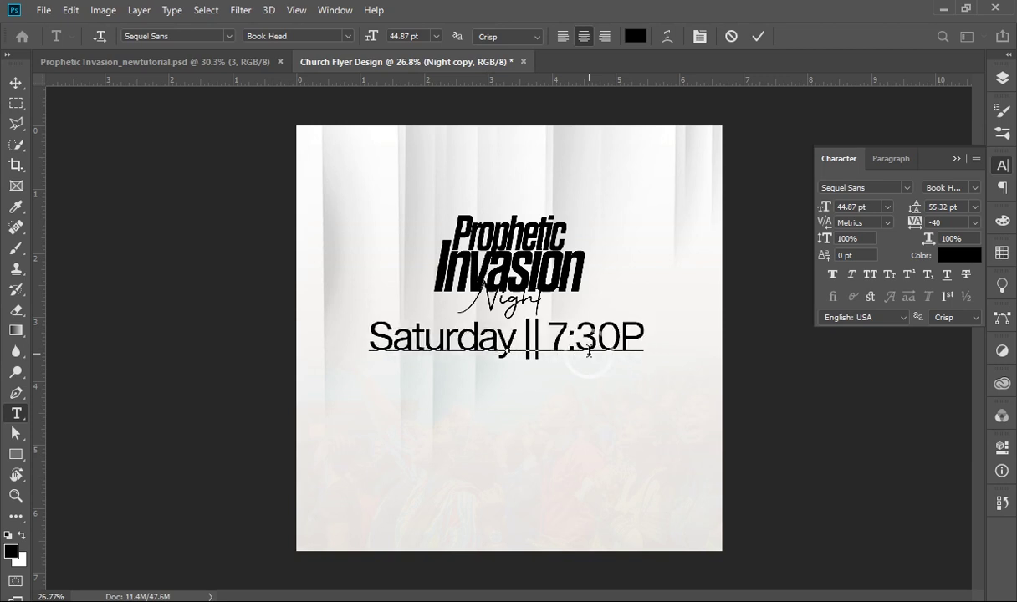
pyautogui.write('M')
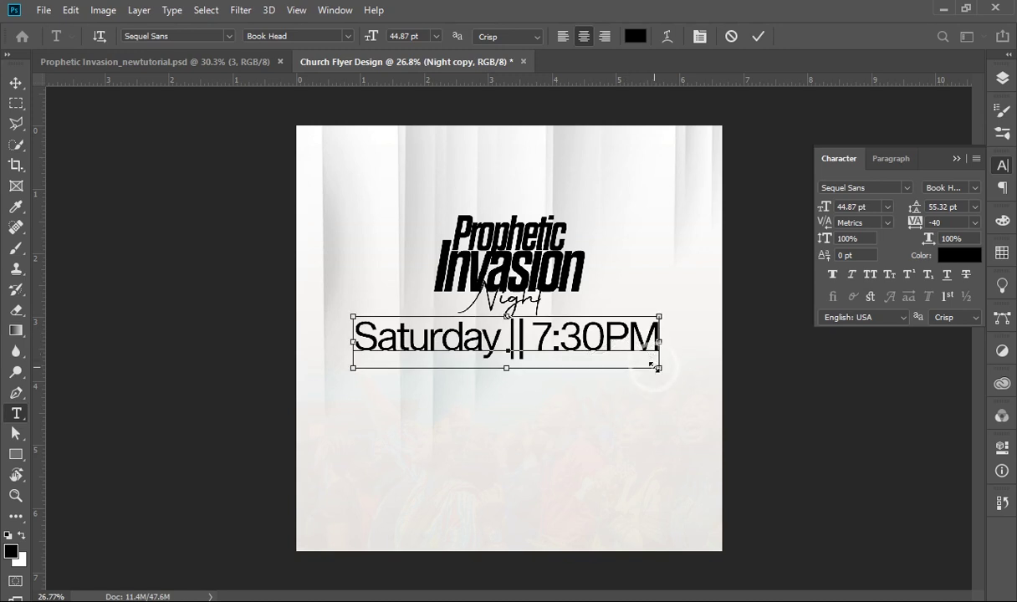
# Shrink the date line to about 16 pt, move it below Night, and commit.
pyautogui.moveTo(653, 365); pyautogui.dragTo(473, 333)
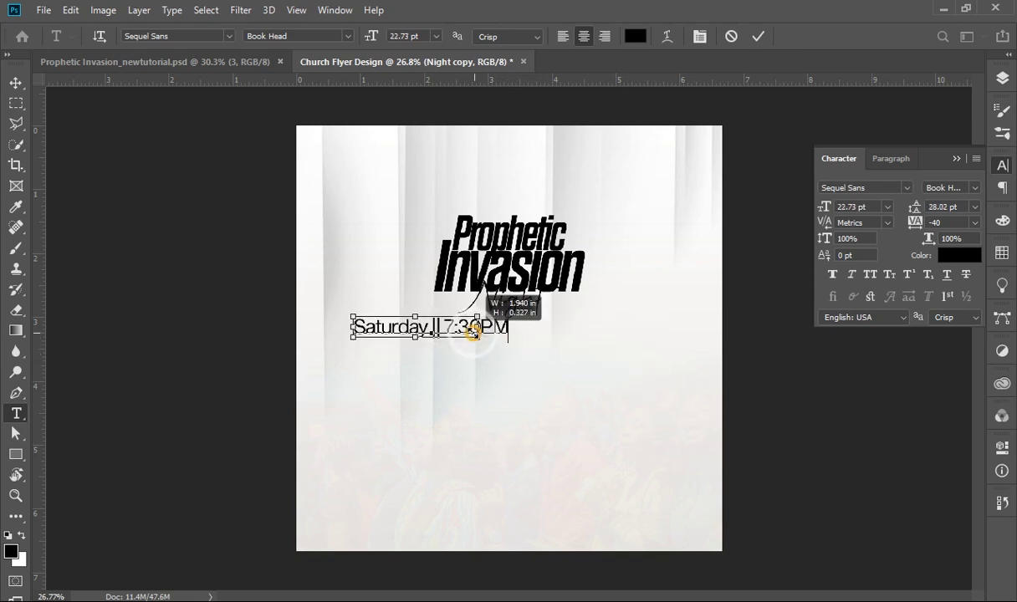
pyautogui.moveTo(473, 333); pyautogui.dragTo(470, 335)
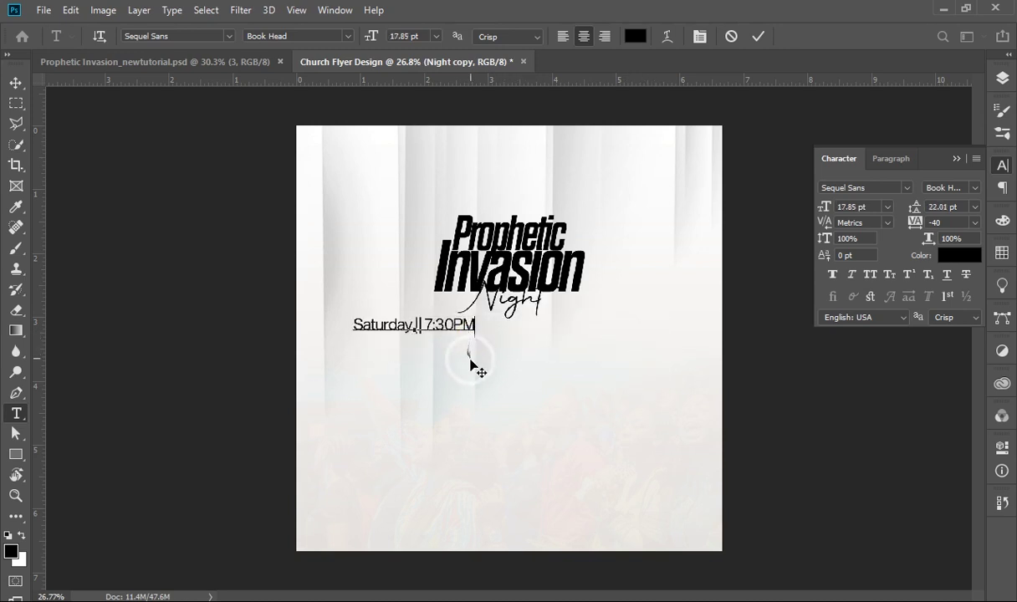
pyautogui.moveTo(505, 372)
pyautogui.mouseDown()
pyautogui.moveTo(556, 351)
pyautogui.moveTo(544, 333)
pyautogui.mouseUp()
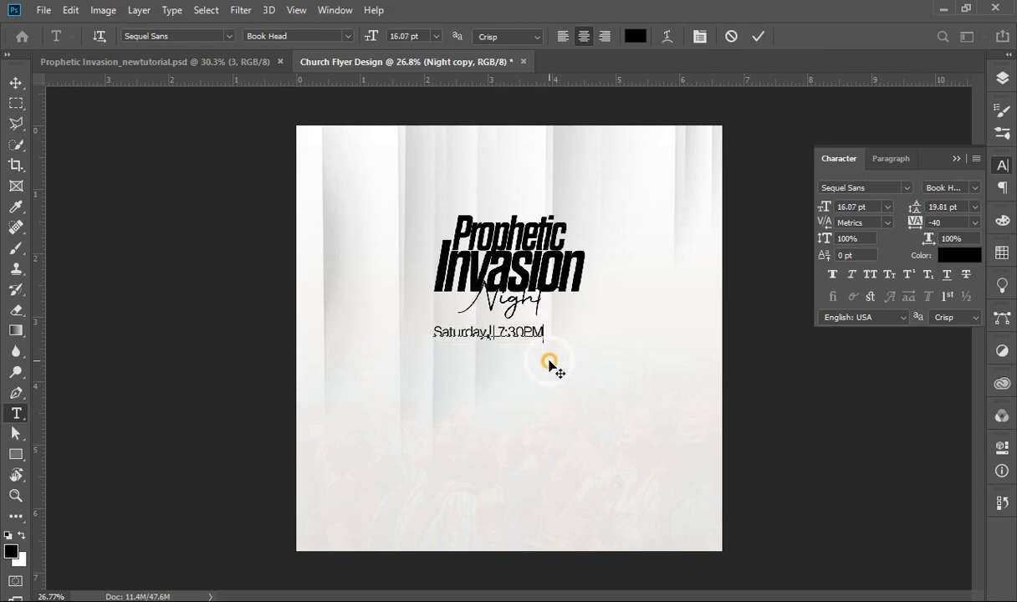
pyautogui.click(758, 37)
pyautogui.press('v')
pyautogui.hotkey('ctrl', 'a')
pyautogui.click(361, 37)
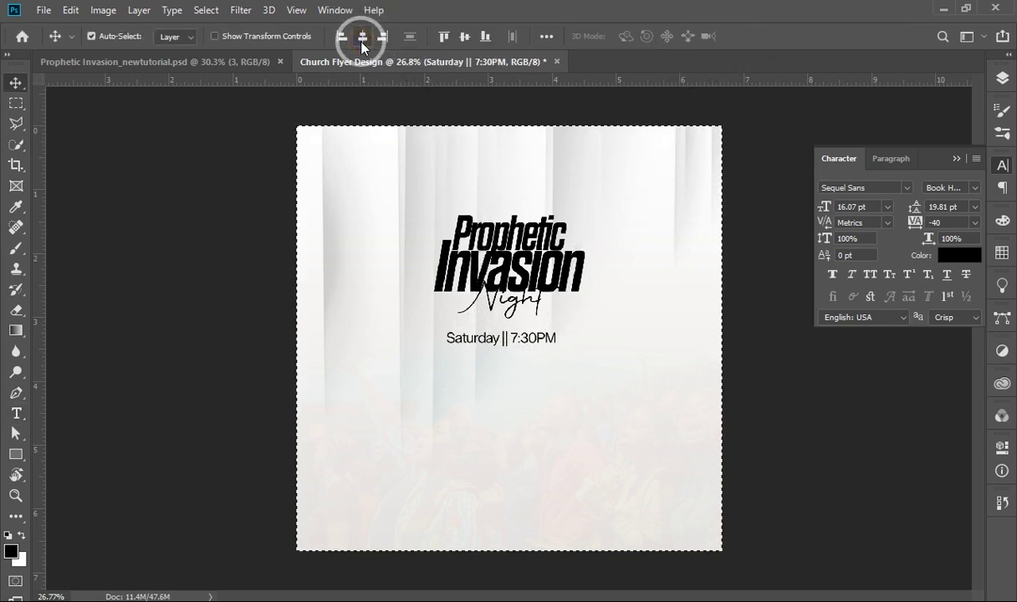
# Centre the Saturday line and place a duplicate directly beneath it.
pyautogui.click(361, 37)
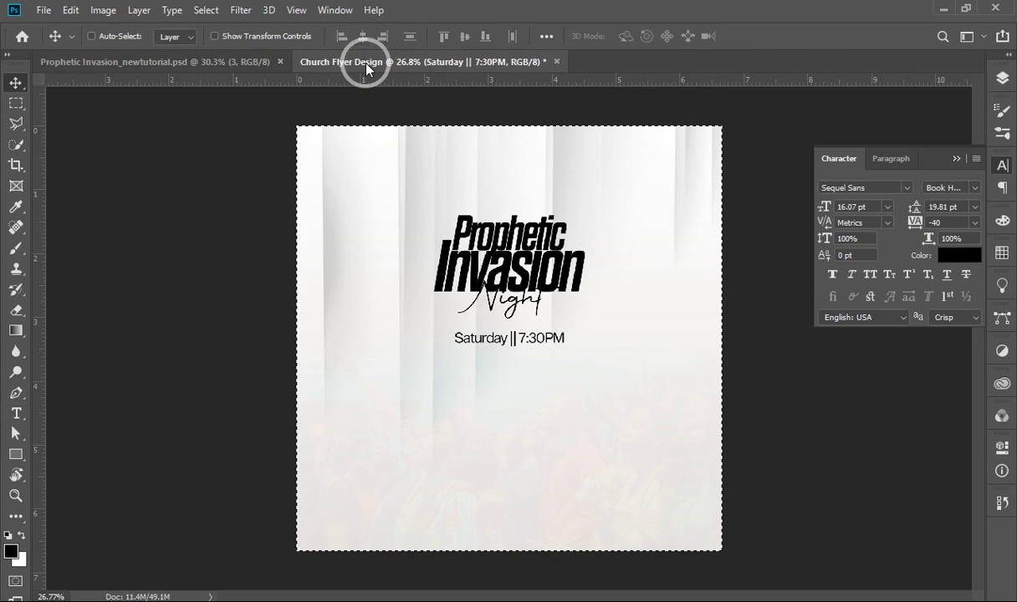
pyautogui.hotkey('ctrl', 'd')
pyautogui.hotkey('shift', 'Down')
pyautogui.hotkey('shift', 'Down')
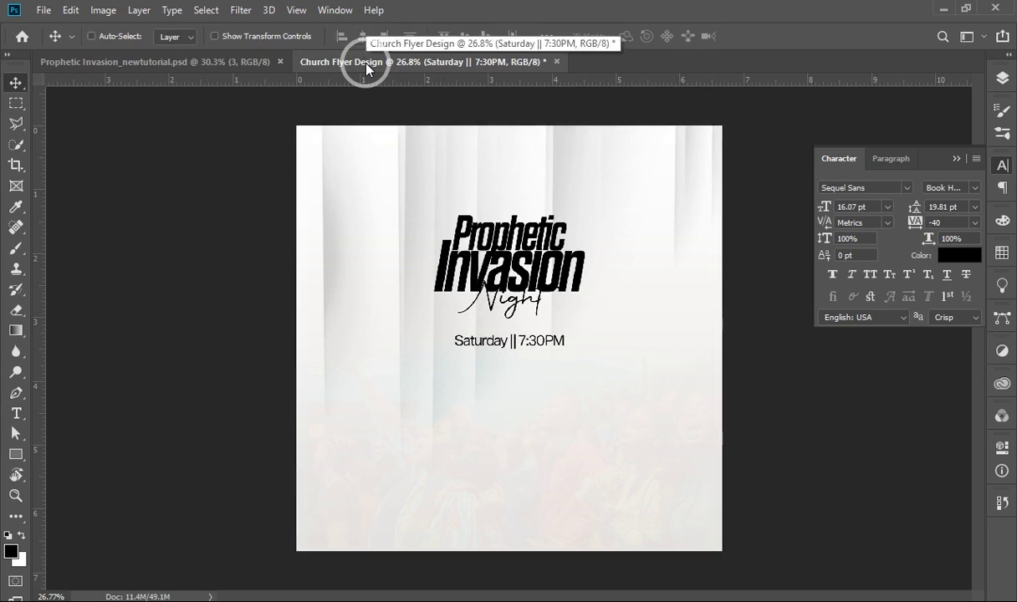
pyautogui.hotkey('ctrl', 'j')
pyautogui.hotkey('shift', 'Down')
pyautogui.hotkey('shift', 'Down')
pyautogui.hotkey('shift', 'Down')
pyautogui.hotkey('shift', 'Down')
pyautogui.hotkey('shift', 'Down')
pyautogui.hotkey('shift', 'Down')
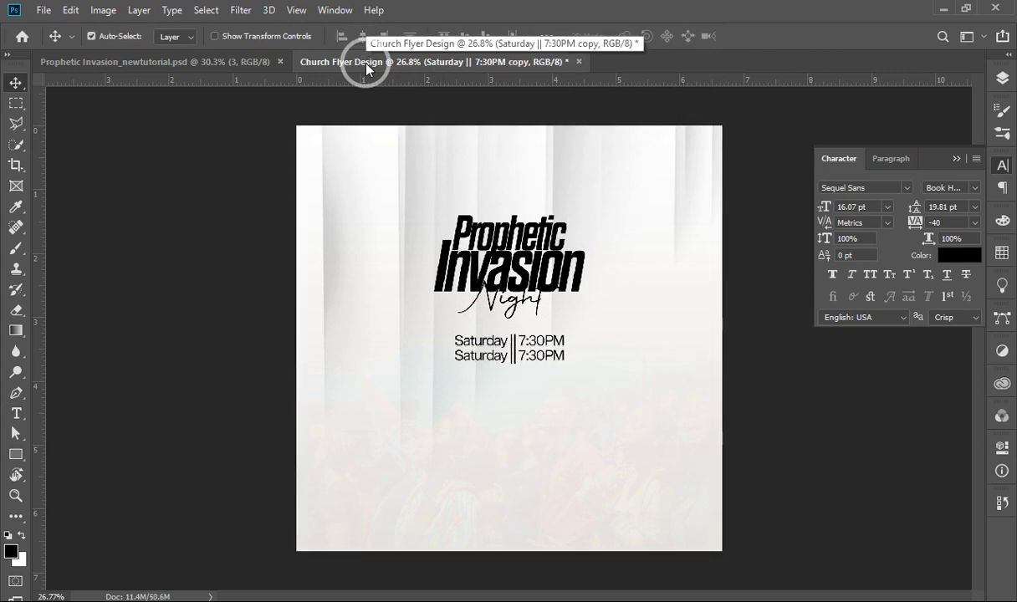
pyautogui.hotkey('shift', 'Left')
pyautogui.hotkey('shift', 'Left')
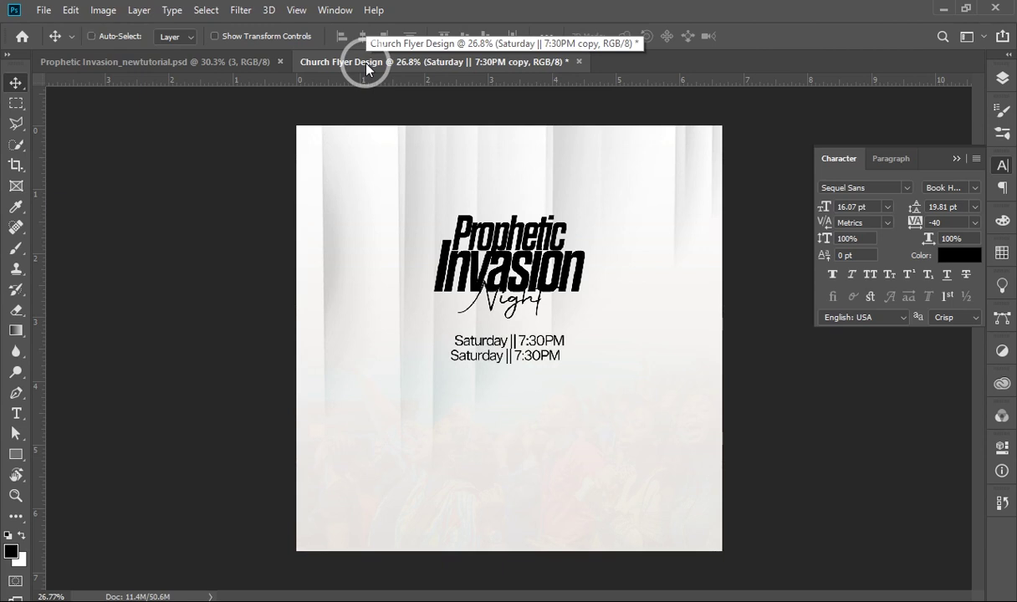
pyautogui.hotkey('shift', 'Up')
pyautogui.hotkey('shift', 'Up')
pyautogui.hotkey('shift', 'Up')
pyautogui.hotkey('shift', 'Left')
pyautogui.hotkey('shift', 'Left')
pyautogui.hotkey('shift', 'Left')
pyautogui.hotkey('shift', 'Left')
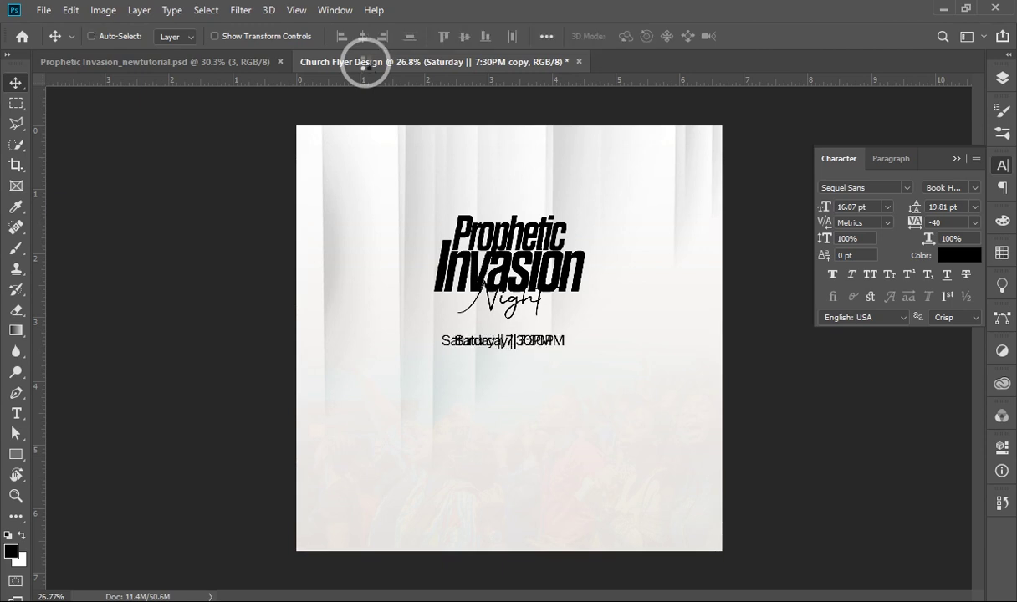
pyautogui.hotkey('shift', 'Right')
pyautogui.hotkey('shift', 'Right')
pyautogui.hotkey('shift', 'Right')
pyautogui.hotkey('shift', 'Down')
pyautogui.hotkey('shift', 'Down')
pyautogui.hotkey('shift', 'Down')
pyautogui.hotkey('shift', 'Down')
pyautogui.hotkey('shift', 'Down')
pyautogui.hotkey('shift', 'Down')
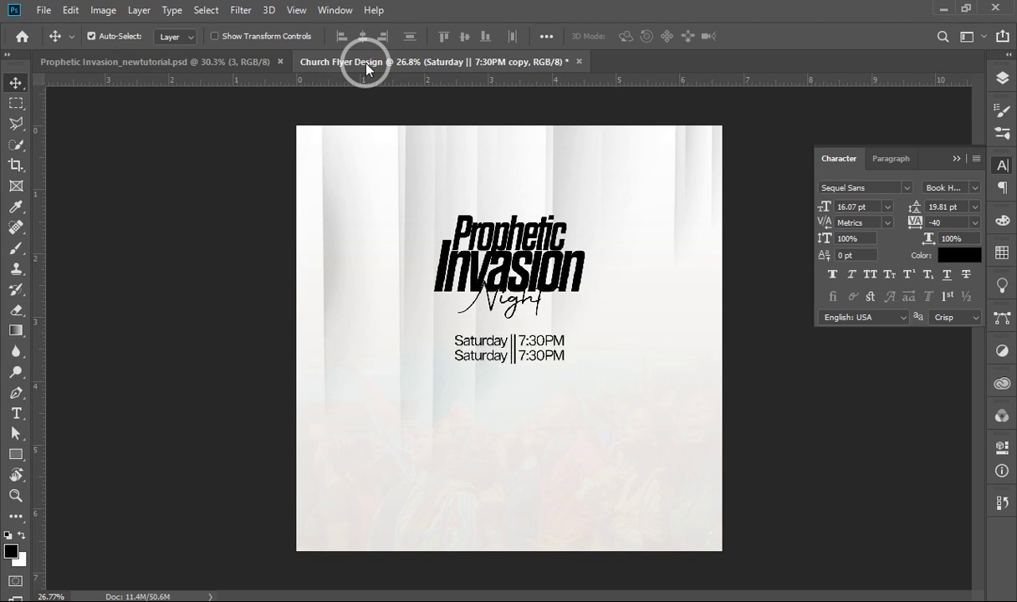
# Change the duplicate to 'Sunday || 7:30PM' and centre it horizontally.
pyautogui.press('t')
pyautogui.click(513, 363)
pyautogui.click(441, 354)
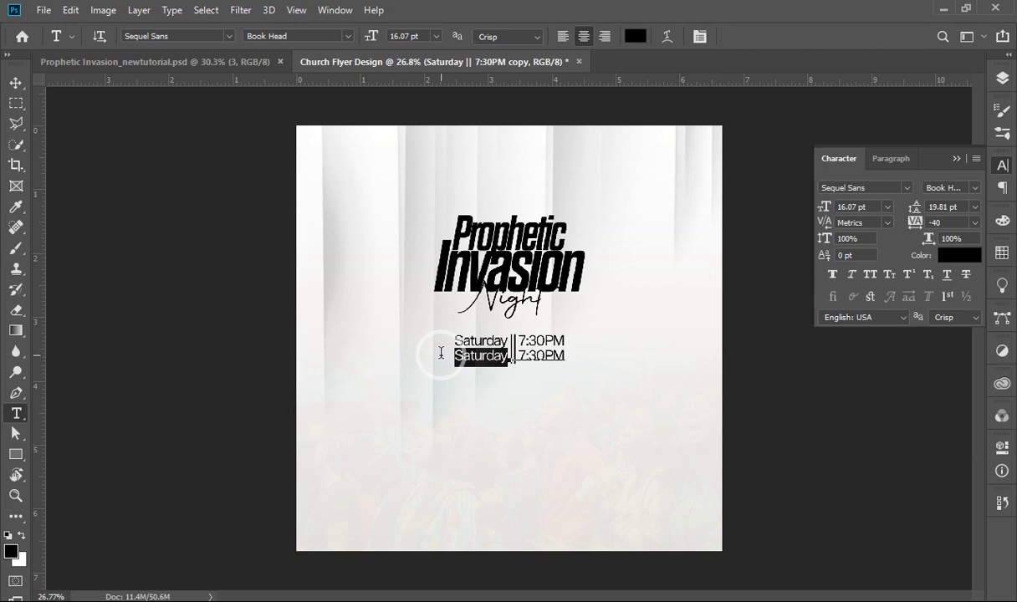
pyautogui.press('Right')
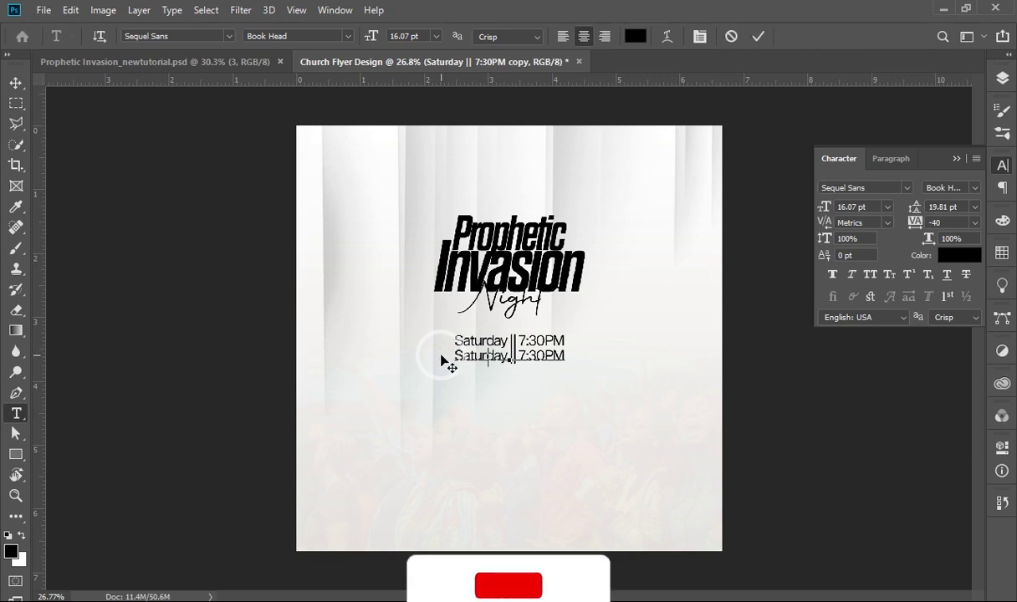
pyautogui.write('Sunday')
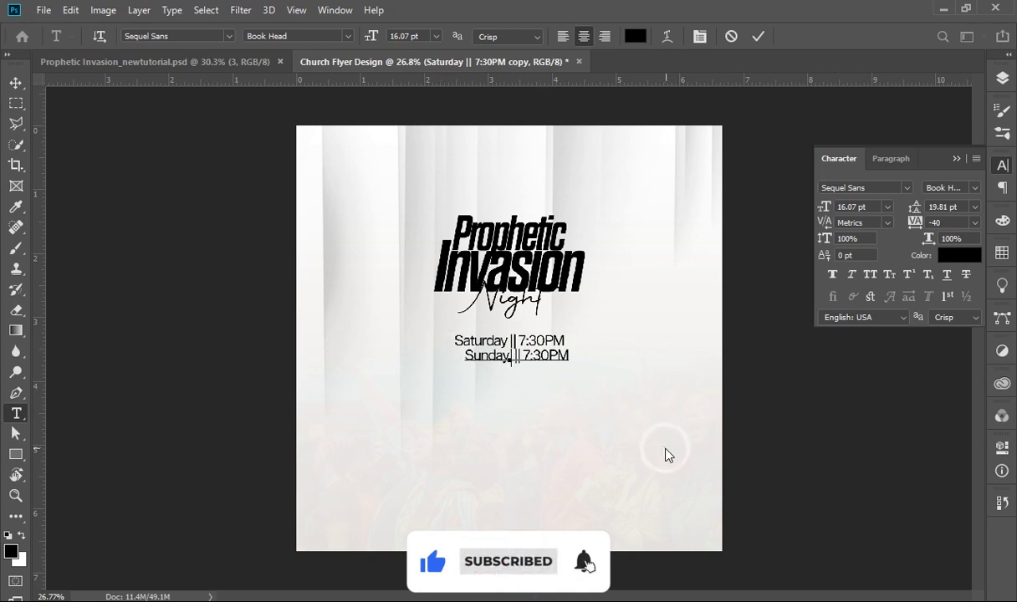
pyautogui.click(751, 40)
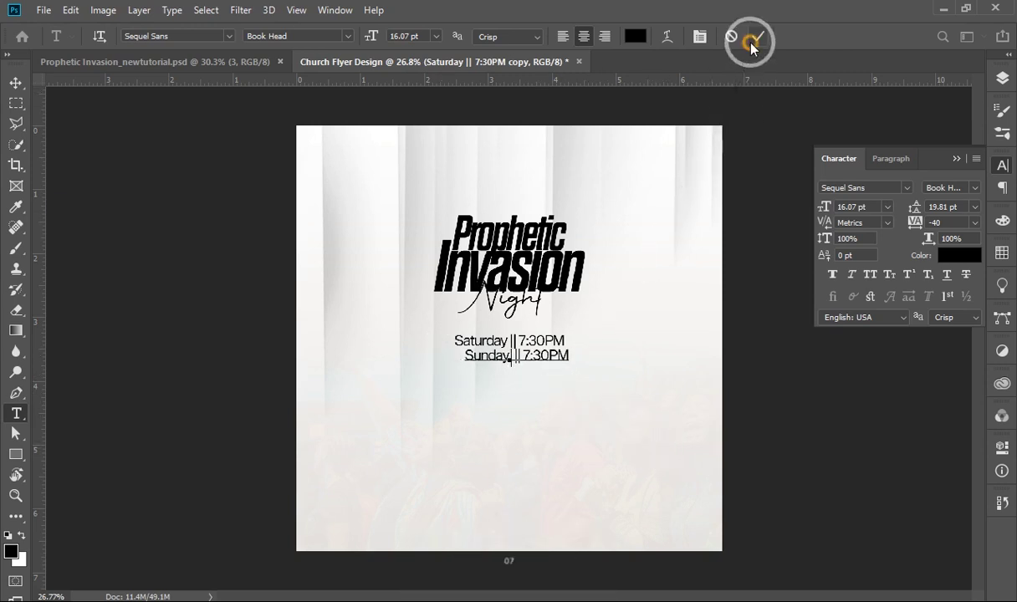
pyautogui.press('v')
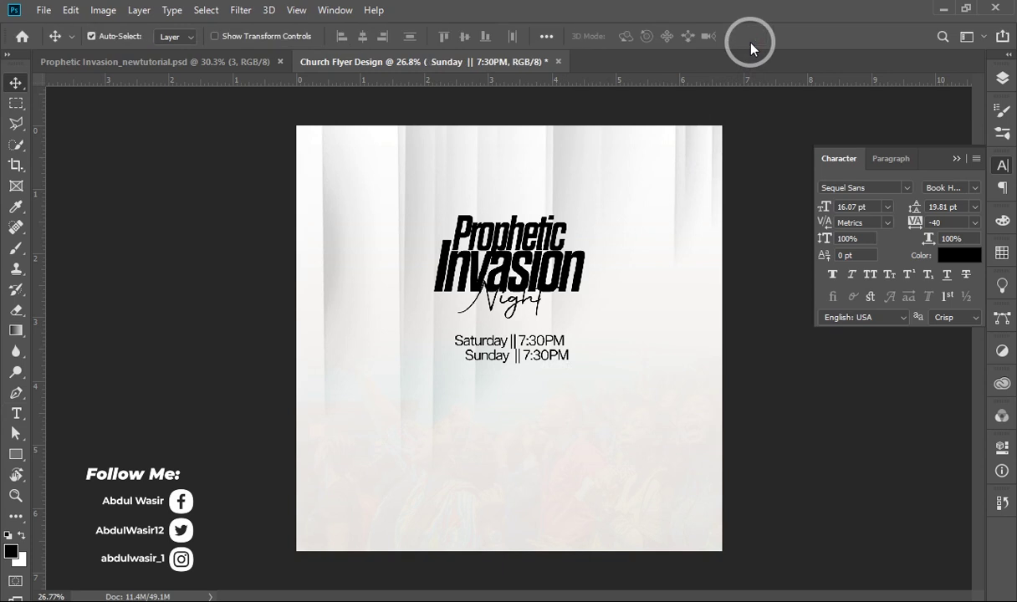
pyautogui.hotkey('ctrl', 'a')
pyautogui.click(362, 36)
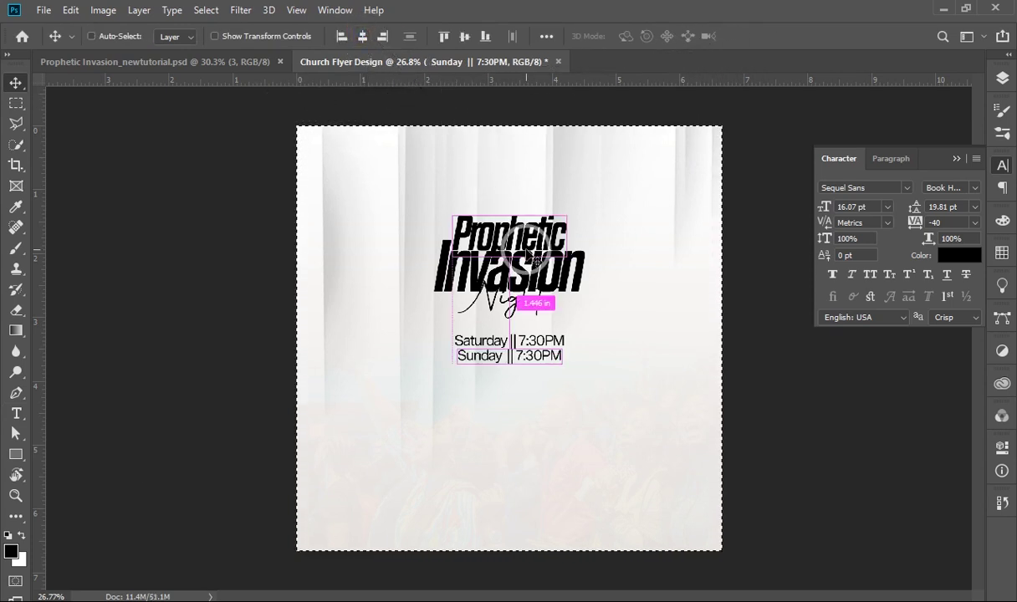
# Duplicate the Sunday 7:30PM line and nudge the copy down as a third line.
pyautogui.hotkey('ctrl', 'd')
pyautogui.click(518, 406)
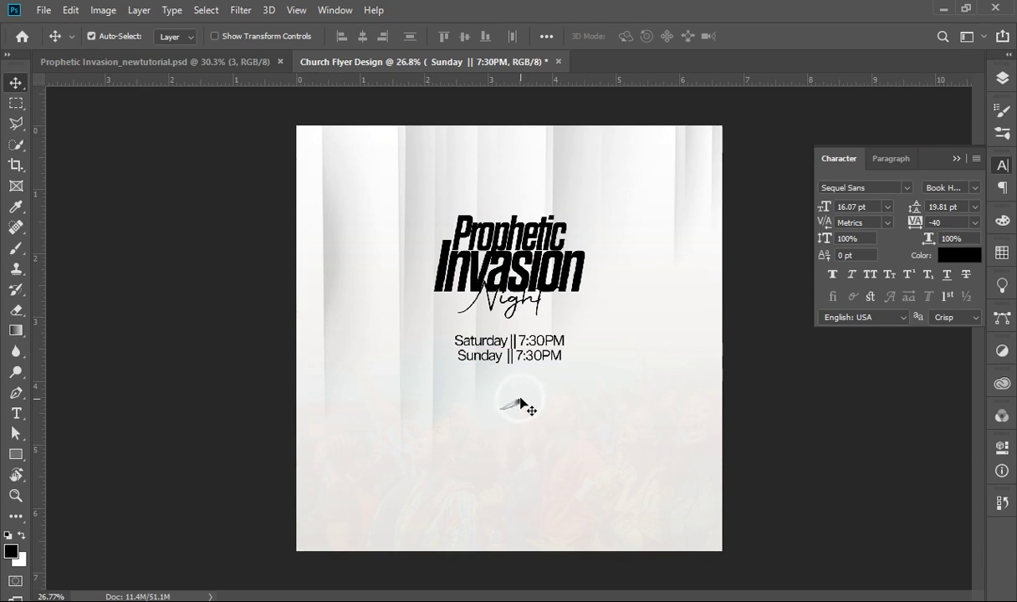
pyautogui.hotkey('alt', 'Down')
pyautogui.hotkey('alt', 'Left')
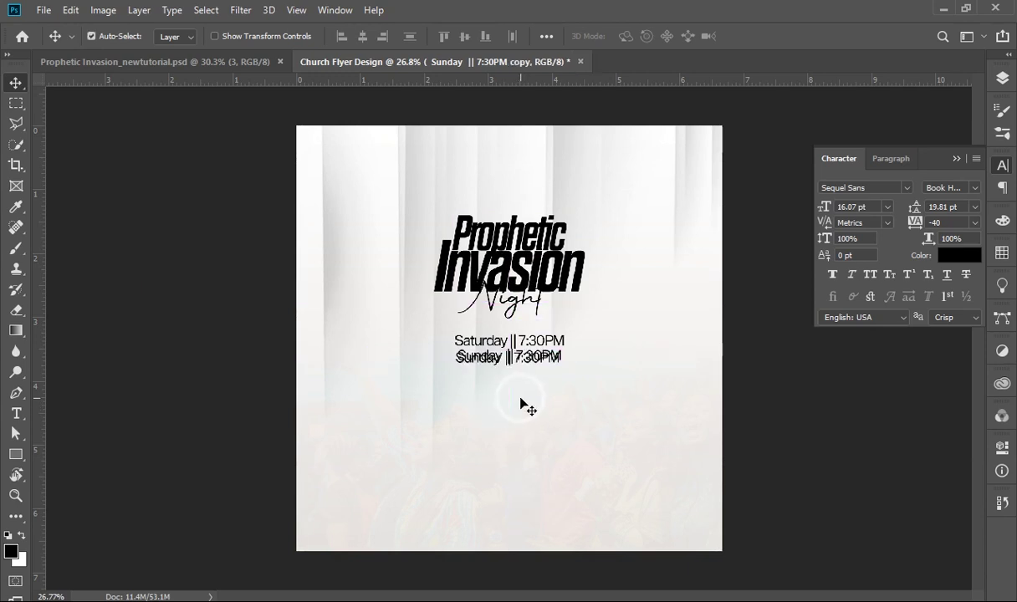
pyautogui.hotkey('shift', 'Down')
pyautogui.hotkey('shift', 'Down')
pyautogui.hotkey('shift', 'Down')
pyautogui.hotkey('shift', 'Down')
pyautogui.hotkey('shift', 'Down')
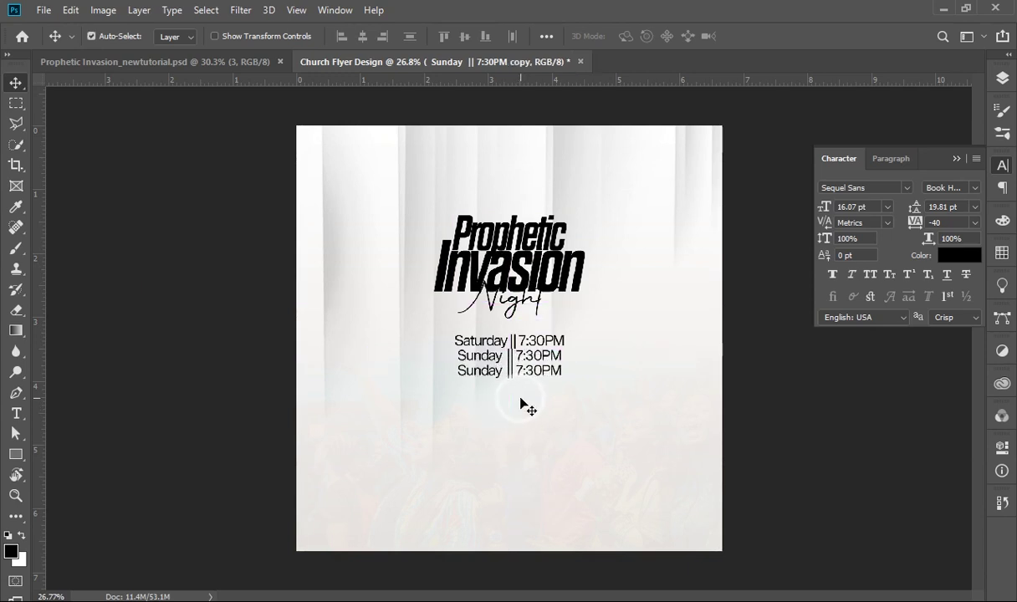
# Retype the third line as 'Grace Arena Ministries' and commit it.
pyautogui.press('t')
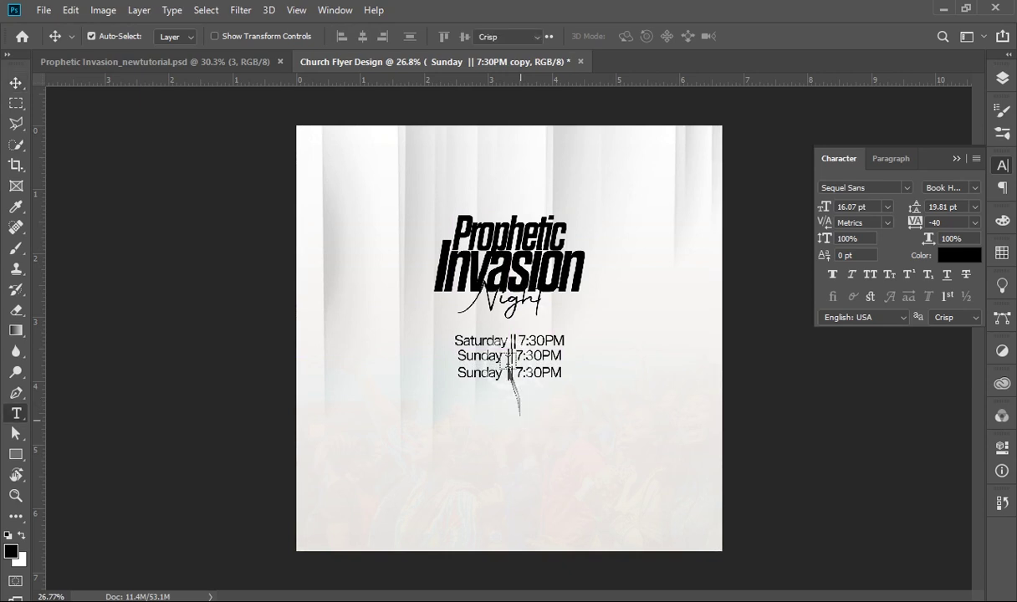
pyautogui.click(510, 376)
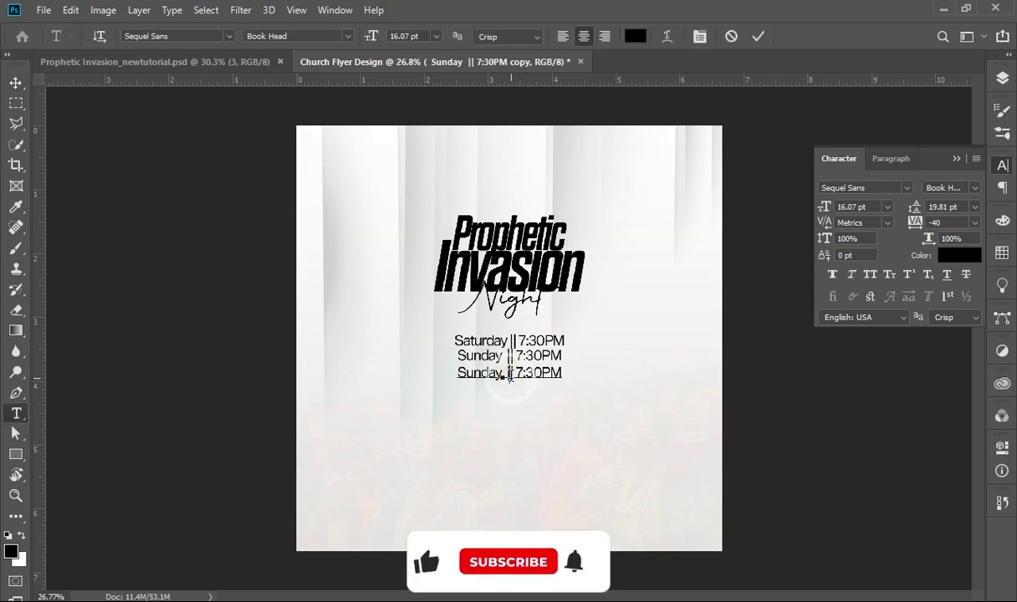
pyautogui.hotkey('ctrl', 'a')
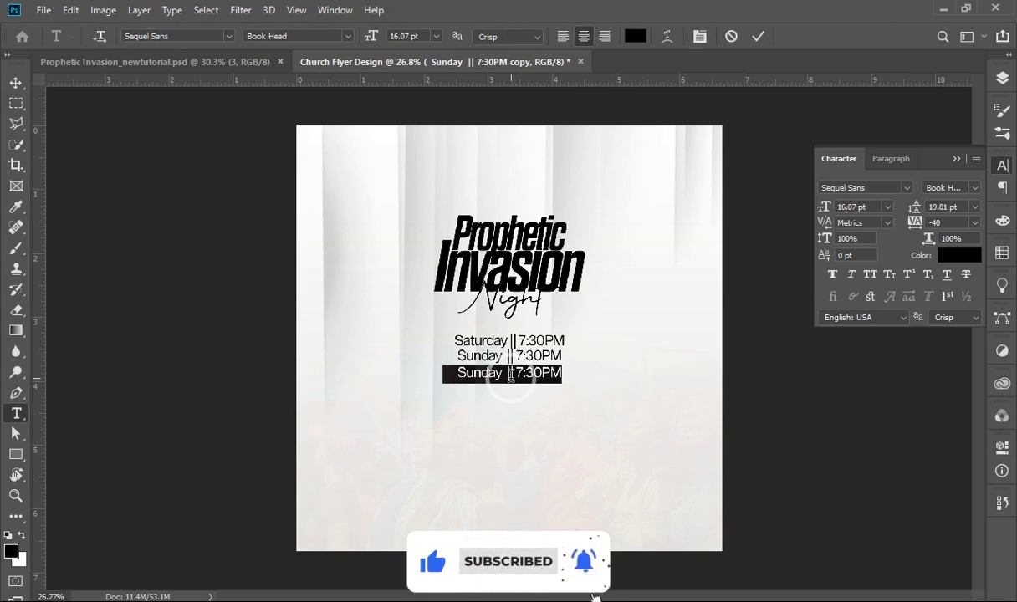
pyautogui.hotkey('ctrl', 'shift', 'u')
pyautogui.hotkey('ctrl', 'h')
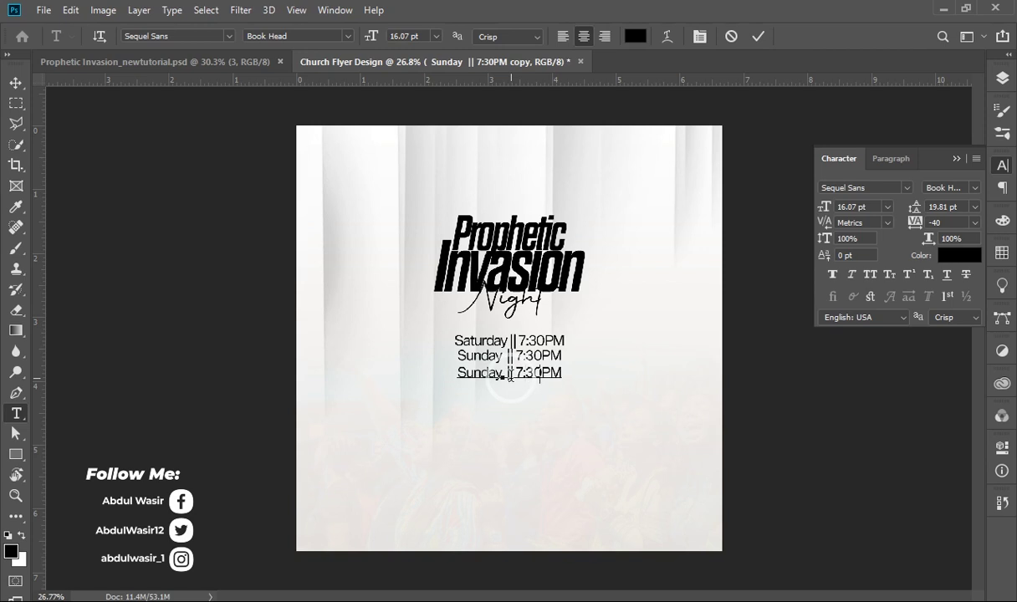
pyautogui.write('Grace Arena Mini')
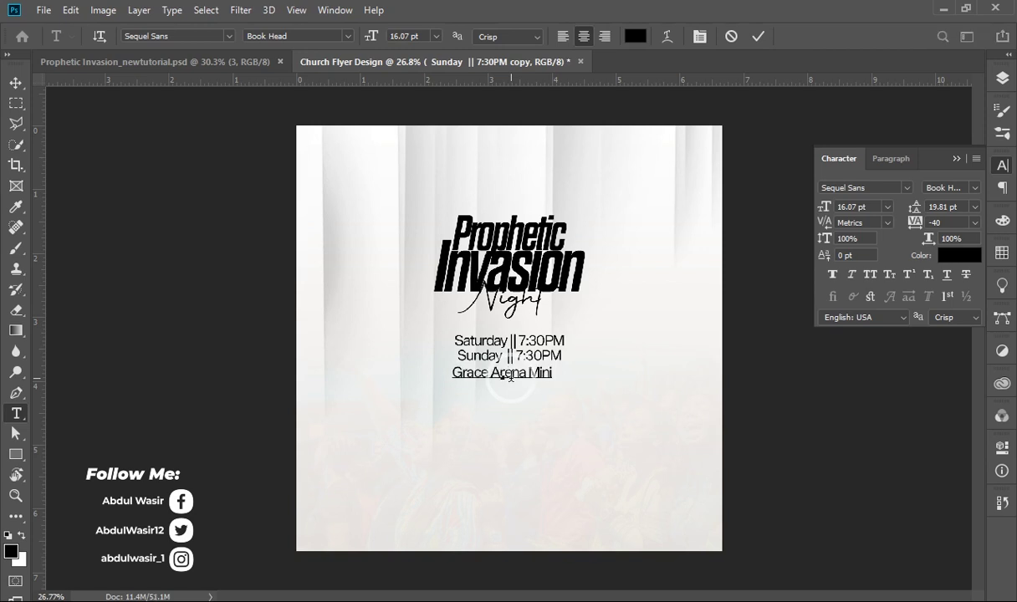
pyautogui.write('stries')
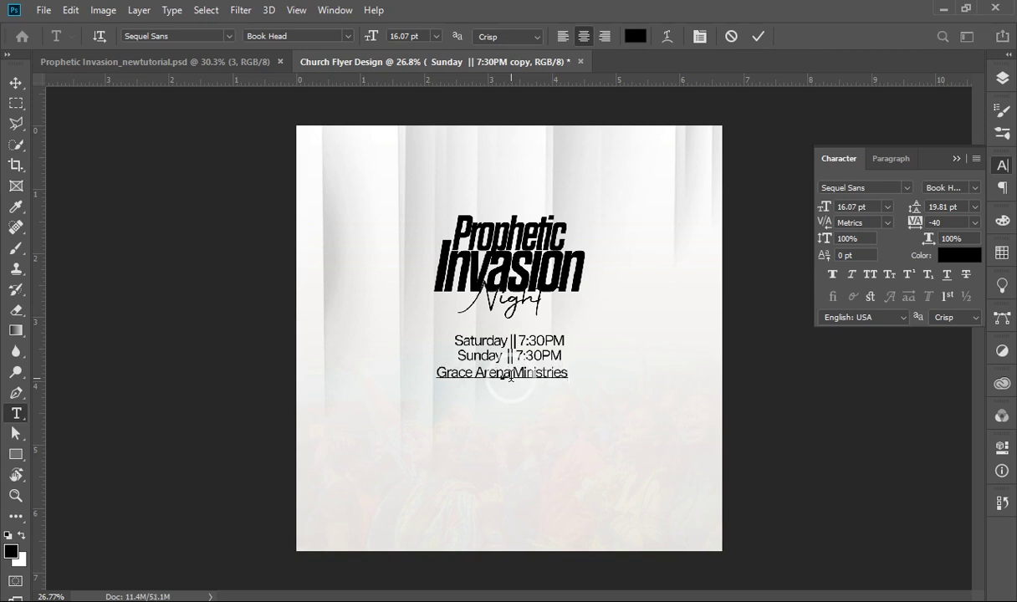
pyautogui.click(757, 37)
# Place the PngItem_2473457 pin image, shrink it, and set it left of the venue line.
pyautogui.press('v')
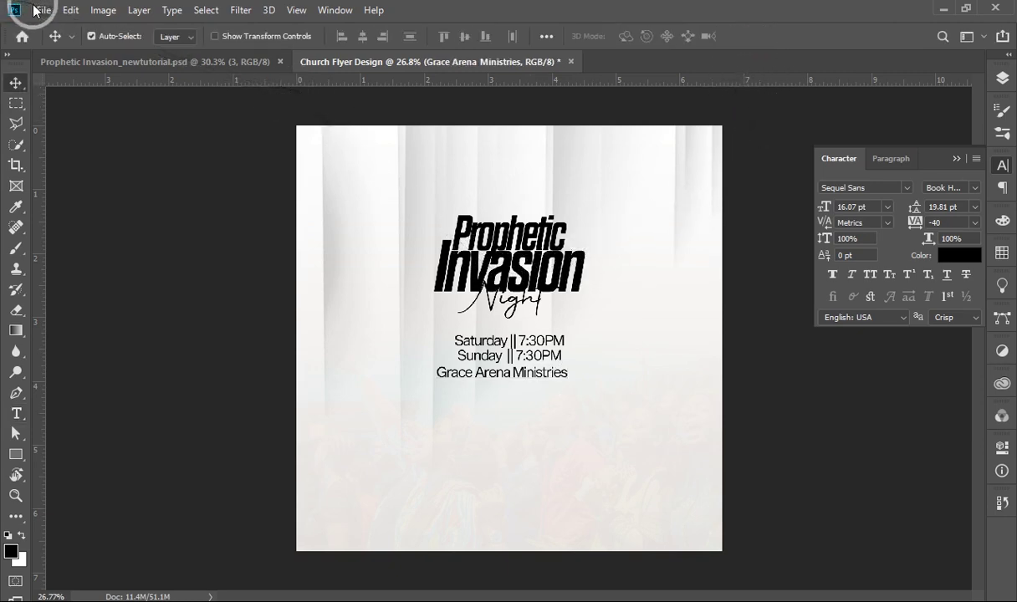
pyautogui.click(42, 10)
pyautogui.click(126, 437)
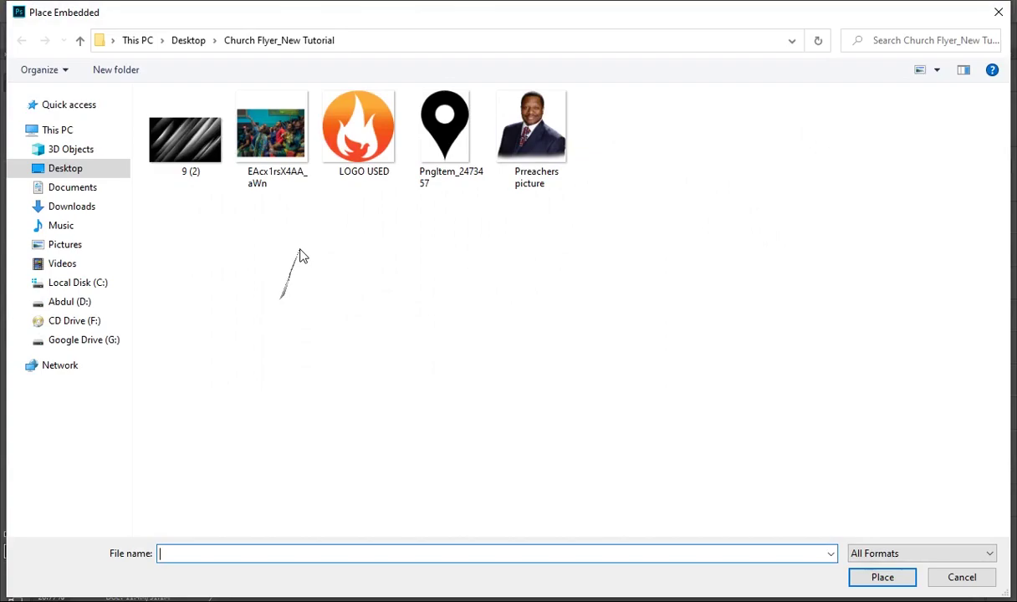
pyautogui.doubleClick(431, 143)
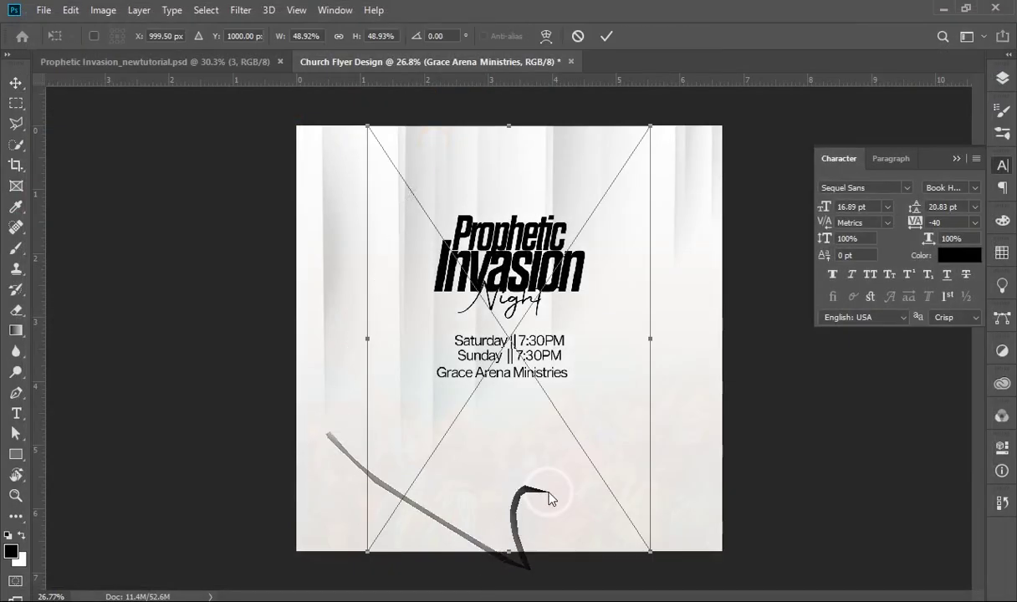
pyautogui.moveTo(654, 594); pyautogui.dragTo(510, 344)
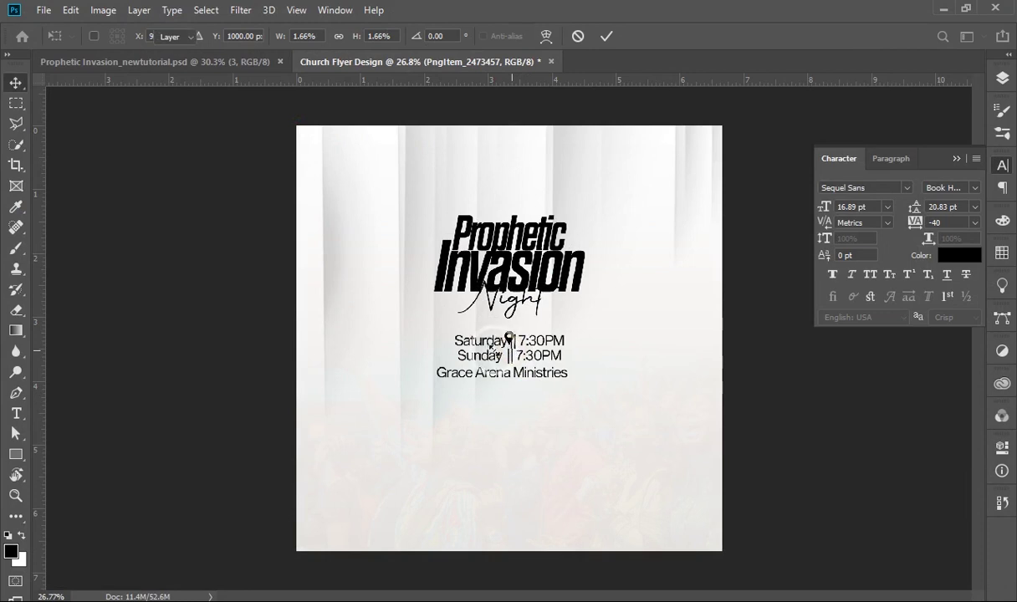
pyautogui.press('Return')
pyautogui.moveTo(508, 338); pyautogui.dragTo(427, 380)
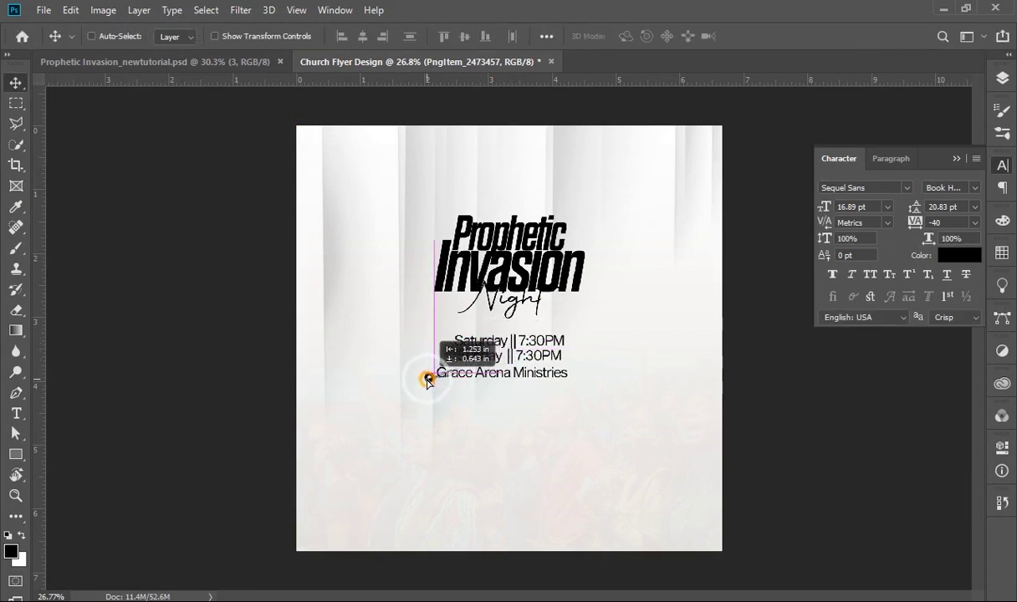
pyautogui.moveTo(428, 380); pyautogui.dragTo(429, 372)
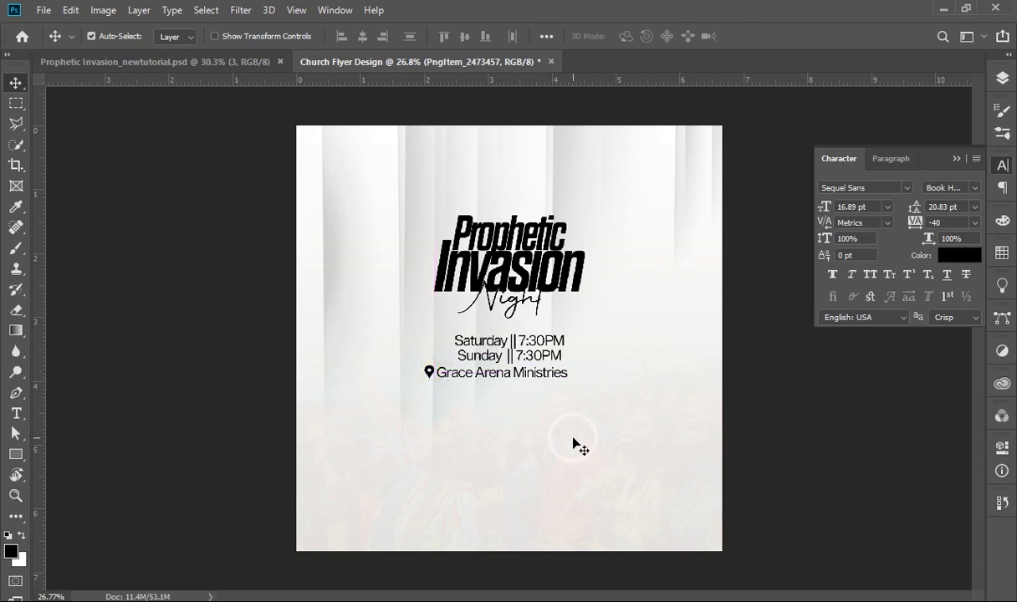
pyautogui.click(1000, 79)
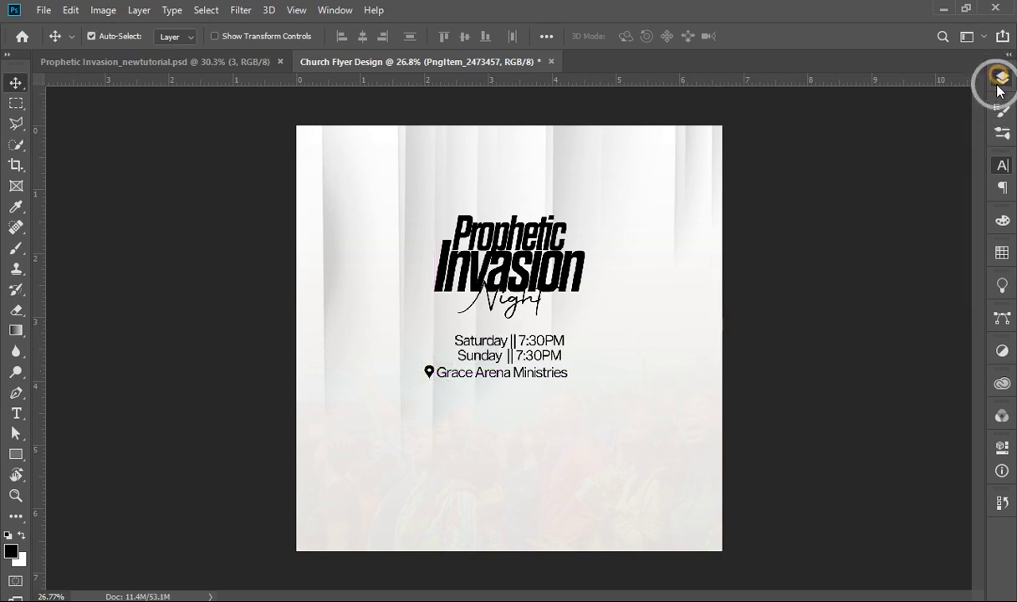
# Group the pin and venue text as 'Ven', centre it horizontally, and nudge it up.
pyautogui.keyDown('shift'); pyautogui.click(897, 209); pyautogui.keyUp('shift')
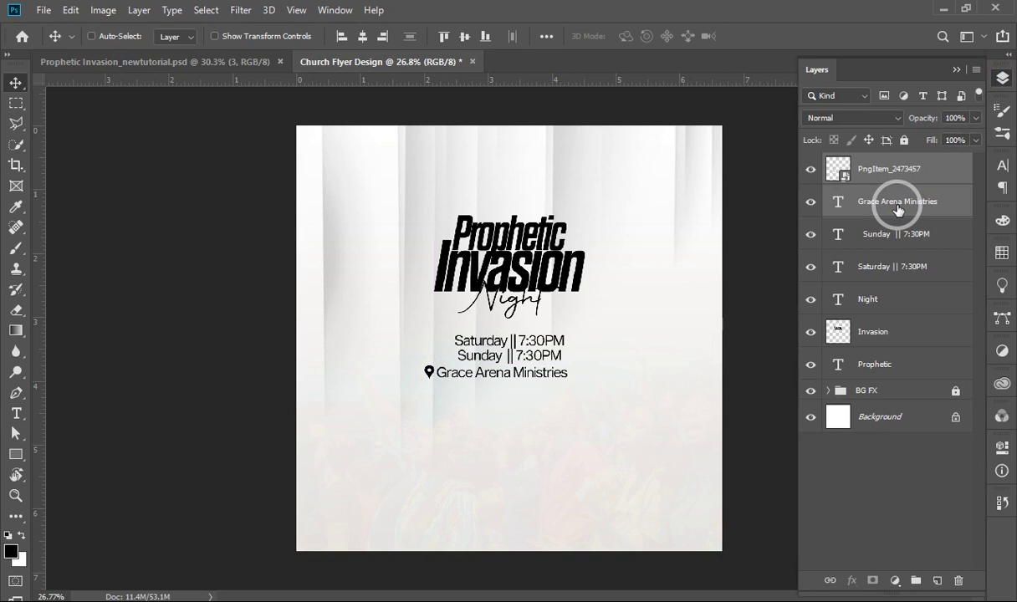
pyautogui.hotkey('ctrl', 'g')
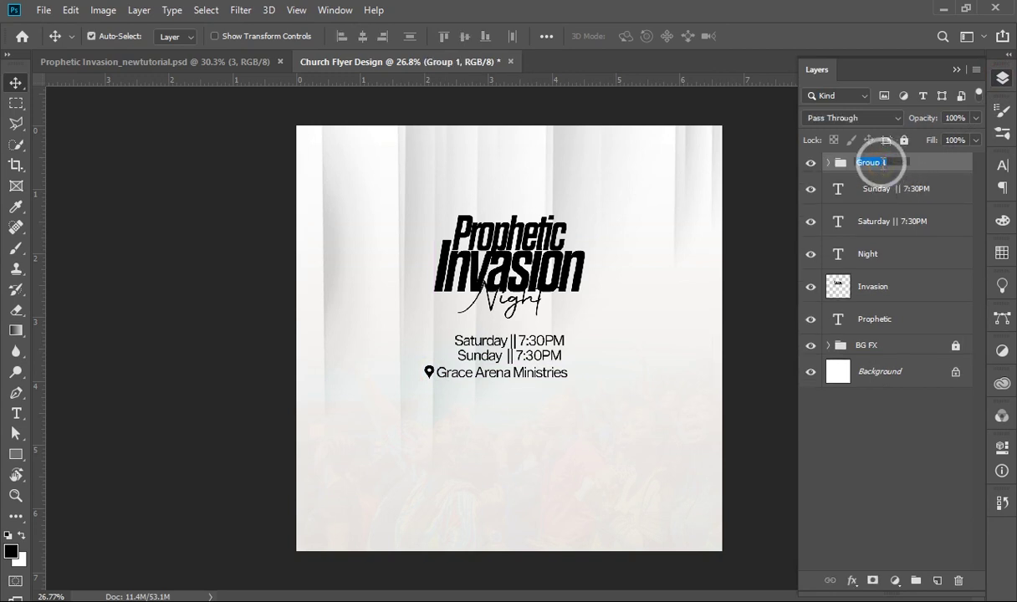
pyautogui.write('Ven')
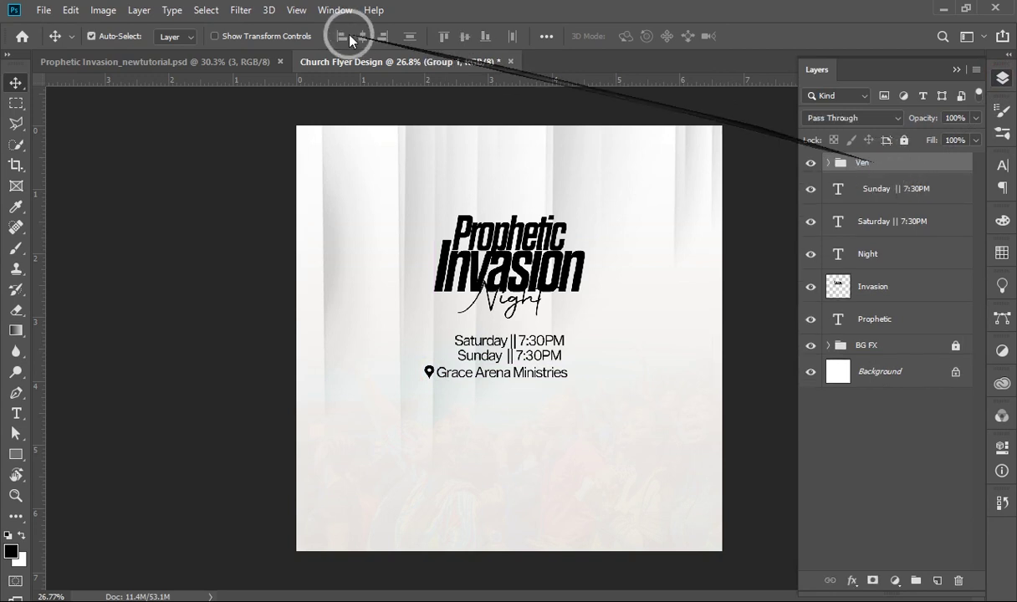
pyautogui.press('Return')
pyautogui.hotkey('ctrl', 'a')
pyautogui.click(363, 36)
pyautogui.hotkey('ctrl', 'd')
pyautogui.press('Up')
pyautogui.press('Up')
pyautogui.press('Up')
pyautogui.press('Up')
pyautogui.press('Up')
pyautogui.press('Up')
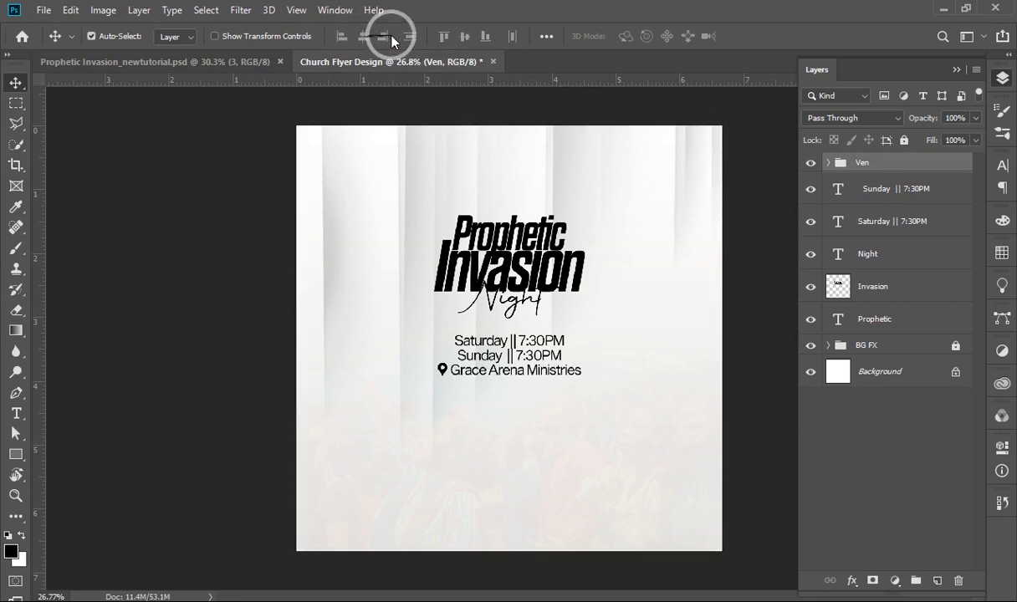
# Group the title, date and Ven layers into 'Main' and move it down.
pyautogui.keyDown('shift'); pyautogui.click(907, 326); pyautogui.keyUp('shift')
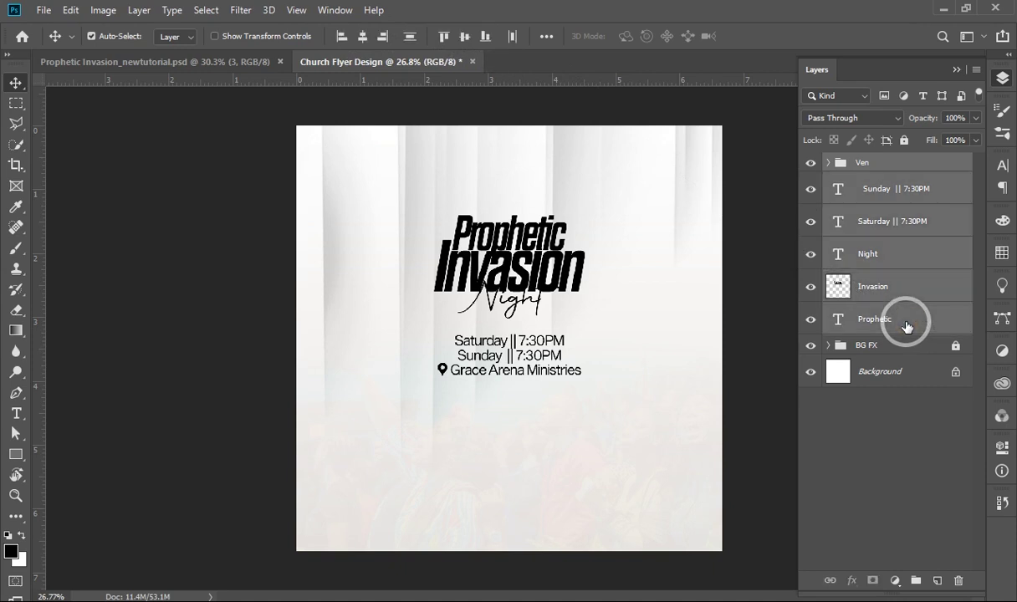
pyautogui.hotkey('ctrl', 'g')
pyautogui.write('Main')
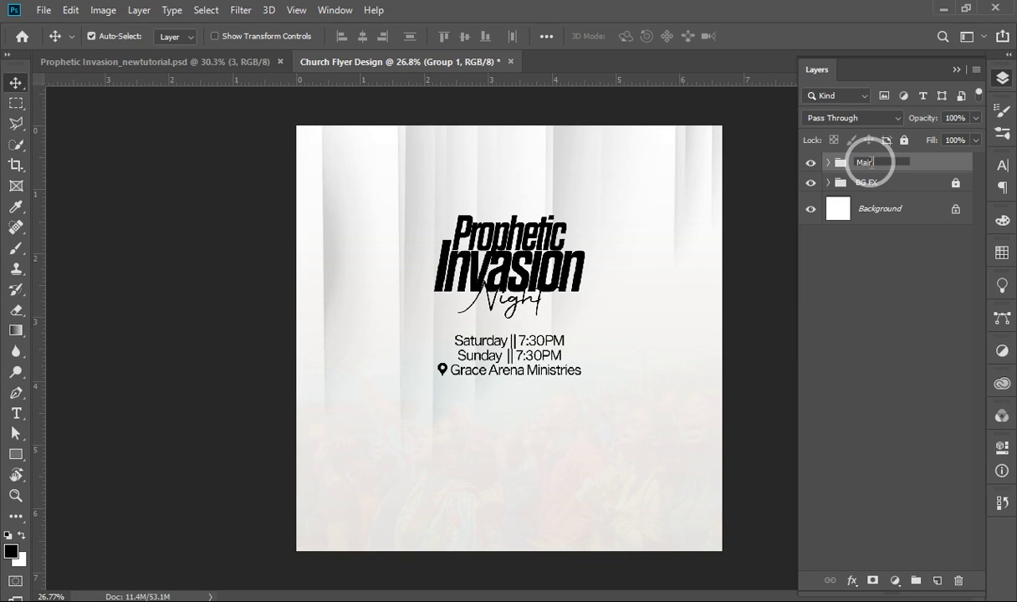
pyautogui.hotkey('ctrl', 'a')
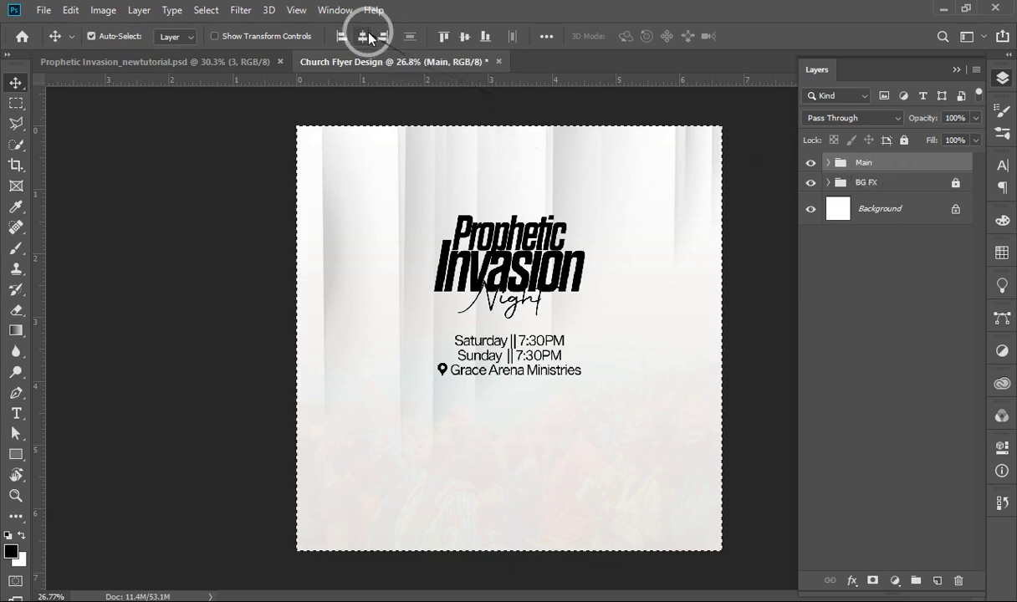
pyautogui.hotkey('ctrl', 'd')
pyautogui.moveTo(499, 286); pyautogui.dragTo(499, 307)
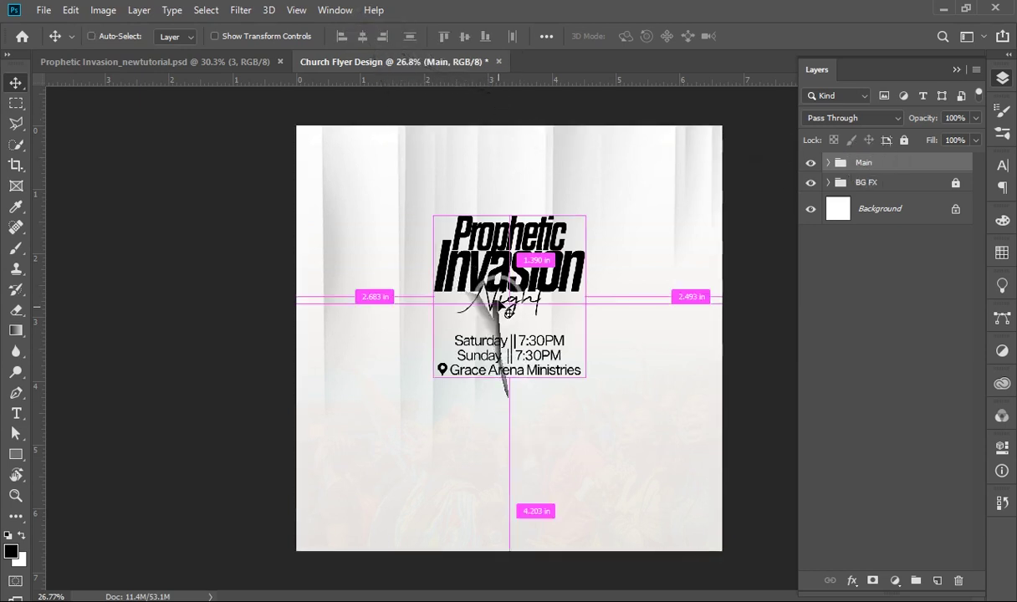
# Duplicate the Grace Arena Ministries layer above Main and move the copy to the flyer's top.
pyautogui.moveTo(499, 306); pyautogui.dragTo(497, 298)
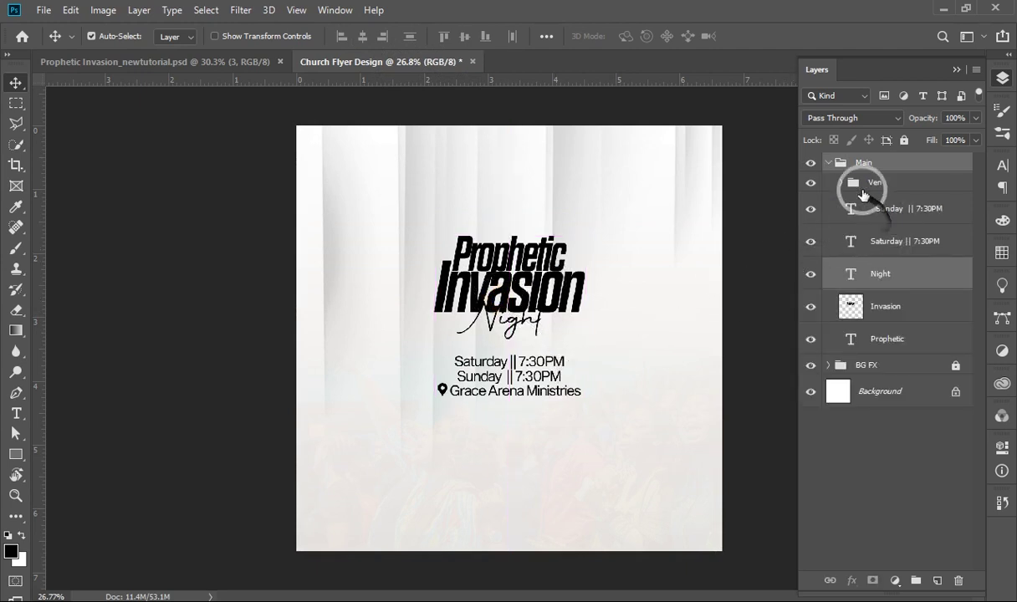
pyautogui.click(887, 188)
pyautogui.click(840, 182)
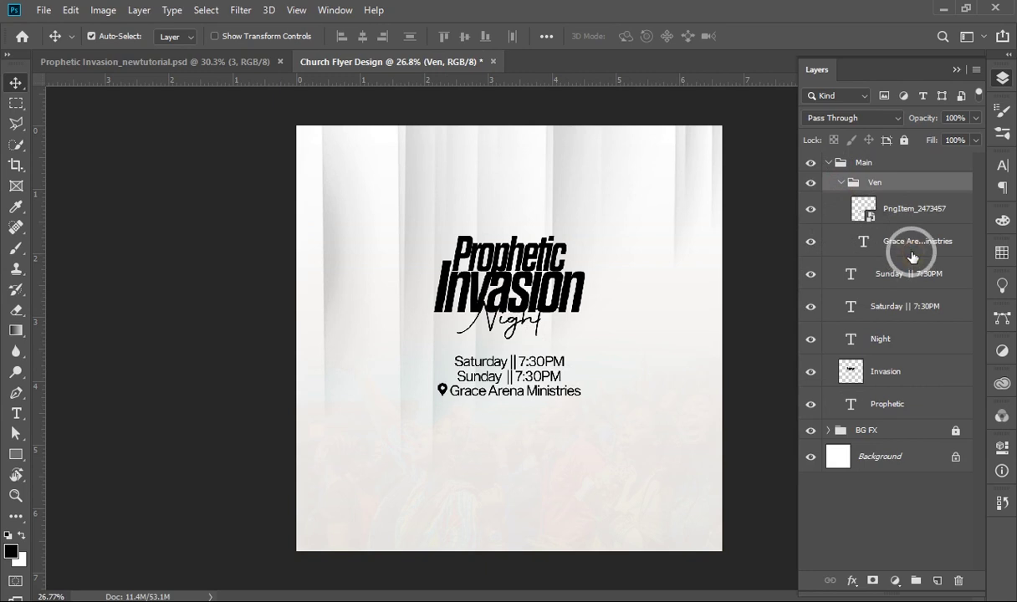
pyautogui.click(912, 256)
pyautogui.hotkey('ctrl', 'j')
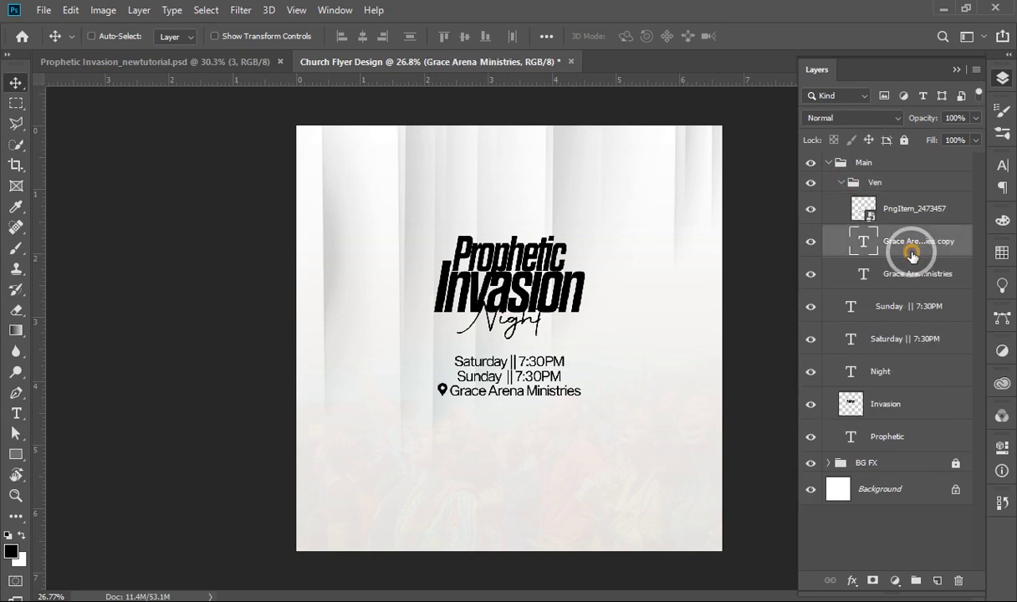
pyautogui.moveTo(911, 254); pyautogui.dragTo(916, 159)
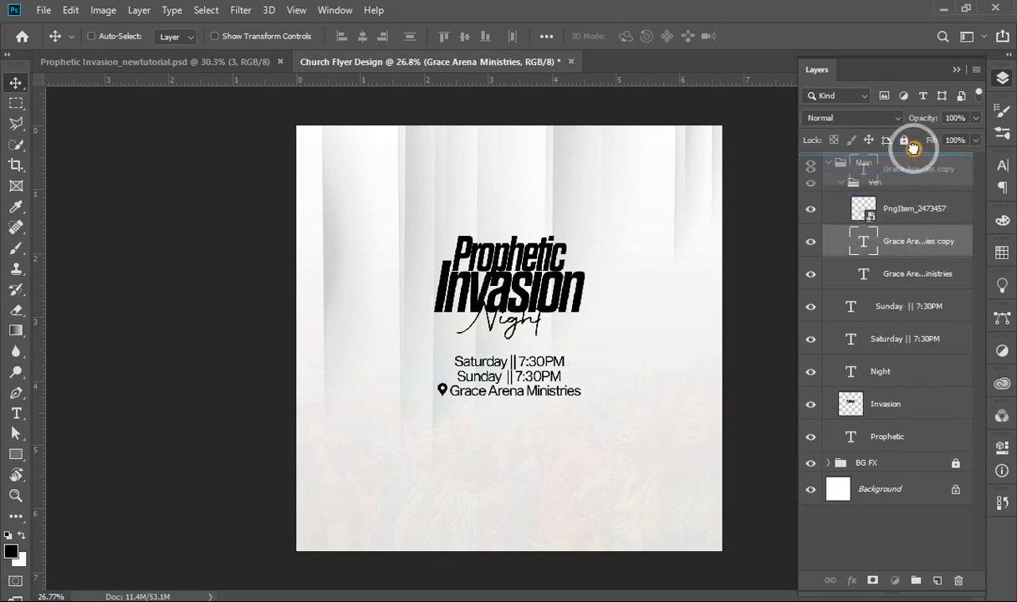
pyautogui.moveTo(915, 158); pyautogui.dragTo(914, 154)
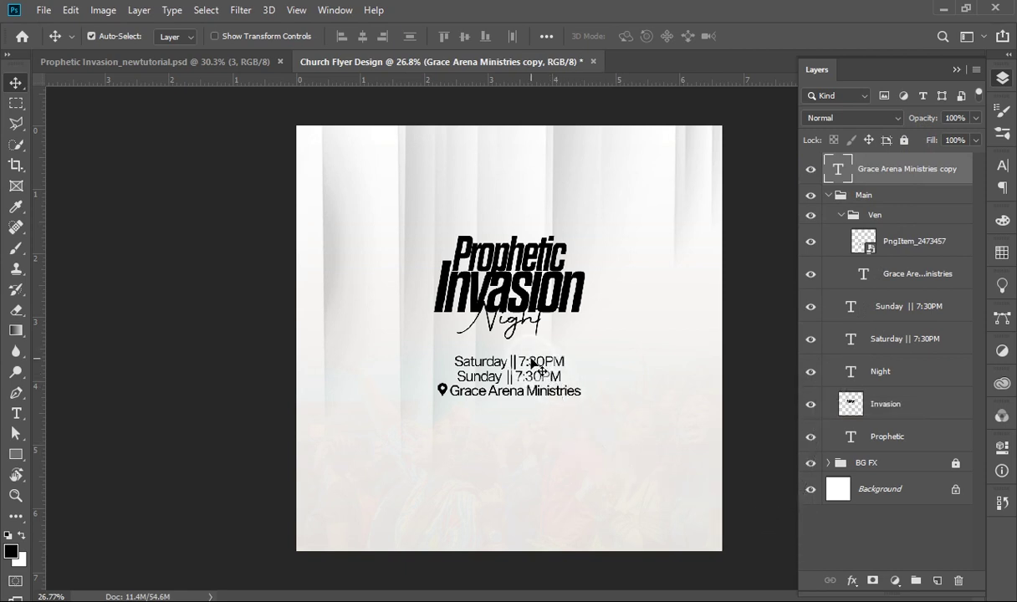
pyautogui.moveTo(537, 376); pyautogui.dragTo(521, 158)
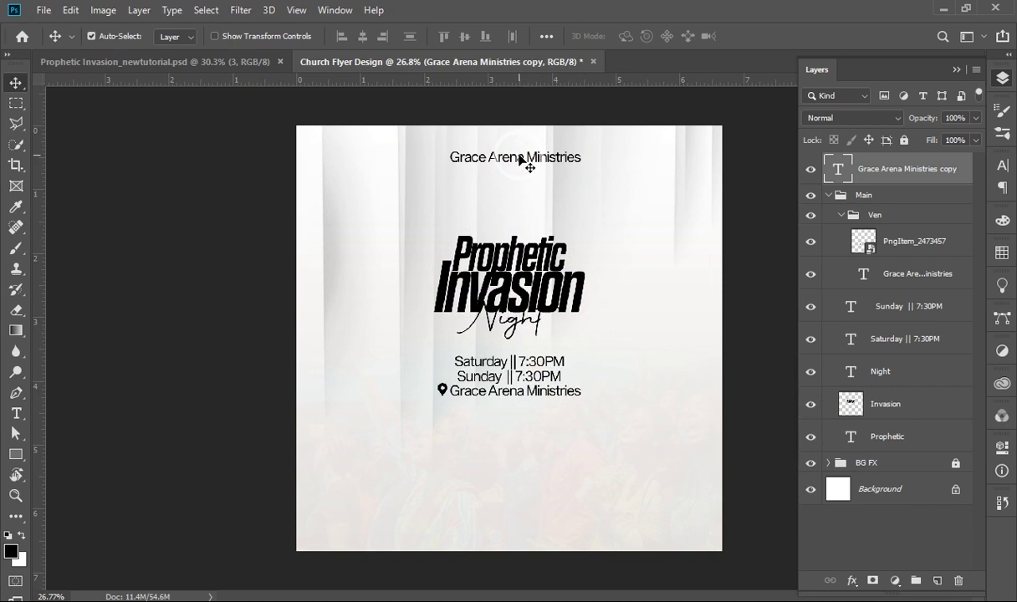
# Break the Grace Arena Ministries header into two left-aligned lines with 12.81 pt leading and -40 tracking.
pyautogui.press('t')
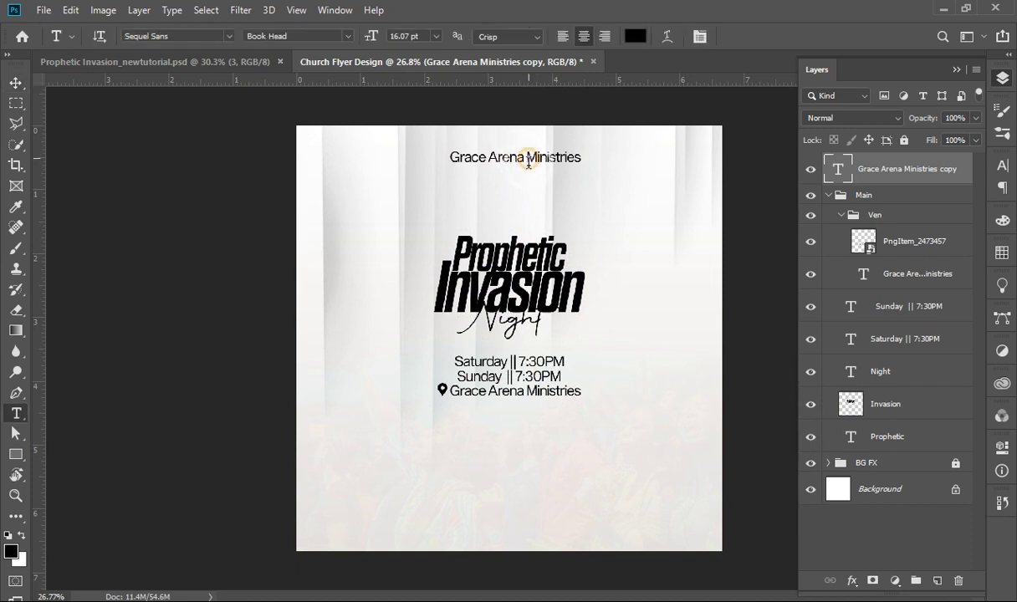
pyautogui.click(527, 163)
pyautogui.press('Return')
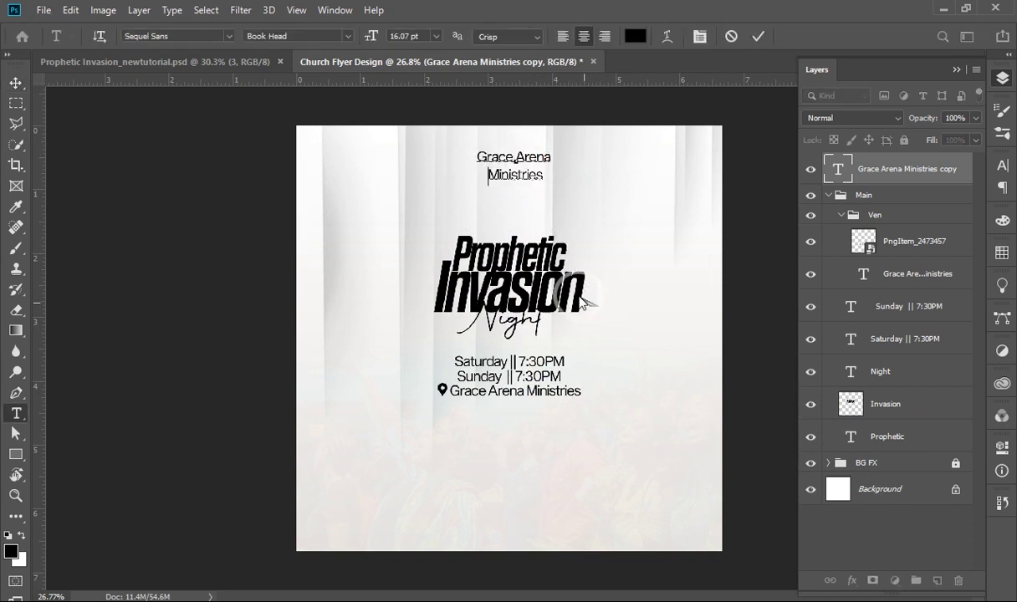
pyautogui.hotkey('ctrl', 'a')
pyautogui.click(700, 36)
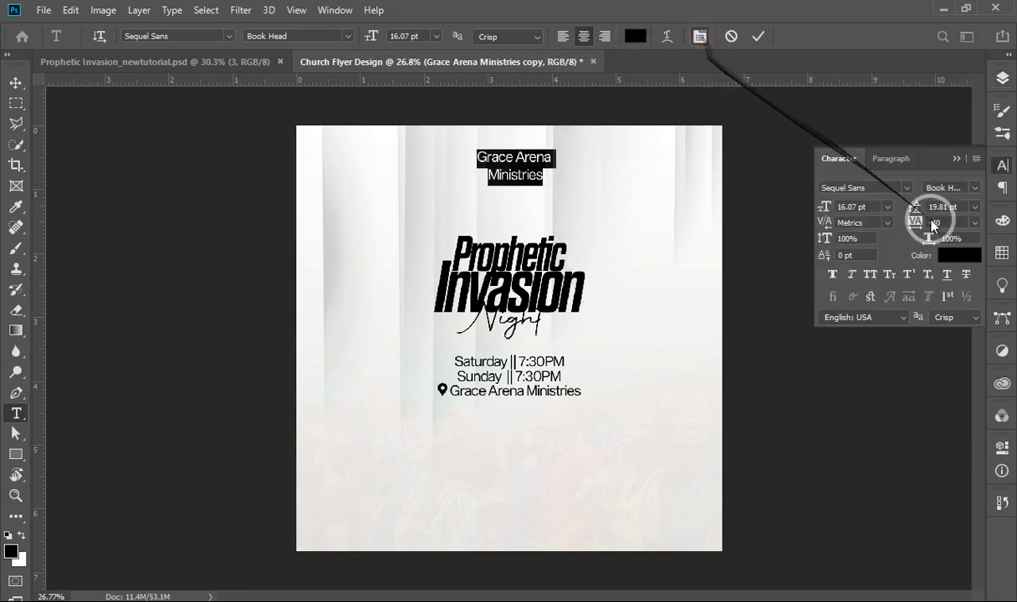
pyautogui.press('Tab')
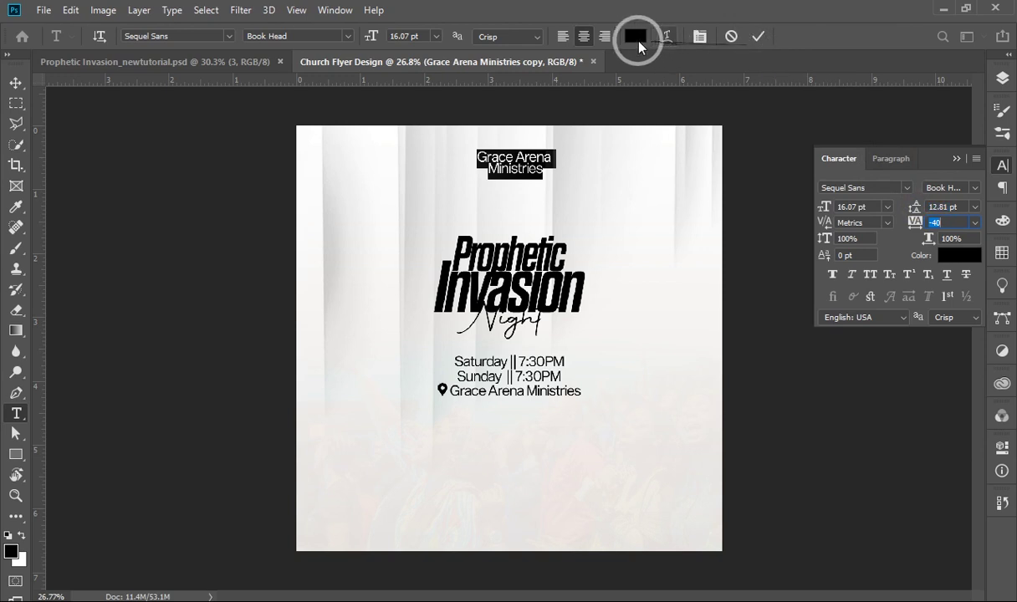
pyautogui.click(562, 36)
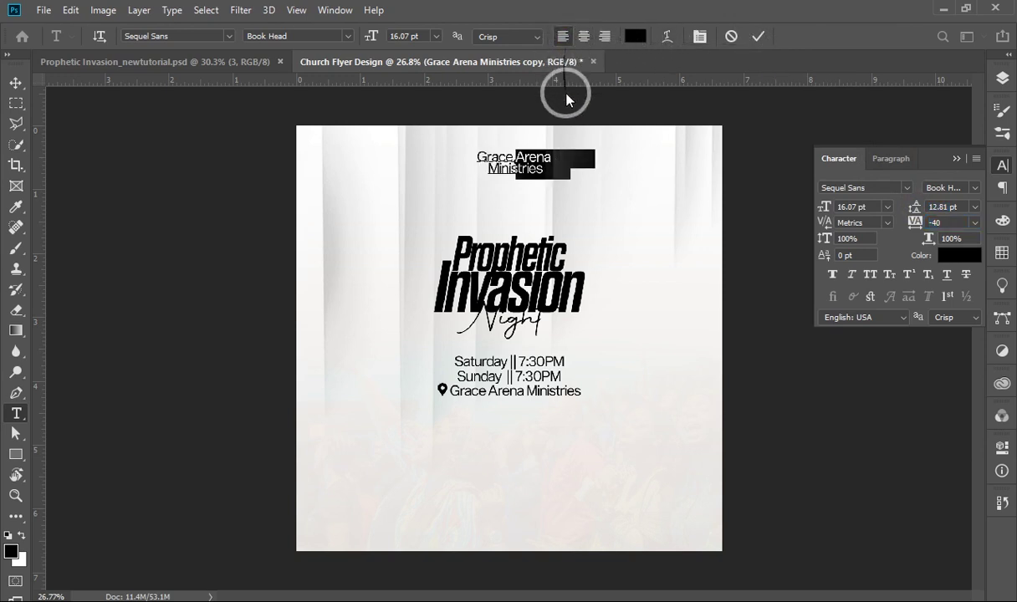
pyautogui.click(588, 165)
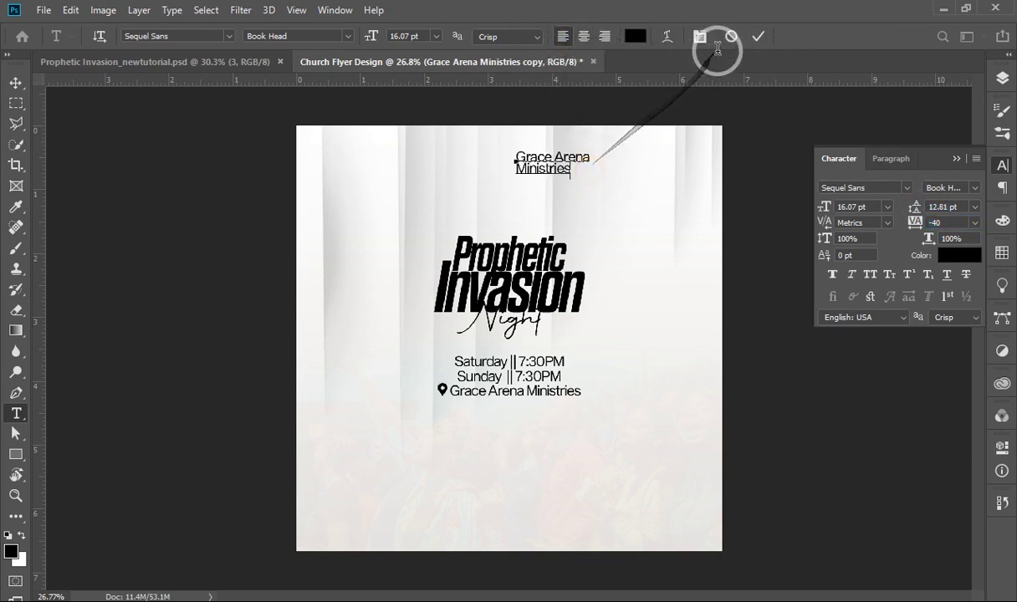
pyautogui.click(758, 36)
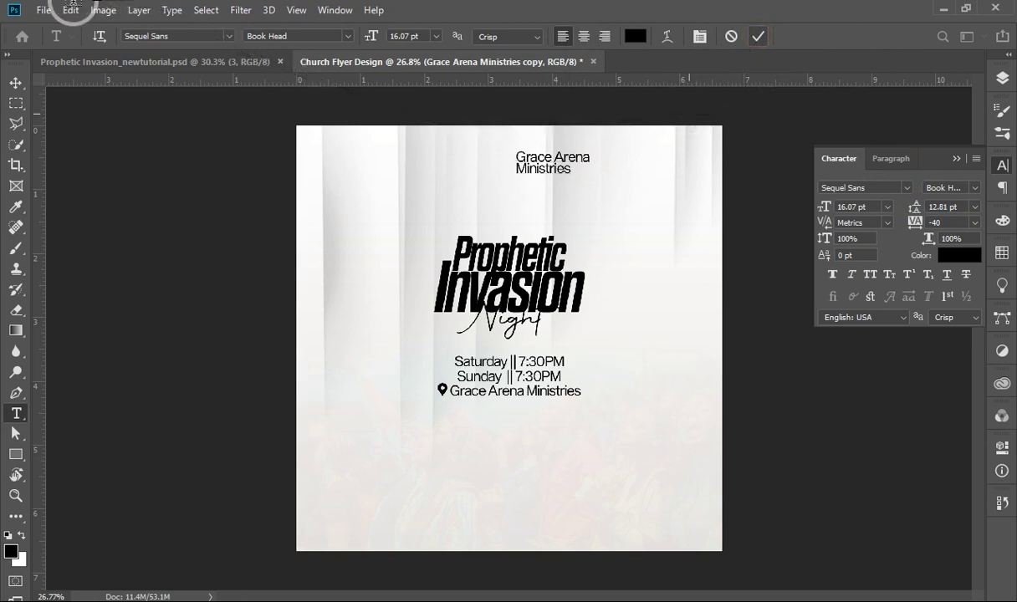
pyautogui.press('v')
pyautogui.click(43, 12)
# Embed the LOGO USED flame image and scale it to about 42% beside the header.
pyautogui.click(92, 324)
pyautogui.doubleClick(343, 128)
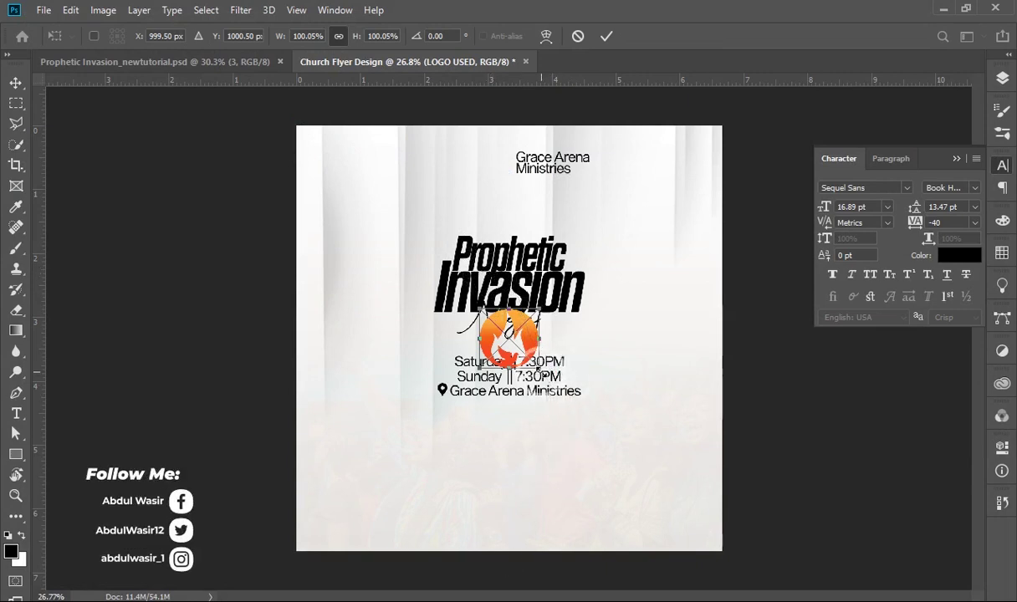
pyautogui.moveTo(542, 370); pyautogui.dragTo(527, 350)
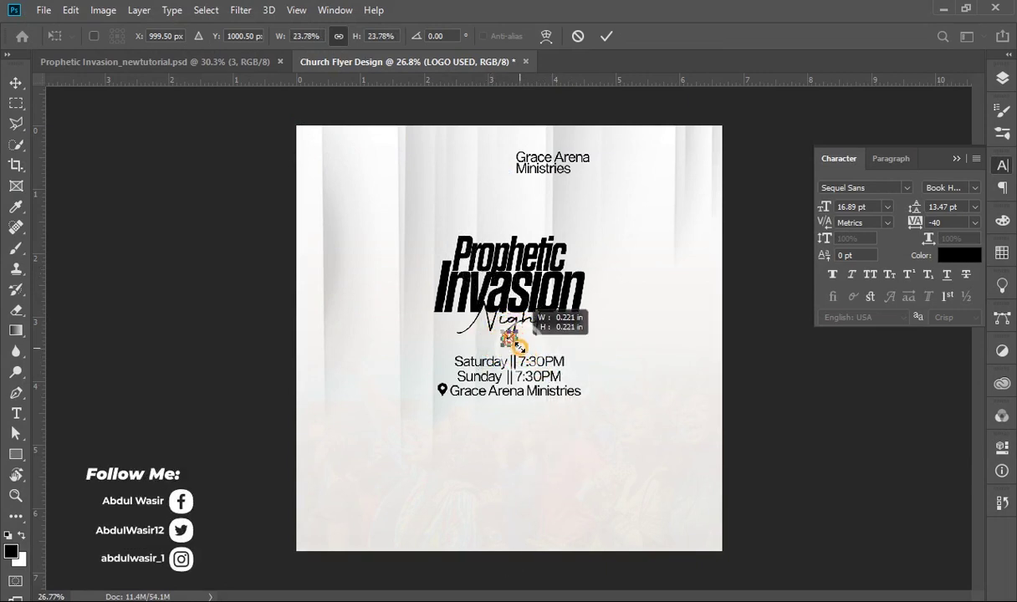
pyautogui.moveTo(528, 350); pyautogui.dragTo(499, 172)
pyautogui.press('Return')
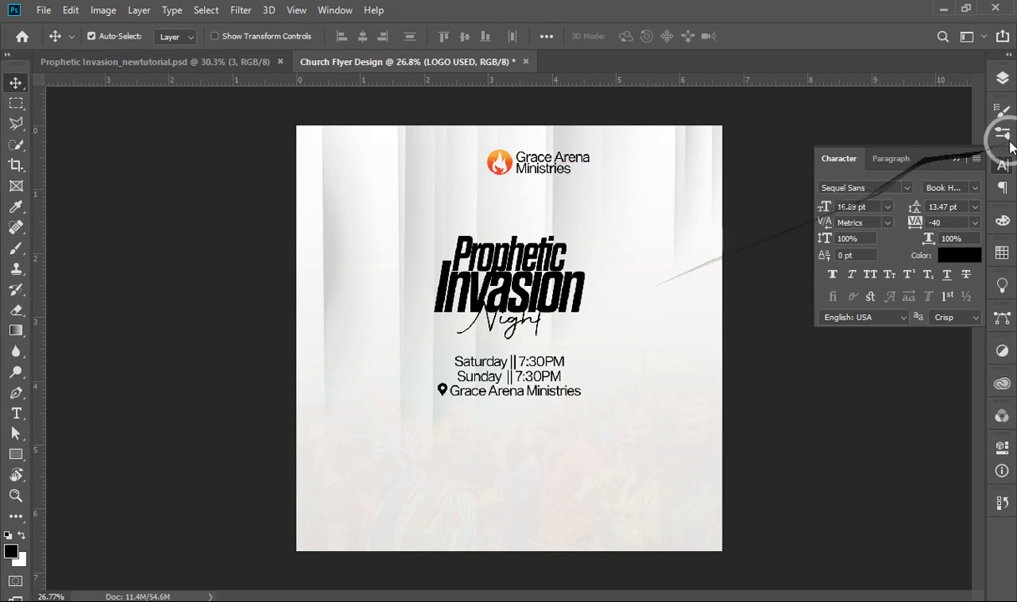
# Group the logo and header text as Top and centre it horizontally on the canvas.
pyautogui.click(1002, 78)
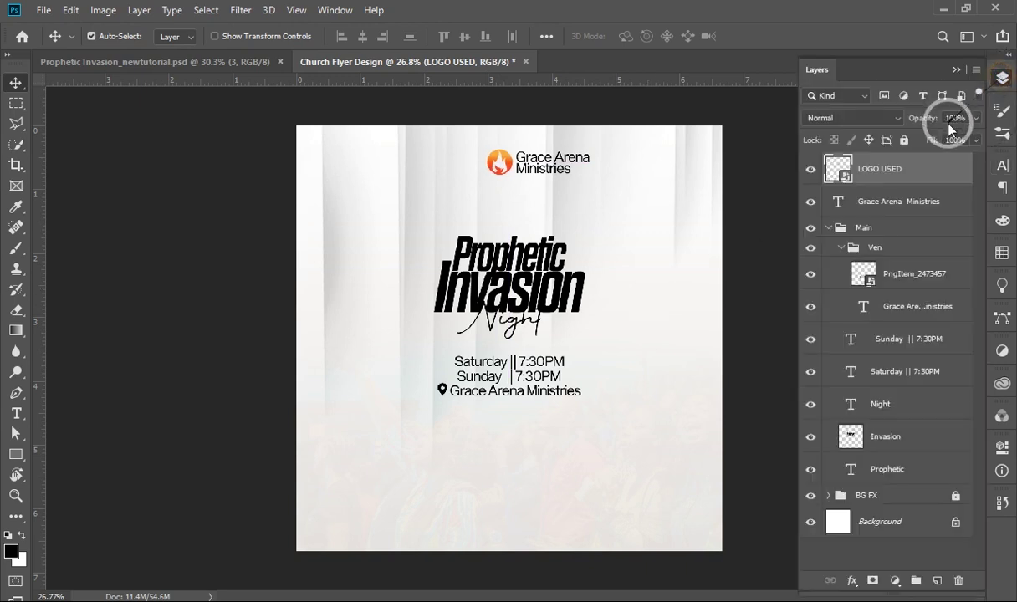
pyautogui.keyDown('shift'); pyautogui.click(910, 205); pyautogui.keyUp('shift')
pyautogui.hotkey('ctrl', 'g')
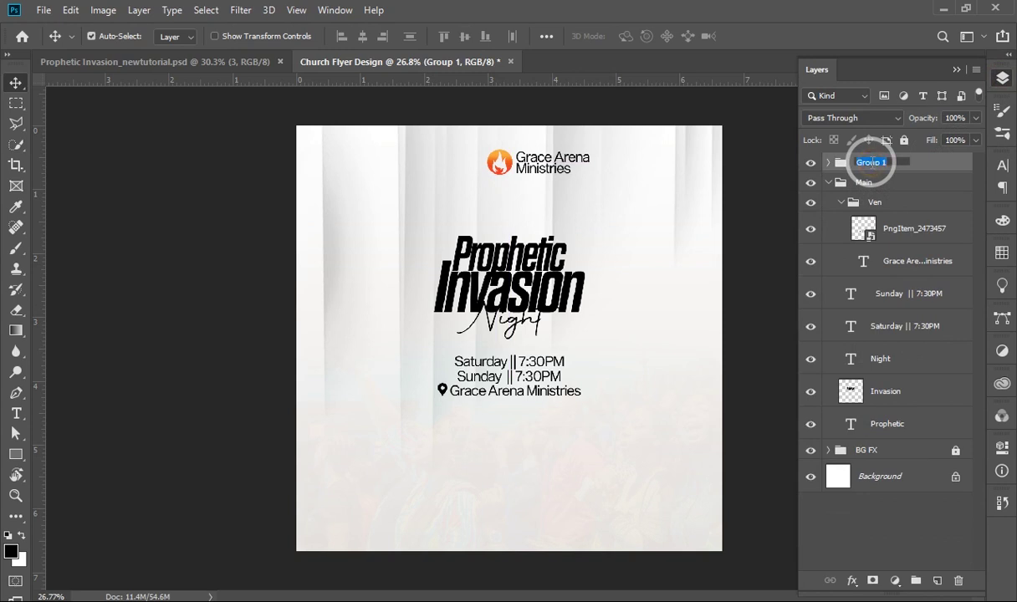
pyautogui.hotkey('ctrl', 'a')
pyautogui.click(362, 40)
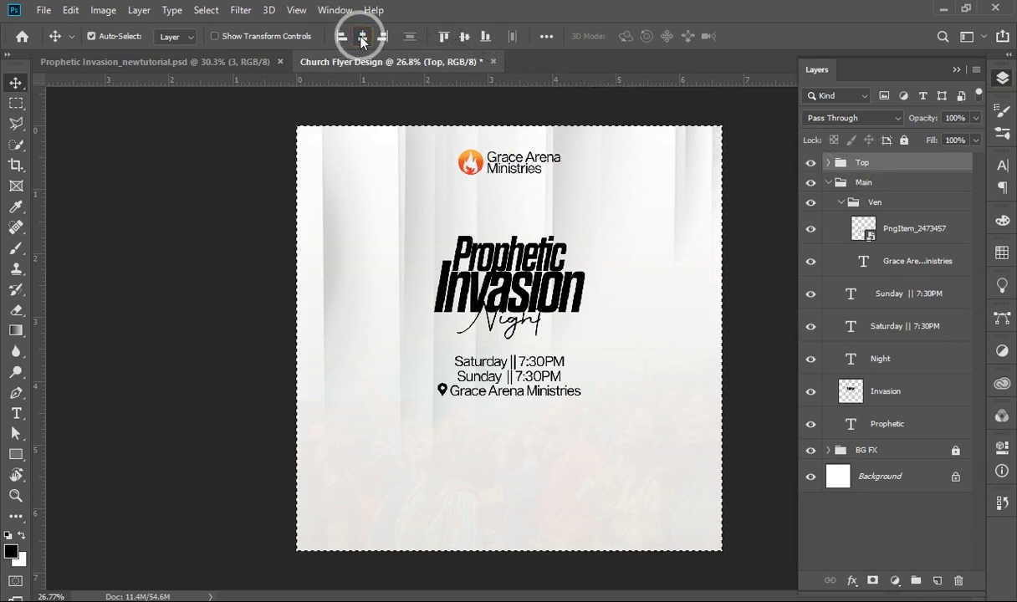
pyautogui.hotkey('ctrl', 'd')
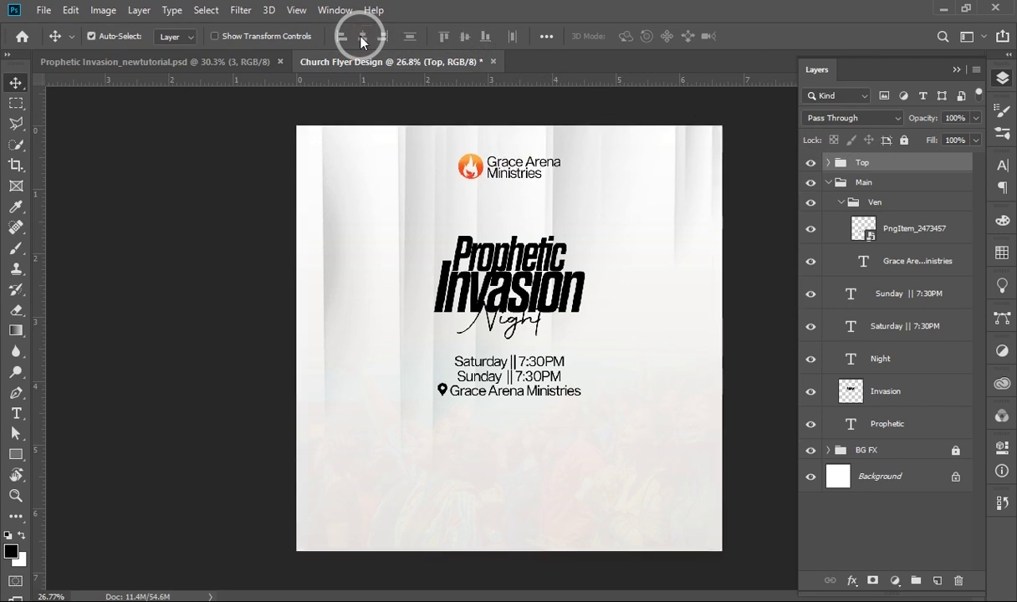
# Duplicate the Grace Arena Ministries text layer.
pyautogui.rightClick(511, 144)
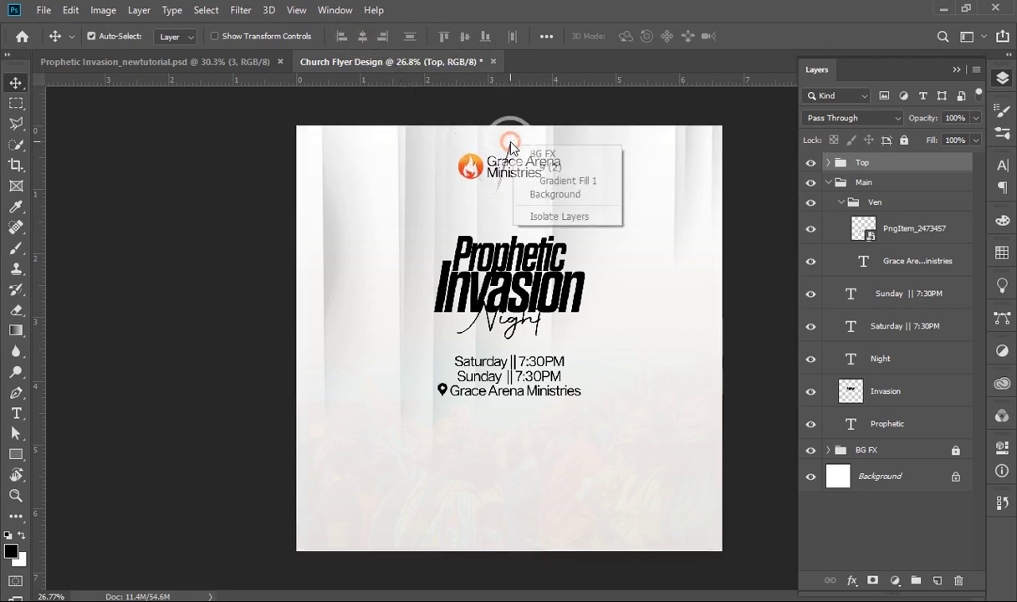
pyautogui.rightClick(493, 171)
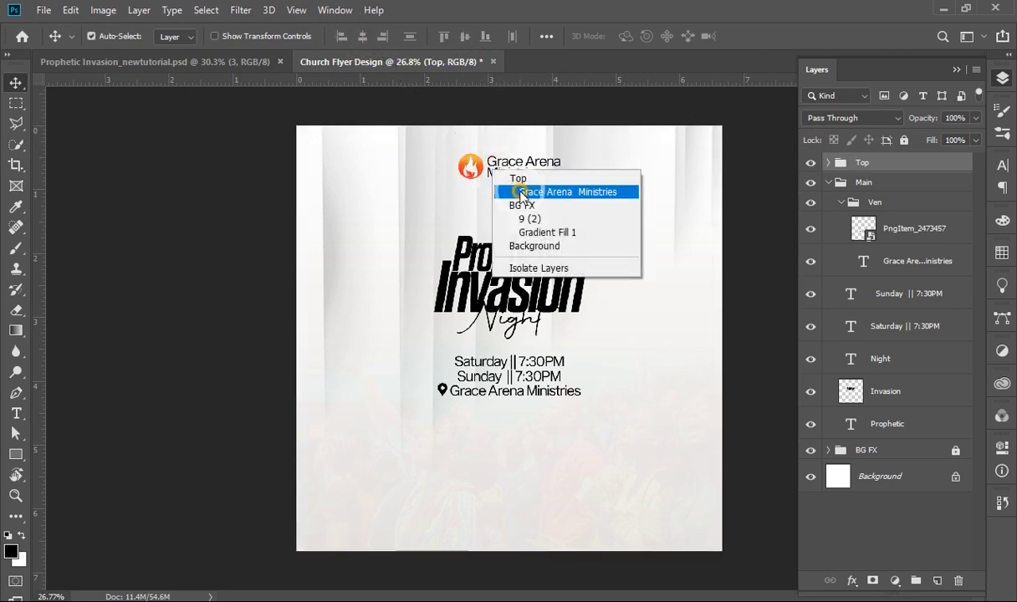
pyautogui.click(521, 192)
pyautogui.hotkey('ctrl', 'j')
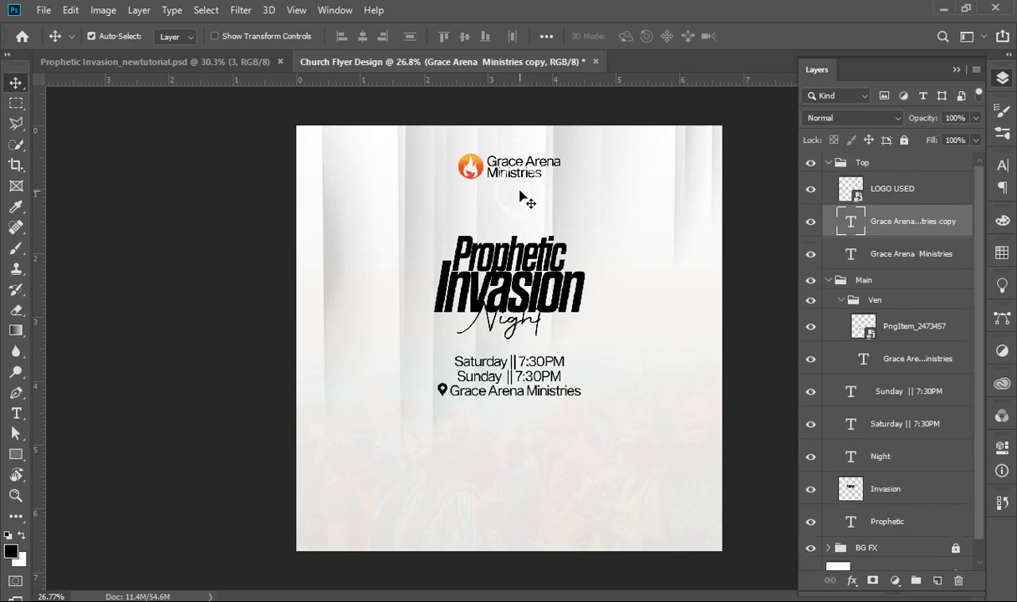
# Move the duplicate text down and retype it as PRESENTS.
pyautogui.moveTo(520, 197); pyautogui.dragTo(519, 196)
pyautogui.hotkey('shift', 'Down')
pyautogui.hotkey('shift', 'Down')
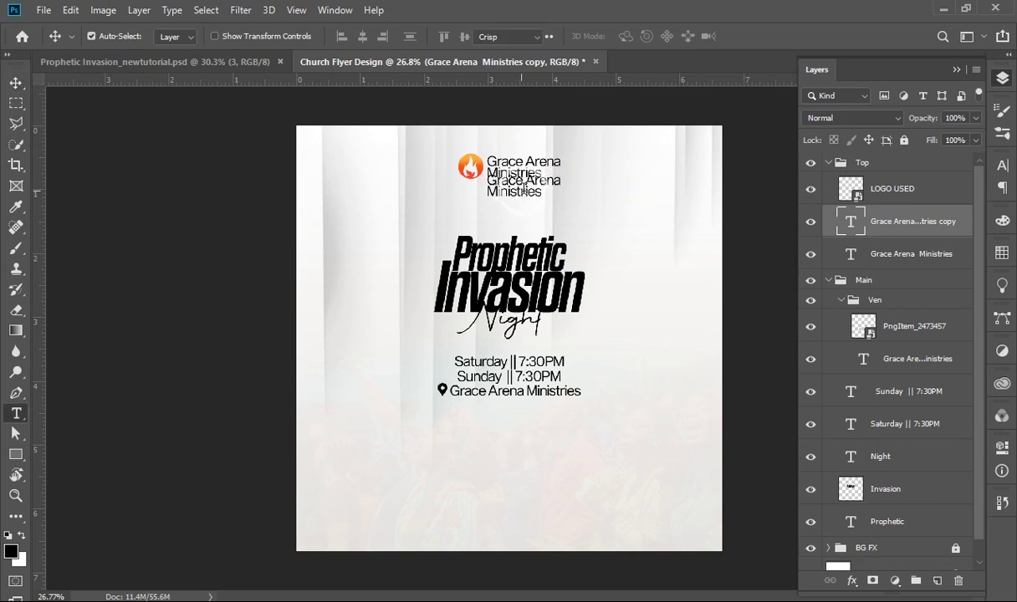
pyautogui.click(523, 191)
pyautogui.hotkey('ctrl', 'a')
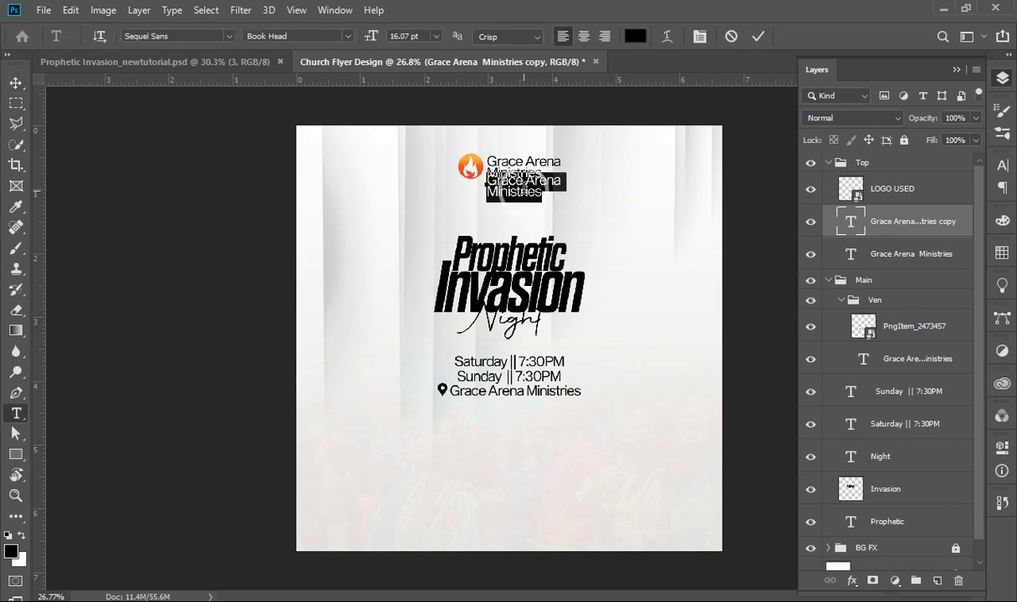
pyautogui.click(487, 183)
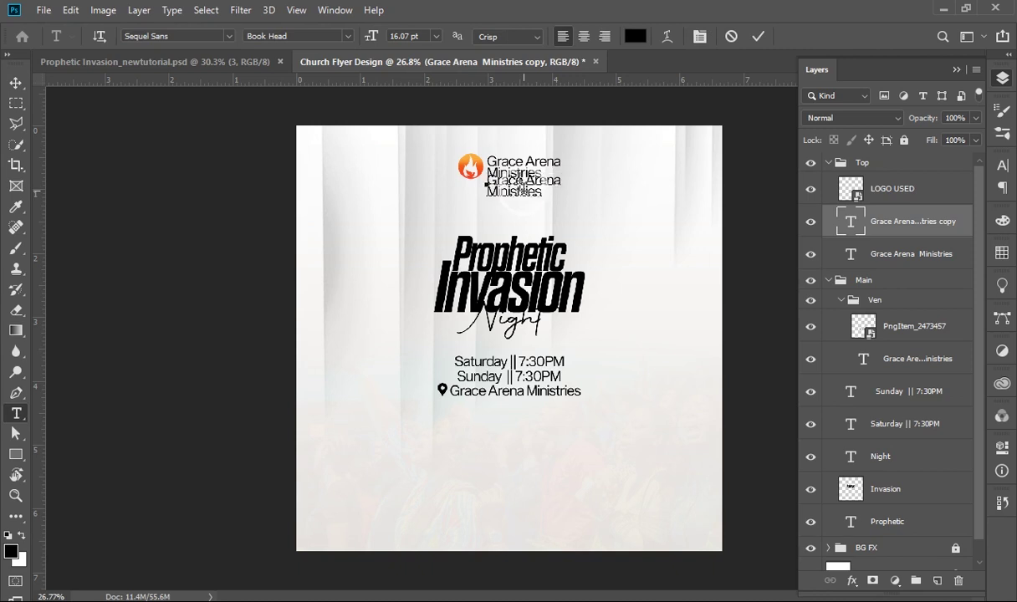
pyautogui.hotkey('ctrl', 'a')
pyautogui.write('PRESENTS')
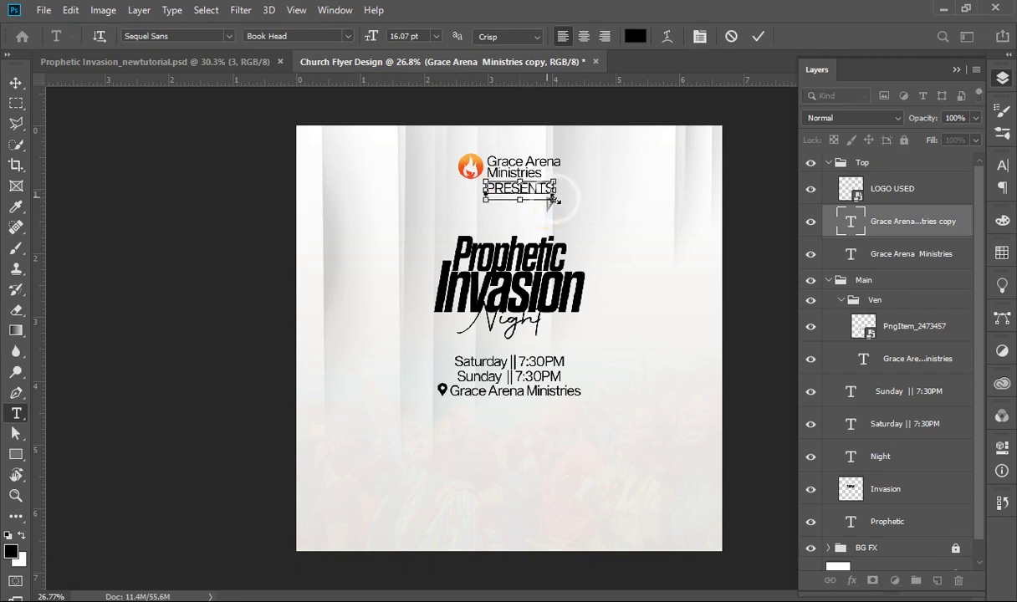
# Shrink PRESENTS to 10.33 pt with 220 tracking and centre it horizontally.
pyautogui.moveTo(557, 201); pyautogui.dragTo(536, 194)
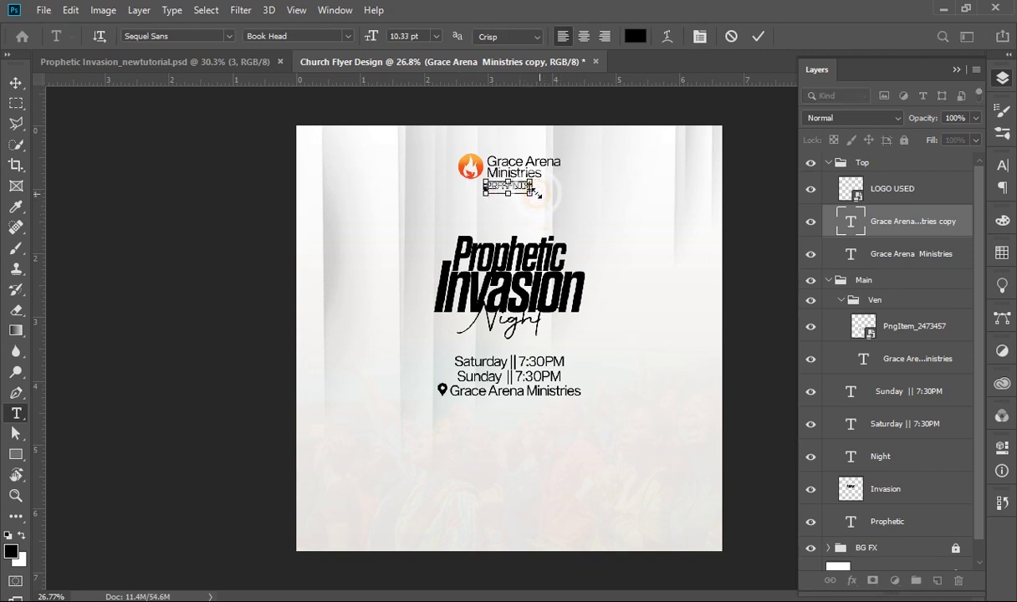
pyautogui.click(701, 36)
pyautogui.write('220')
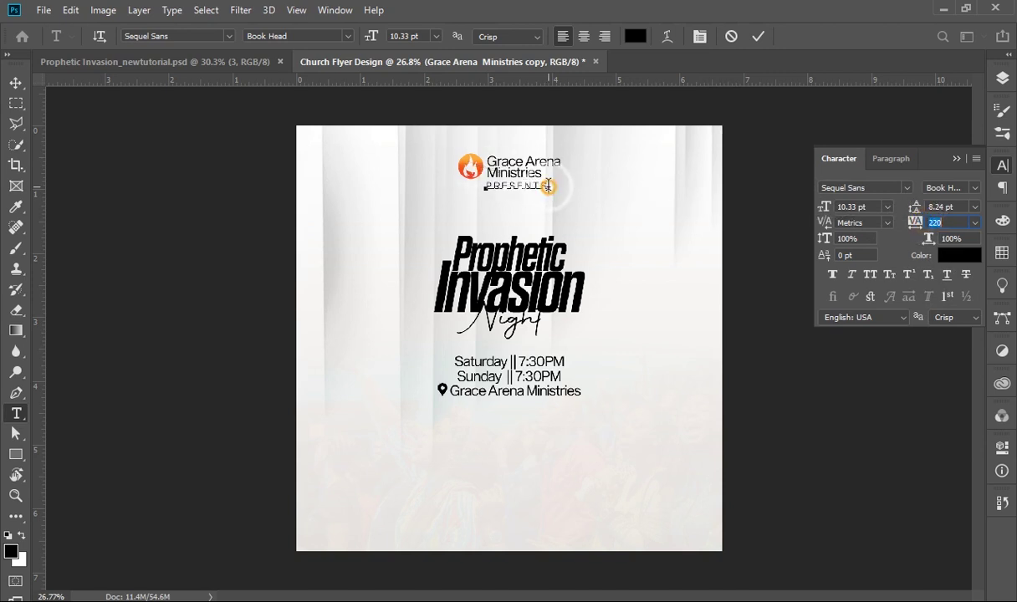
pyautogui.click(756, 36)
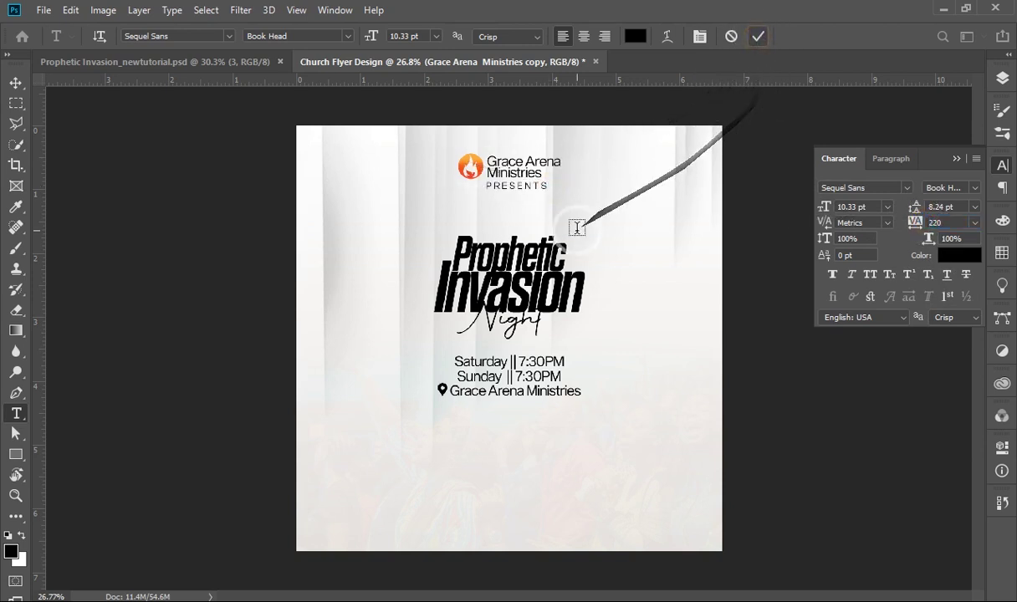
pyautogui.press('v')
pyautogui.hotkey('ctrl', 'a')
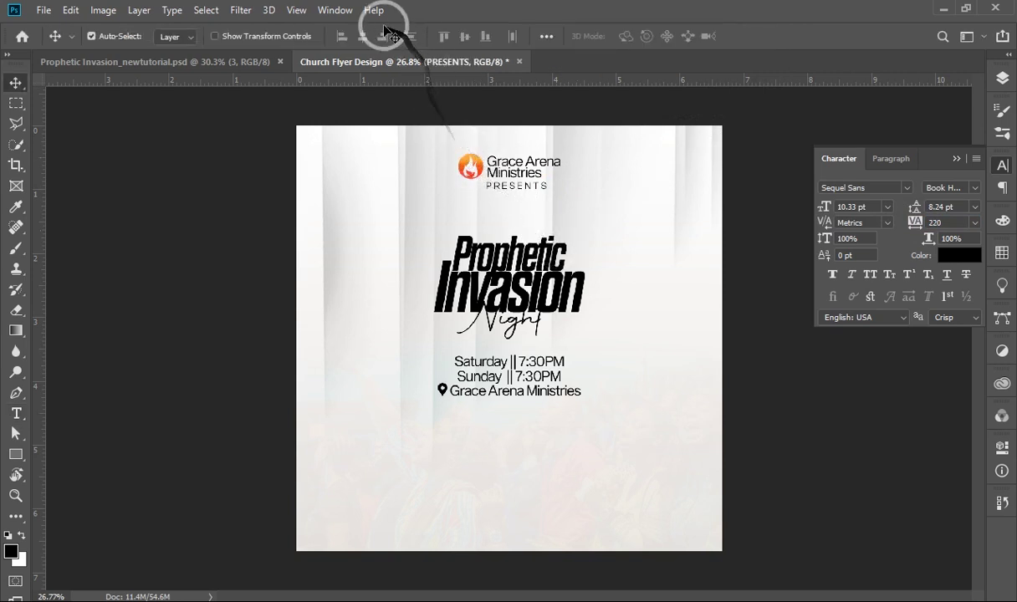
pyautogui.click(365, 37)
# Centre PRESENTS horizontally, nudge it down, and select the Top group.
pyautogui.click(366, 39)
pyautogui.hotkey('shift', 'Down')
pyautogui.hotkey('ctrl', 'd')
pyautogui.click(1008, 81)
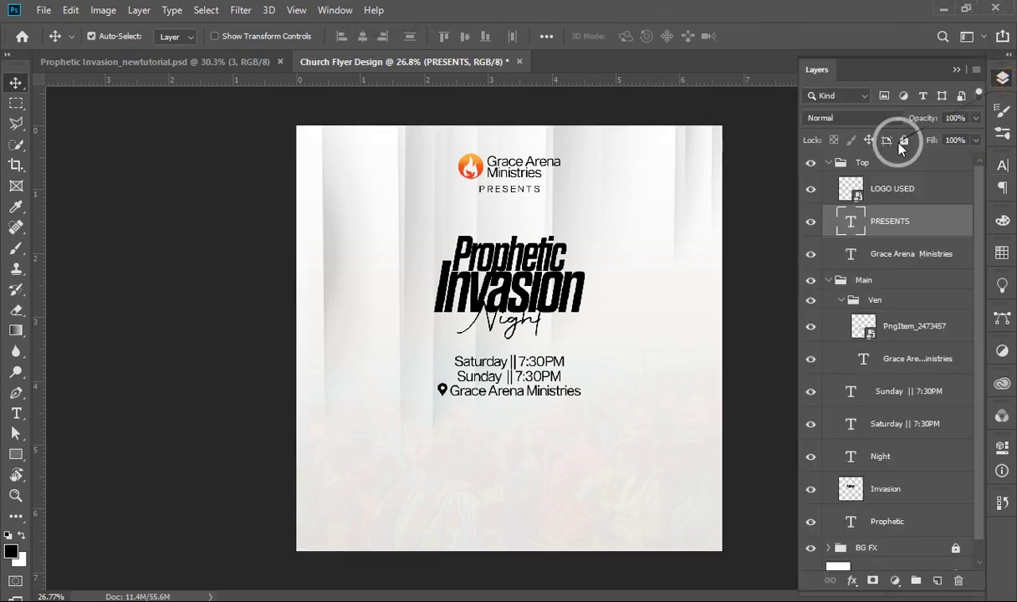
pyautogui.click(829, 164)
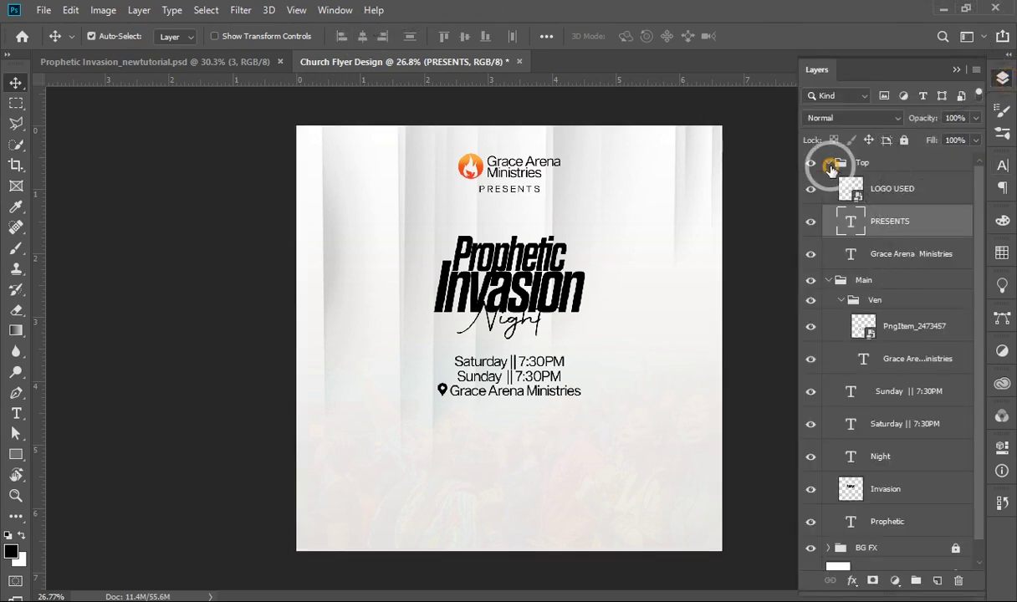
pyautogui.hotkey('ctrl', 'a')
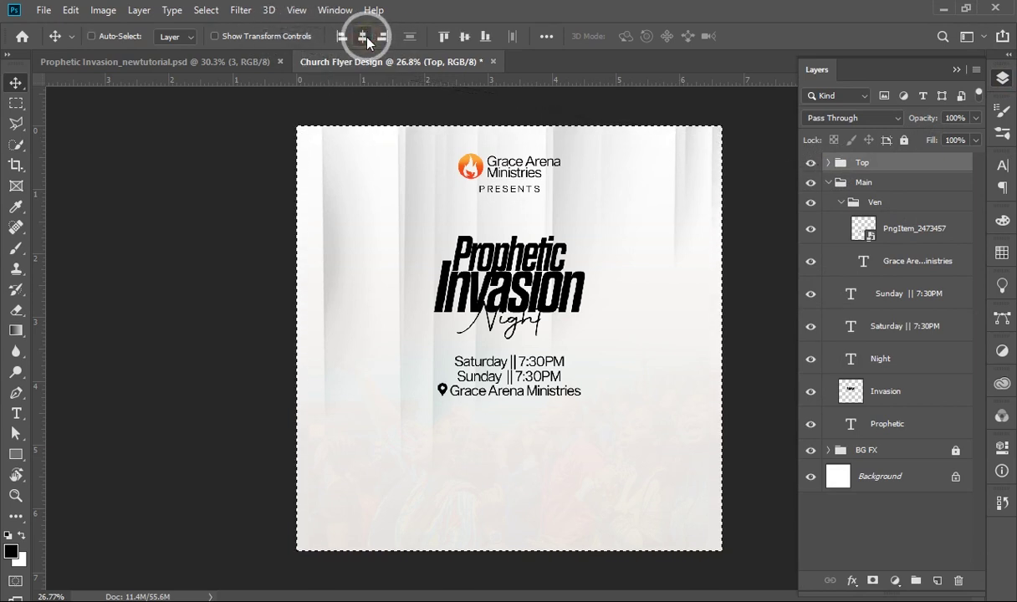
pyautogui.hotkey('ctrl', 'd')
# Centre-align the Grace Arena Ministries header text.
pyautogui.press('t')
pyautogui.click(509, 161)
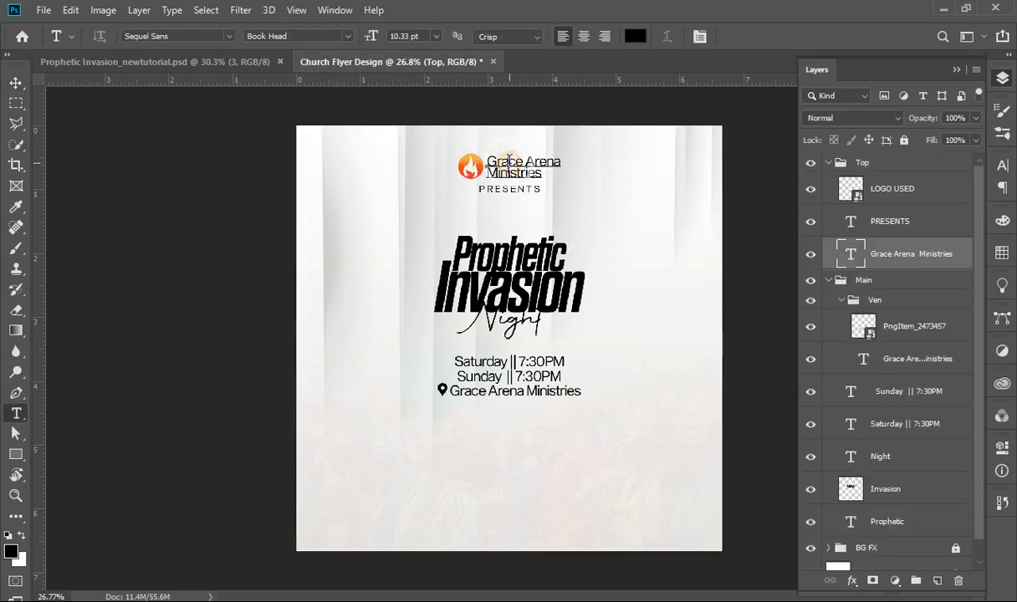
pyautogui.hotkey('ctrl', 'a')
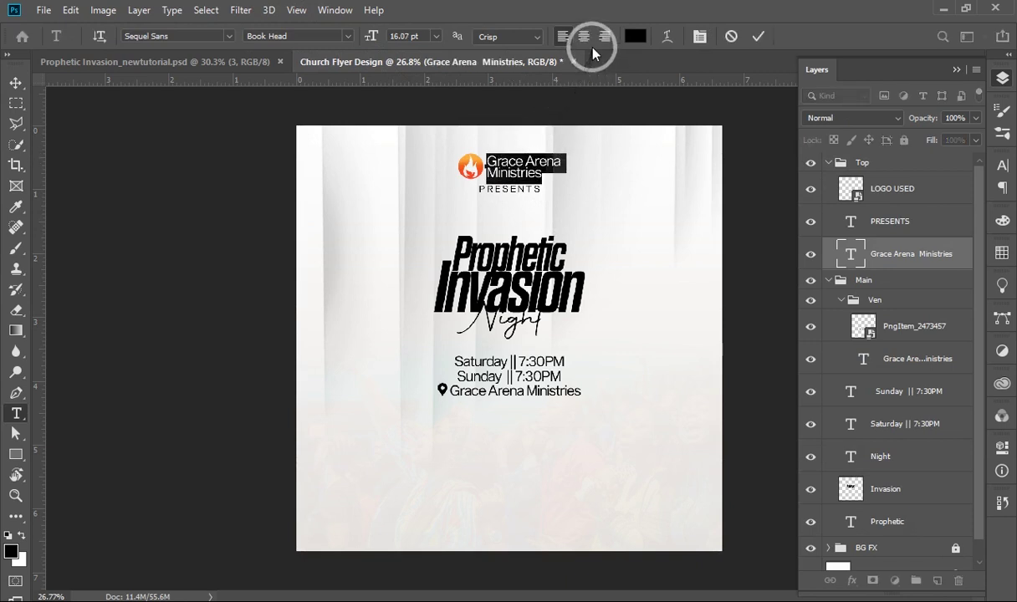
pyautogui.click(584, 36)
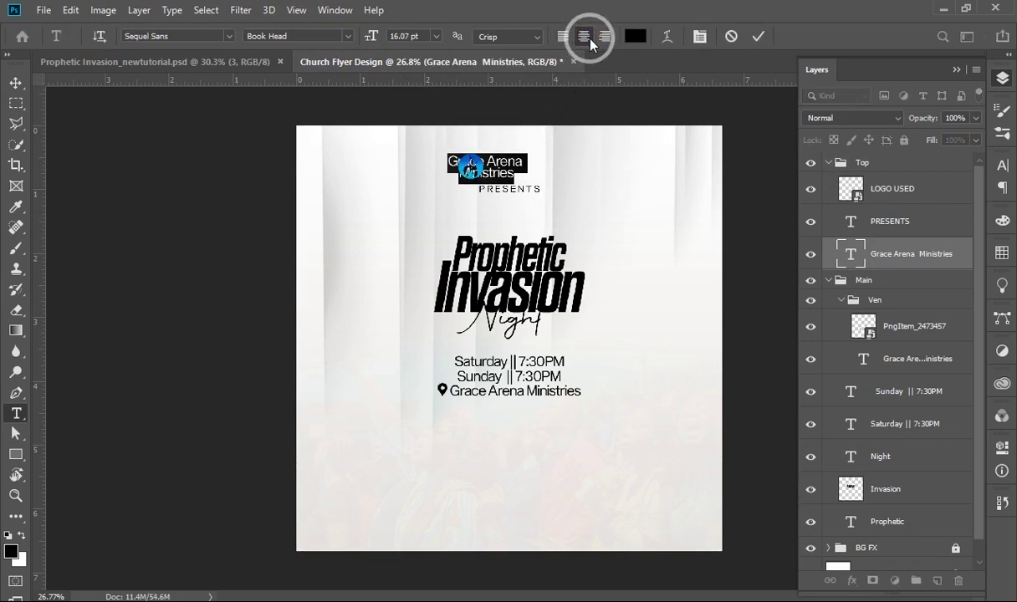
pyautogui.click(757, 36)
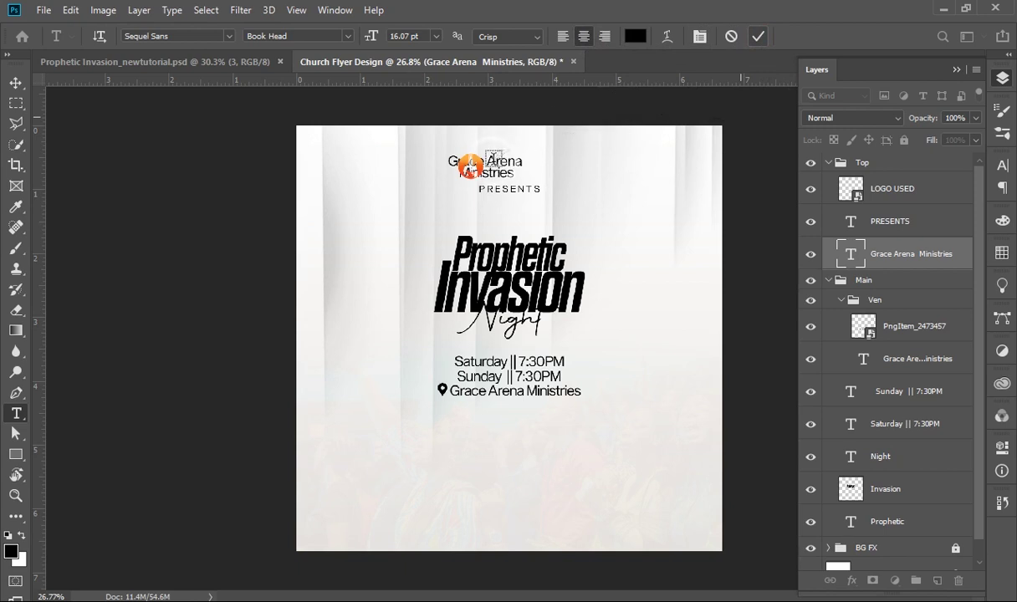
# Move the flame logo left so it lines up beside the Grace Arena Ministries text.
pyautogui.press('v')
pyautogui.moveTo(480, 169); pyautogui.dragTo(443, 169)
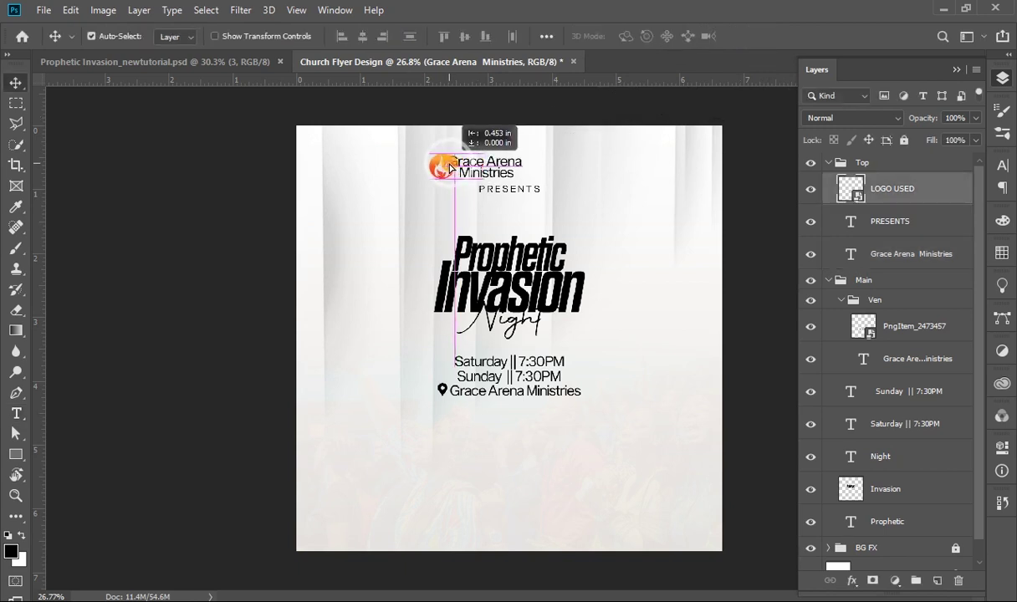
pyautogui.moveTo(443, 170); pyautogui.dragTo(441, 166)
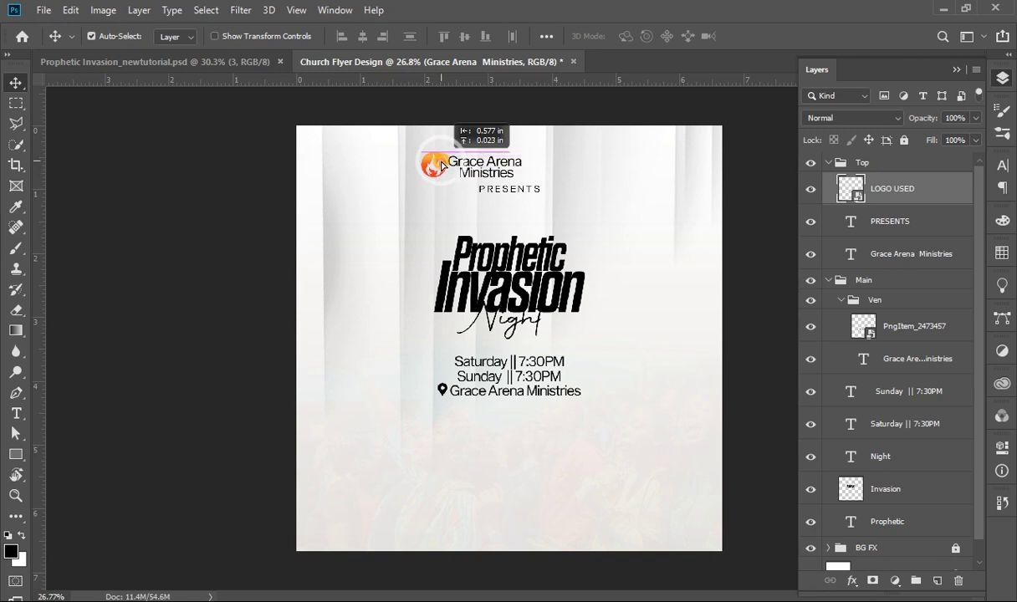
pyautogui.moveTo(441, 166)
pyautogui.mouseDown()
pyautogui.moveTo(433, 169)
pyautogui.moveTo(441, 169)
pyautogui.mouseUp()
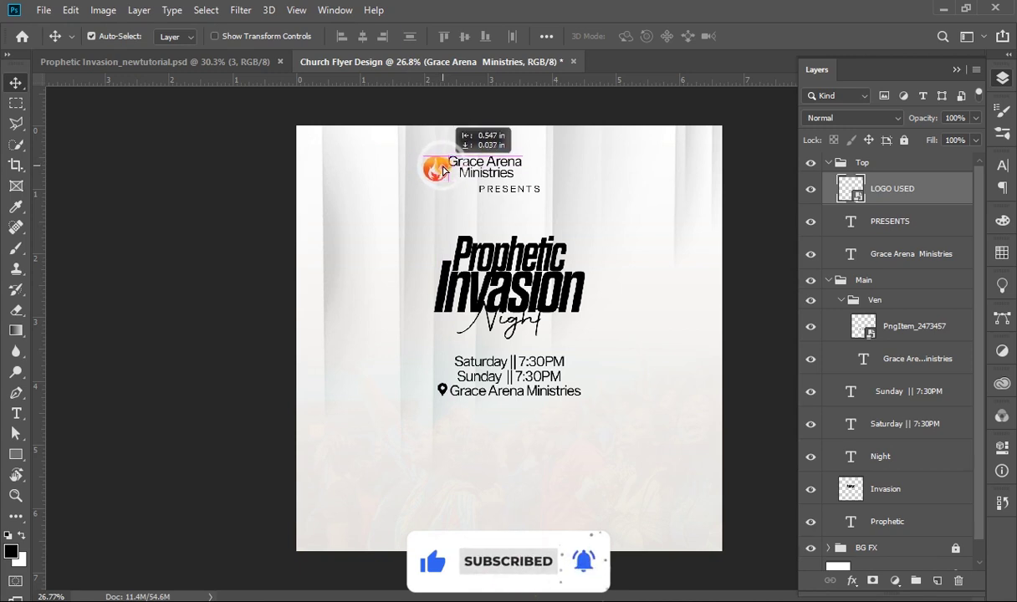
pyautogui.moveTo(441, 169); pyautogui.dragTo(442, 170)
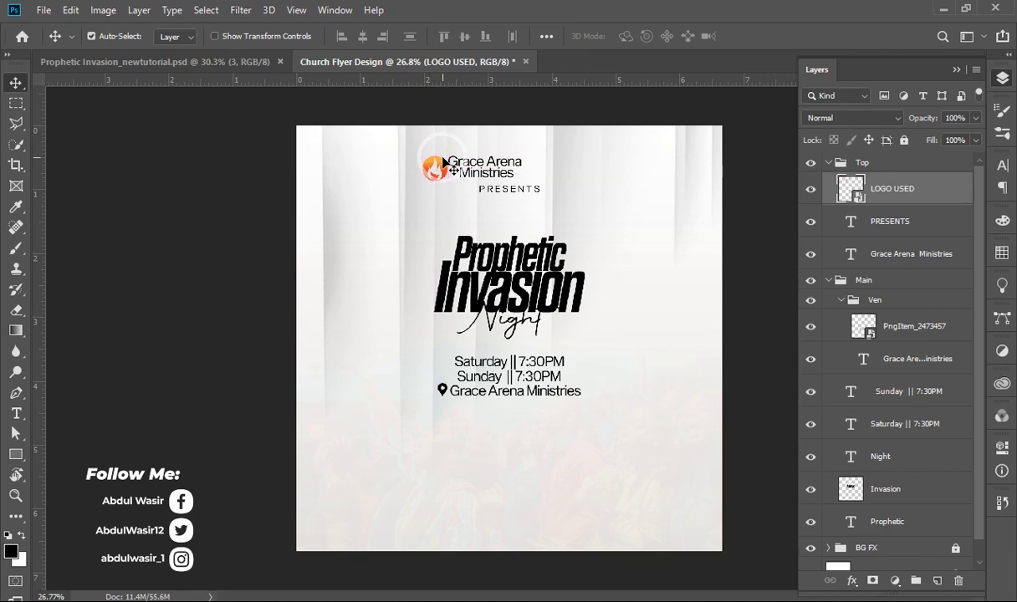
pyautogui.hotkey('ctrl', '+')
pyautogui.hotkey('ctrl', '+')
pyautogui.hotkey('ctrl', '+')
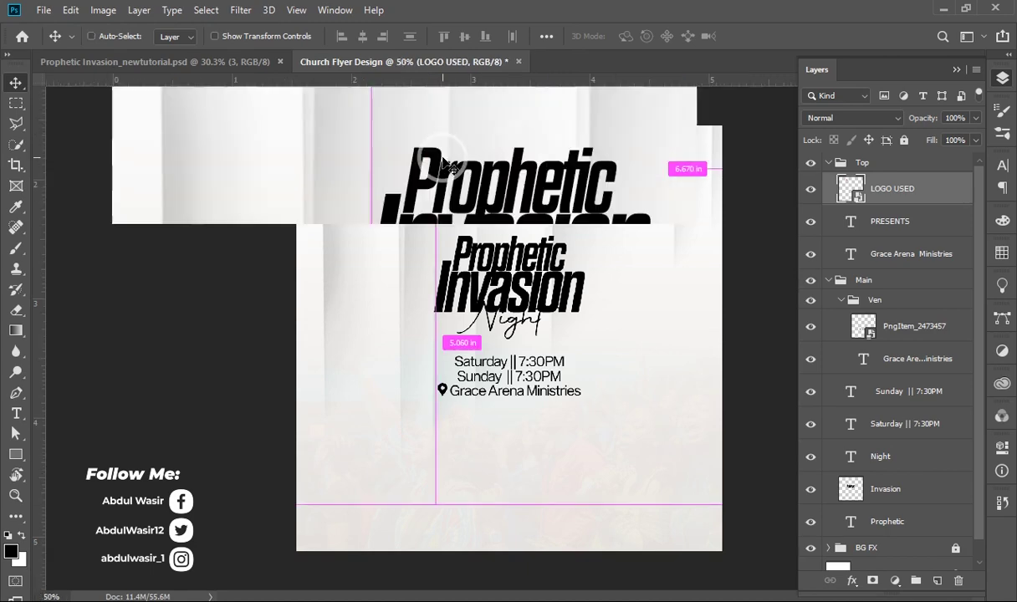
pyautogui.scroll(3, 431, 167)
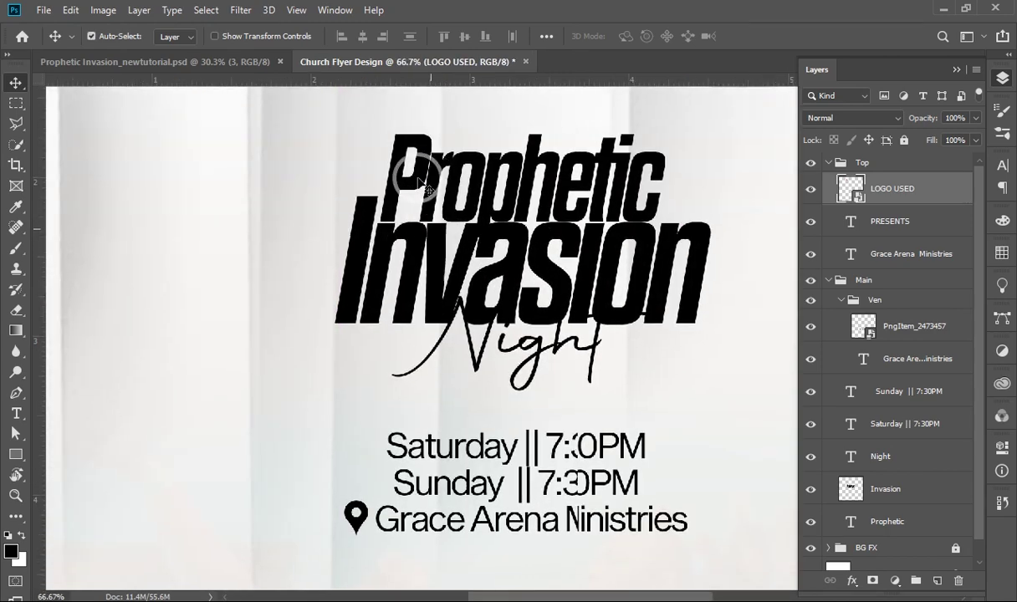
pyautogui.scroll(3, 677, 341)
pyautogui.scroll(2, 672, 314)
pyautogui.scroll(3, 608, 308)
pyautogui.moveTo(400, 156); pyautogui.dragTo(396, 161)
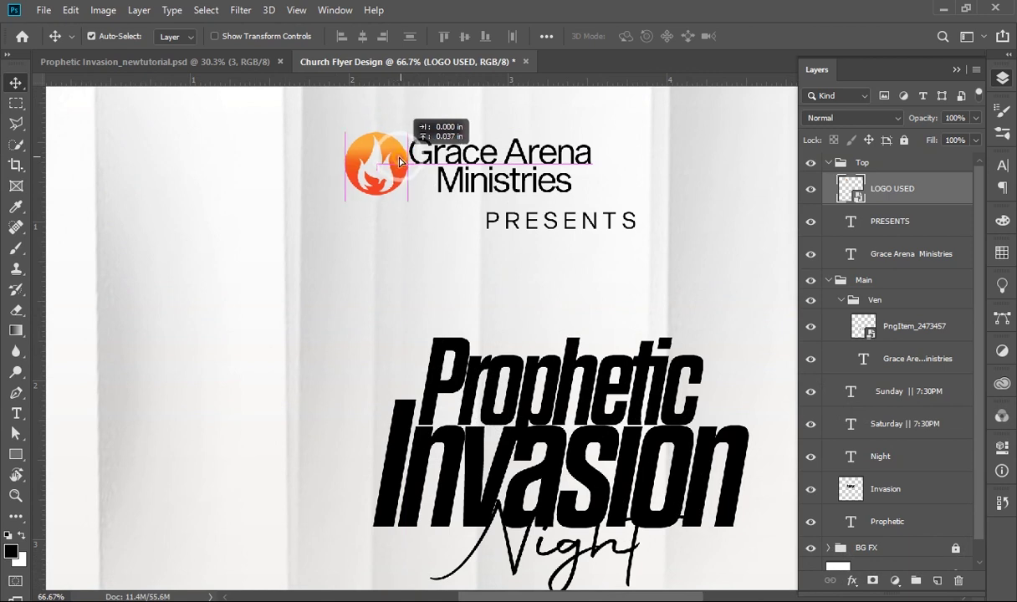
pyautogui.moveTo(400, 162); pyautogui.dragTo(392, 160)
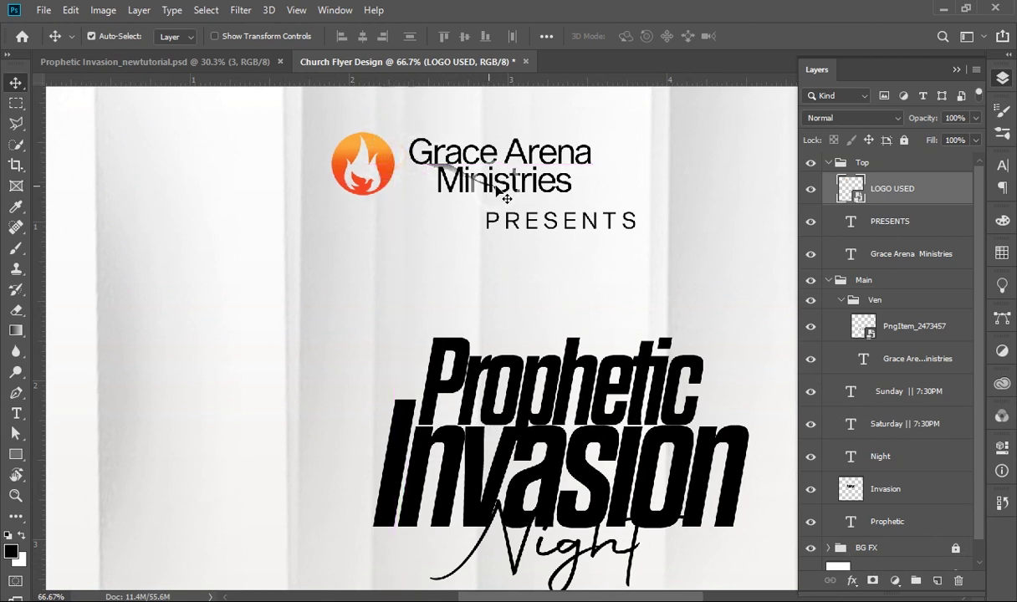
# Centre the Top group horizontally on the flyer and re-centre PRESENTS beneath it.
pyautogui.click(826, 164)
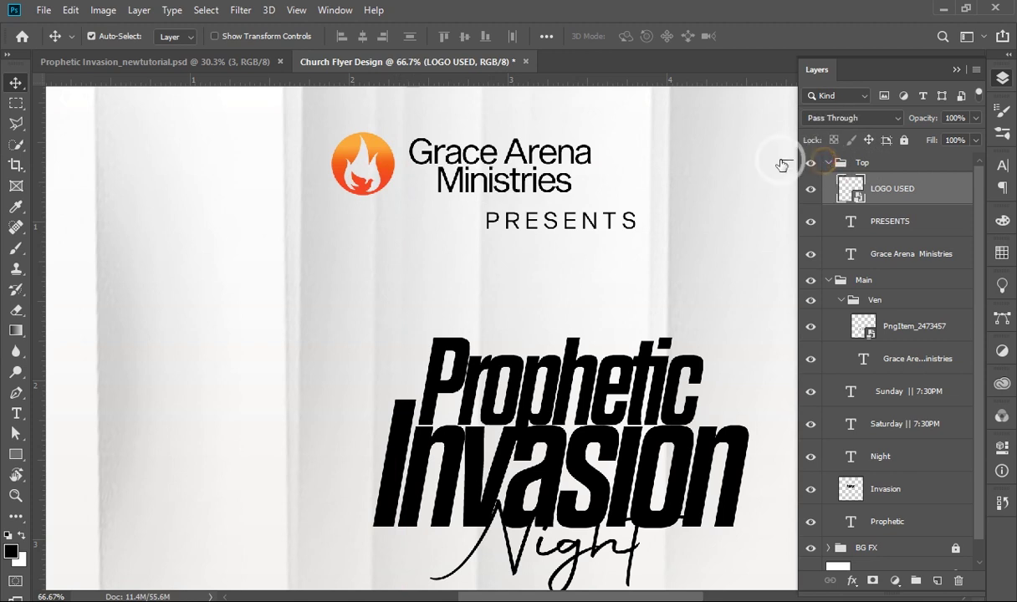
pyautogui.click(828, 163)
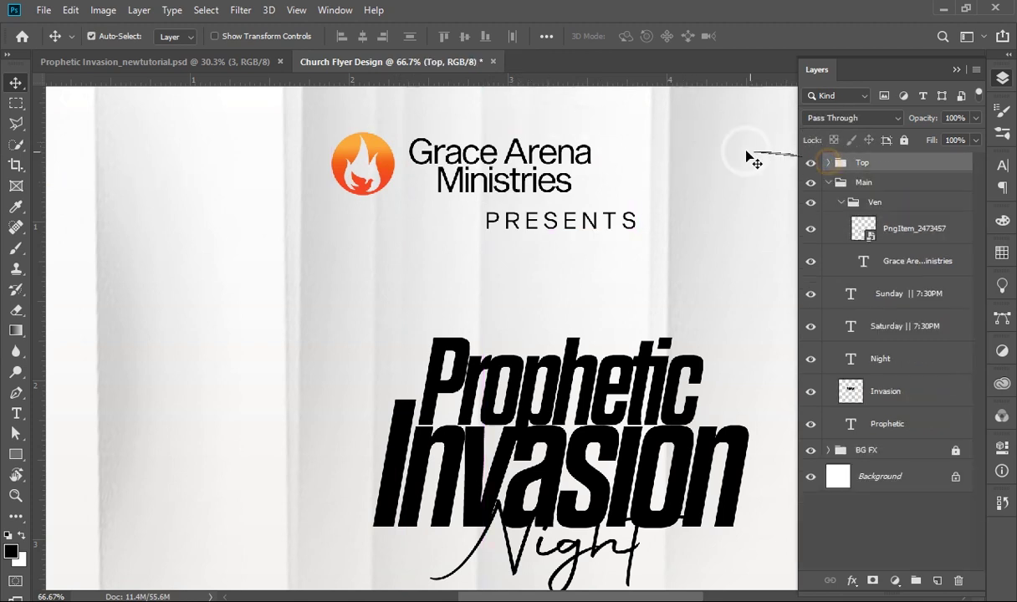
pyautogui.click(363, 37)
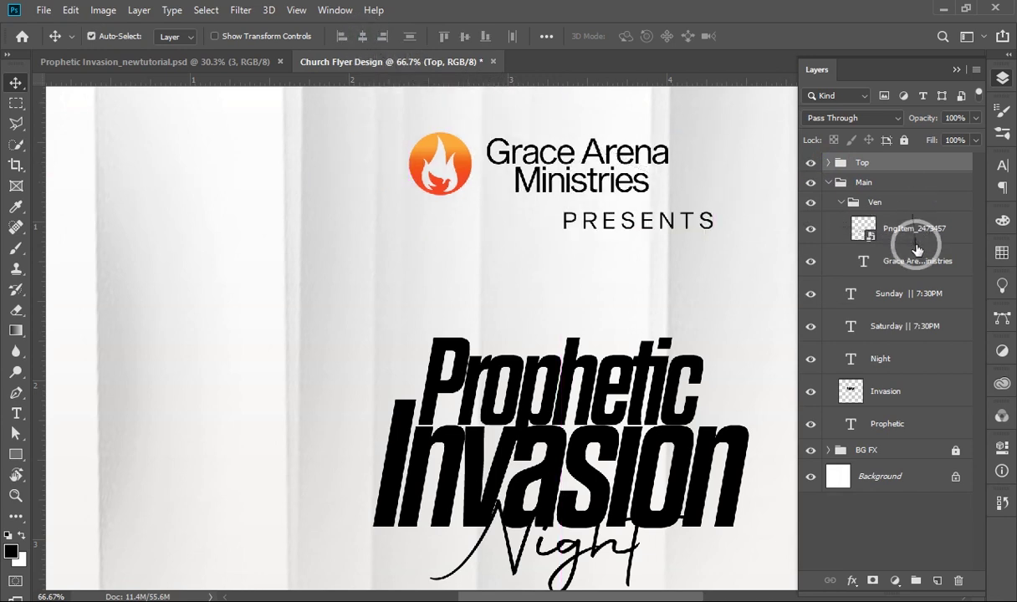
pyautogui.click(828, 163)
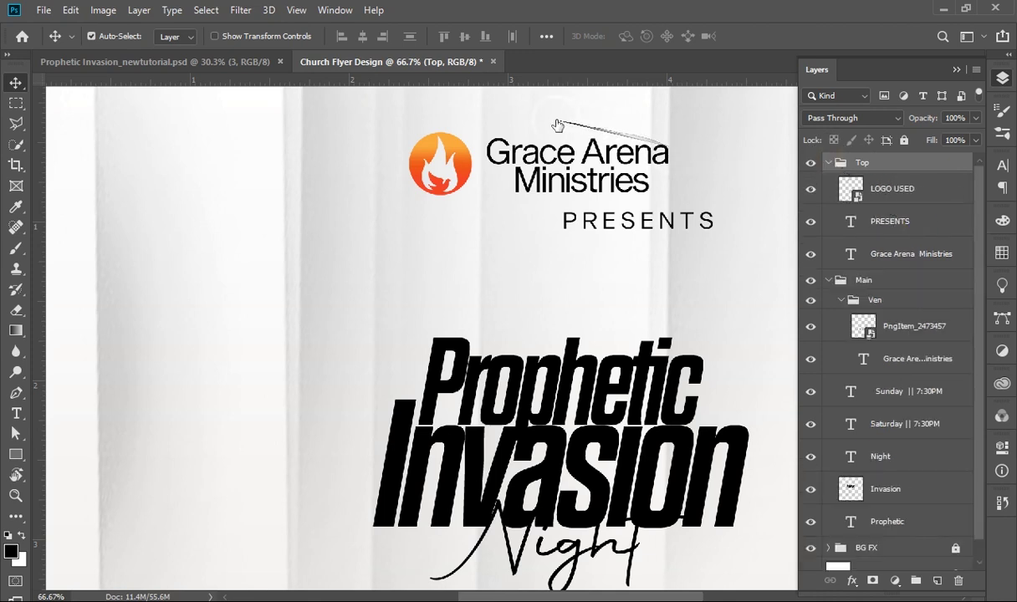
pyautogui.click(363, 46)
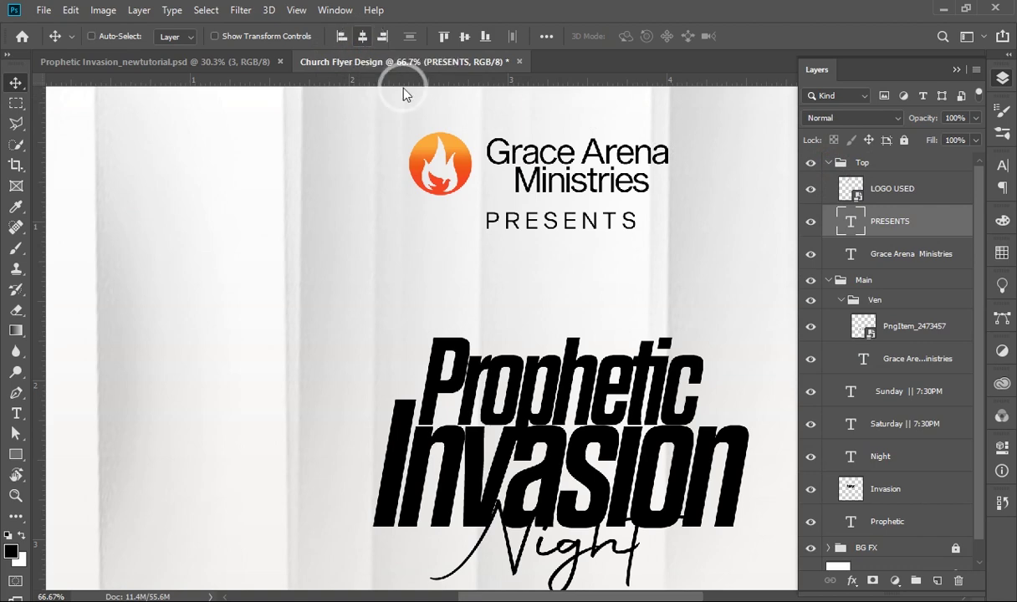
pyautogui.scroll(-5, 468, 175)
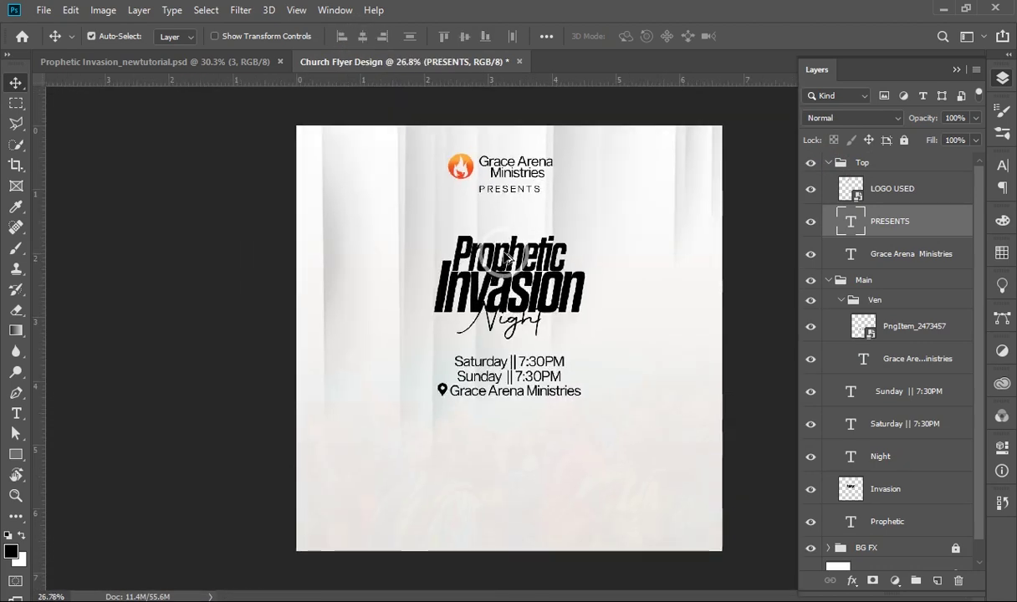
pyautogui.scroll(1, 507, 257)
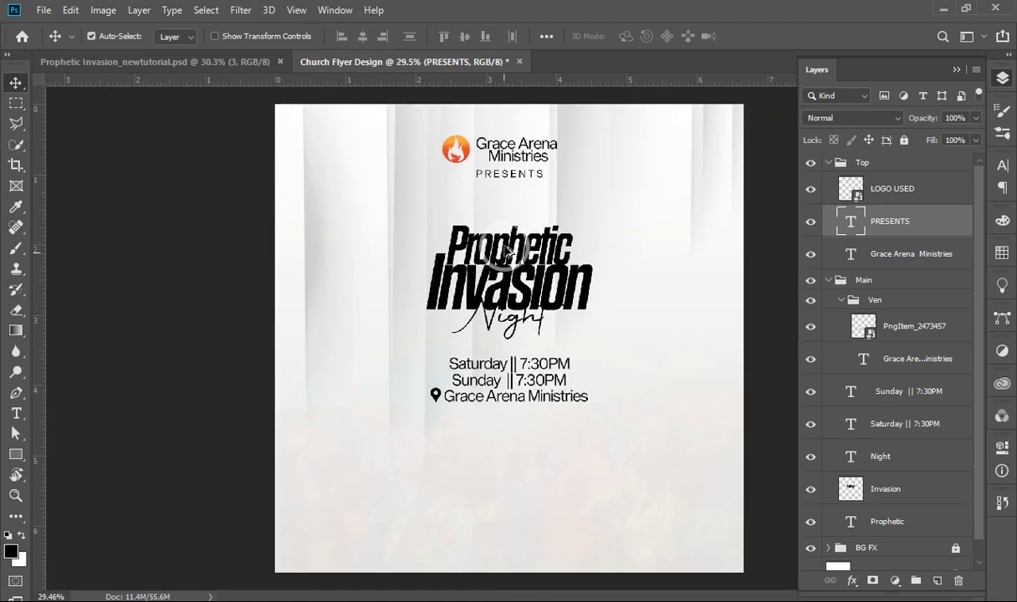
pyautogui.click(499, 154)
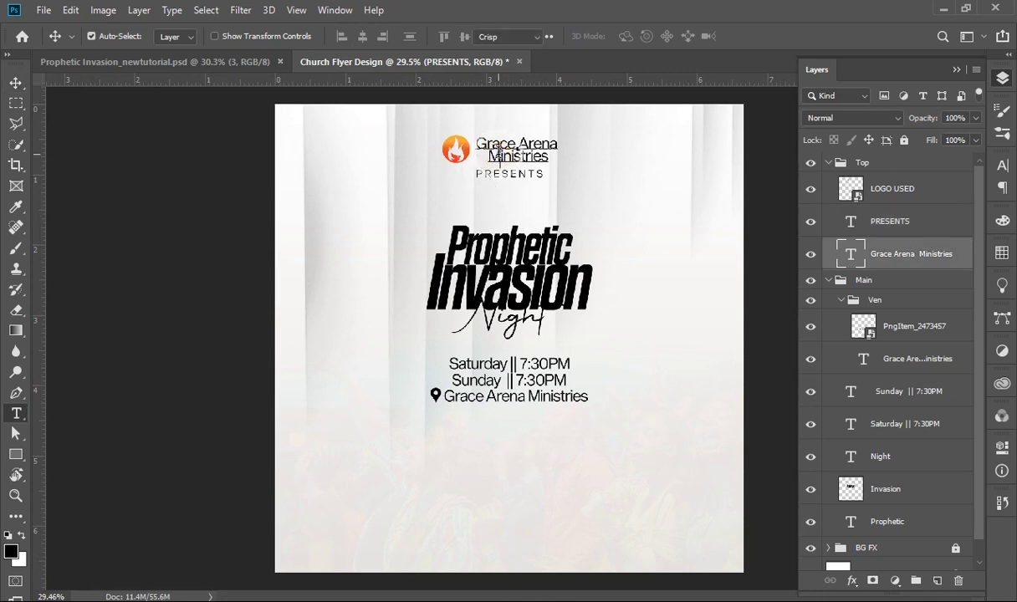
# Left-align the Grace Arena Ministries text and place it snugly beside the logo.
pyautogui.doubleClick(532, 111)
pyautogui.click(563, 38)
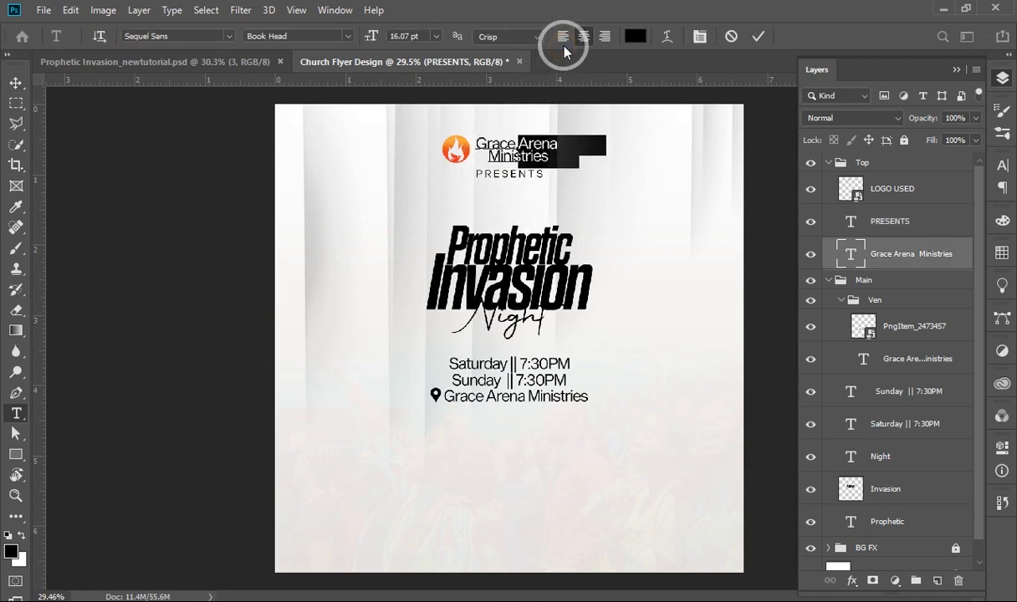
pyautogui.click(756, 38)
pyautogui.press('v')
pyautogui.moveTo(568, 153); pyautogui.dragTo(520, 148)
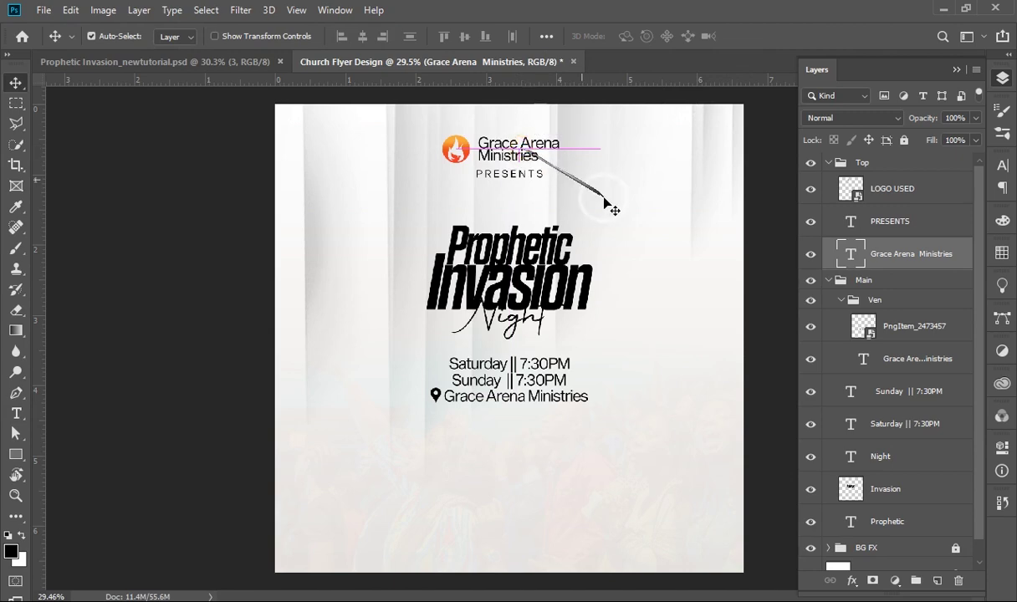
# Collapse the Top and Ven layer groups.
pyautogui.click(829, 165)
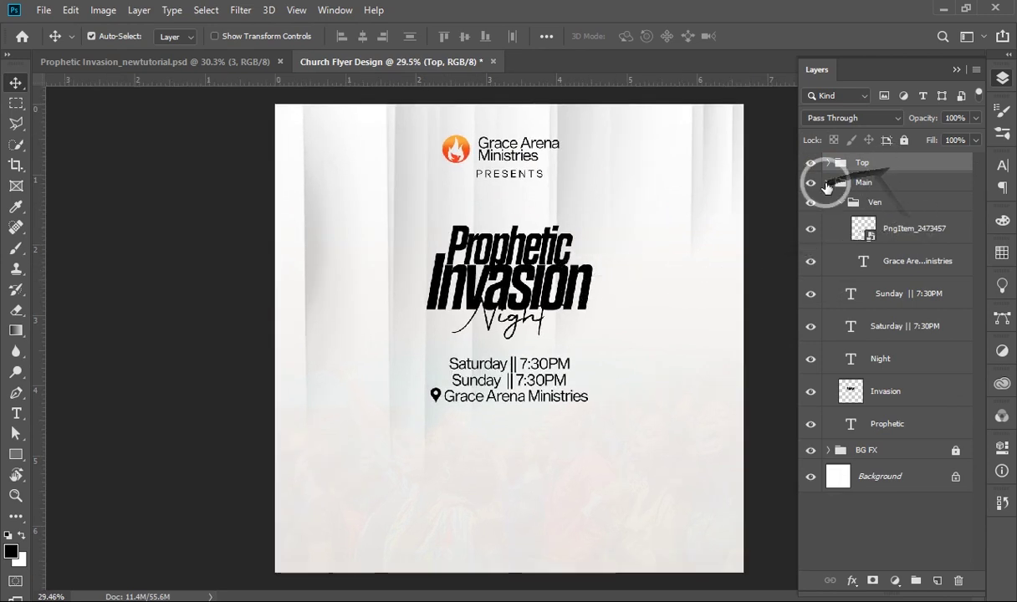
pyautogui.click(842, 203)
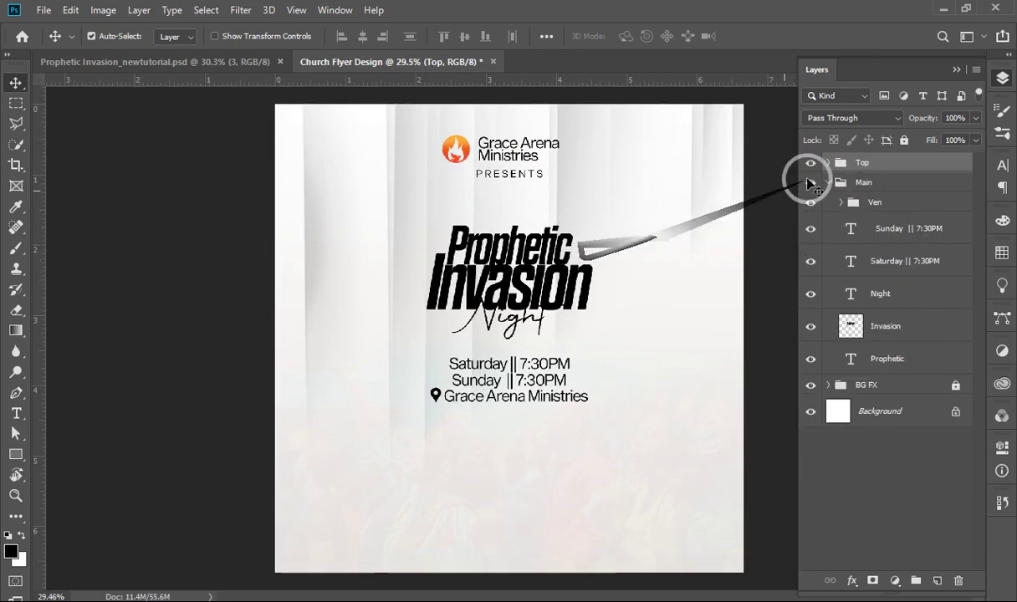
pyautogui.click(901, 326)
# Give Prophetic a Kyoto red-orange gradient overlay at a -17° angle.
pyautogui.click(900, 358)
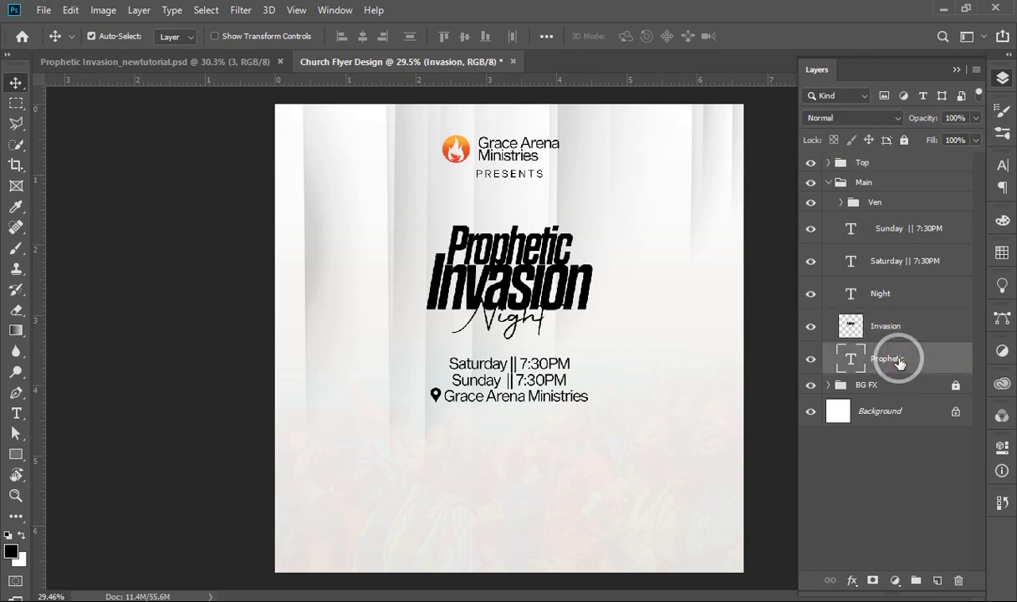
pyautogui.rightClick(897, 358)
pyautogui.click(736, 23)
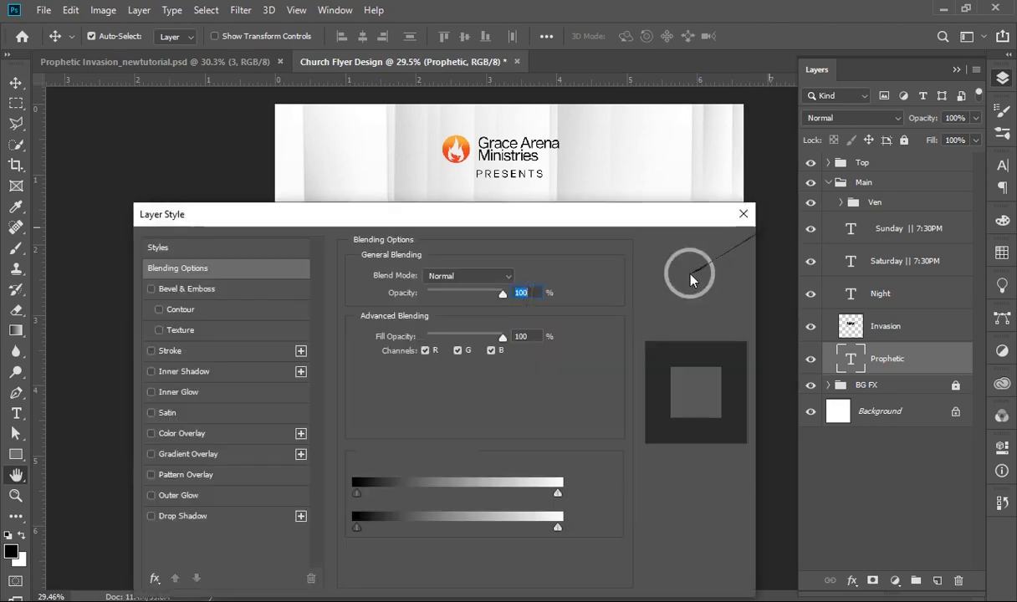
pyautogui.click(181, 454)
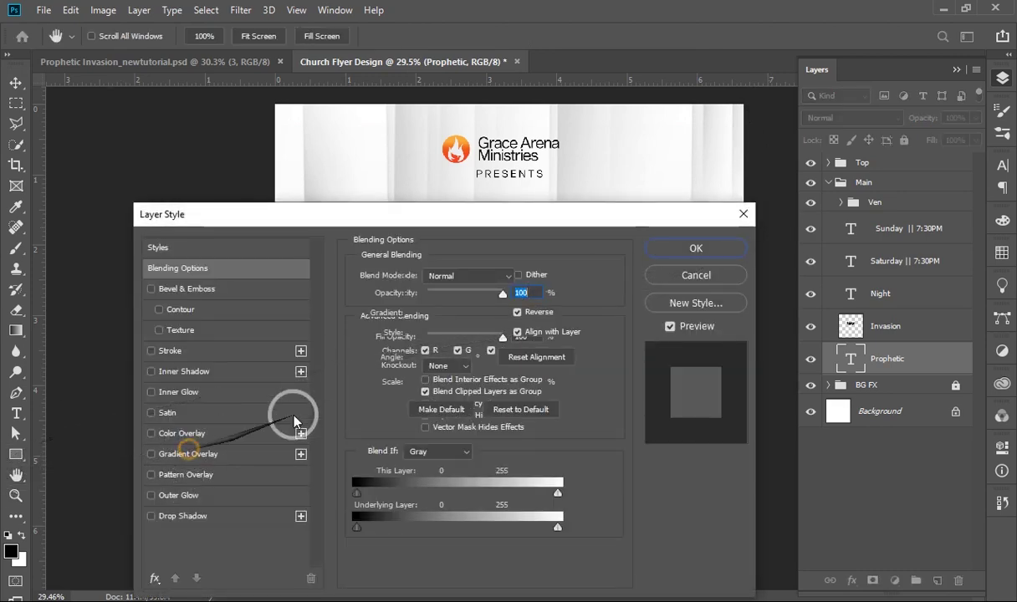
pyautogui.click(465, 314)
pyautogui.click(877, 243)
pyautogui.click(937, 230)
pyautogui.moveTo(539, 215); pyautogui.dragTo(554, 341)
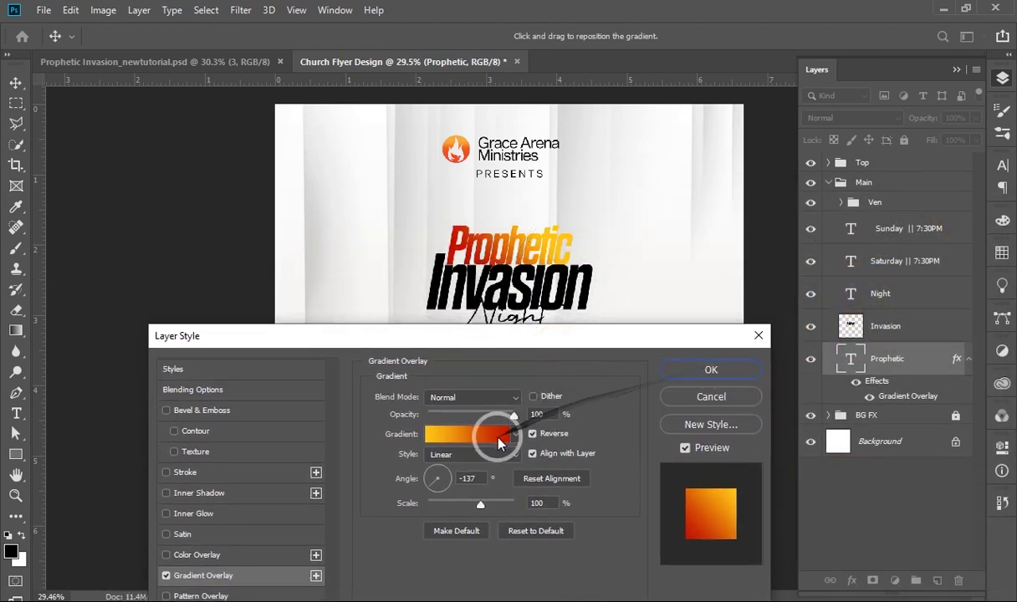
pyautogui.click(498, 435)
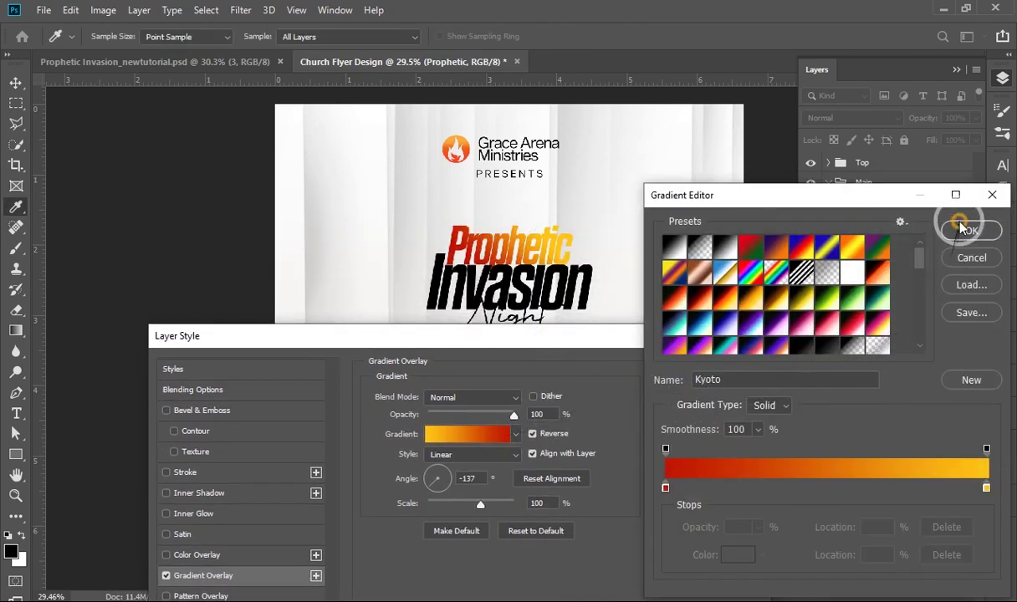
pyautogui.click(973, 228)
pyautogui.moveTo(447, 488); pyautogui.dragTo(455, 481)
pyautogui.click(700, 368)
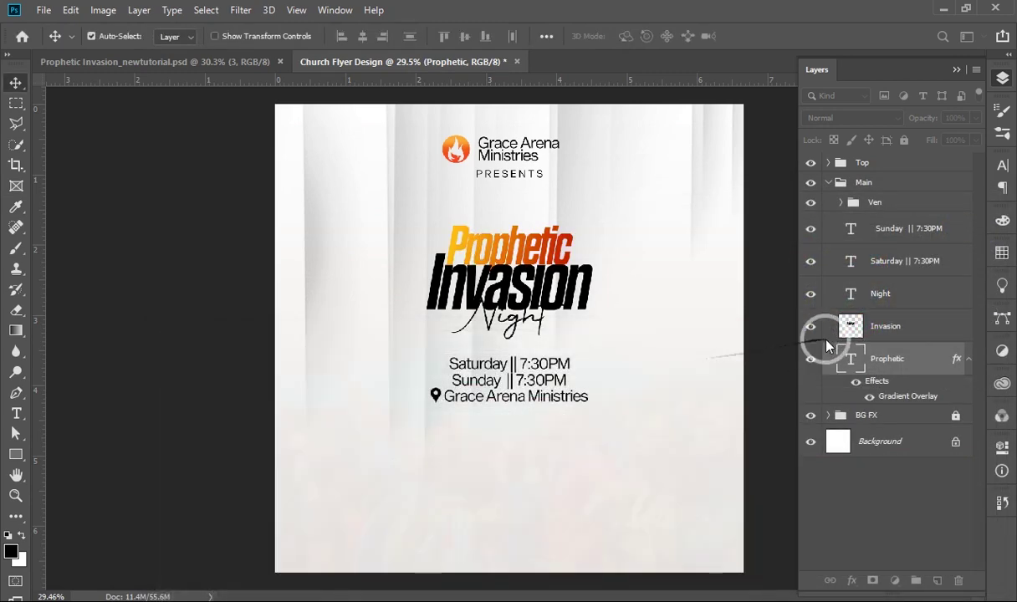
# Copy the Prophetic layer style and paste it onto Invasion.
pyautogui.rightClick(913, 361)
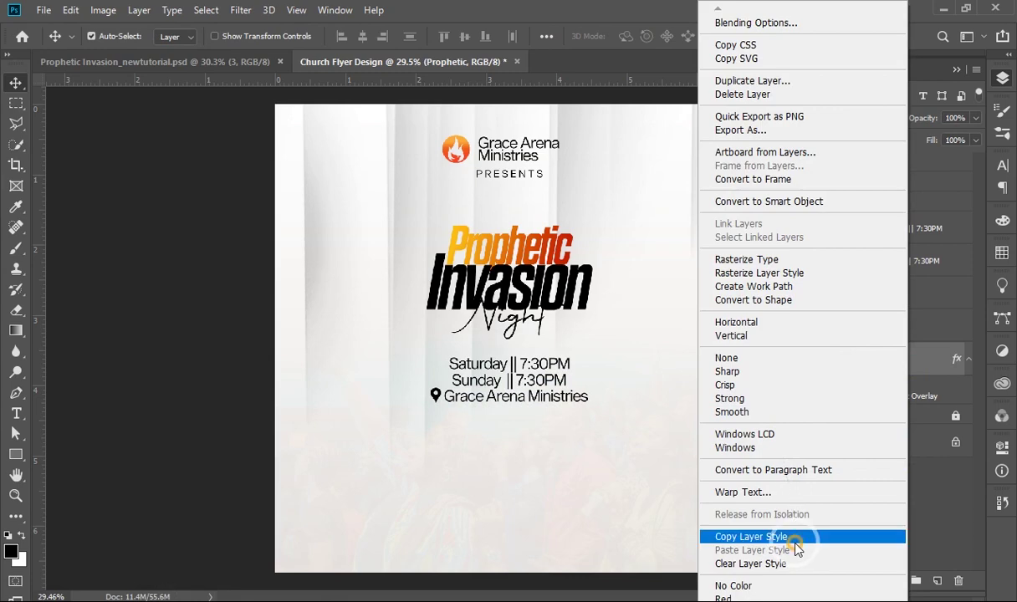
pyautogui.click(751, 536)
pyautogui.rightClick(878, 327)
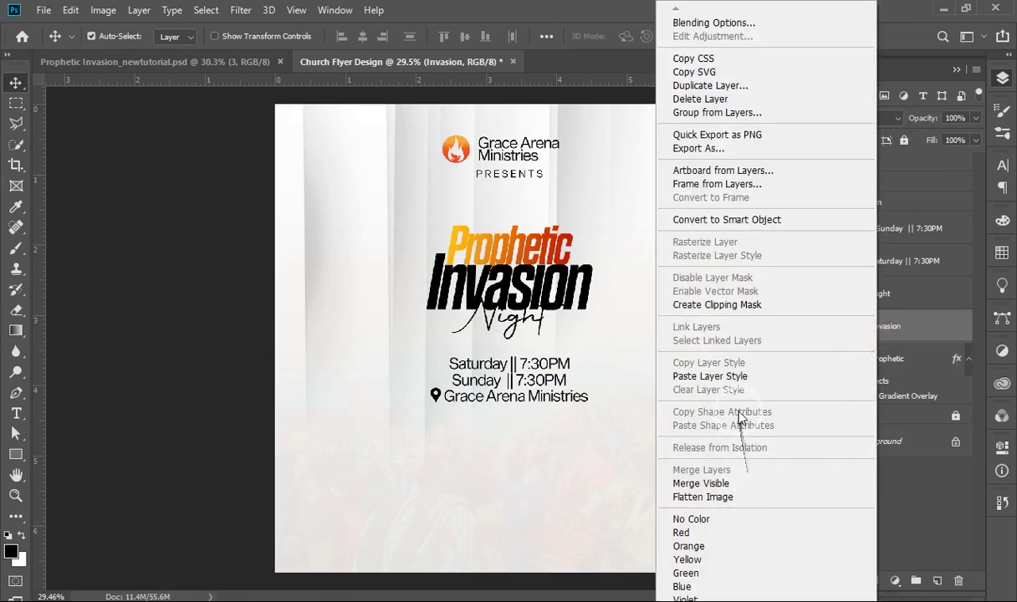
pyautogui.click(709, 376)
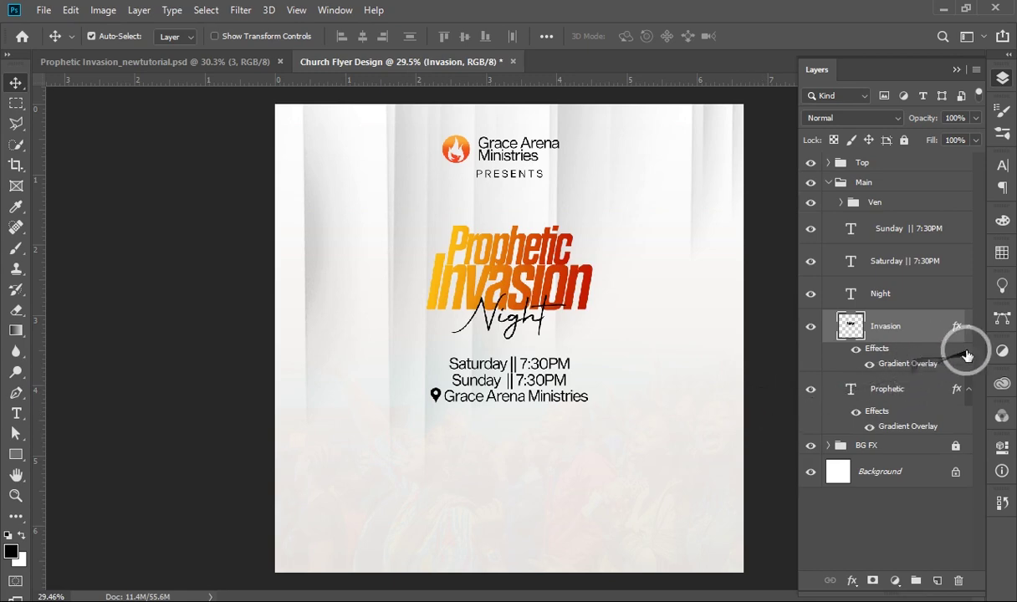
pyautogui.click(968, 326)
# Set the Lens flare layer to Screen blend mode and position the glow over the title.
pyautogui.click(853, 118)
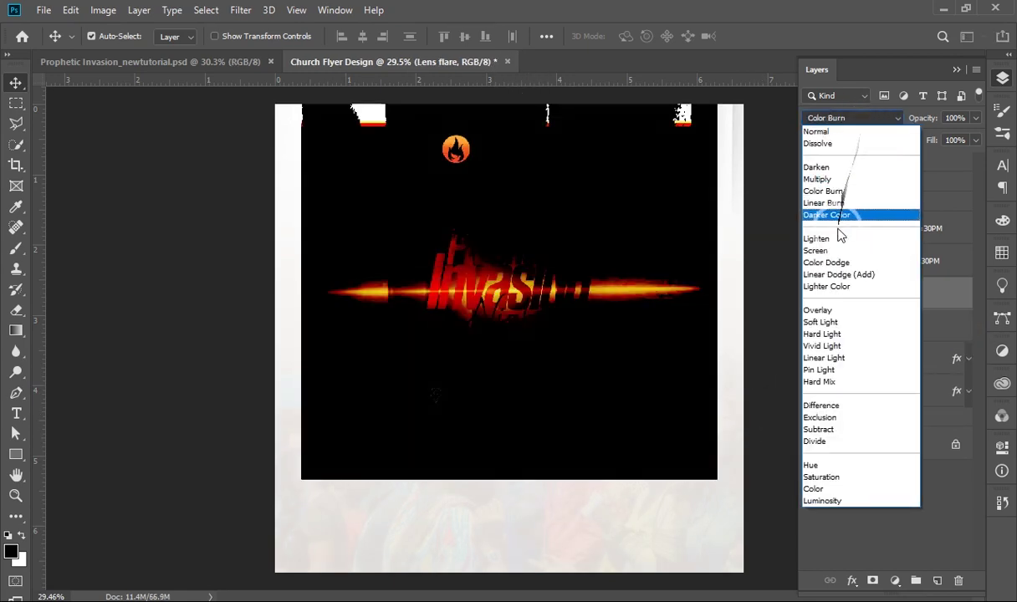
pyautogui.click(816, 250)
pyautogui.moveTo(552, 256)
pyautogui.mouseDown()
pyautogui.moveTo(561, 274)
pyautogui.moveTo(539, 264)
pyautogui.mouseUp()
# Rasterize the Lens flare layer and erase the excess glow left of Invasion.
pyautogui.click(899, 304)
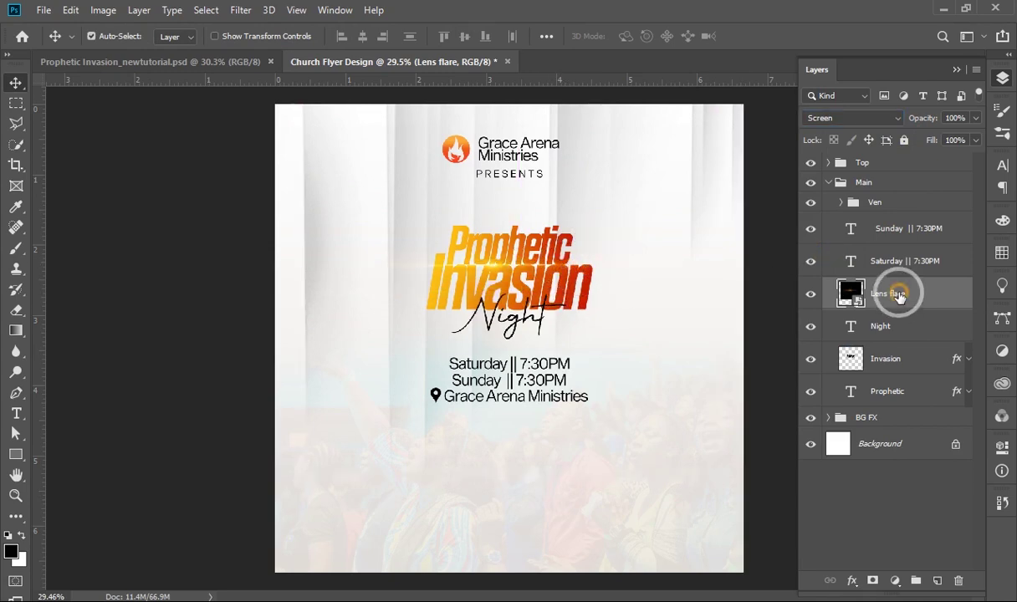
pyautogui.rightClick(895, 294)
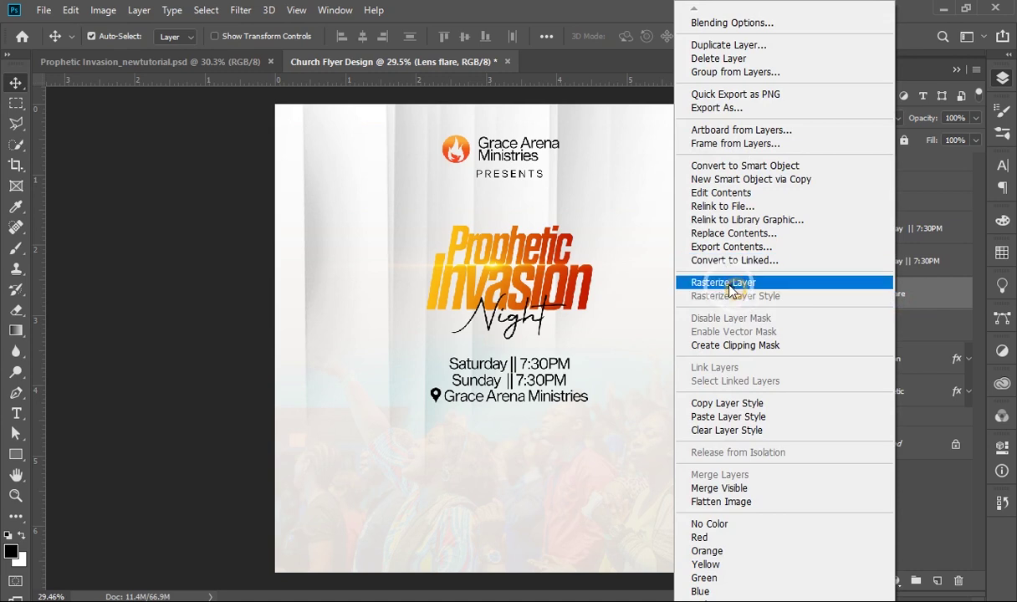
pyautogui.click(729, 284)
pyautogui.press('e')
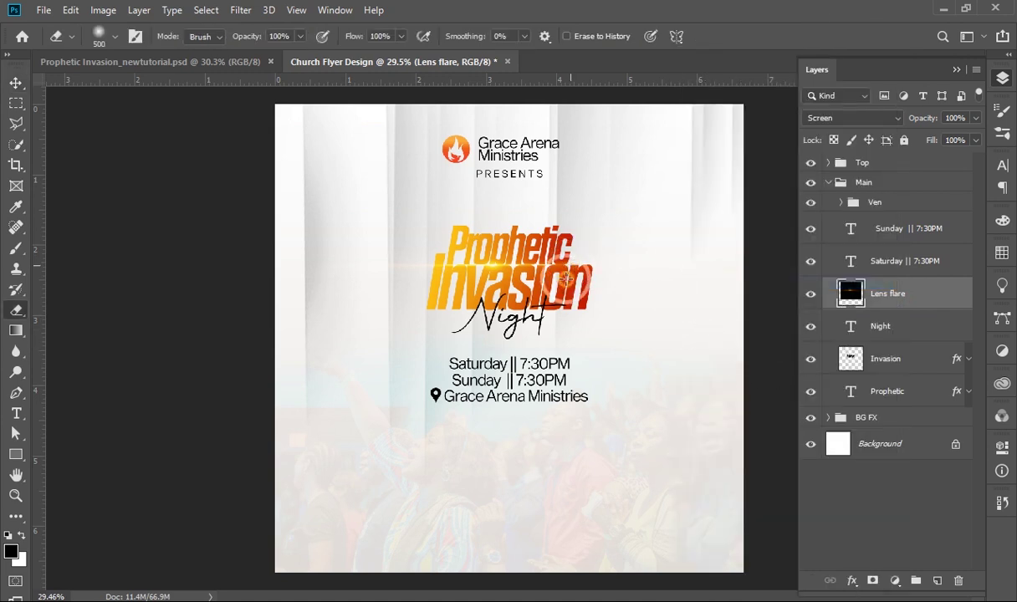
pyautogui.moveTo(554, 276); pyautogui.dragTo(439, 289)
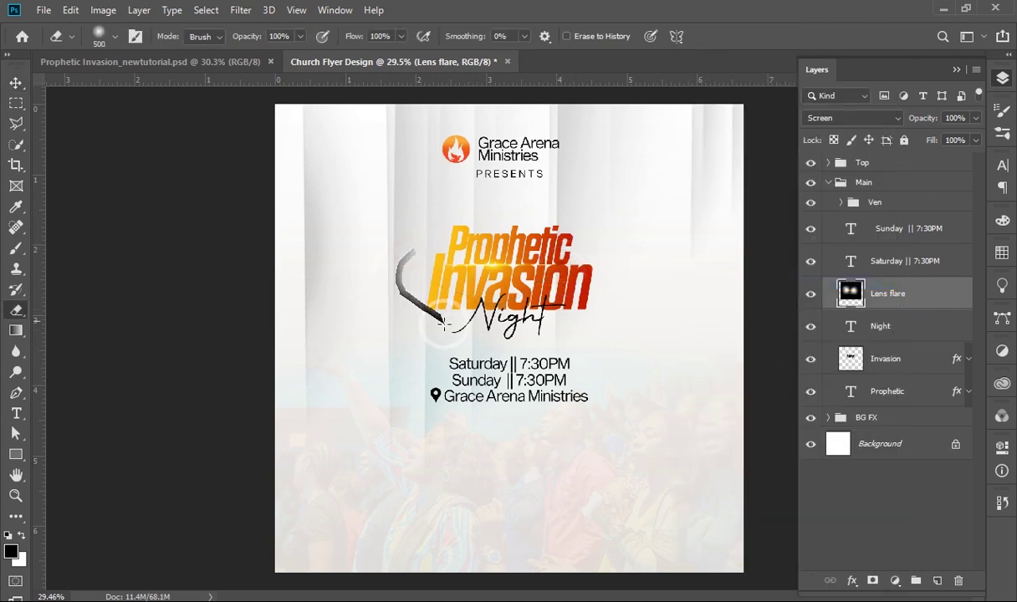
pyautogui.press('v')
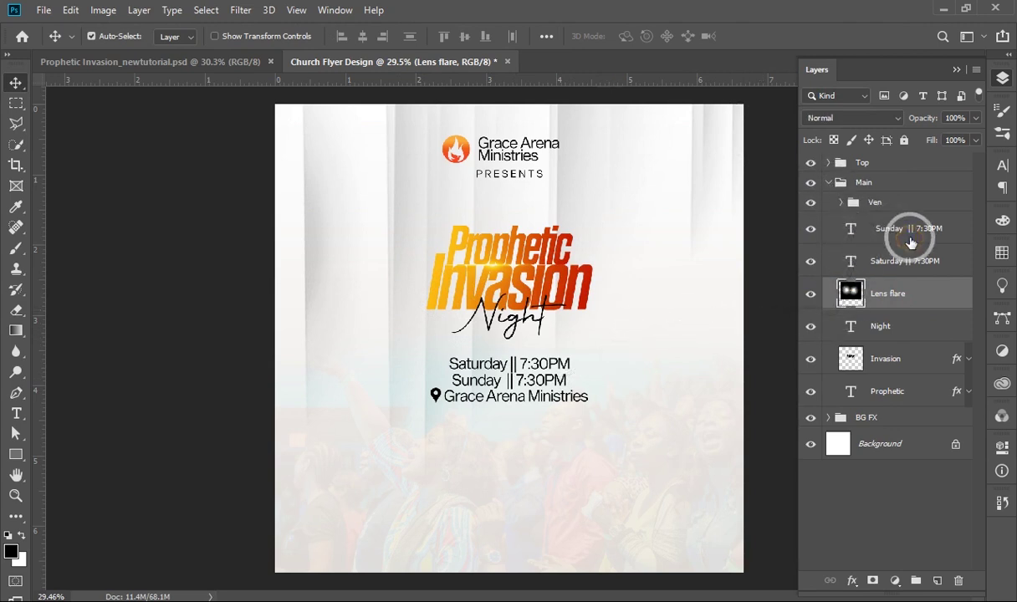
pyautogui.moveTo(845, 284); pyautogui.dragTo(451, 363)
# Colour Saturday with the orange sampled from the Invasion title and copy its hex value.
pyautogui.click(505, 363)
pyautogui.press('t')
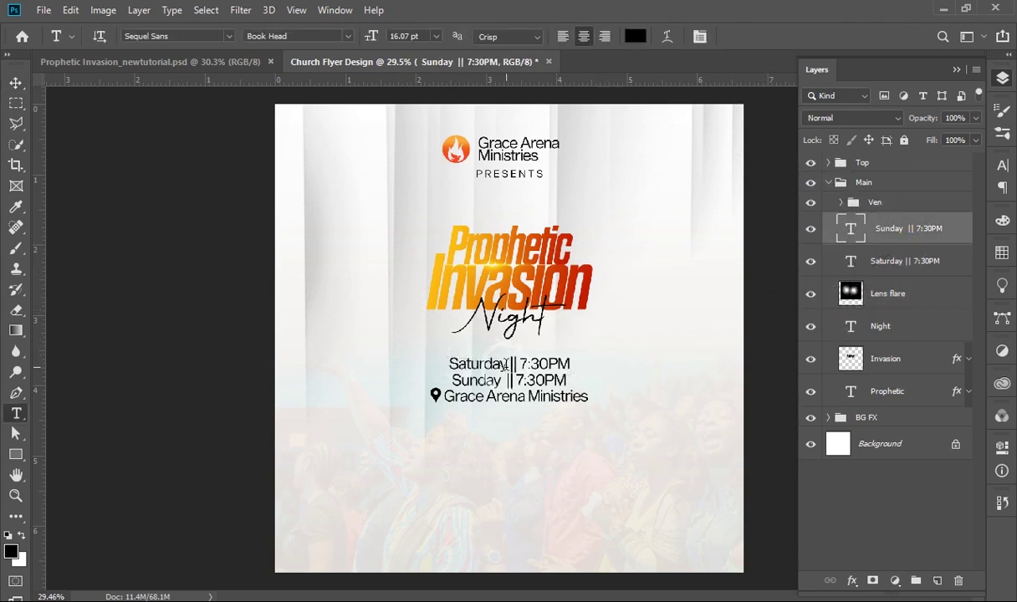
pyautogui.click(482, 366)
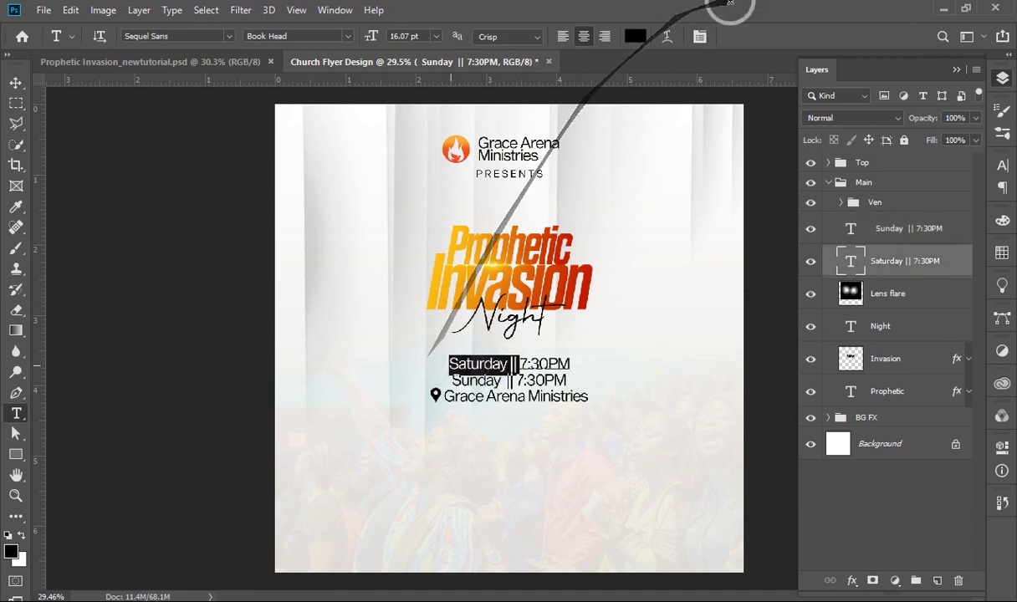
pyautogui.click(635, 37)
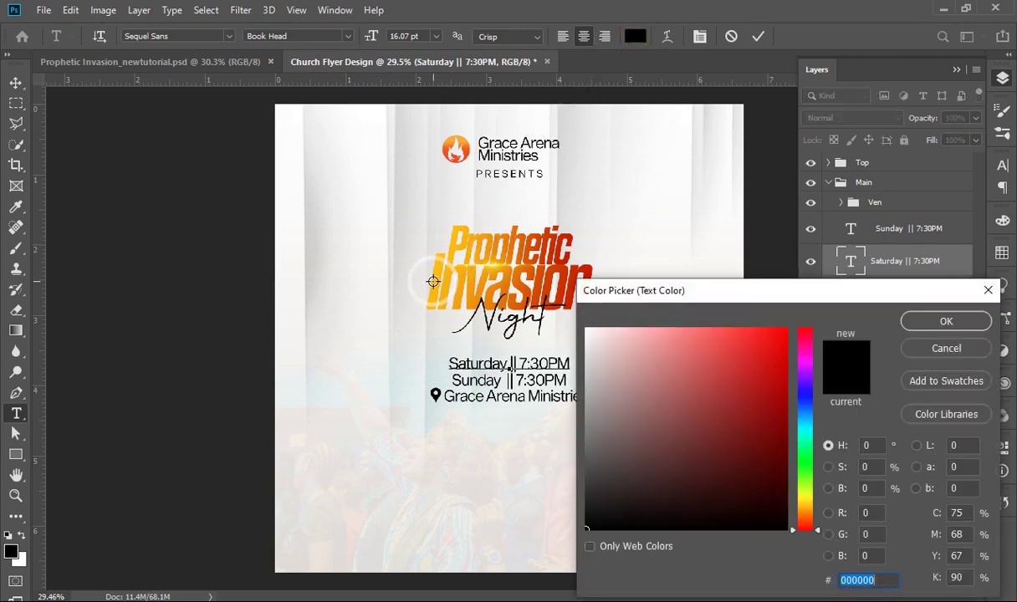
pyautogui.write('fbbb00')
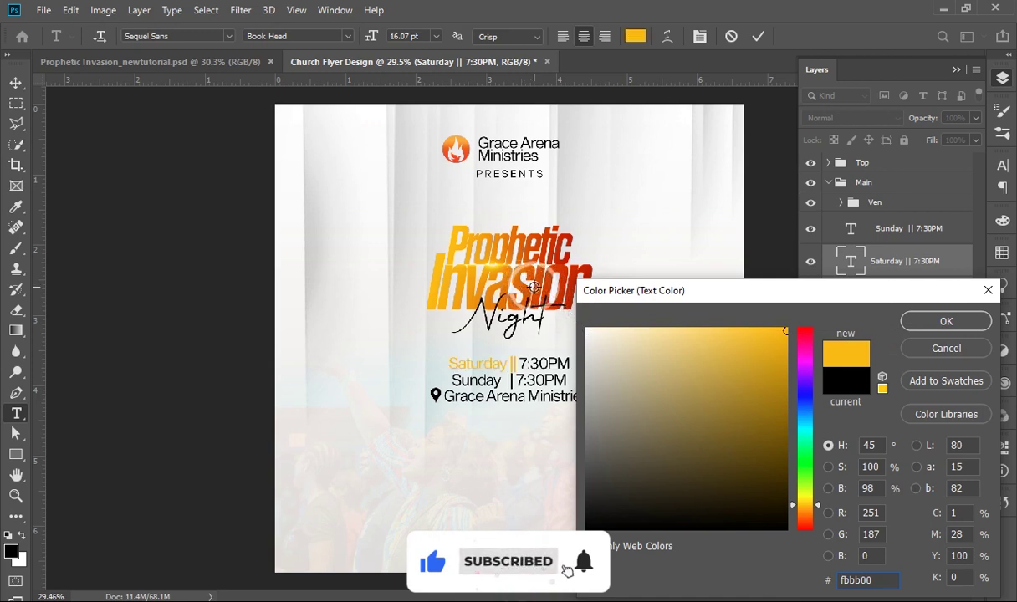
pyautogui.click(508, 274)
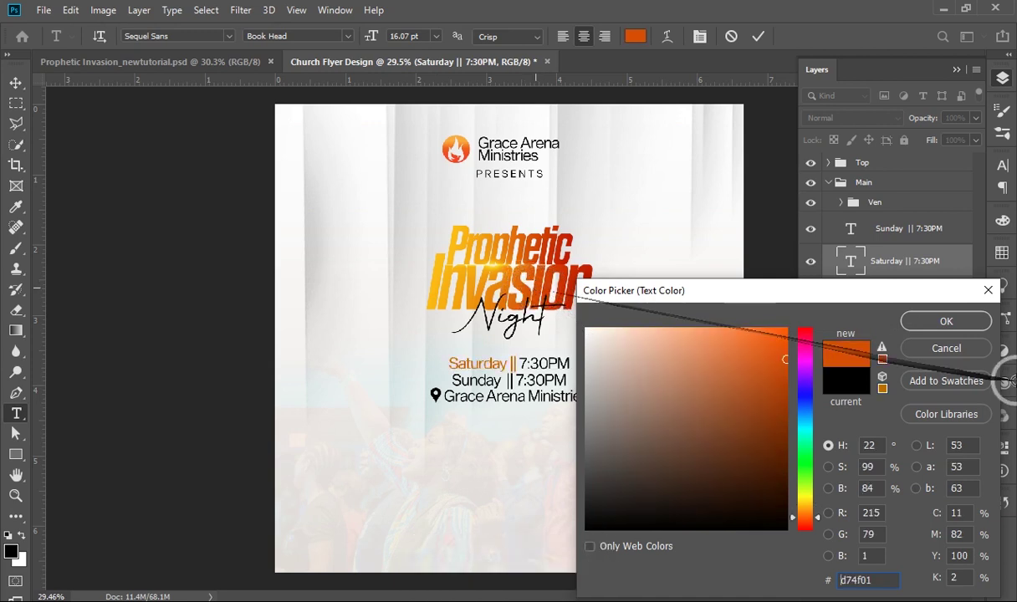
pyautogui.doubleClick(884, 580)
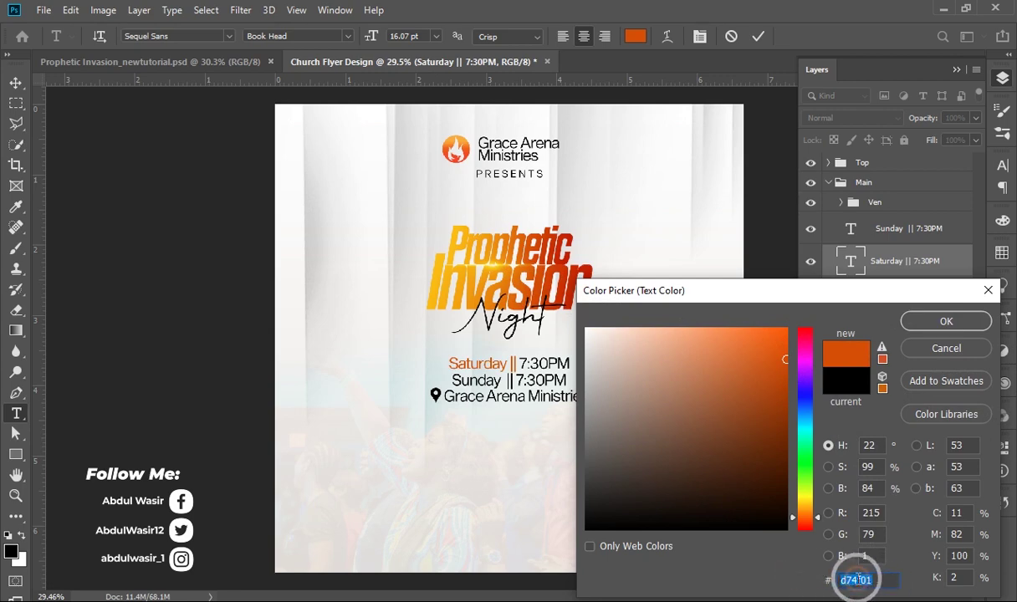
pyautogui.rightClick(857, 580)
pyautogui.click(836, 407)
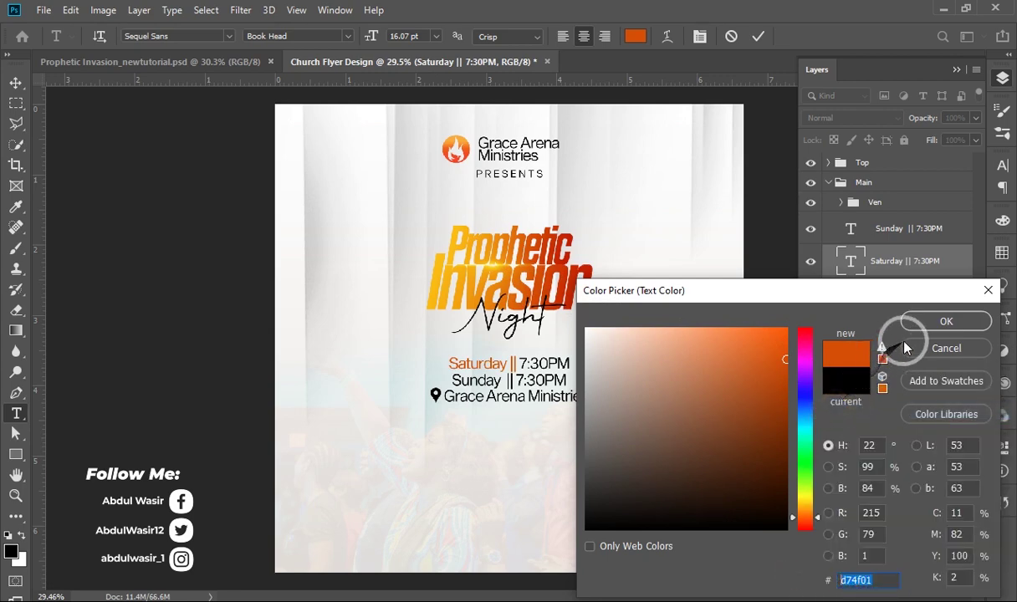
pyautogui.click(920, 321)
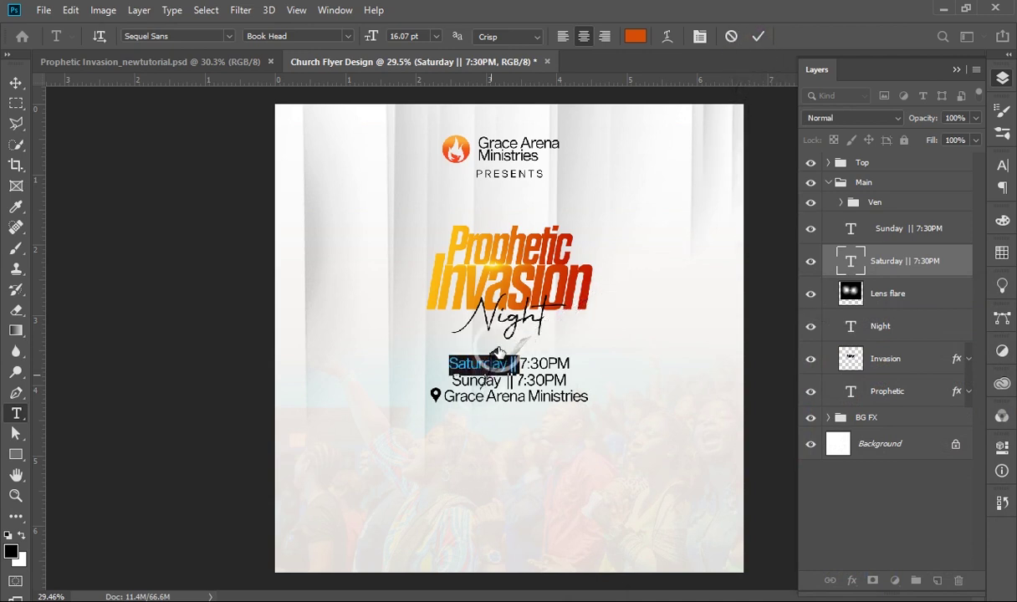
# Colour Sunday with the same pasted orange hex value.
pyautogui.click(510, 380)
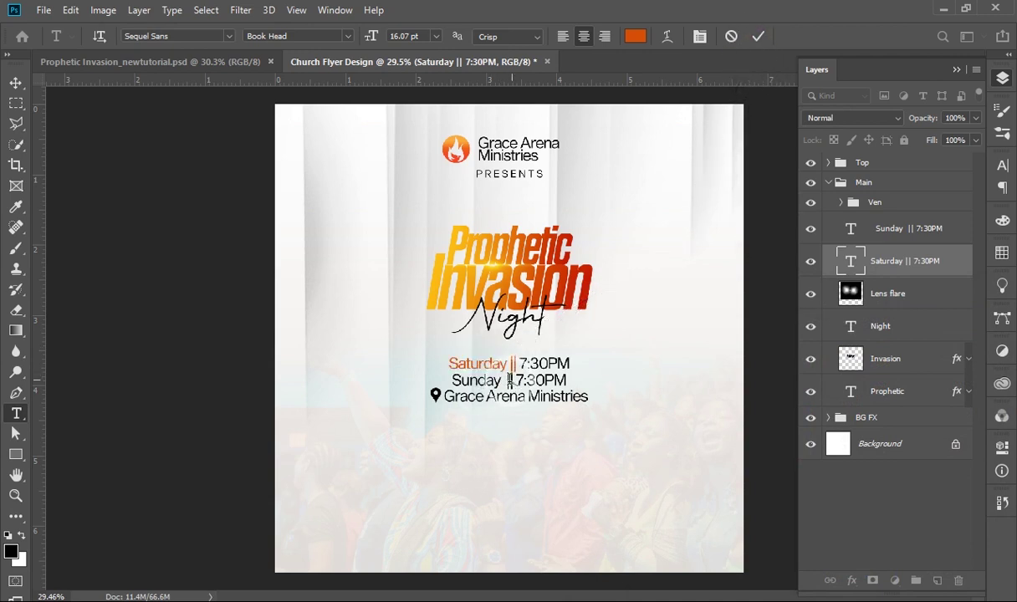
pyautogui.hotkey('ctrl', 'Return')
pyautogui.click(462, 379)
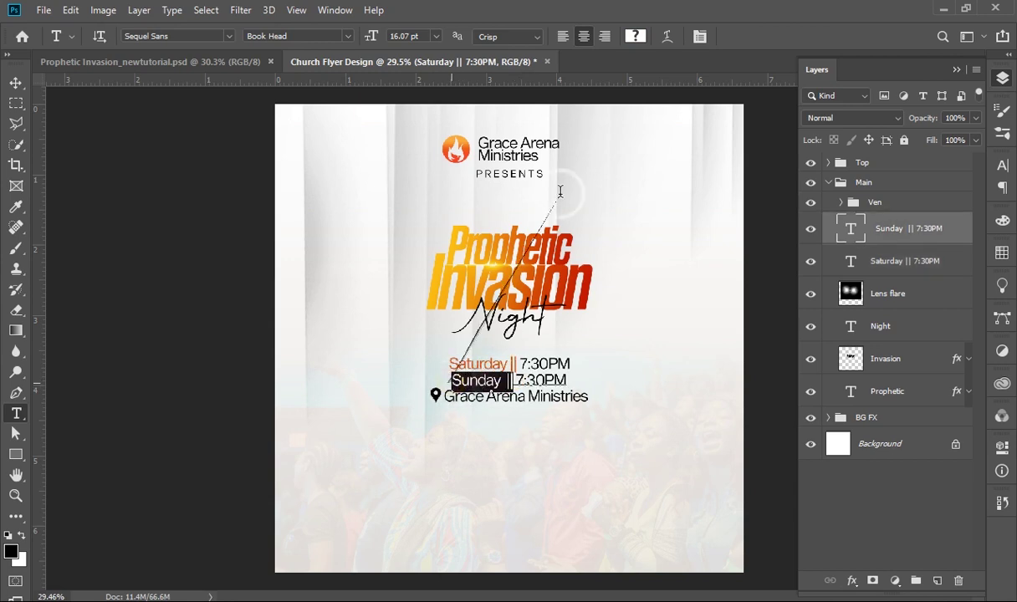
pyautogui.click(631, 36)
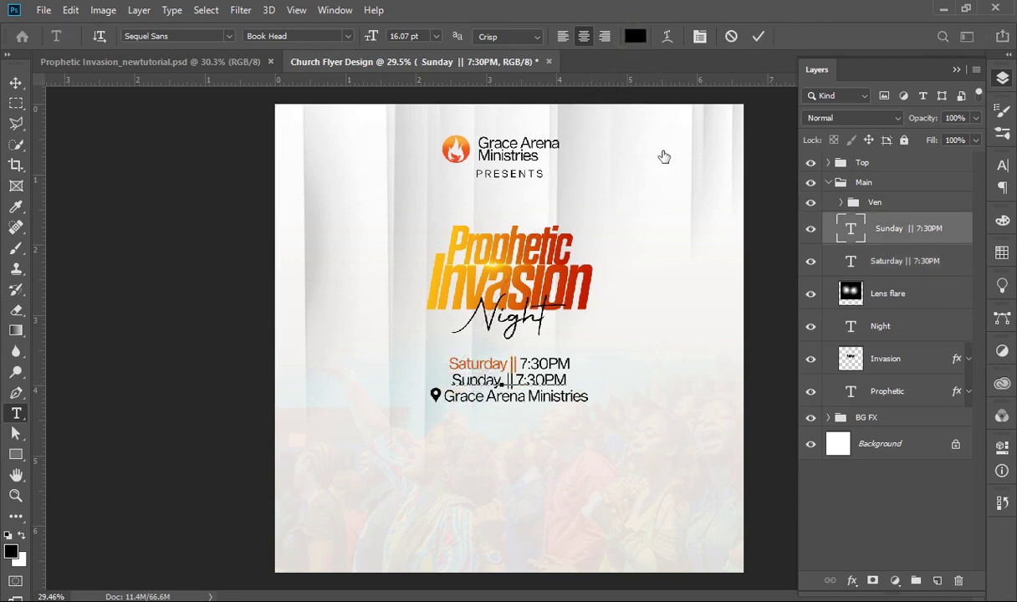
pyautogui.rightClick(865, 580)
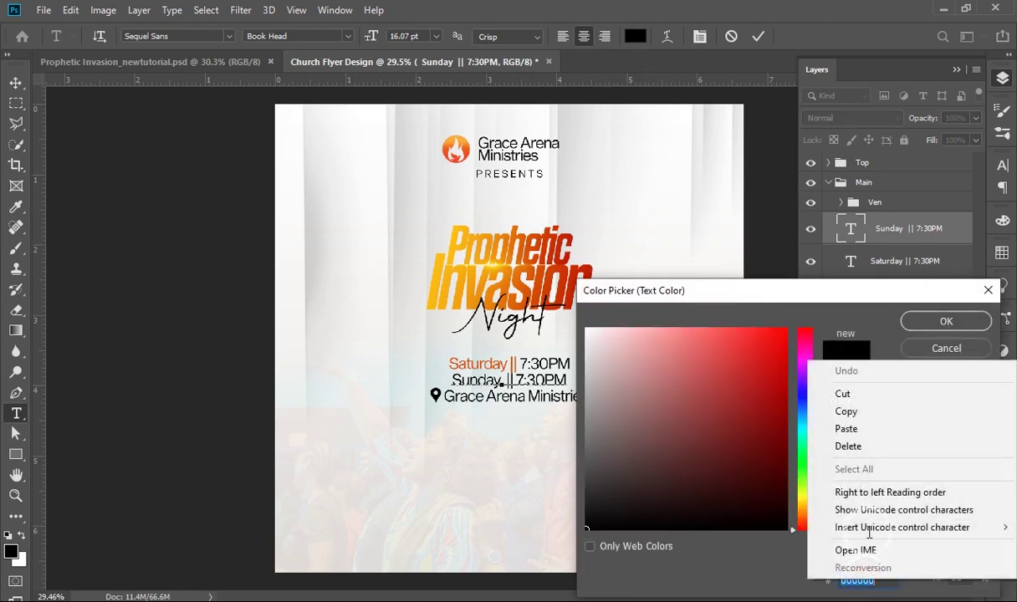
pyautogui.click(846, 429)
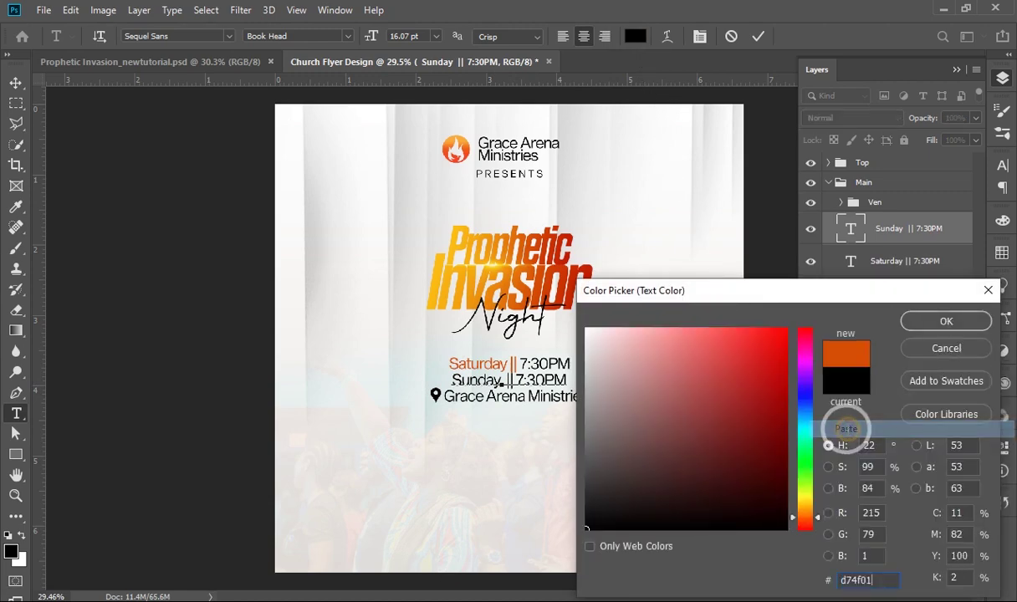
pyautogui.click(943, 321)
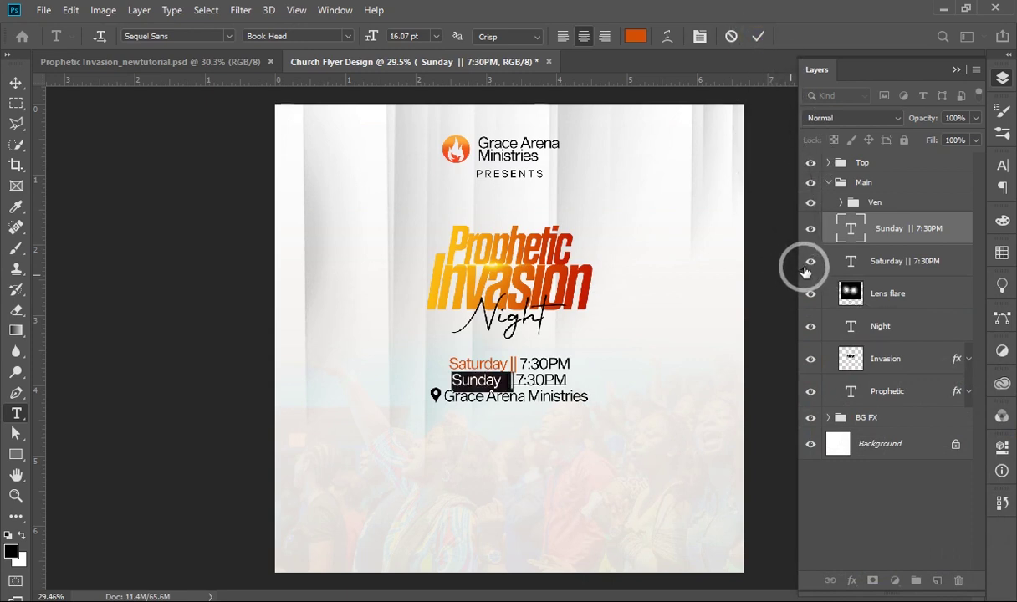
pyautogui.click(833, 218)
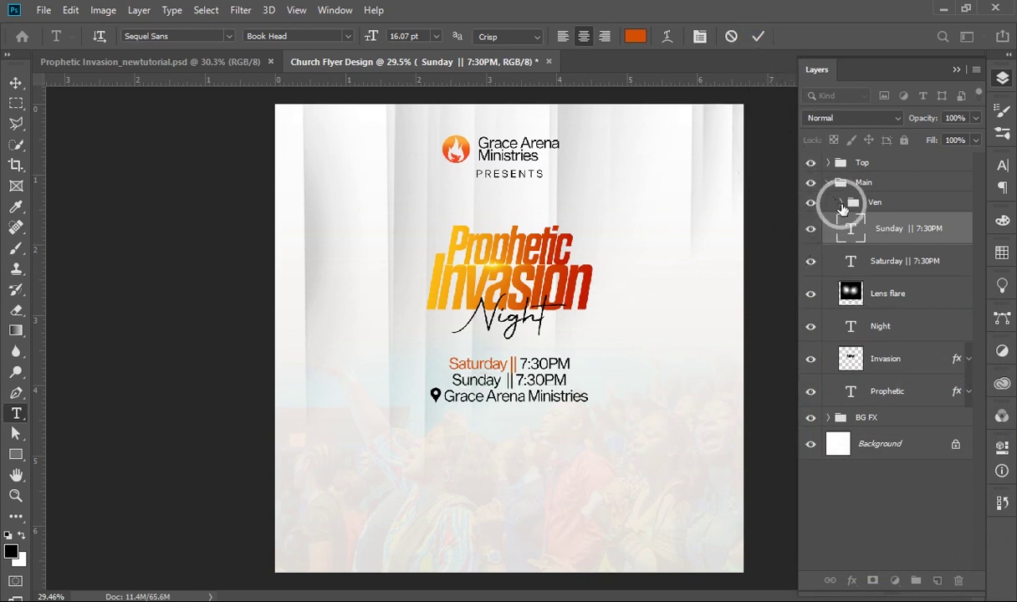
pyautogui.click(840, 203)
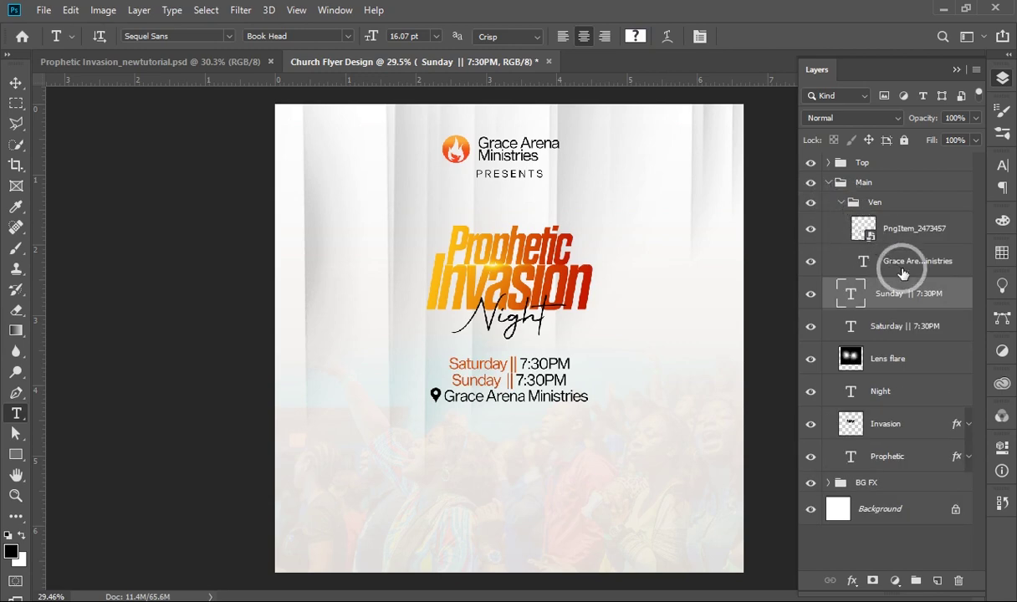
# Add an orange Color Overlay to the location pin layer, matching the day names.
pyautogui.rightClick(870, 235)
pyautogui.click(714, 23)
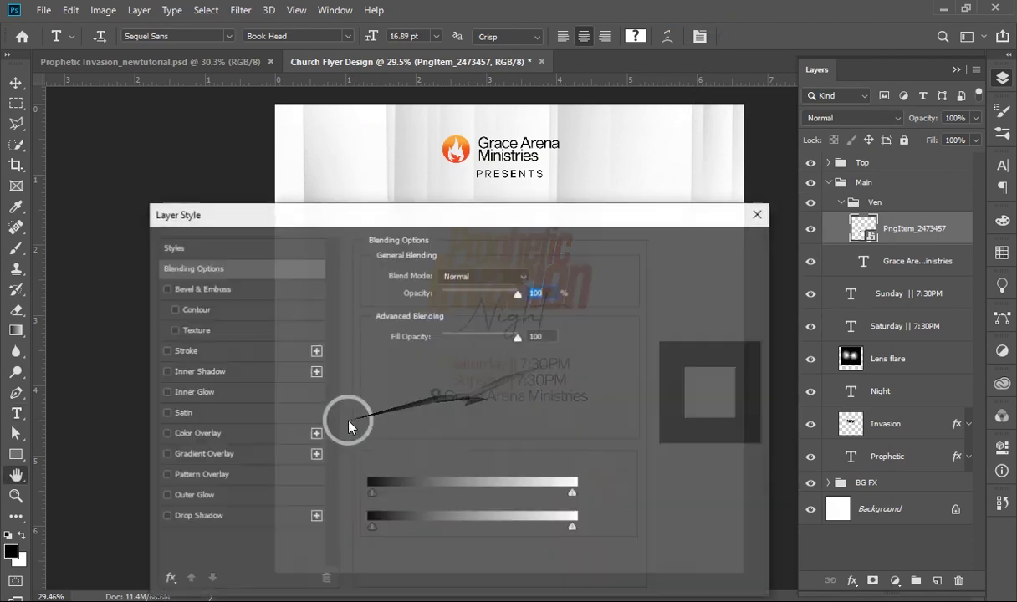
pyautogui.click(257, 433)
pyautogui.click(533, 278)
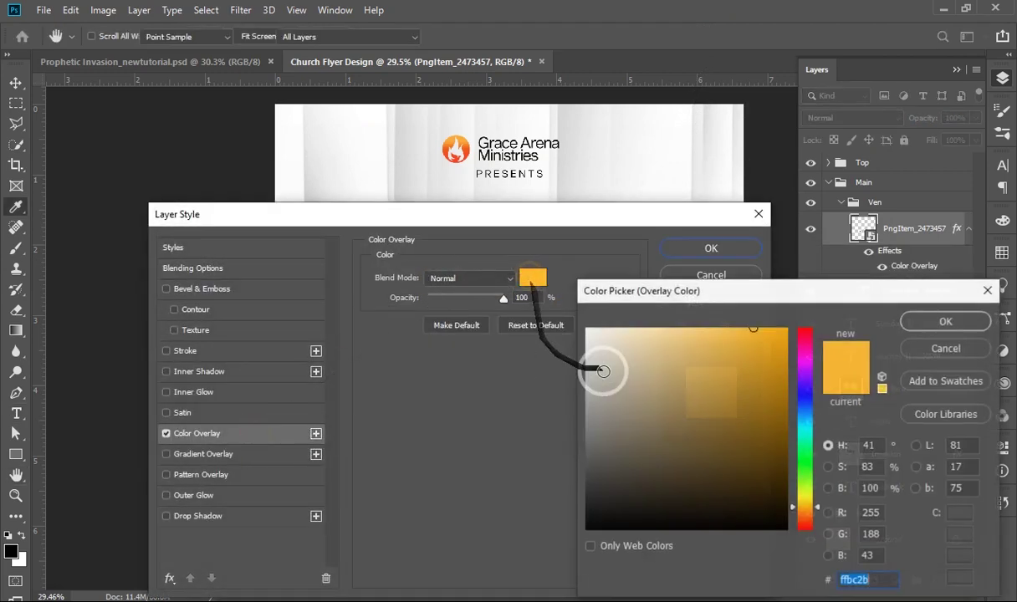
pyautogui.write('e24801')
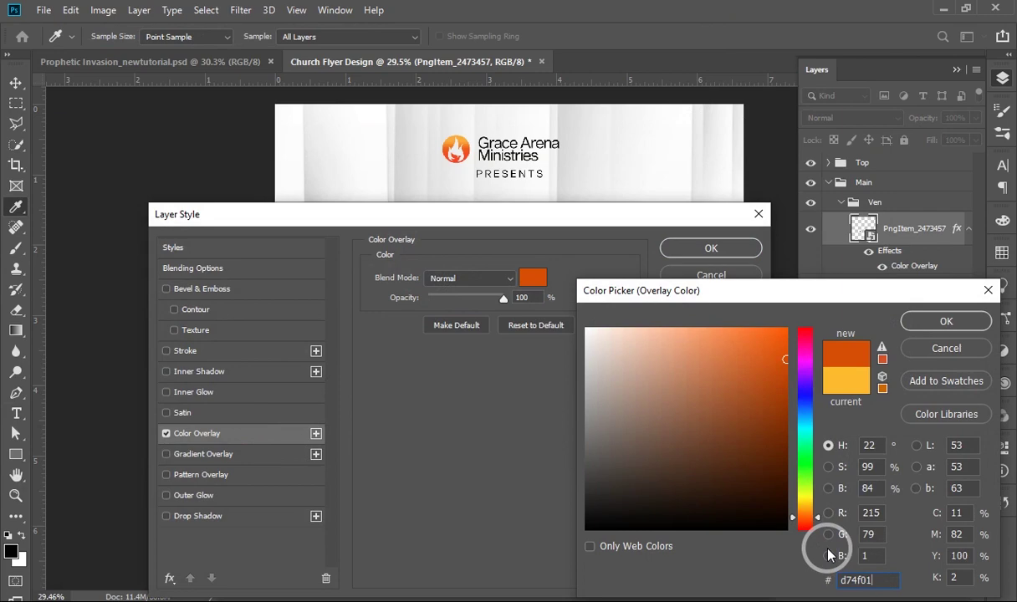
pyautogui.press('Return')
pyautogui.press('Return')
pyautogui.press('t')
pyautogui.moveTo(827, 552); pyautogui.dragTo(843, 213)
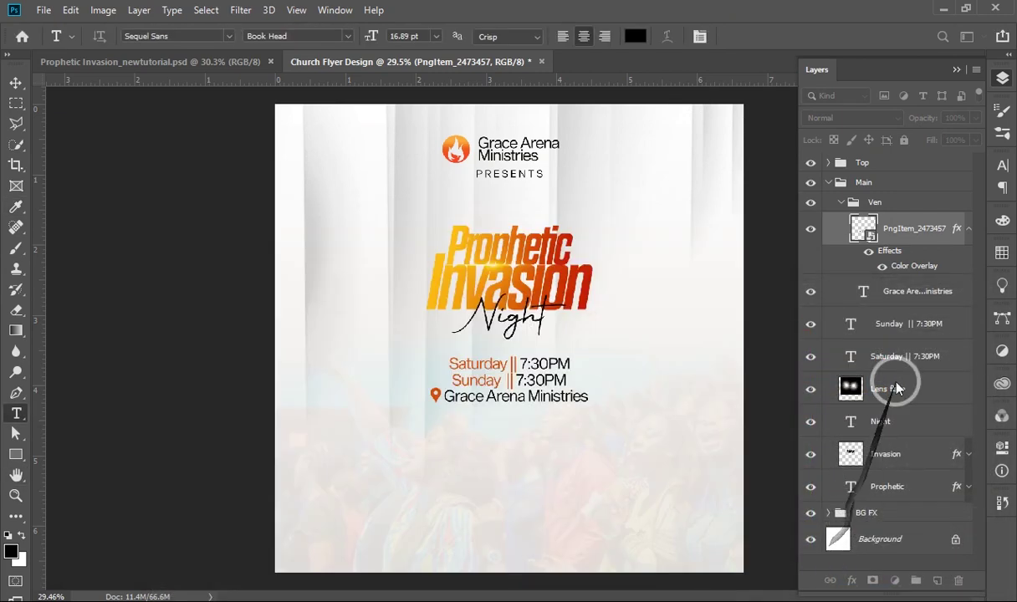
pyautogui.press('v')
pyautogui.click(841, 203)
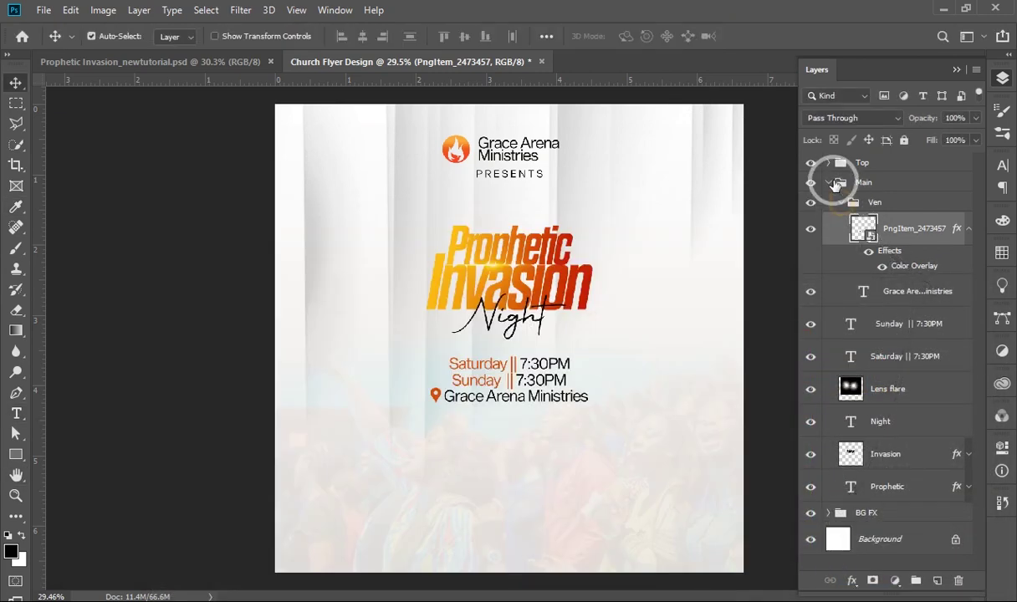
# Centre the Main group horizontally on the flyer canvas.
pyautogui.click(827, 182)
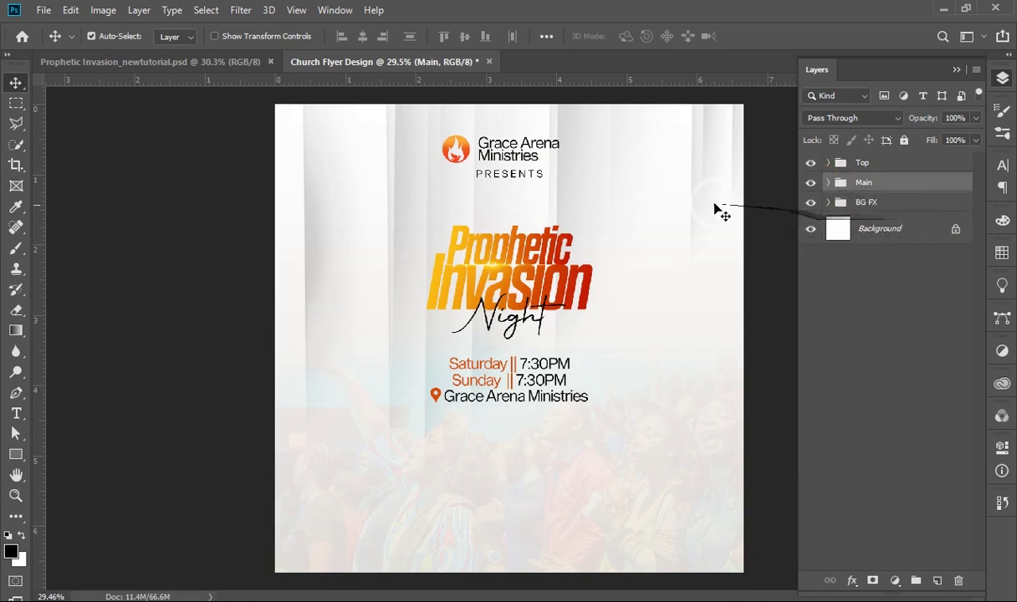
pyautogui.hotkey('ctrl', 'a')
pyautogui.click(363, 36)
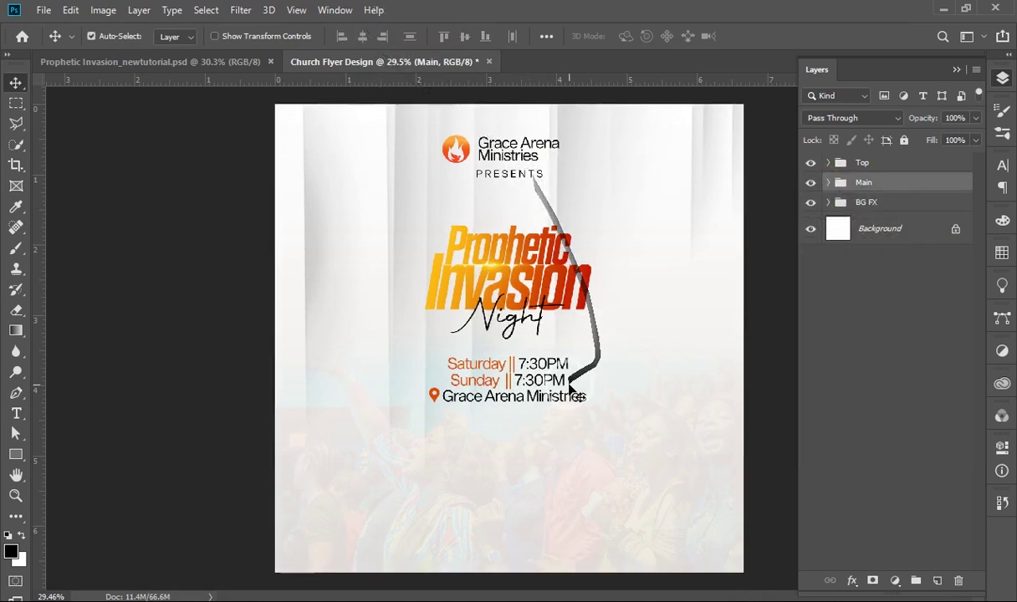
pyautogui.hotkey('ctrl', 'd')
# Nudge the Saturday, Sunday and location lines slightly upward.
pyautogui.click(827, 183)
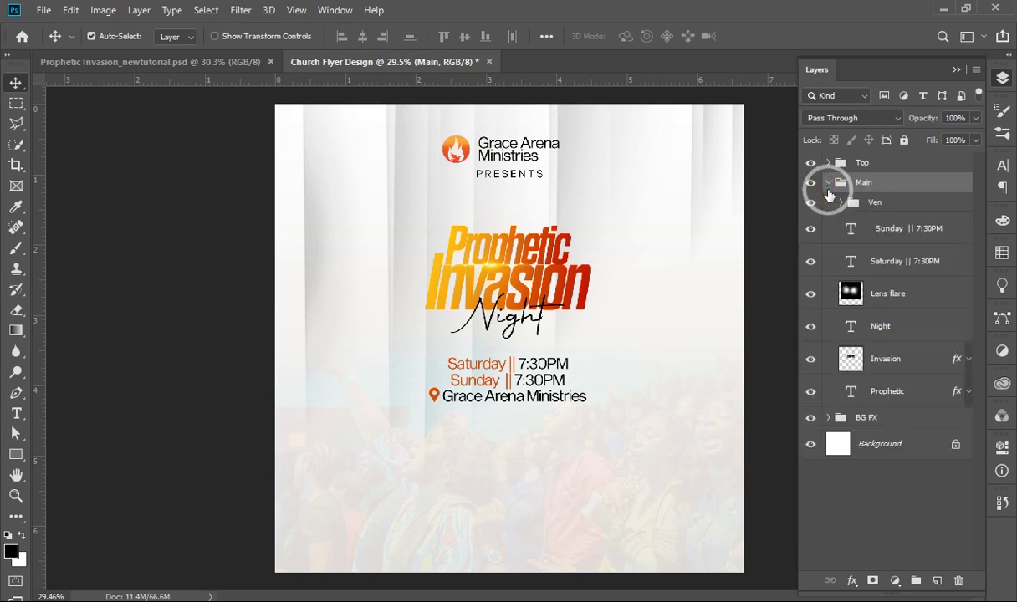
pyautogui.click(878, 206)
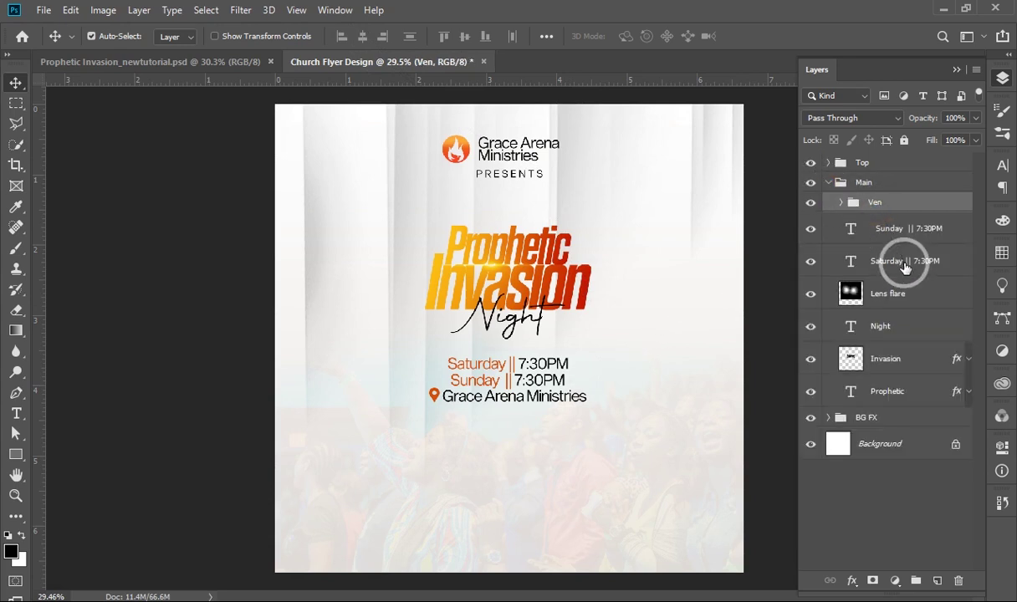
pyautogui.keyDown('shift'); pyautogui.click(905, 268); pyautogui.keyUp('shift')
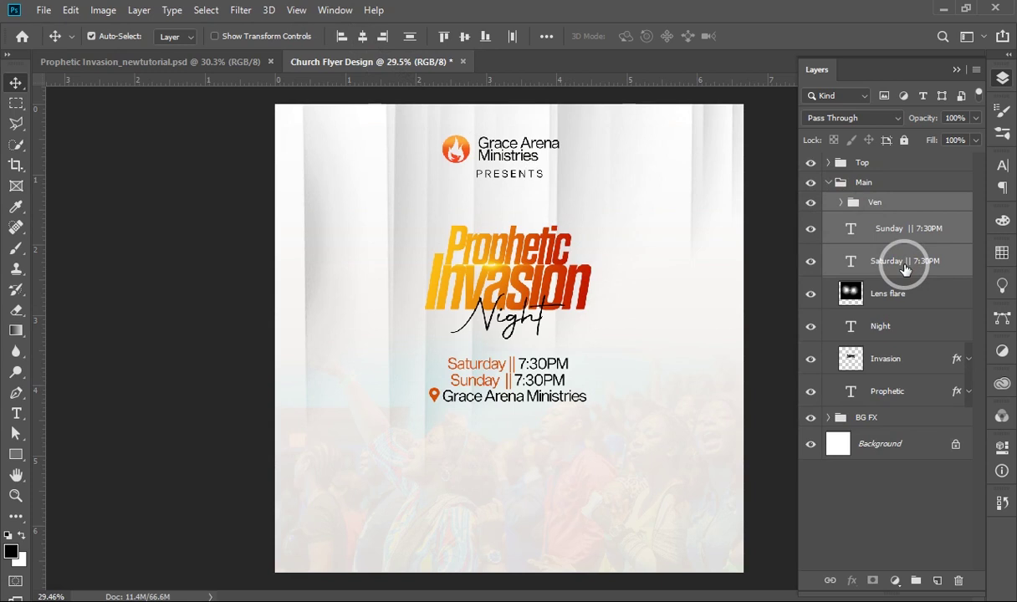
pyautogui.press('Up')
pyautogui.press('Up')
pyautogui.press('Up')
pyautogui.press('Up')
pyautogui.press('Up')
pyautogui.press('Up')
pyautogui.press('Up')
pyautogui.press('Up')
pyautogui.press('Up')
pyautogui.press('Up')
pyautogui.press('Up')
pyautogui.press('Up')
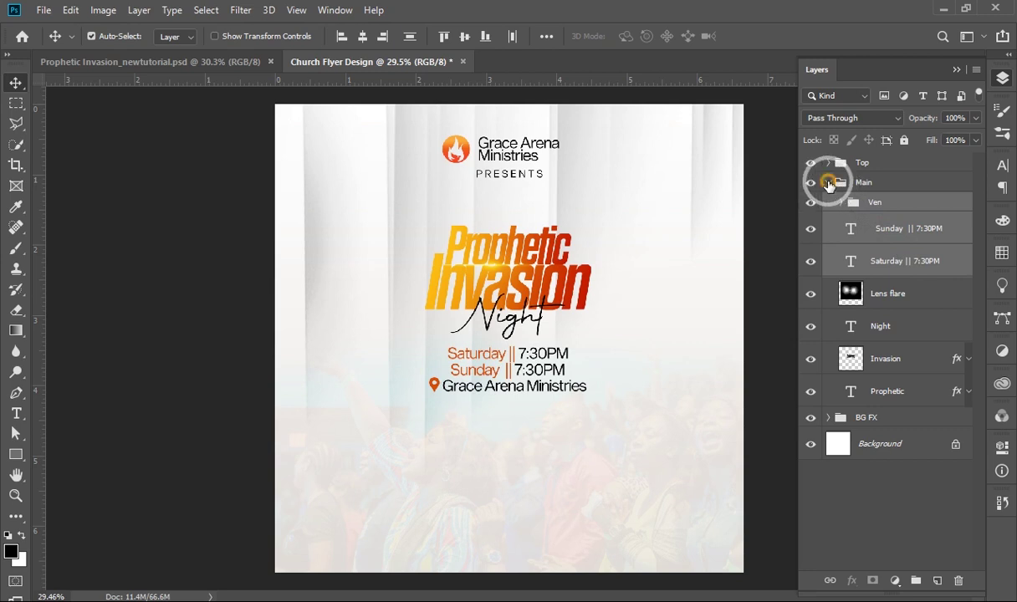
# Collapse the Main group and add a new empty layer above the Top group.
pyautogui.click(843, 171)
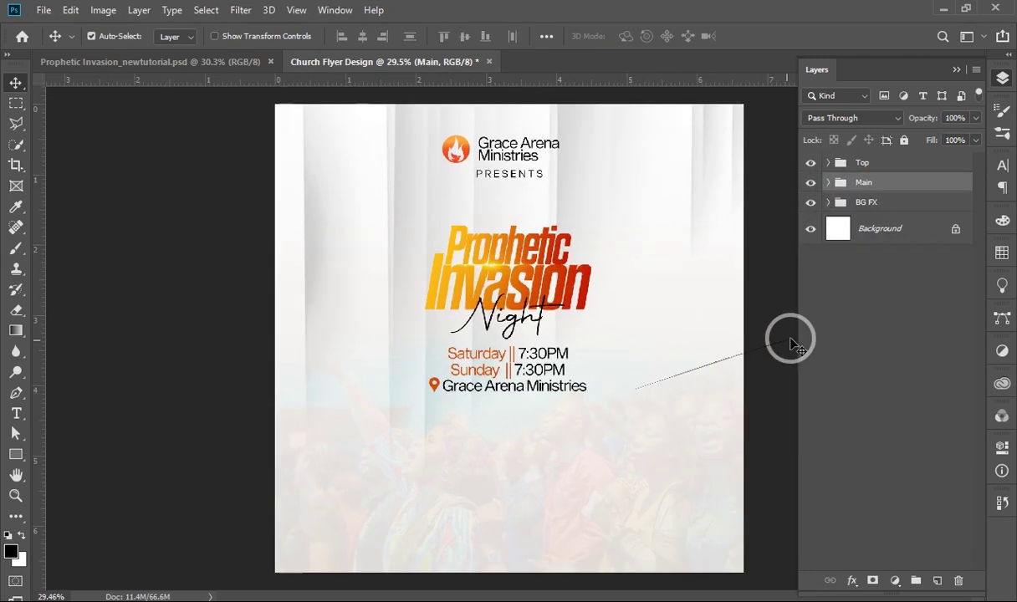
pyautogui.click(861, 164)
pyautogui.click(937, 580)
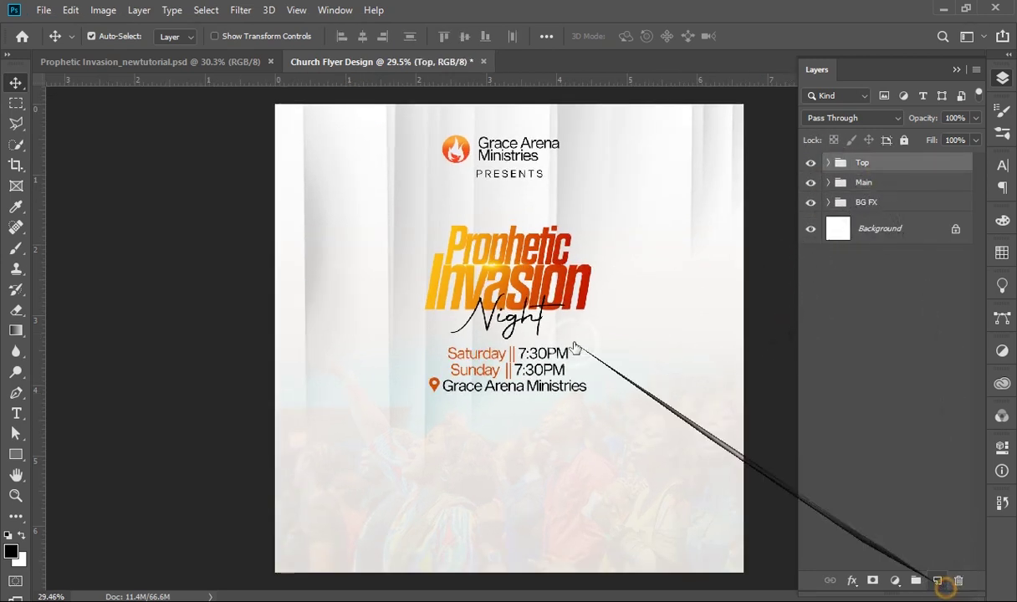
# Place the Prreachers picture file as an embedded image on the flyer.
pyautogui.click(42, 10)
pyautogui.click(67, 438)
pyautogui.click(568, 134)
pyautogui.doubleClick(569, 134)
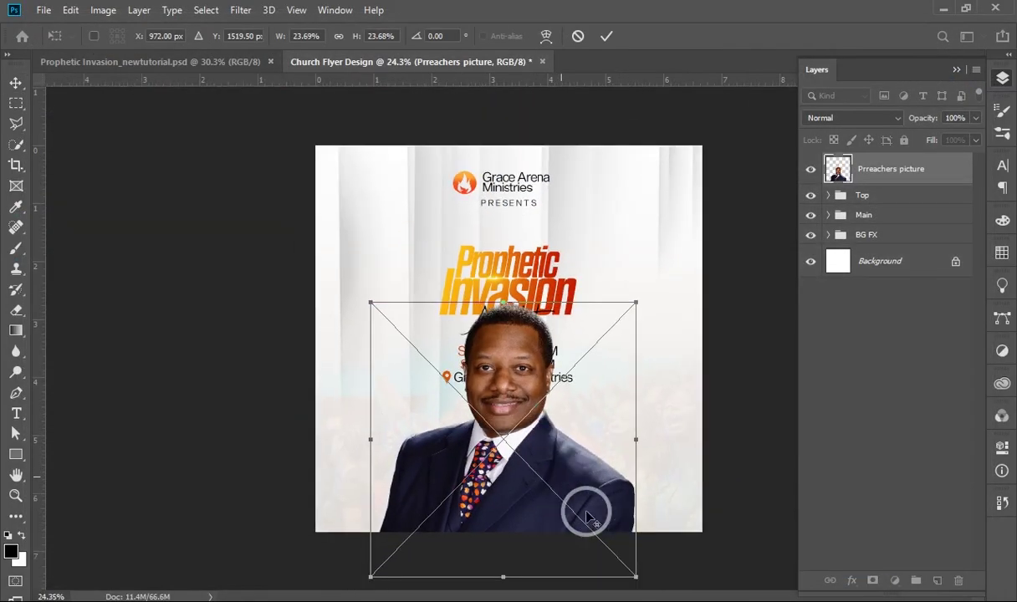
# Scale the preacher picture down to about 17.92% and commit it at the flyer's bottom centre.
pyautogui.moveTo(630, 574)
pyautogui.mouseDown()
pyautogui.moveTo(617, 552)
pyautogui.moveTo(628, 560)
pyautogui.moveTo(623, 579)
pyautogui.moveTo(619, 554)
pyautogui.mouseUp()
pyautogui.hotkey('ctrl', '-')
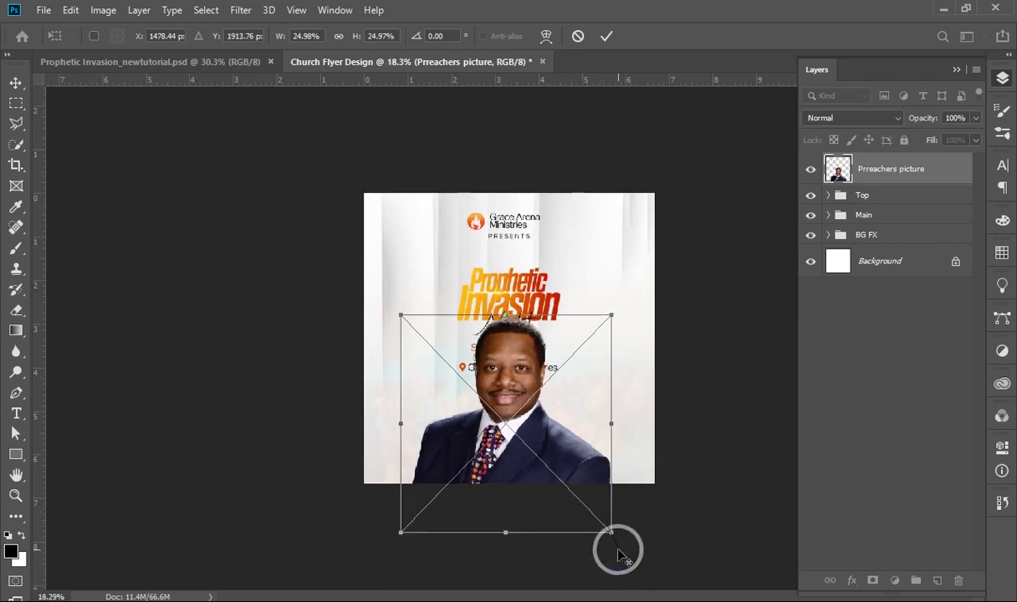
pyautogui.moveTo(613, 532); pyautogui.dragTo(588, 504)
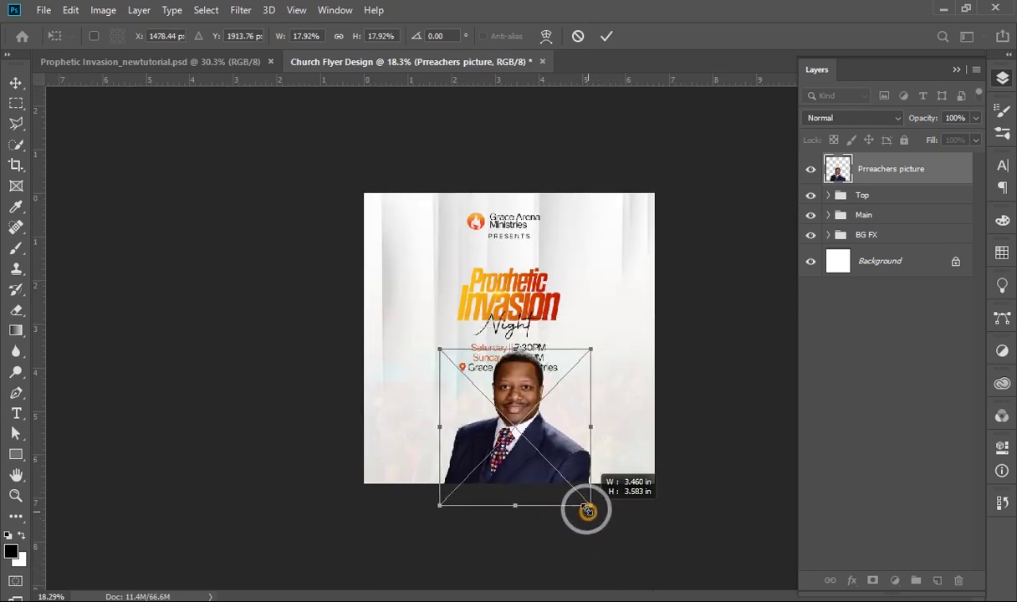
pyautogui.moveTo(560, 461); pyautogui.dragTo(559, 483)
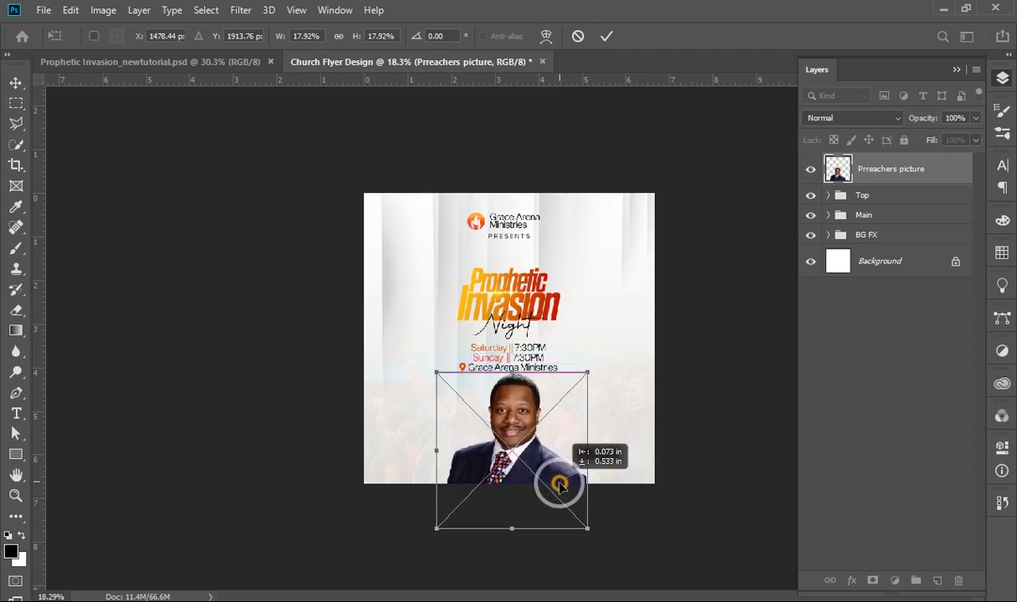
pyautogui.moveTo(522, 382); pyautogui.dragTo(523, 363)
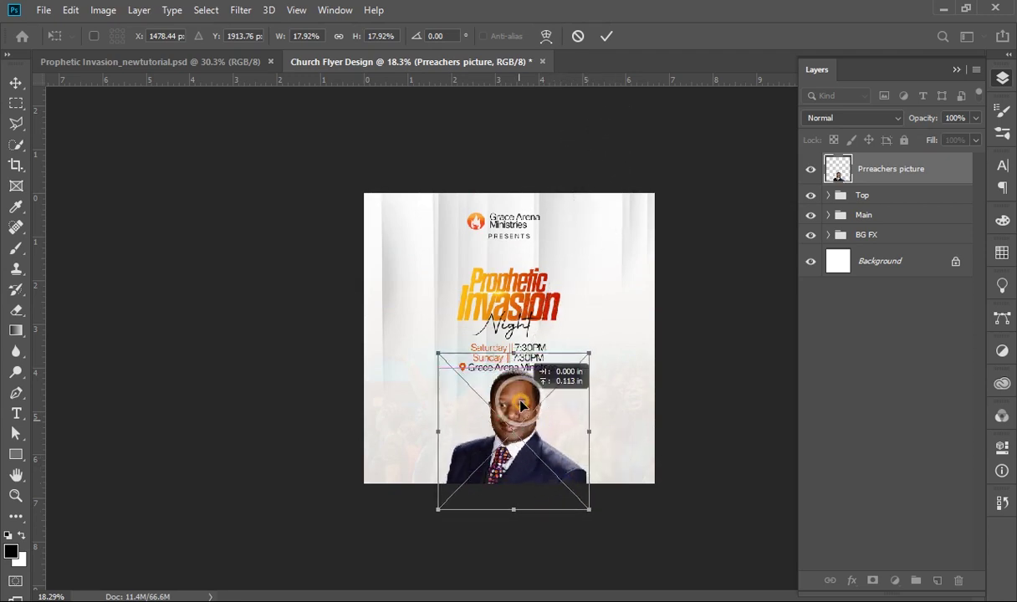
pyautogui.click(606, 41)
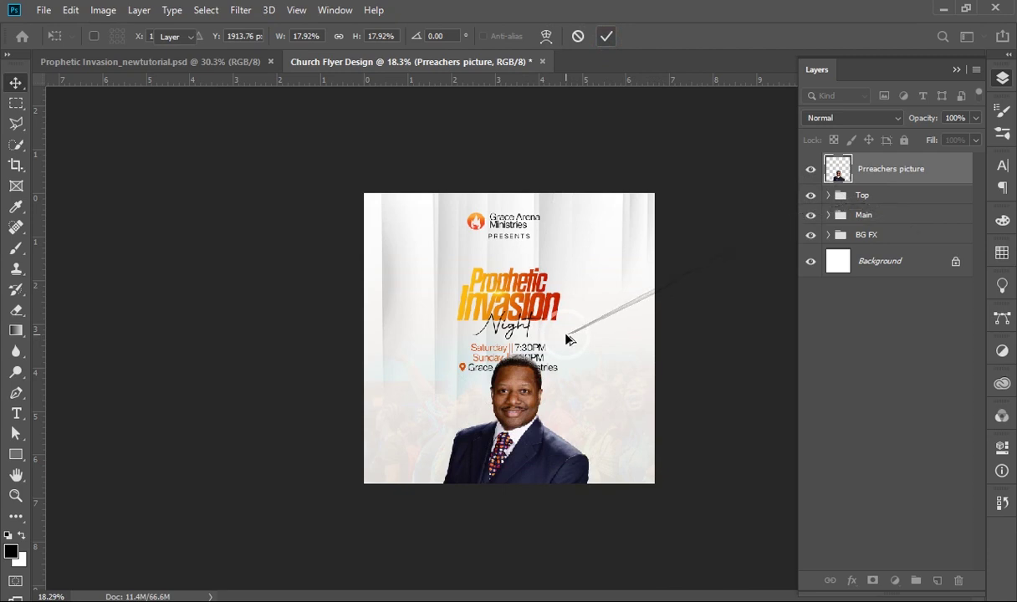
# Nudge the Main group's text upward above the portrait.
pyautogui.scroll(2, 577, 330)
pyautogui.click(870, 215)
pyautogui.hotkey('shift', 'Up')
pyautogui.hotkey('shift', 'Up')
pyautogui.hotkey('shift', 'Up')
pyautogui.hotkey('shift', 'Up')
pyautogui.hotkey('shift', 'Up')
pyautogui.hotkey('shift', 'Up')
pyautogui.hotkey('shift', 'Up')
pyautogui.hotkey('shift', 'Up')
pyautogui.hotkey('shift', 'Up')
pyautogui.hotkey('shift', 'Up')
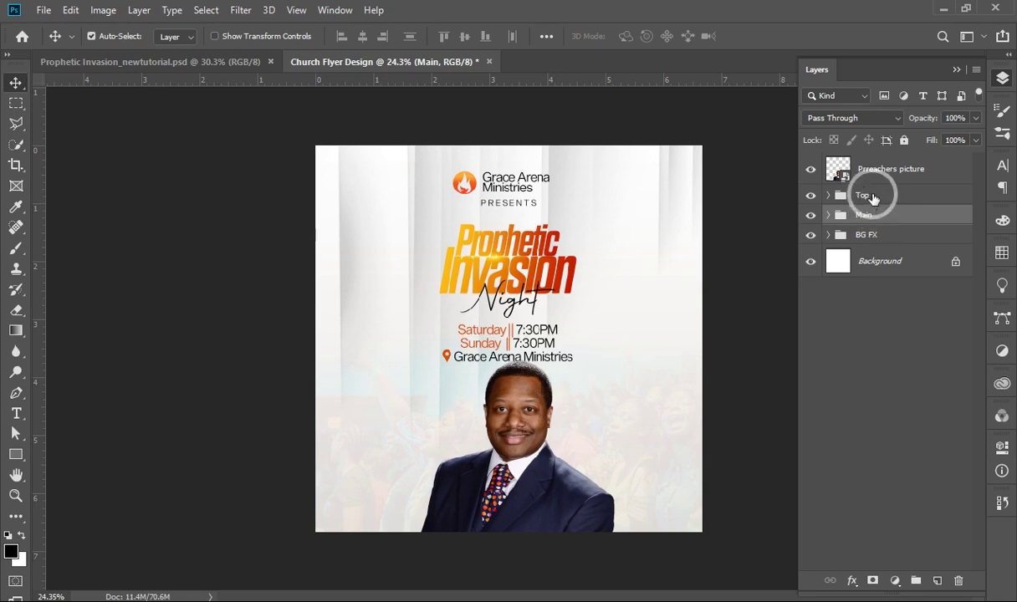
# Scale the Top group's logo and PRESENTS header slightly smaller.
pyautogui.click(872, 198)
pyautogui.hotkey('ctrl', 't')
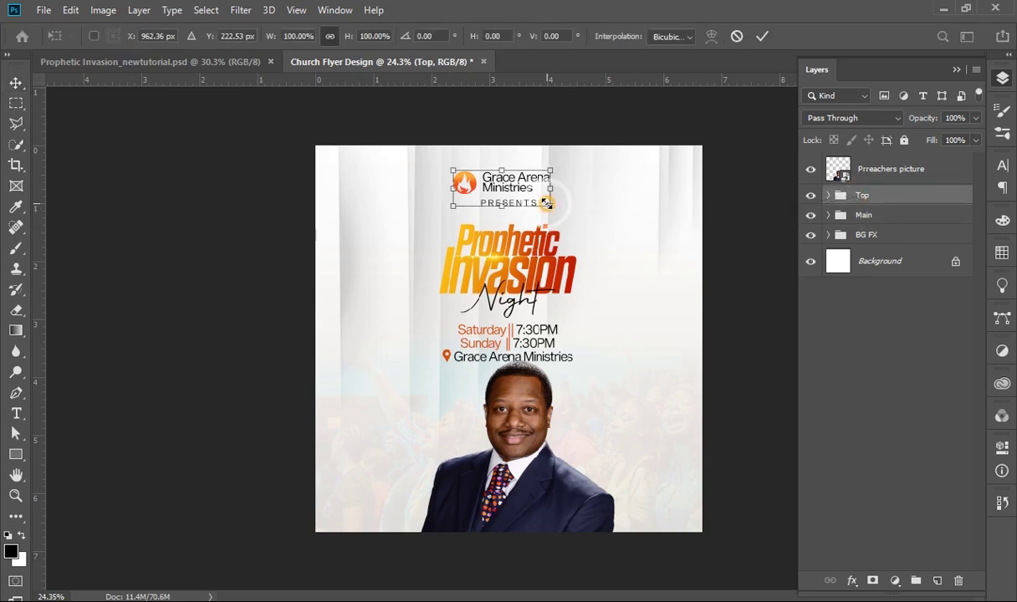
pyautogui.moveTo(543, 204); pyautogui.dragTo(541, 202)
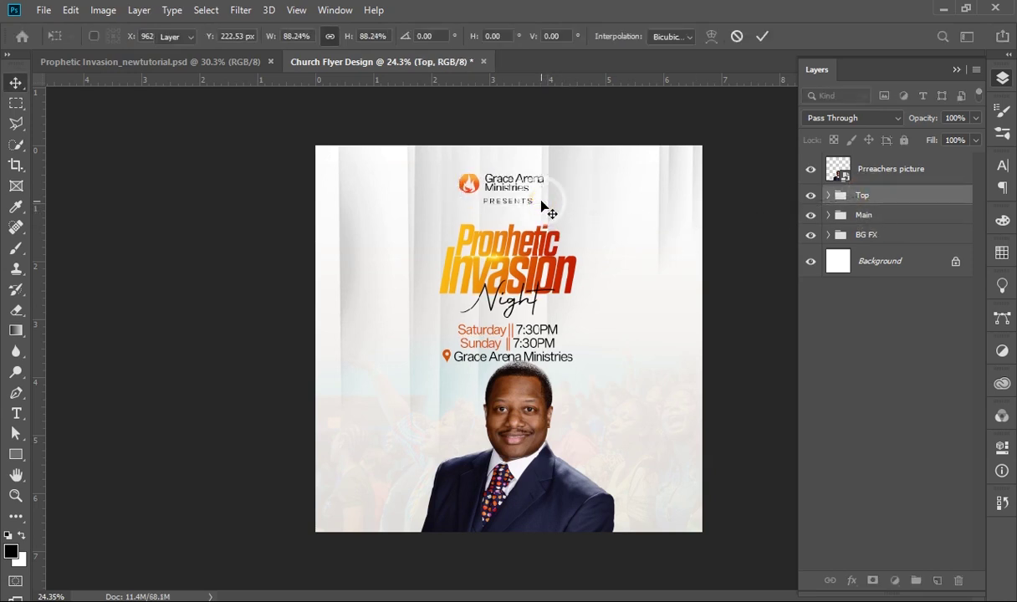
pyautogui.press('Return')
pyautogui.hotkey('ctrl', 'a')
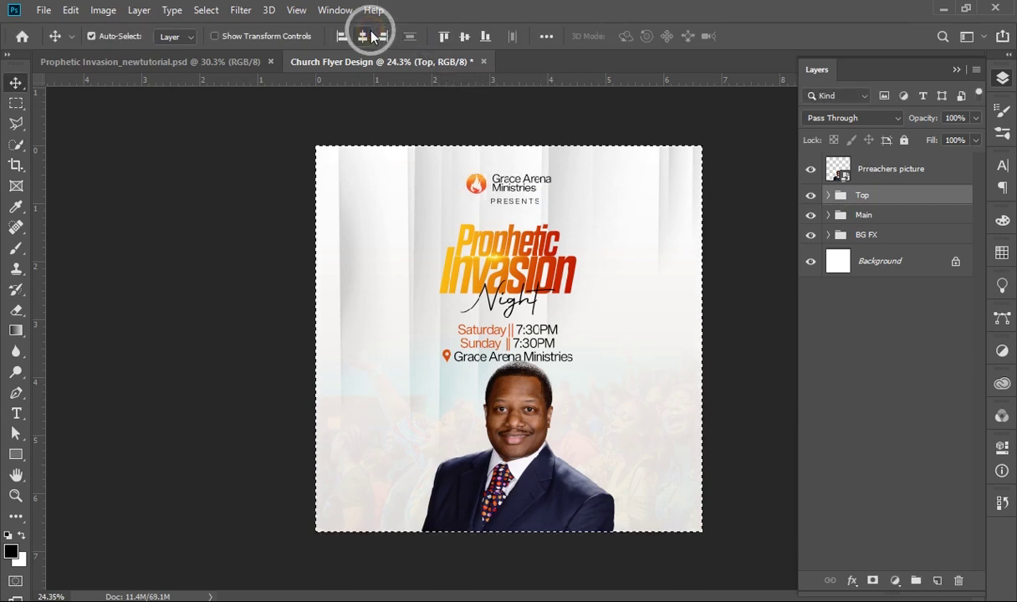
pyautogui.hotkey('ctrl', 'd')
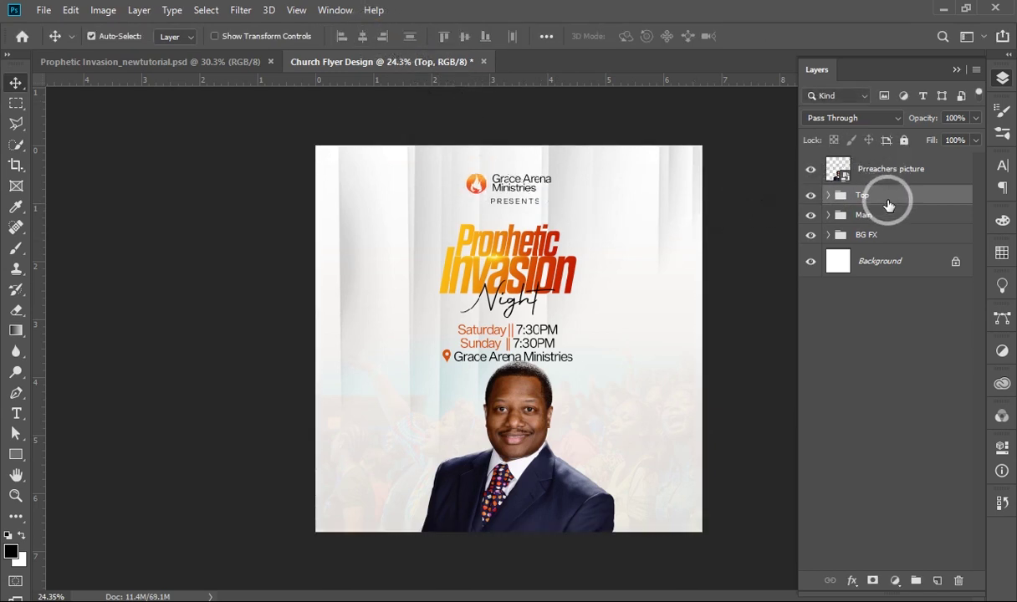
# Scale the Main title block to 90.75%, centre it, and centre the preacher photo beneath.
pyautogui.click(882, 216)
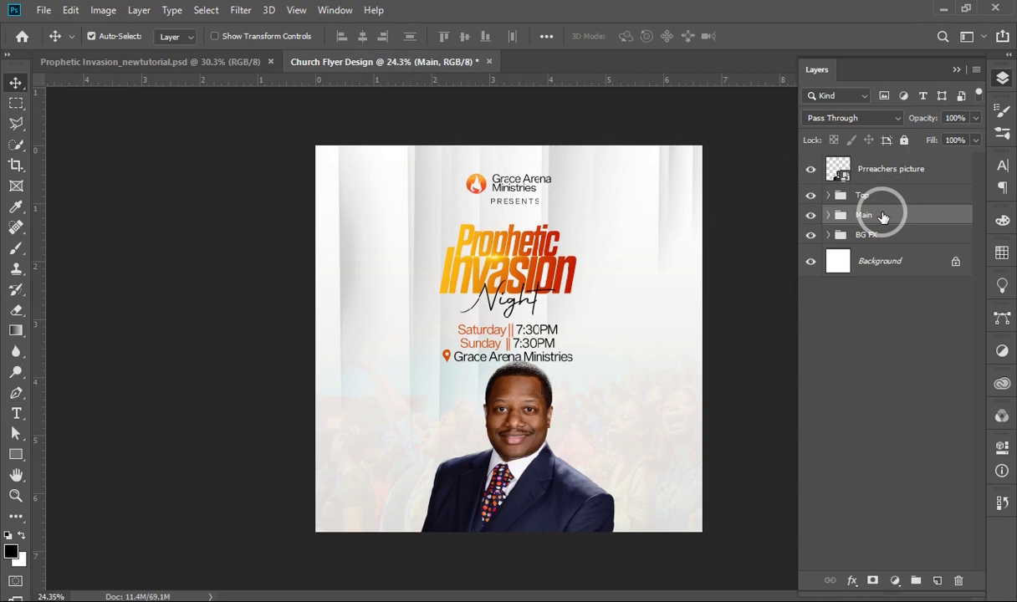
pyautogui.hotkey('shift', 'Up')
pyautogui.hotkey('shift', 'Up')
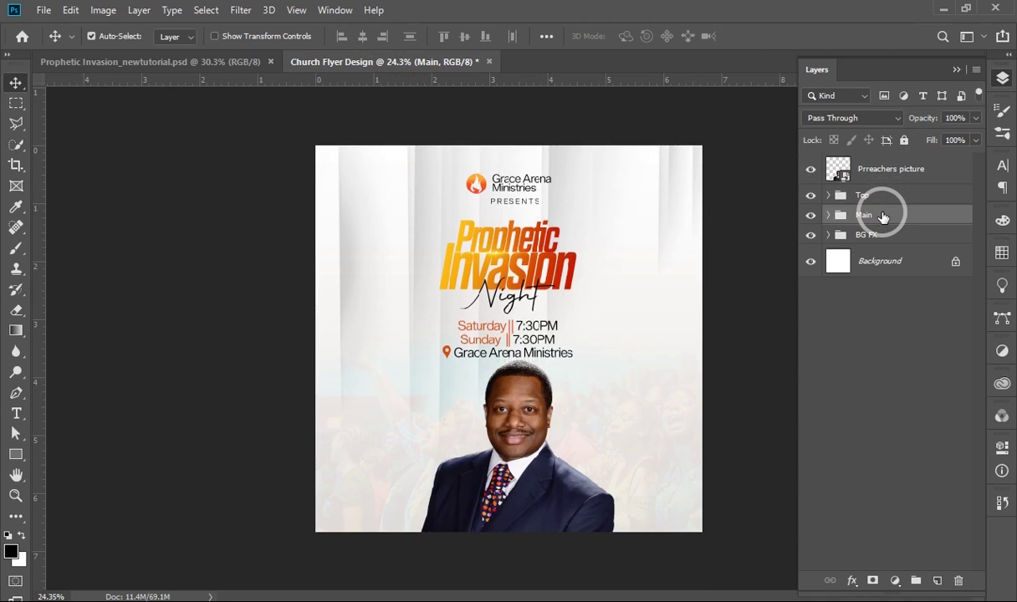
pyautogui.hotkey('ctrl', 't')
pyautogui.moveTo(675, 410); pyautogui.dragTo(658, 398)
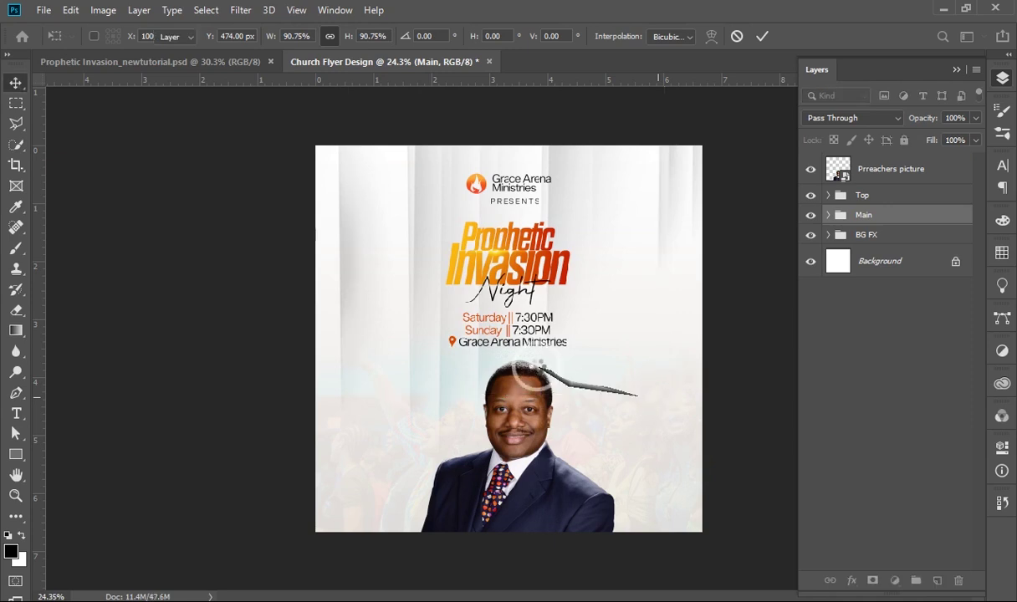
pyautogui.press('Return')
pyautogui.hotkey('ctrl', 'a')
pyautogui.click(356, 37)
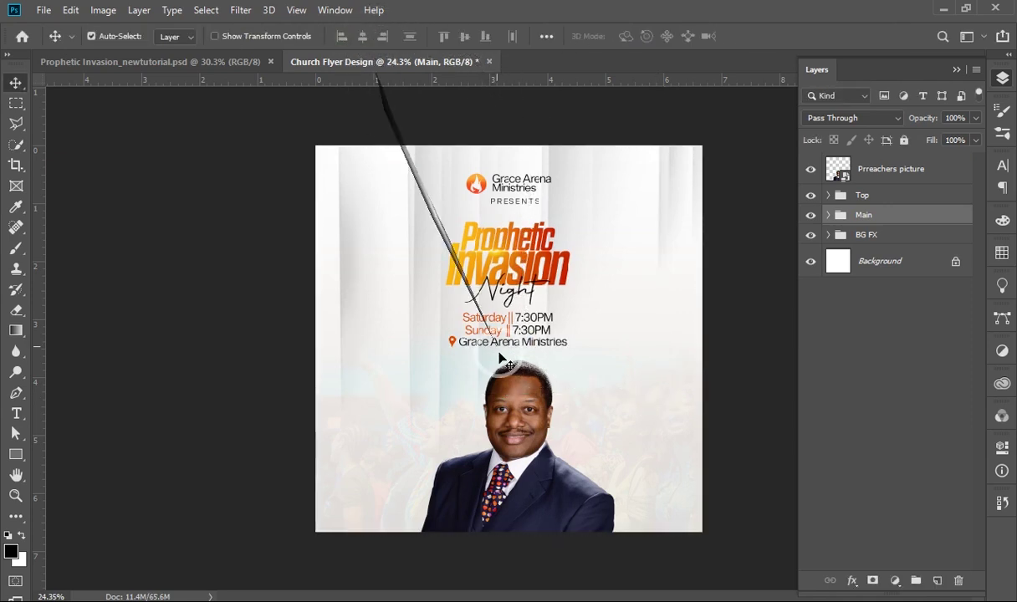
pyautogui.moveTo(514, 406); pyautogui.dragTo(507, 406)
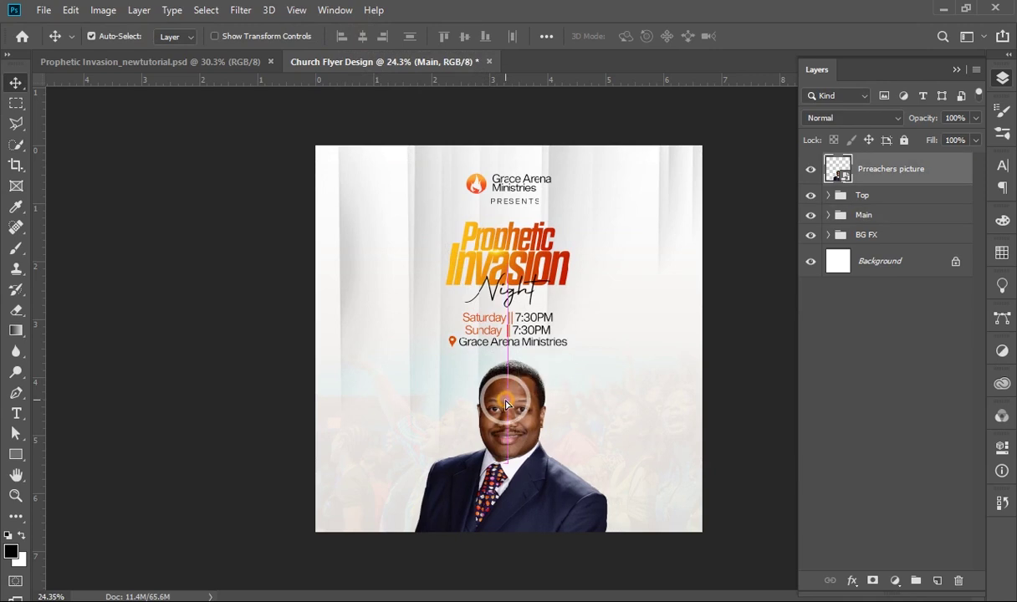
pyautogui.scroll(3, 479, 377)
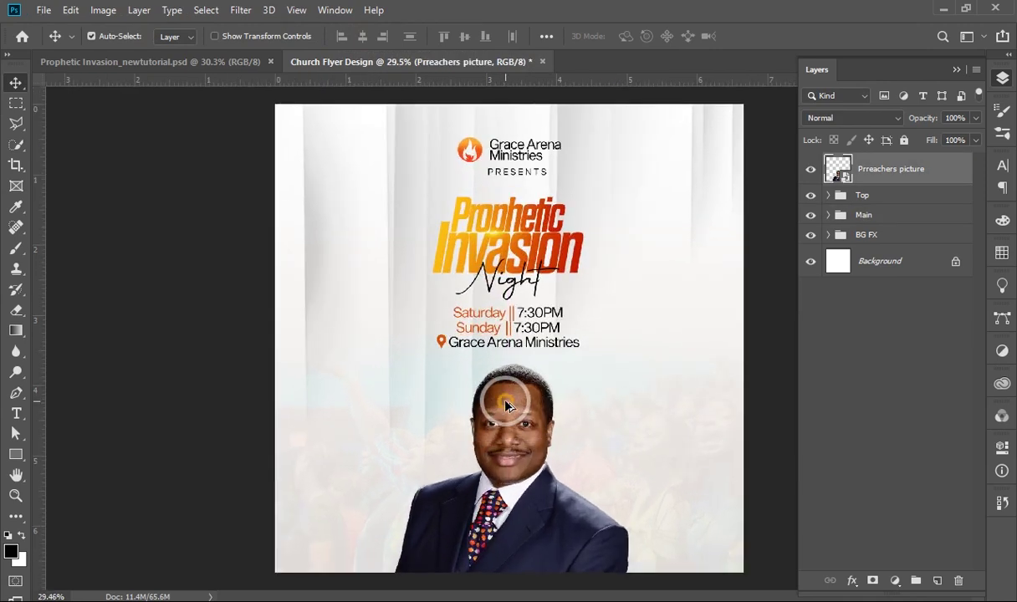
# Rasterize the Prreachers picture layer and bring up the Camera Raw Filter.
pyautogui.rightClick(917, 166)
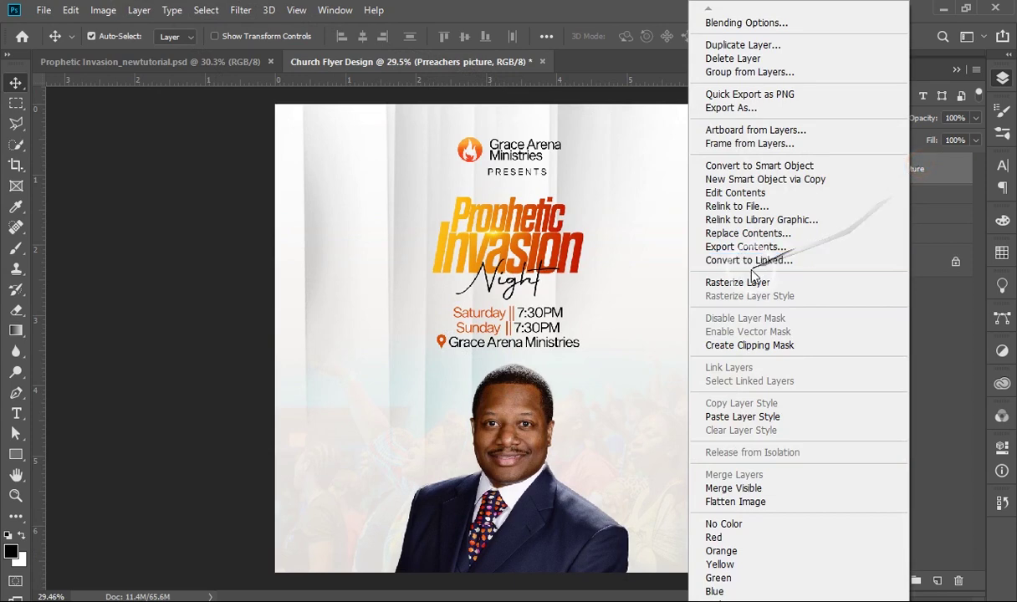
pyautogui.click(755, 285)
pyautogui.click(240, 10)
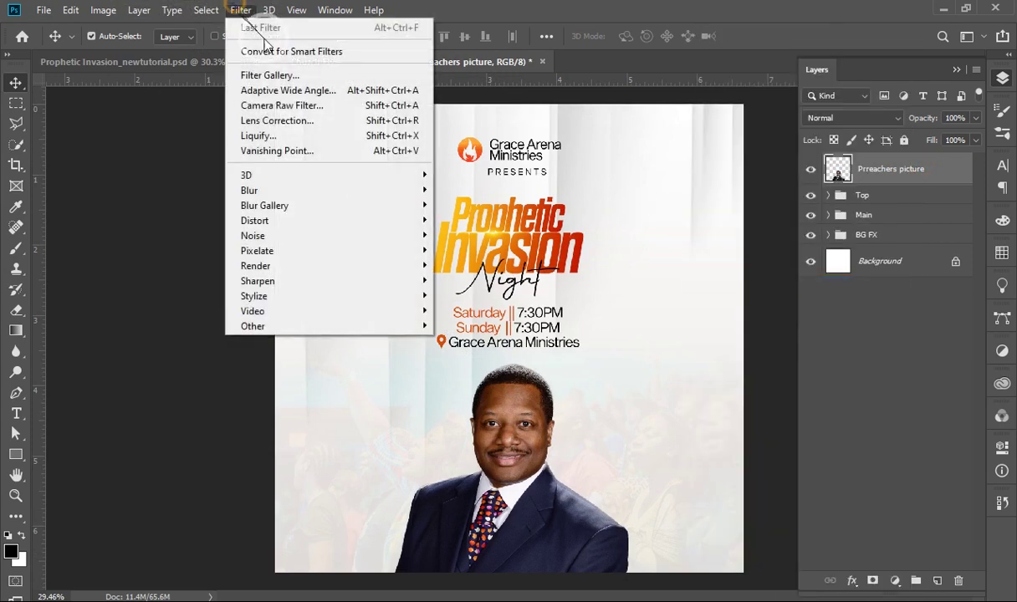
pyautogui.click(302, 105)
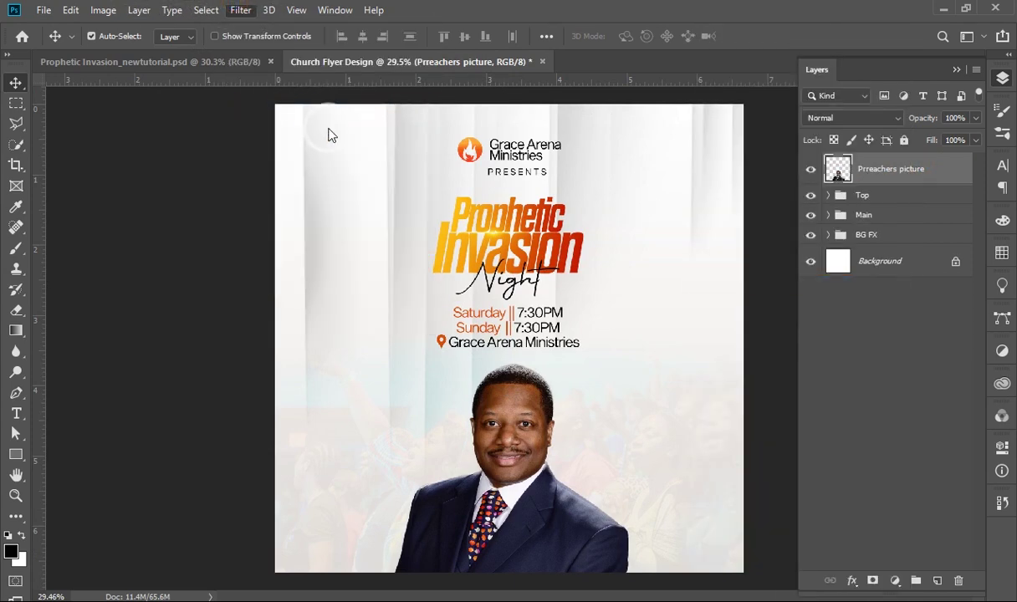
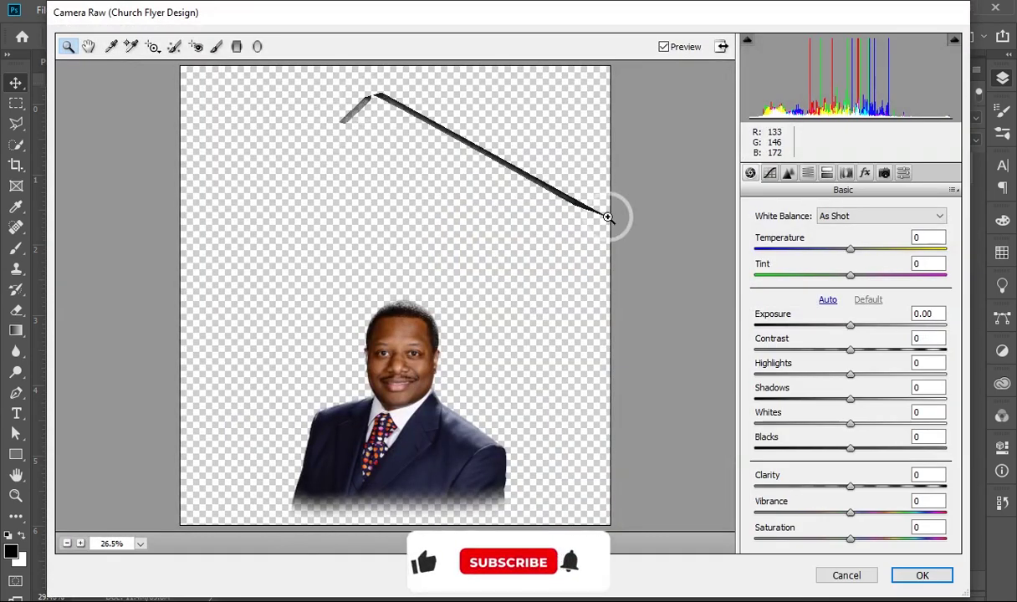
# Brighten the preacher photo in Camera Raw with Exposure +0.50 and Clarity about +60, then apply.
pyautogui.click(859, 326)
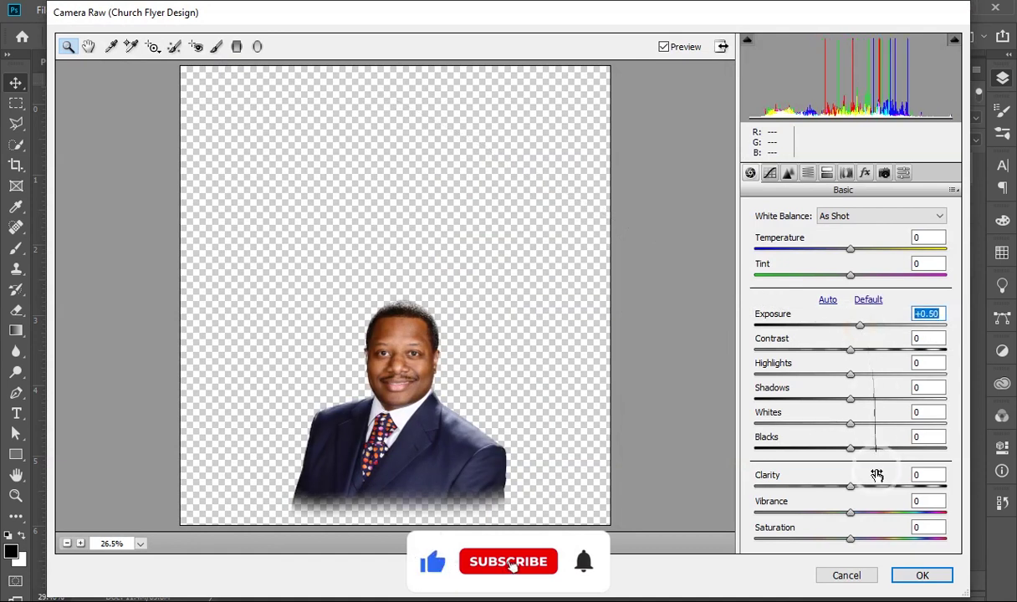
pyautogui.moveTo(875, 486)
pyautogui.mouseDown()
pyautogui.moveTo(908, 486)
pyautogui.moveTo(902, 495)
pyautogui.mouseUp()
pyautogui.click(916, 575)
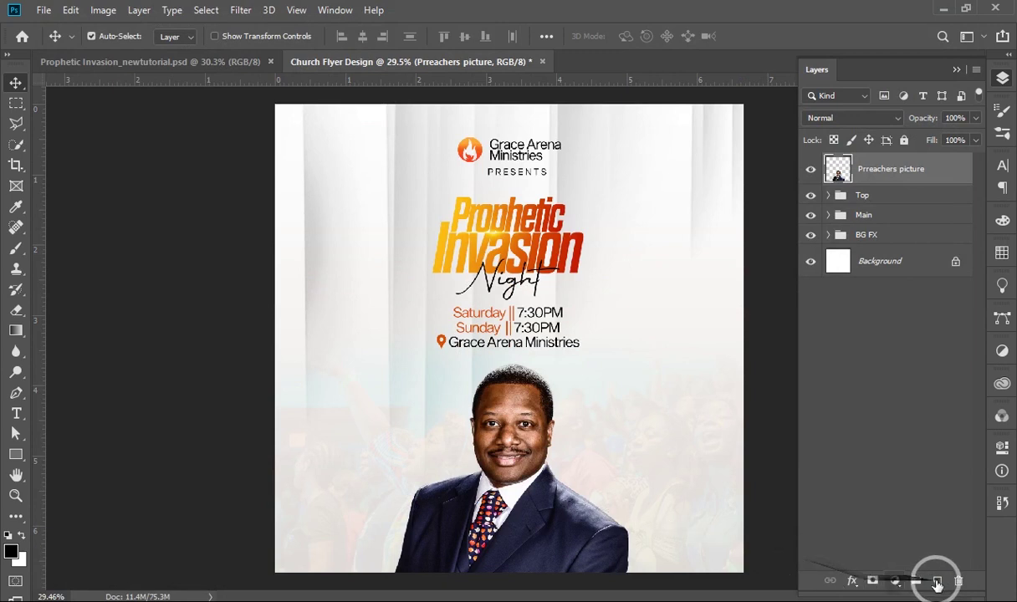
# On a new layer, draw a full-width rectangle along the flyer's bottom filled with orange d74f01.
pyautogui.click(937, 580)
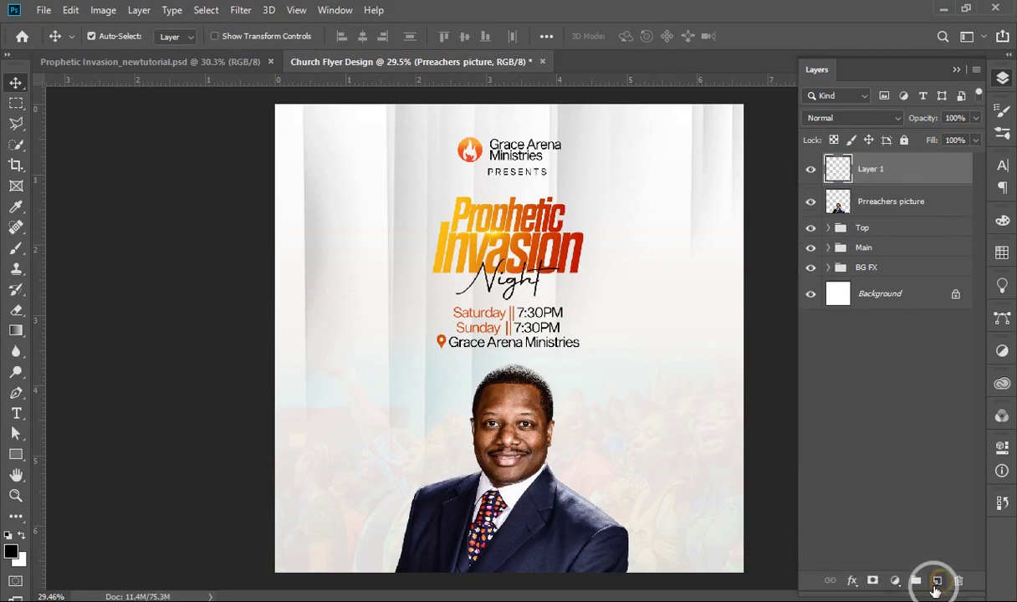
pyautogui.press('u')
pyautogui.moveTo(271, 532)
pyautogui.mouseDown()
pyautogui.moveTo(440, 562)
pyautogui.moveTo(779, 556)
pyautogui.mouseUp()
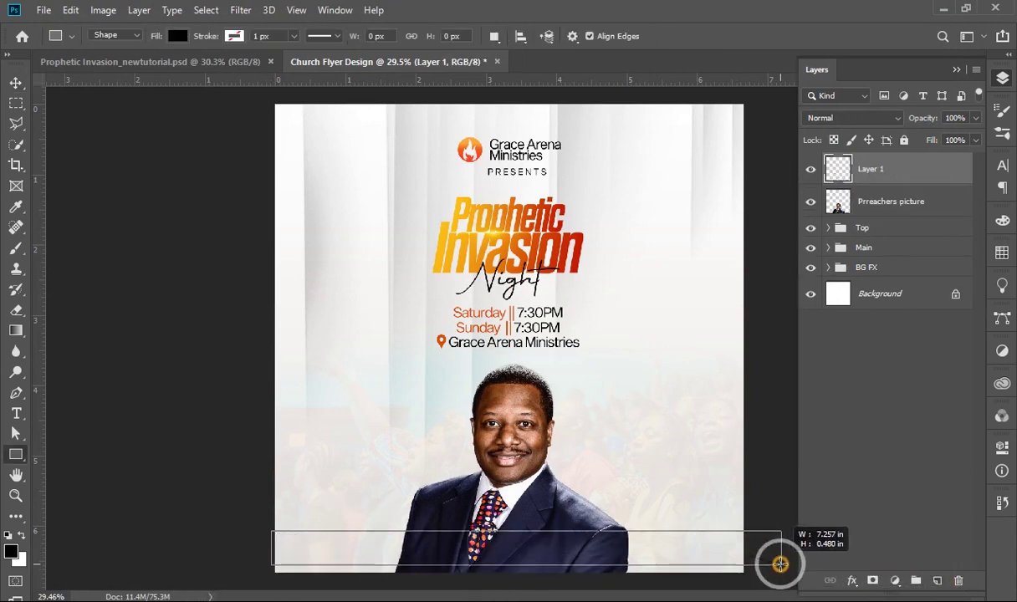
pyautogui.moveTo(779, 556); pyautogui.dragTo(778, 555)
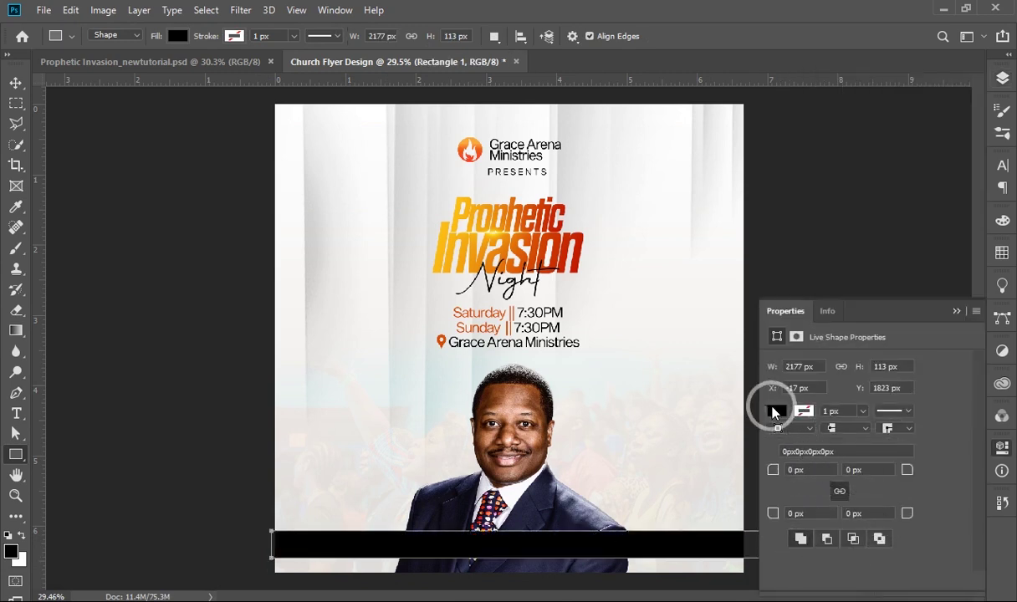
pyautogui.click(777, 410)
pyautogui.click(929, 381)
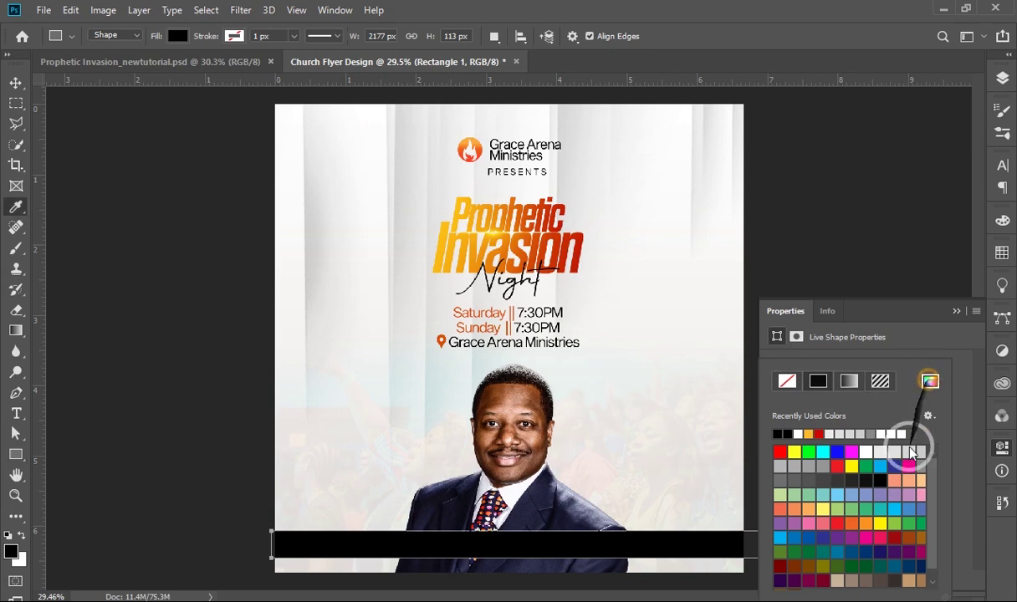
pyautogui.write('d74f01')
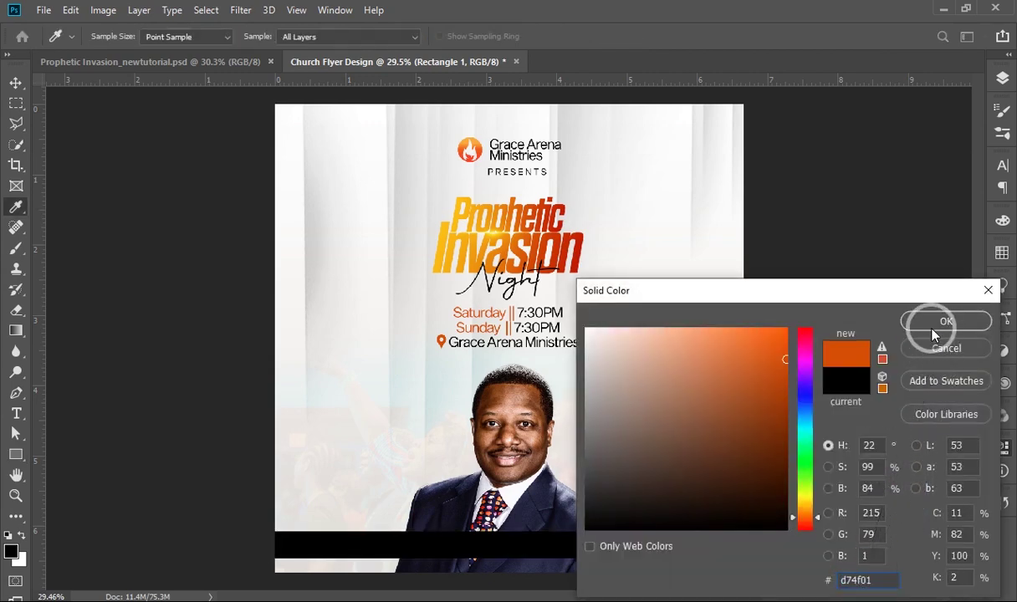
pyautogui.click(946, 347)
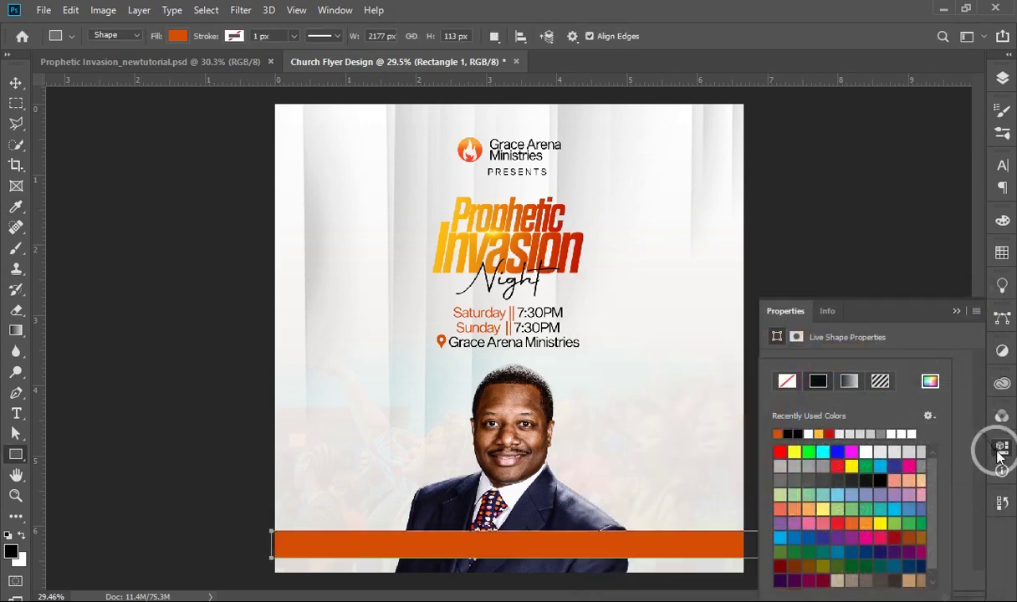
pyautogui.click(977, 422)
# Centre the orange bar and the preacher photo horizontally on the canvas, then nudge the bar down.
pyautogui.press('v')
pyautogui.hotkey('ctrl', 'a')
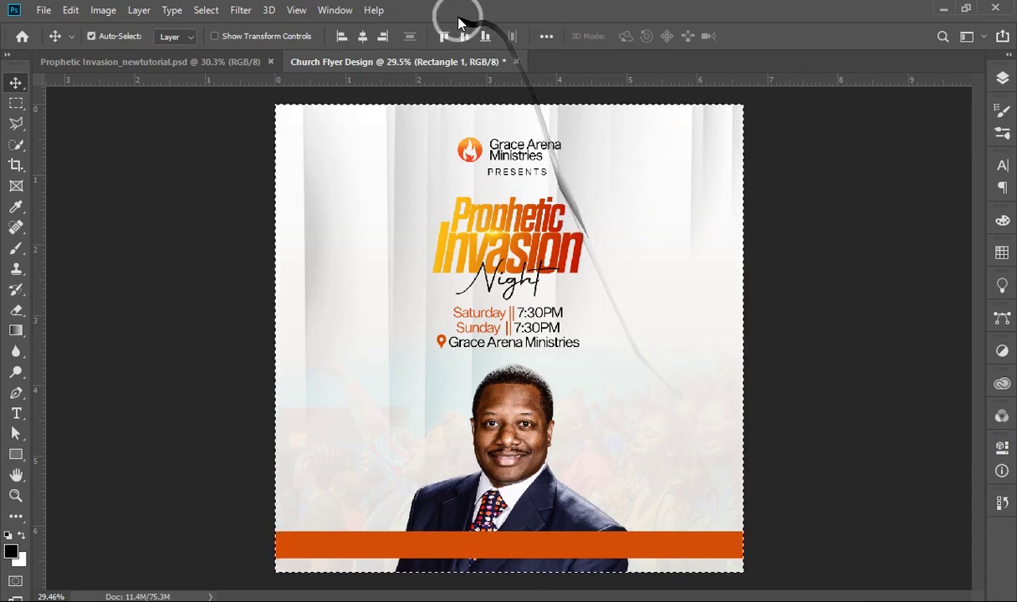
pyautogui.click(362, 36)
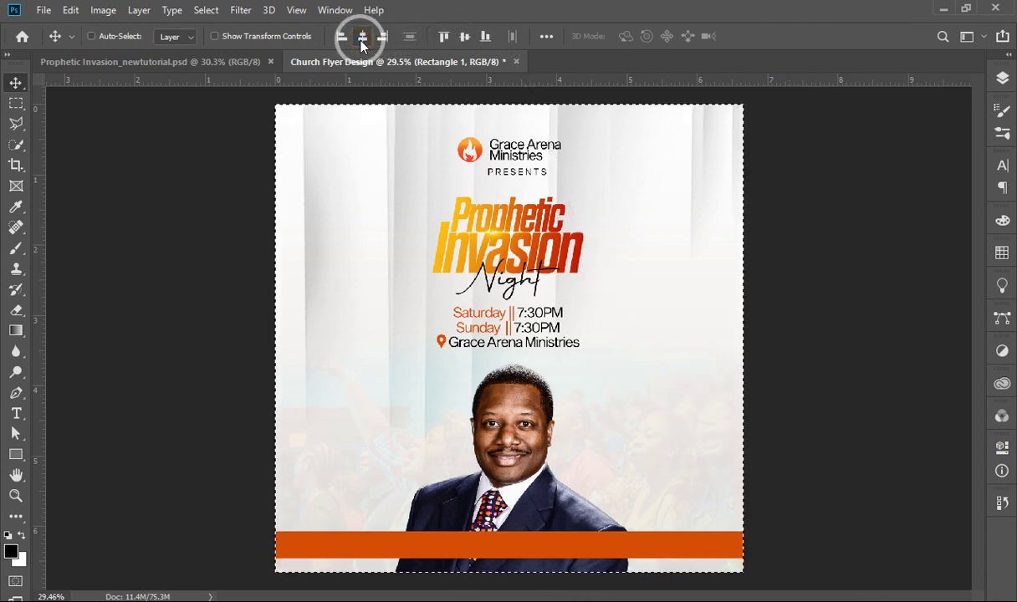
pyautogui.hotkey('ctrl', 'd')
pyautogui.click(506, 469)
pyautogui.hotkey('ctrl', 'a')
pyautogui.click(362, 36)
pyautogui.hotkey('ctrl', 'd')
pyautogui.click(583, 556)
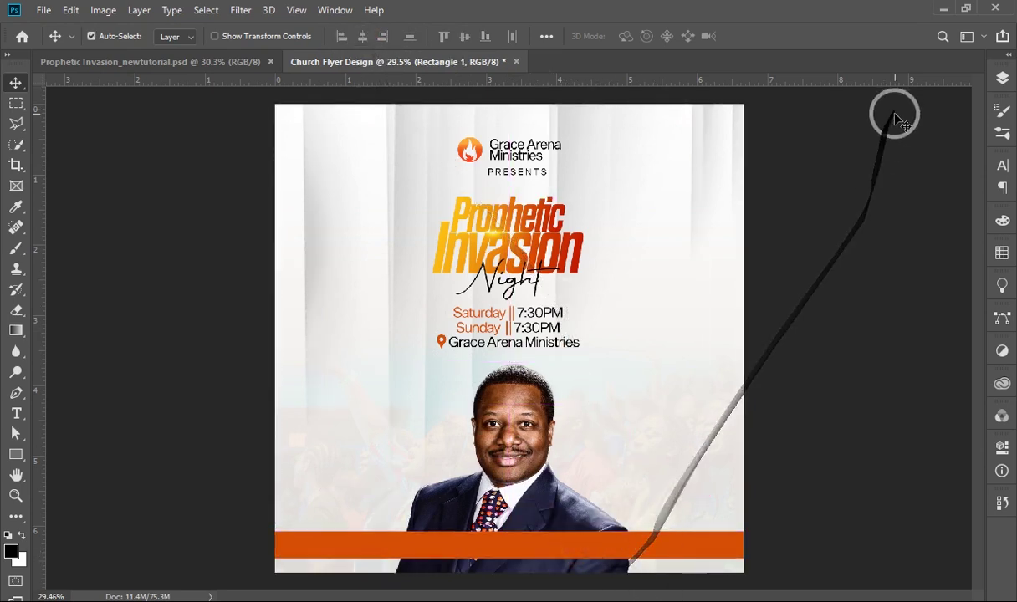
pyautogui.press('Down')
pyautogui.press('Down')
pyautogui.press('Down')
pyautogui.press('Down')
pyautogui.press('Down')
pyautogui.press('Down')
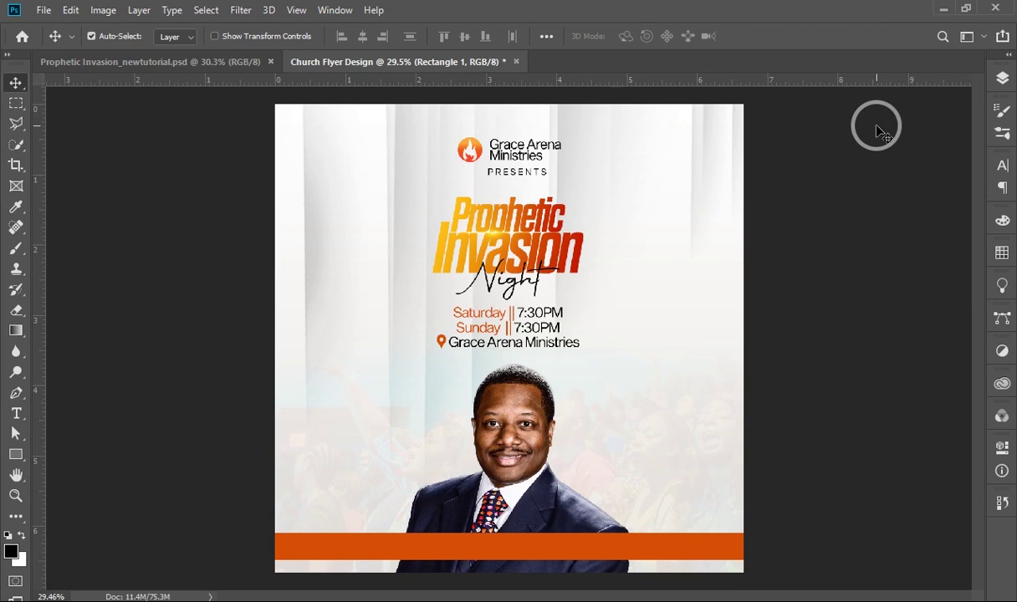
pyautogui.click(1004, 79)
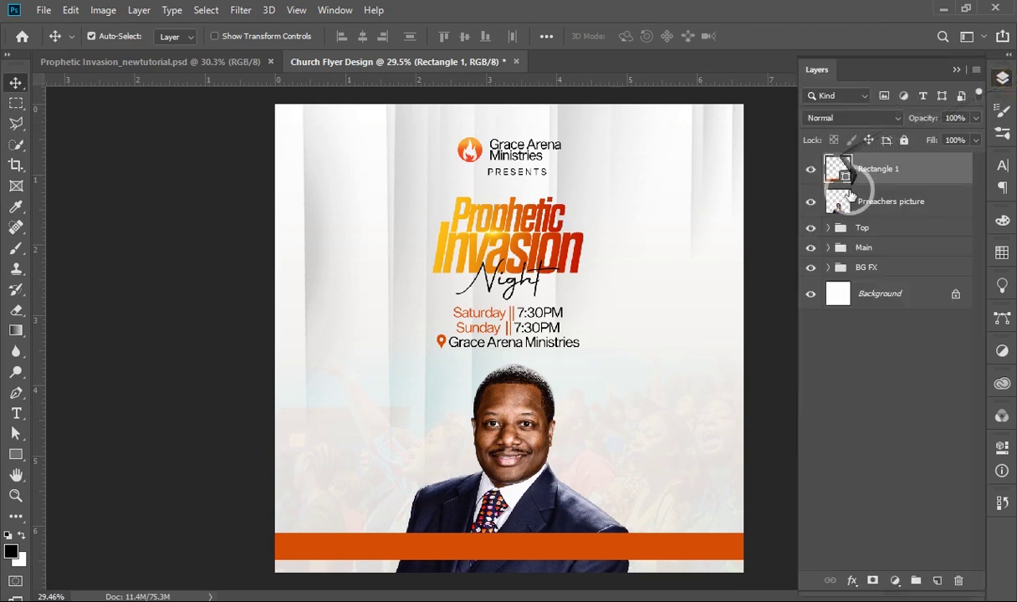
# Duplicate the Grace Arena Ministries text layer from the Top group.
pyautogui.click(828, 229)
pyautogui.moveTo(885, 290); pyautogui.dragTo(886, 317)
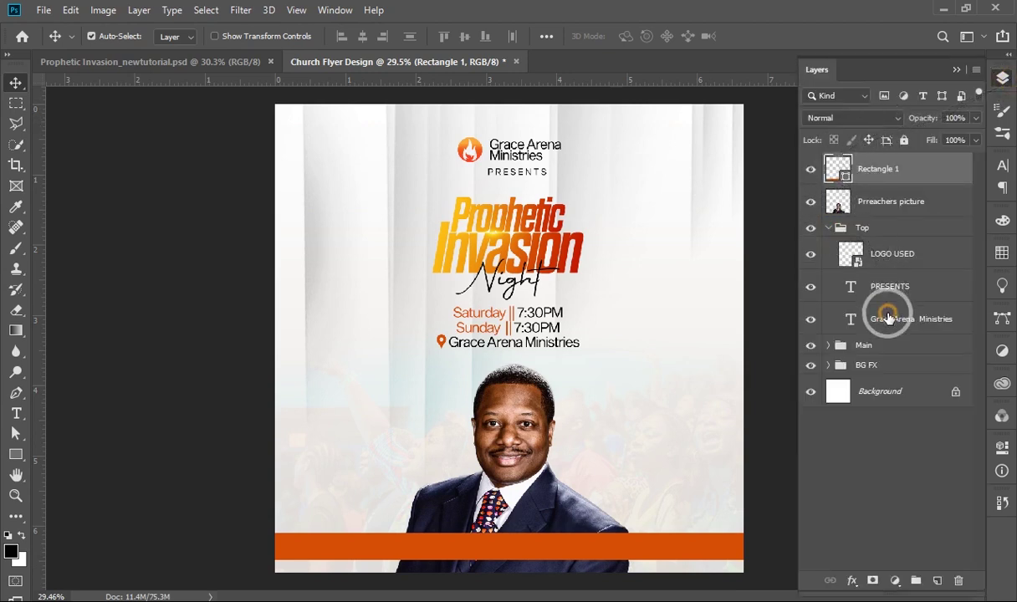
pyautogui.click(888, 318)
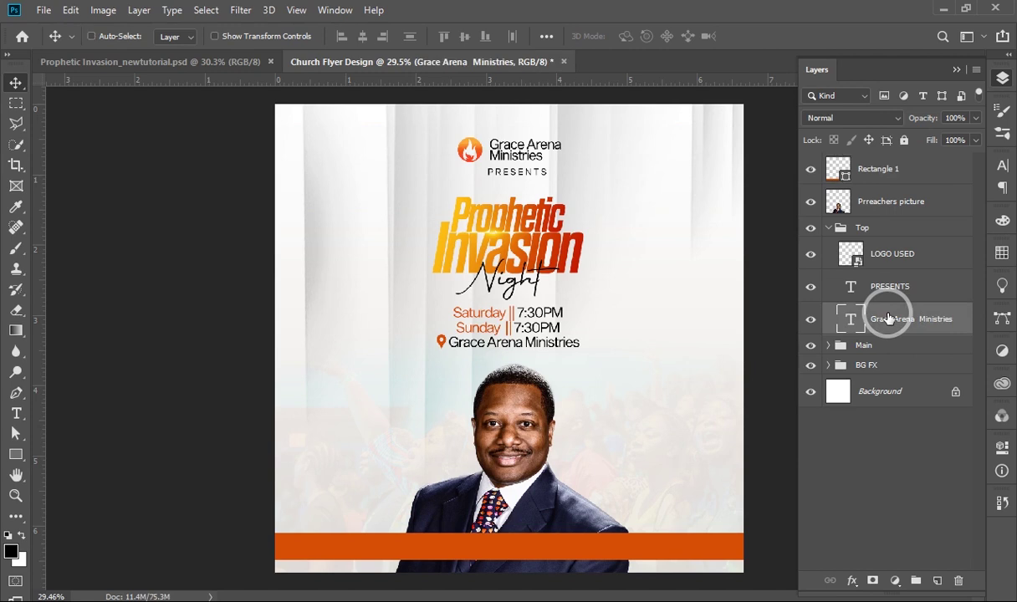
pyautogui.moveTo(888, 319); pyautogui.dragTo(822, 251)
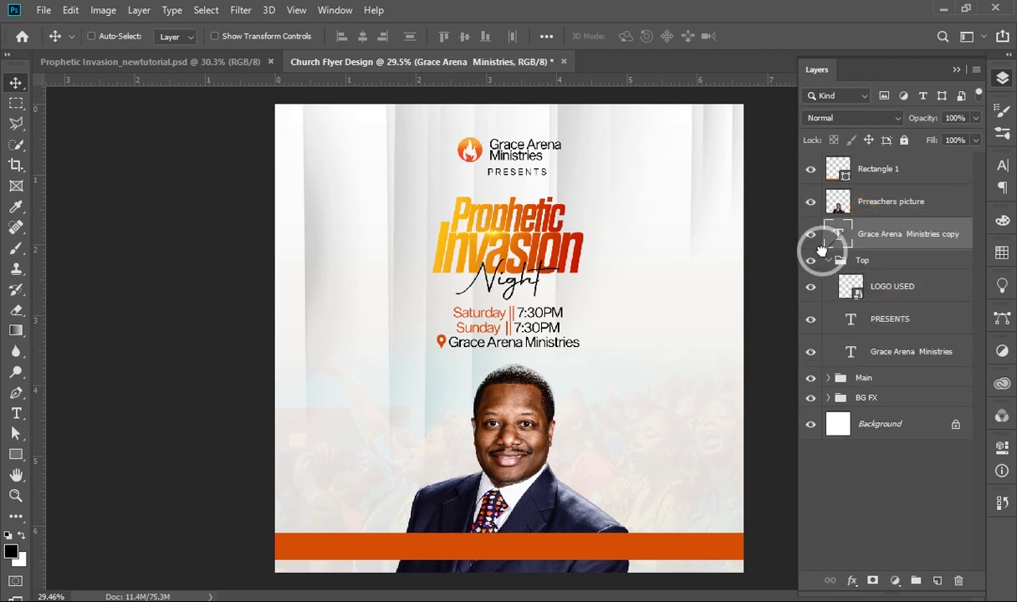
pyautogui.click(829, 268)
# Move the text copy onto the left of the orange bar, stacked above Rectangle 1.
pyautogui.moveTo(515, 151); pyautogui.dragTo(424, 545)
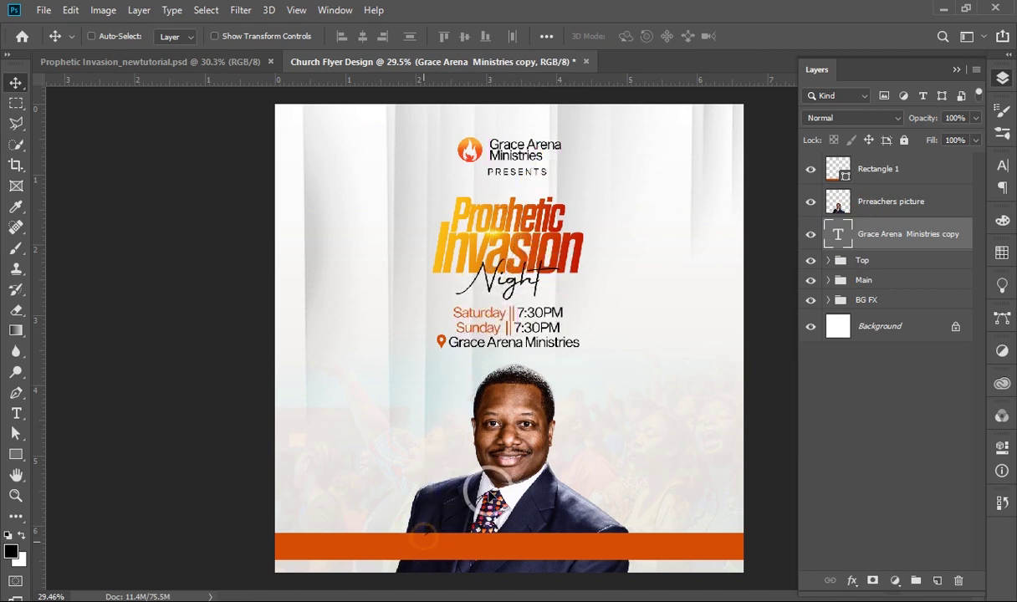
pyautogui.moveTo(870, 234); pyautogui.dragTo(878, 155)
pyautogui.moveTo(623, 452); pyautogui.dragTo(577, 536)
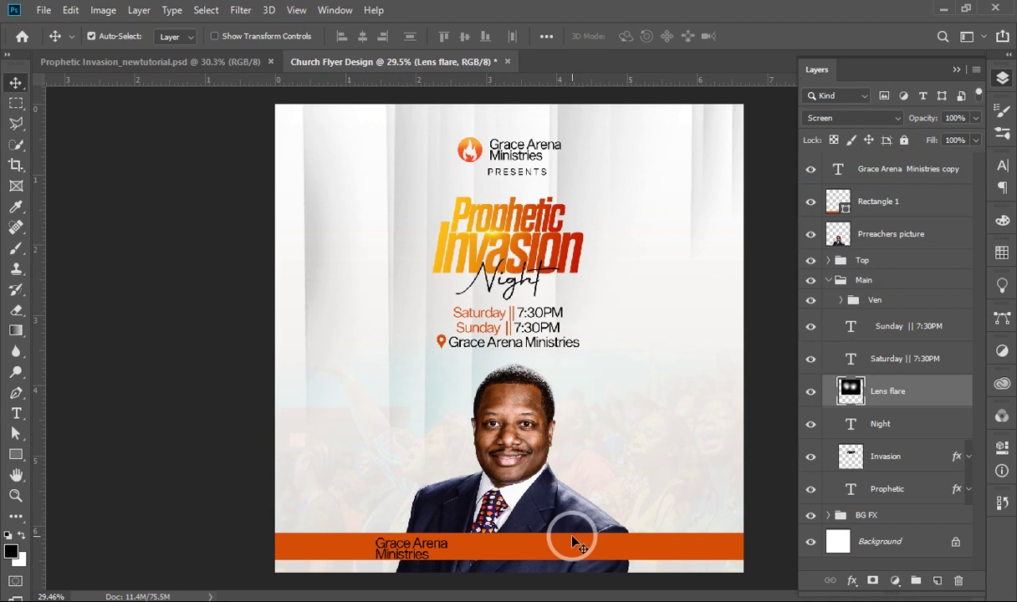
pyautogui.moveTo(575, 542); pyautogui.dragTo(431, 549)
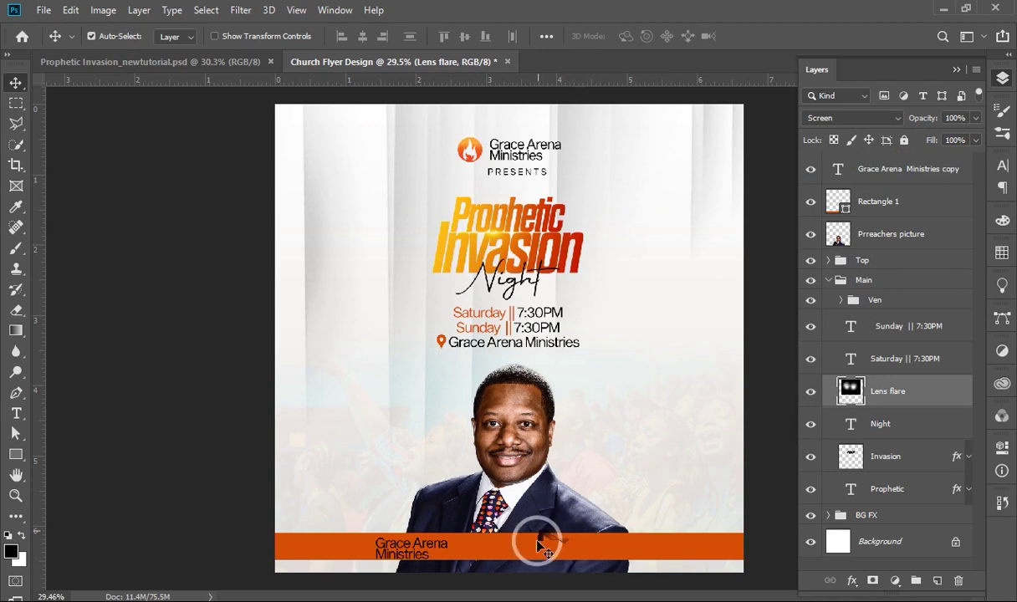
pyautogui.moveTo(428, 548)
pyautogui.mouseDown()
pyautogui.moveTo(407, 543)
pyautogui.moveTo(850, 387)
pyautogui.mouseUp()
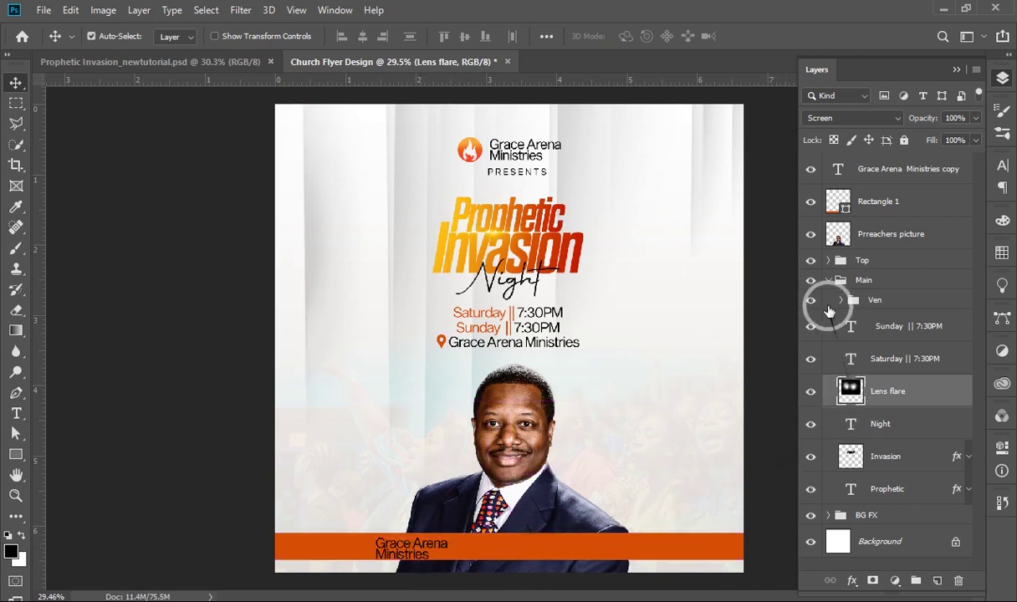
pyautogui.click(831, 281)
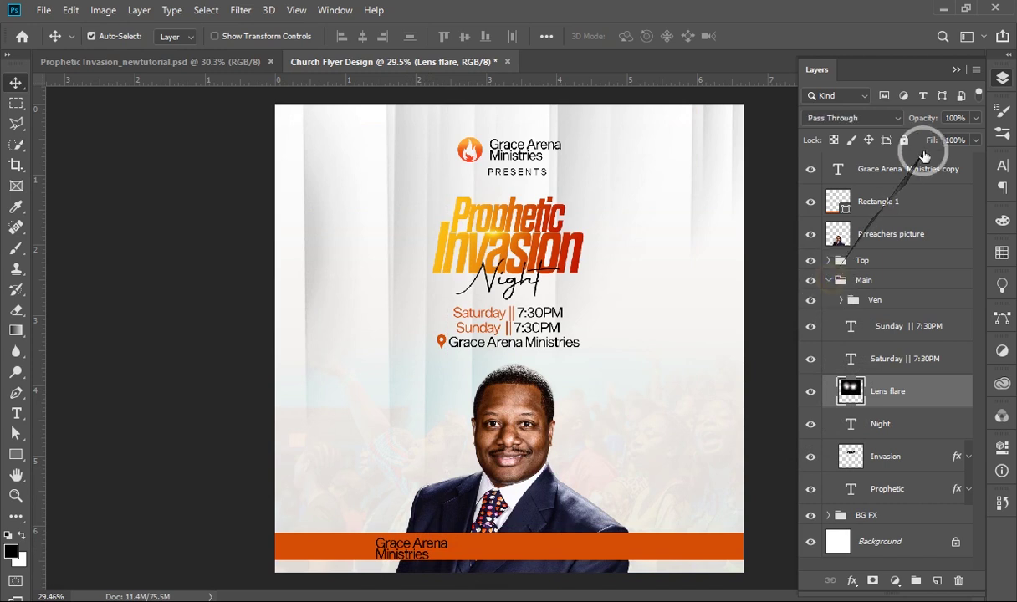
pyautogui.moveTo(378, 561); pyautogui.dragTo(366, 560)
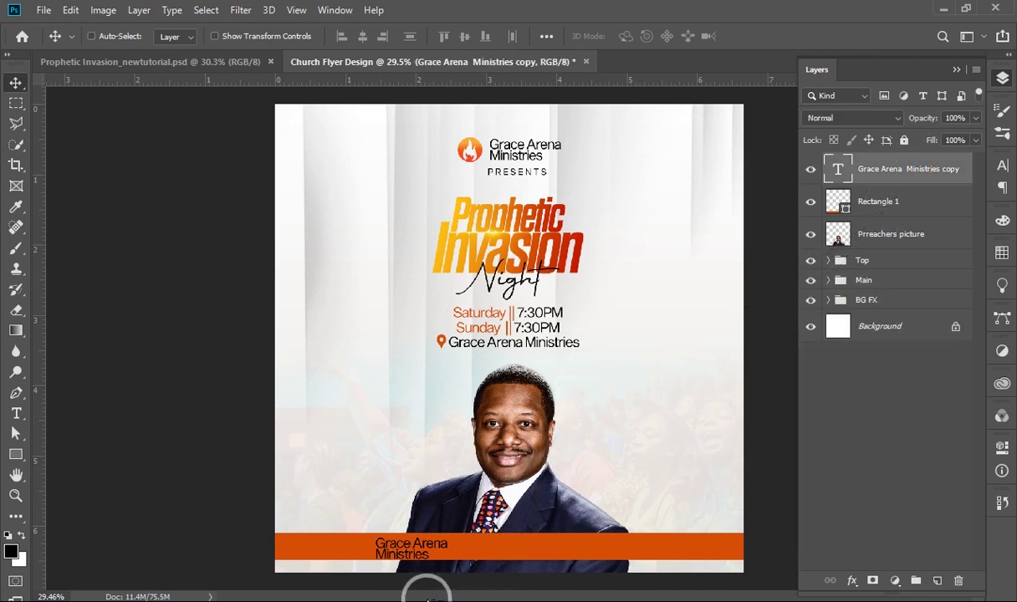
pyautogui.press('t')
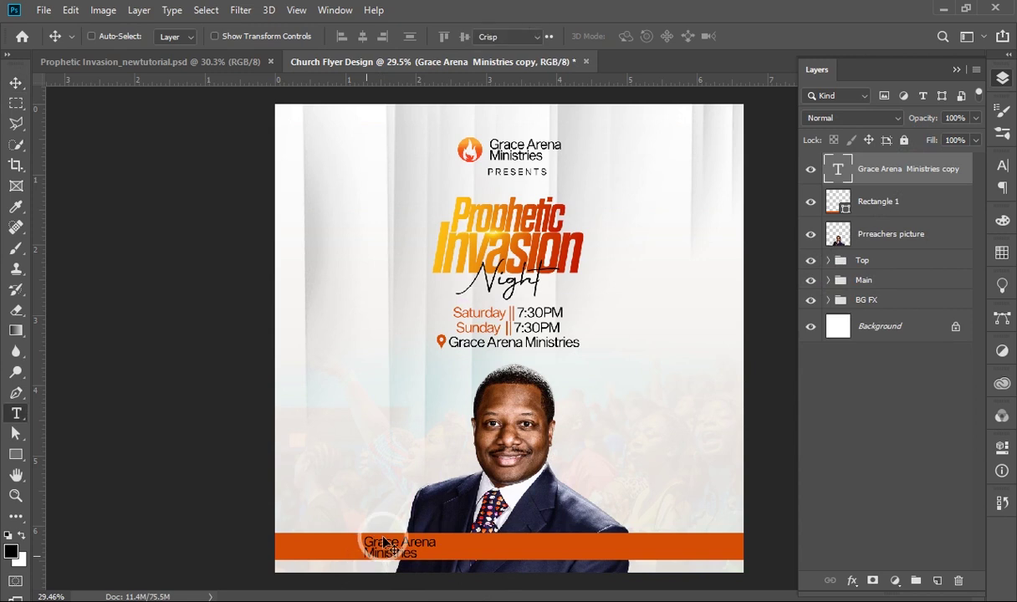
# Retype the bar text as 'FOR SUPPORT' and resize the block to 11.66 pt.
pyautogui.click(390, 548)
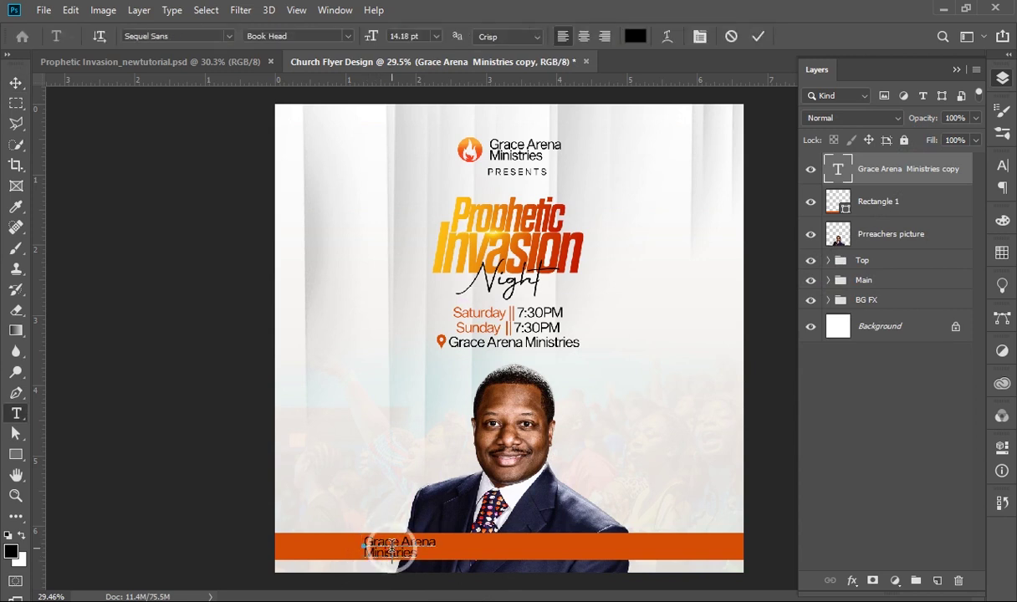
pyautogui.hotkey('ctrl', 'a')
pyautogui.click(391, 547)
pyautogui.write('FOR SUPPORT')
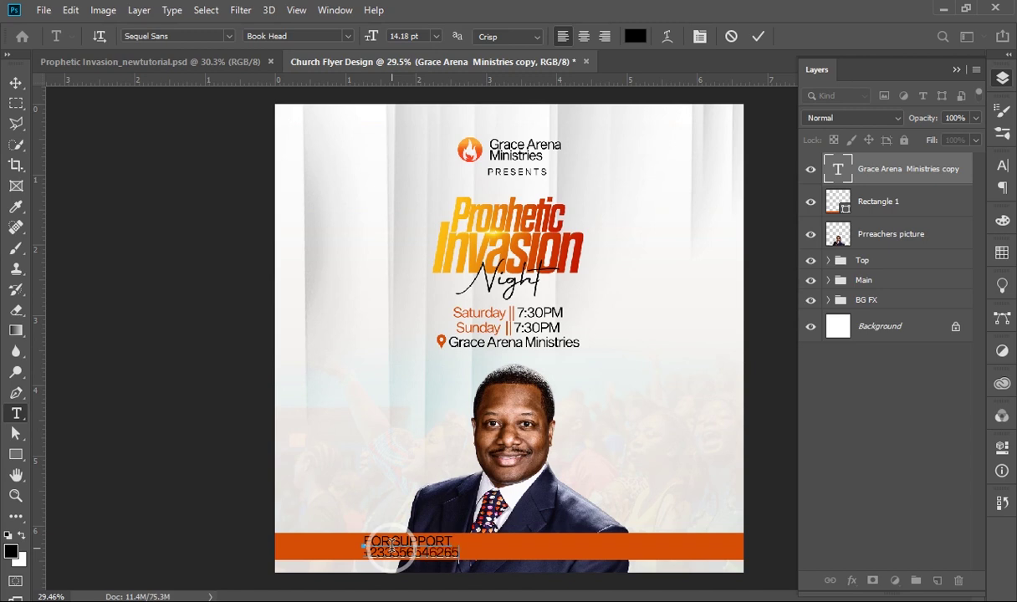
pyautogui.moveTo(468, 567); pyautogui.dragTo(437, 562)
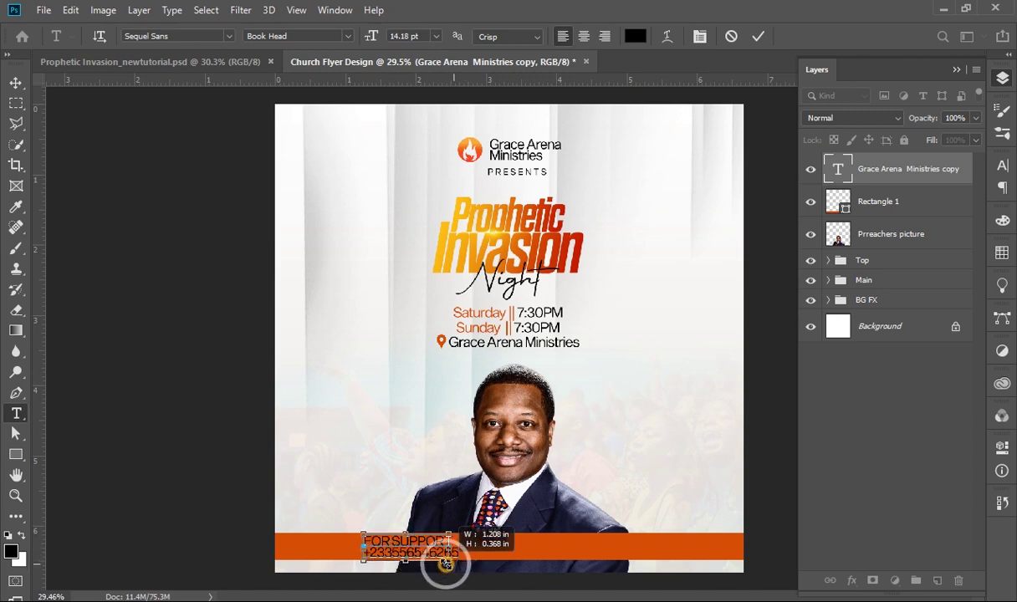
pyautogui.moveTo(436, 583); pyautogui.dragTo(418, 560)
pyautogui.moveTo(424, 560); pyautogui.dragTo(435, 559)
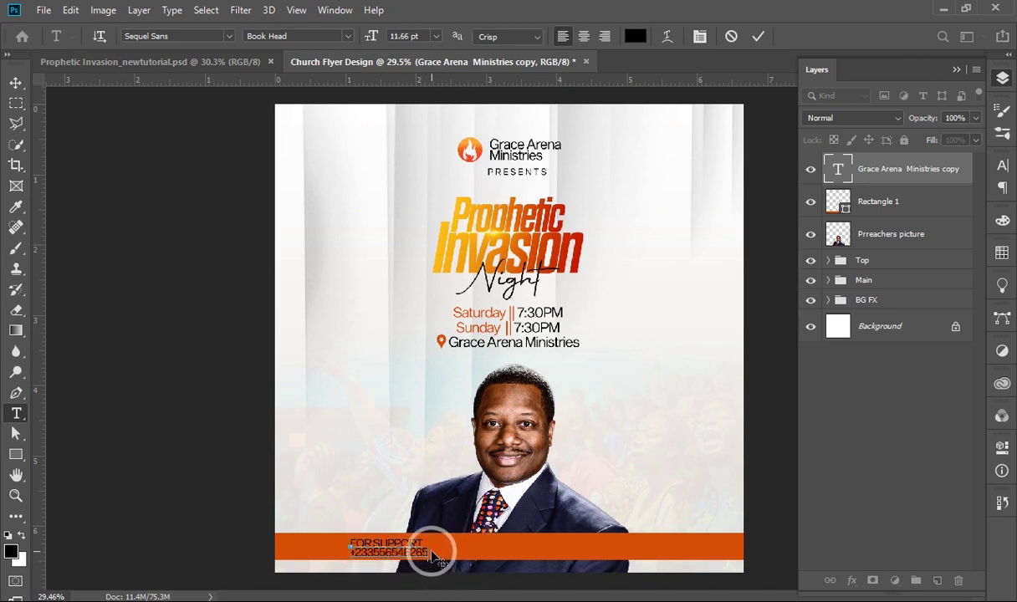
# Recolour the phone number line yellow (fcbb00) sampled from the Invasion title, and commit.
pyautogui.moveTo(433, 558); pyautogui.dragTo(298, 557)
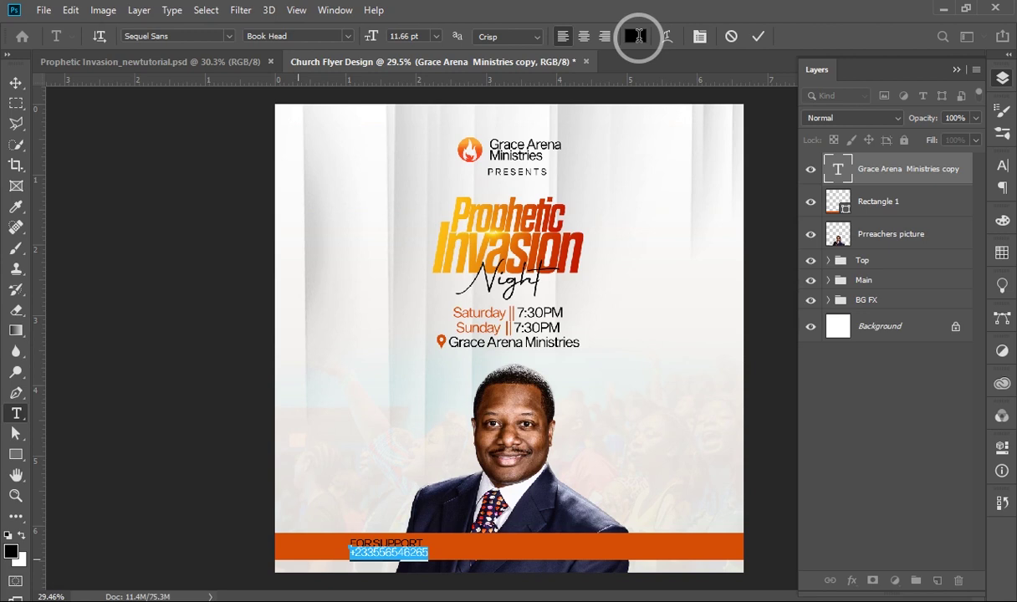
pyautogui.click(635, 37)
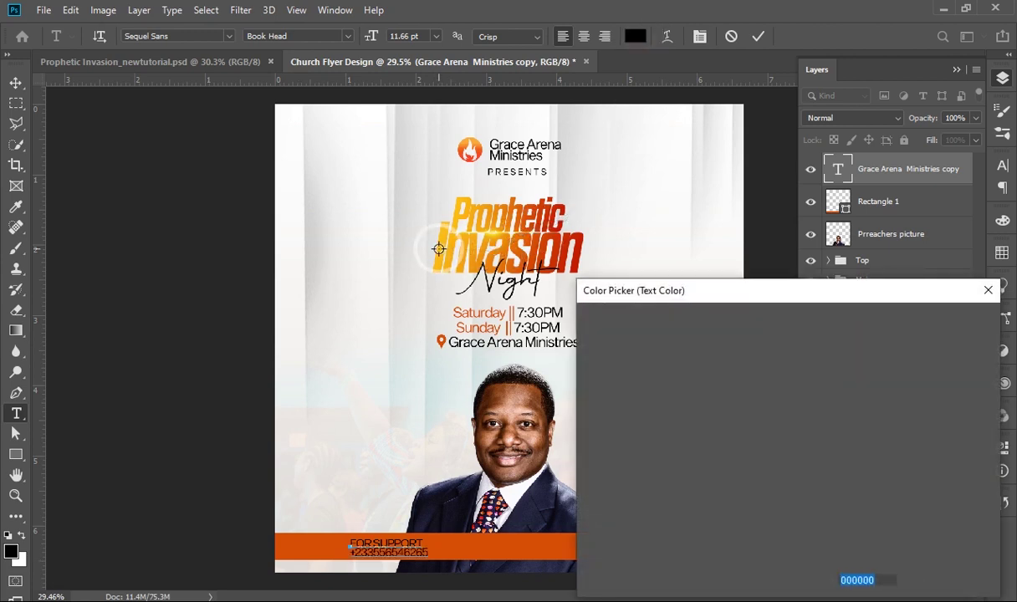
pyautogui.click(438, 249)
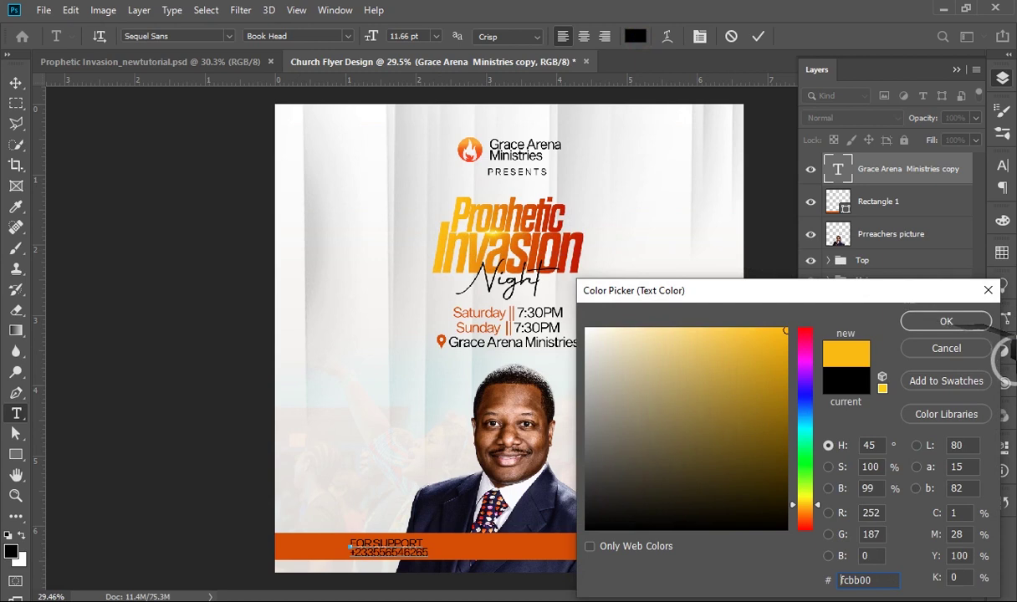
pyautogui.click(938, 326)
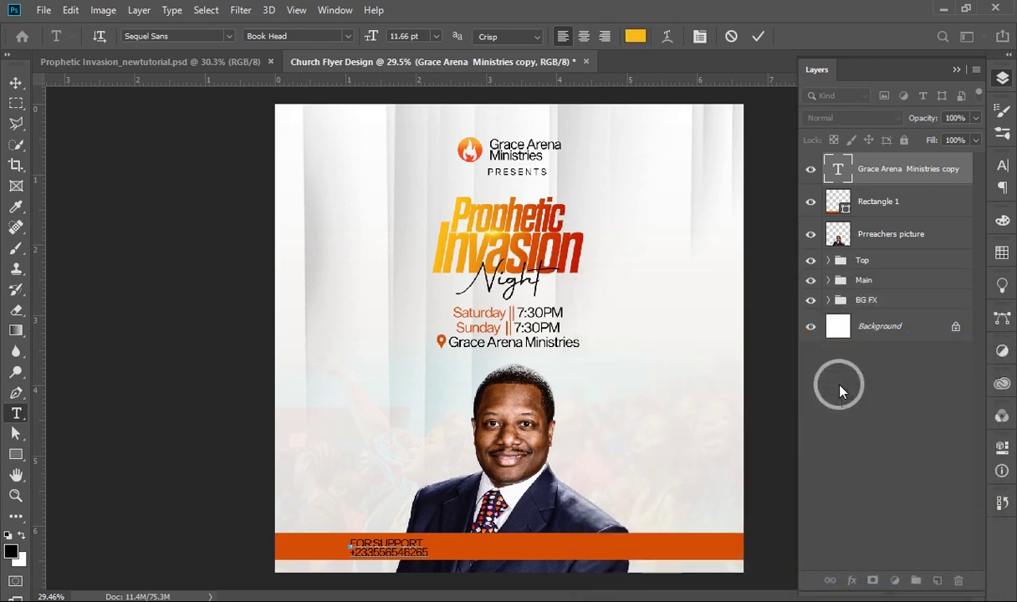
pyautogui.click(744, 46)
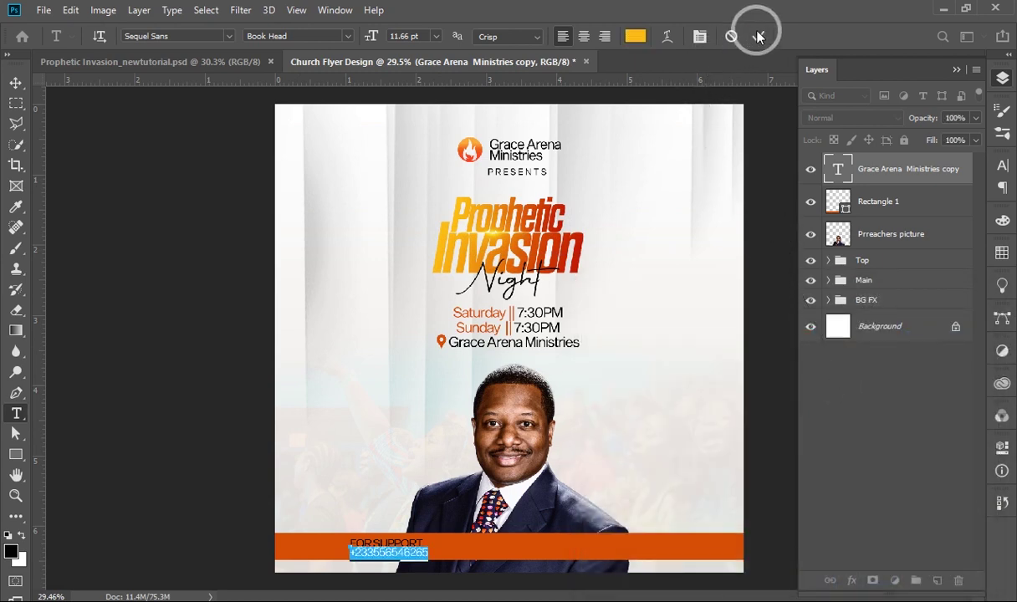
pyautogui.click(758, 36)
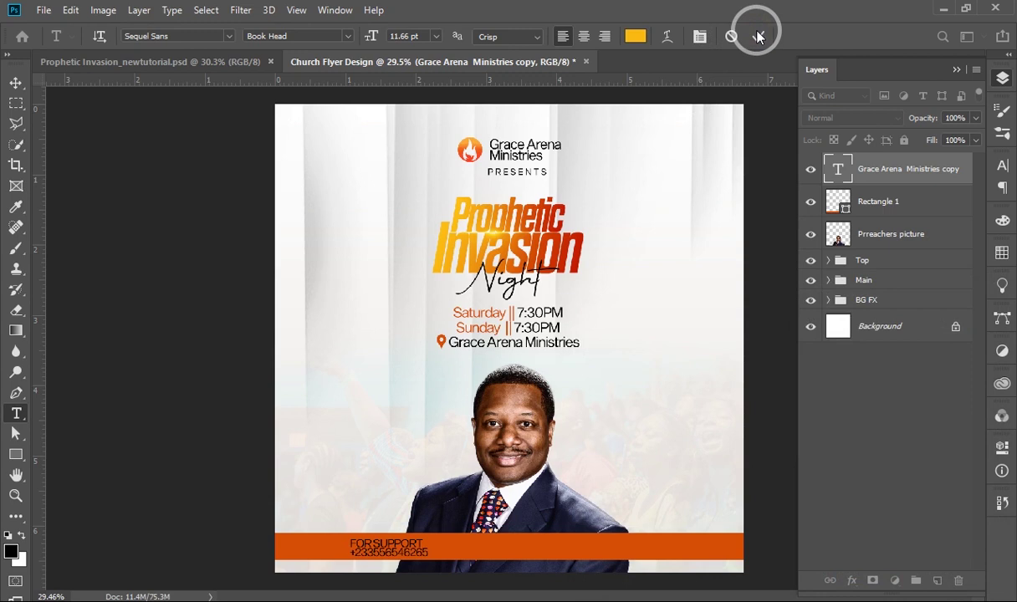
pyautogui.press('v')
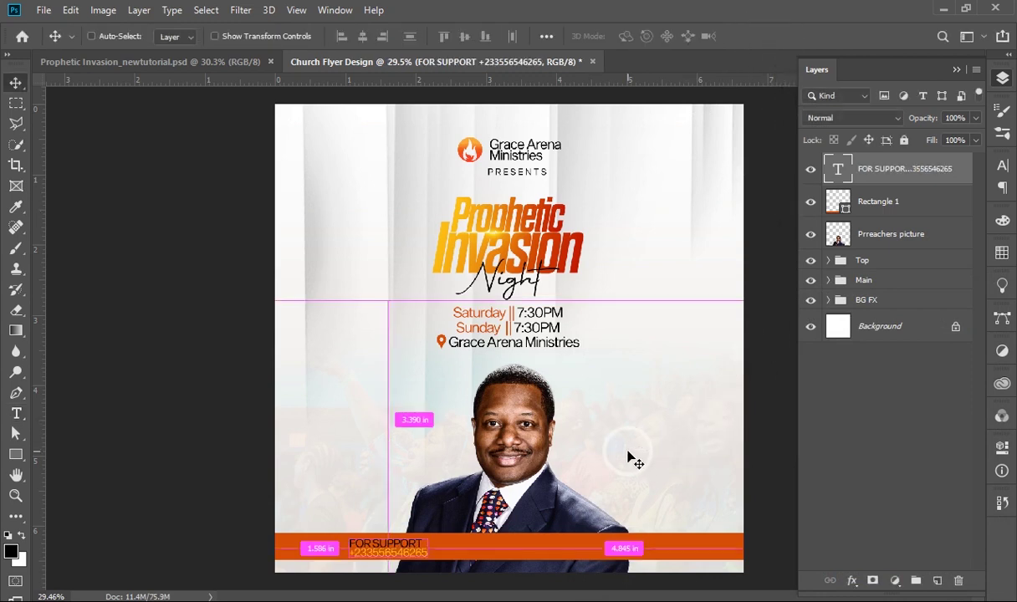
# Duplicate the FOR SUPPORT text layer and place the copy in the middle of the orange bar.
pyautogui.hotkey('ctrl', 'j')
pyautogui.hotkey('shift', 'Right')
pyautogui.hotkey('shift', 'Right')
pyautogui.hotkey('shift', 'Right')
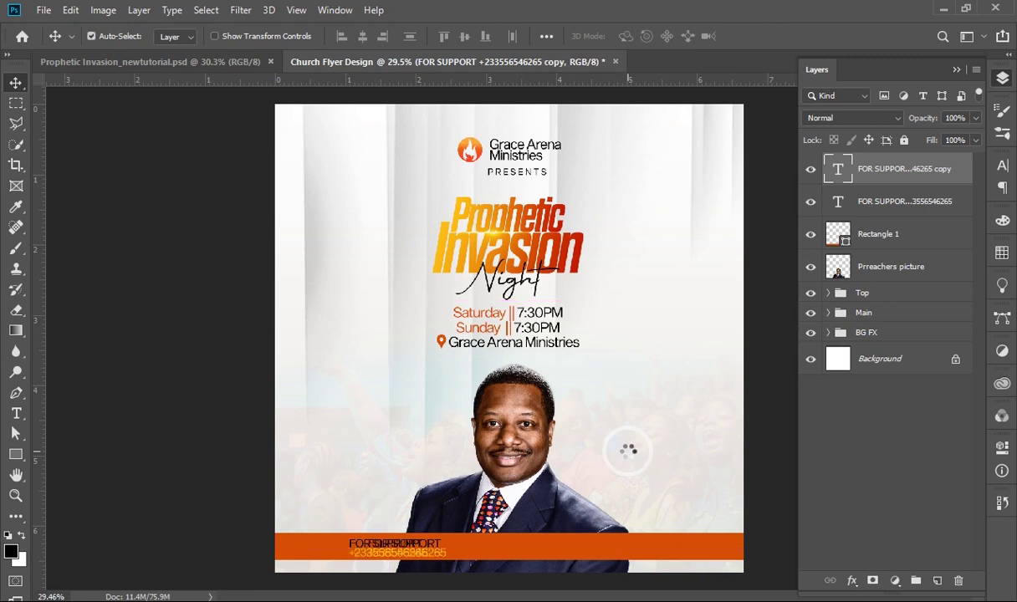
pyautogui.moveTo(409, 554); pyautogui.dragTo(514, 553)
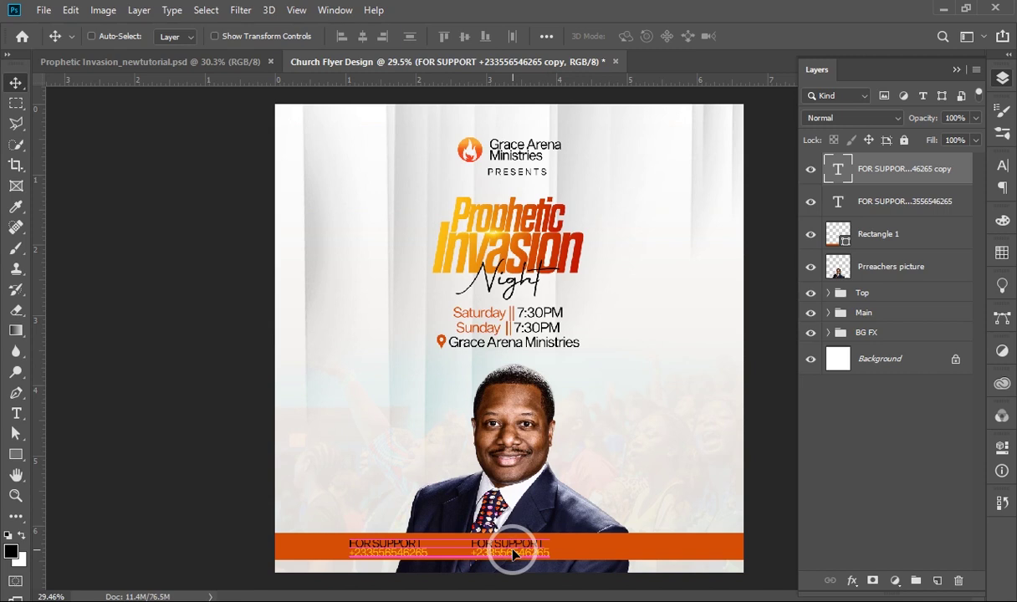
pyautogui.moveTo(514, 554); pyautogui.dragTo(512, 554)
# Retype the copy as 'WITH PASTOR' plus the pastor's name, colouring the name yellow.
pyautogui.press('t')
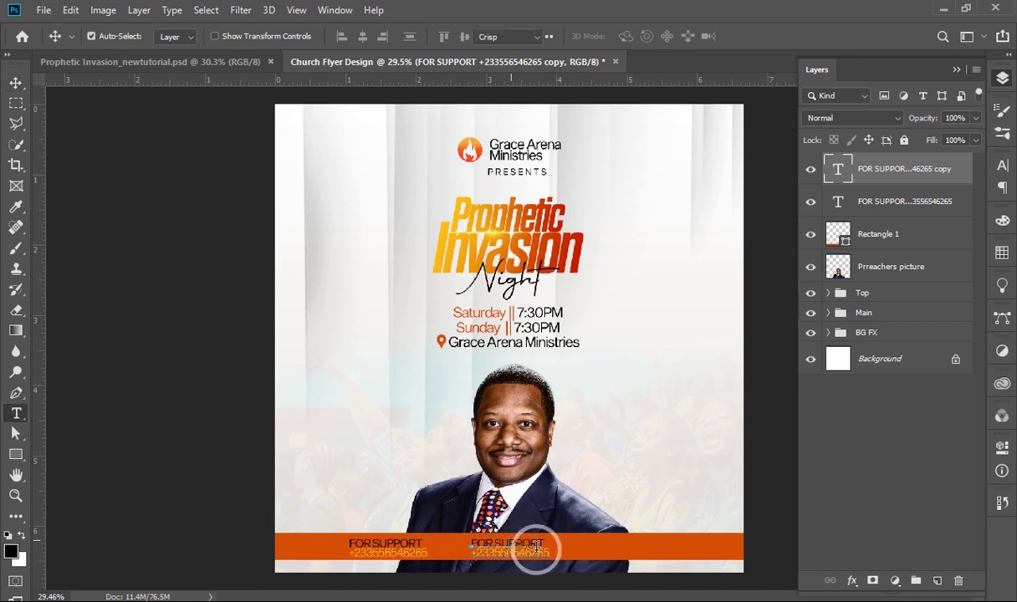
pyautogui.click(536, 545)
pyautogui.moveTo(468, 542); pyautogui.dragTo(536, 548)
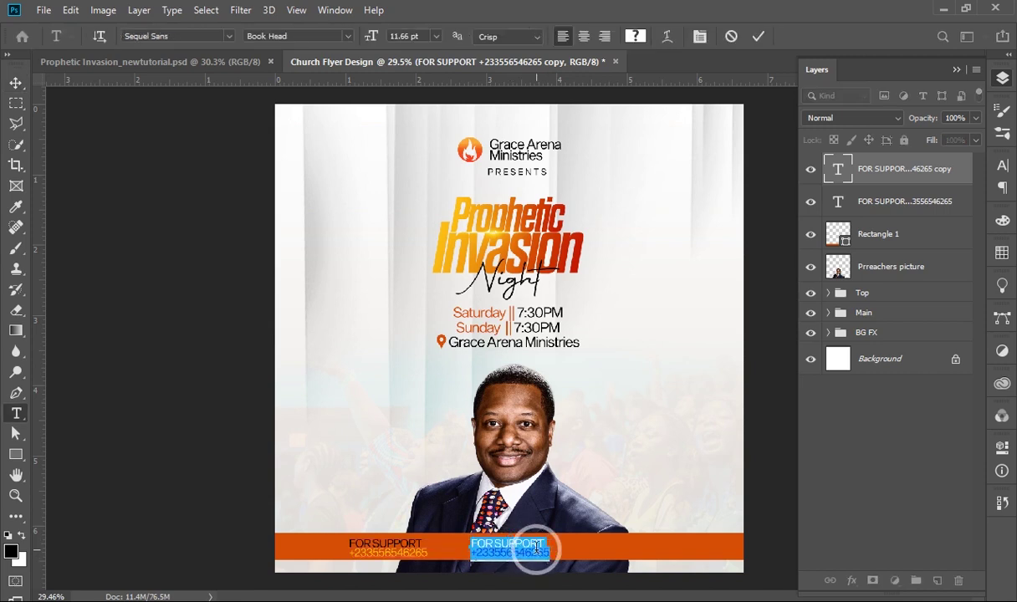
pyautogui.click(536, 548)
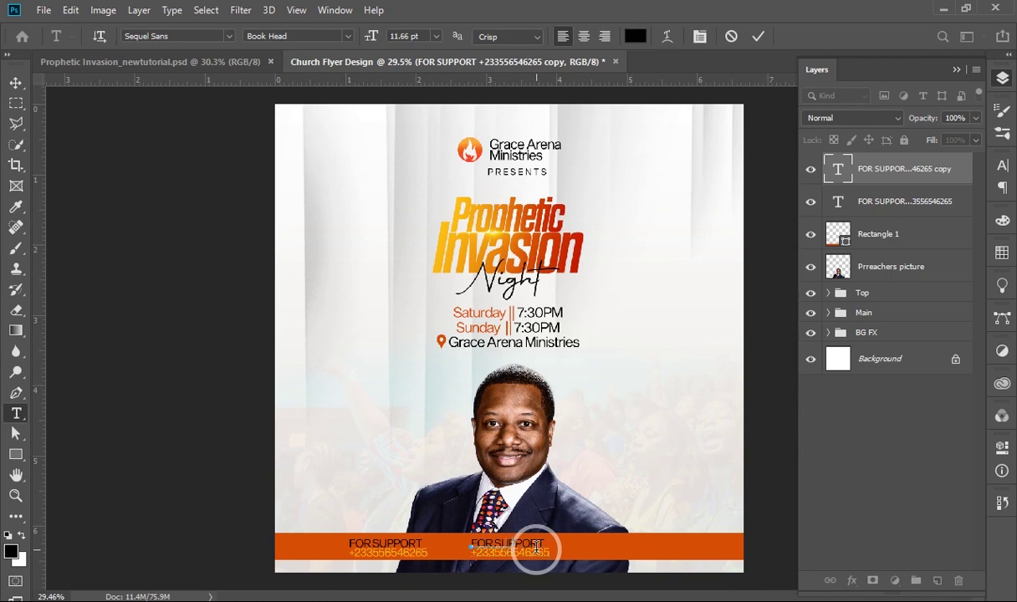
pyautogui.write('WITH PASTOR')
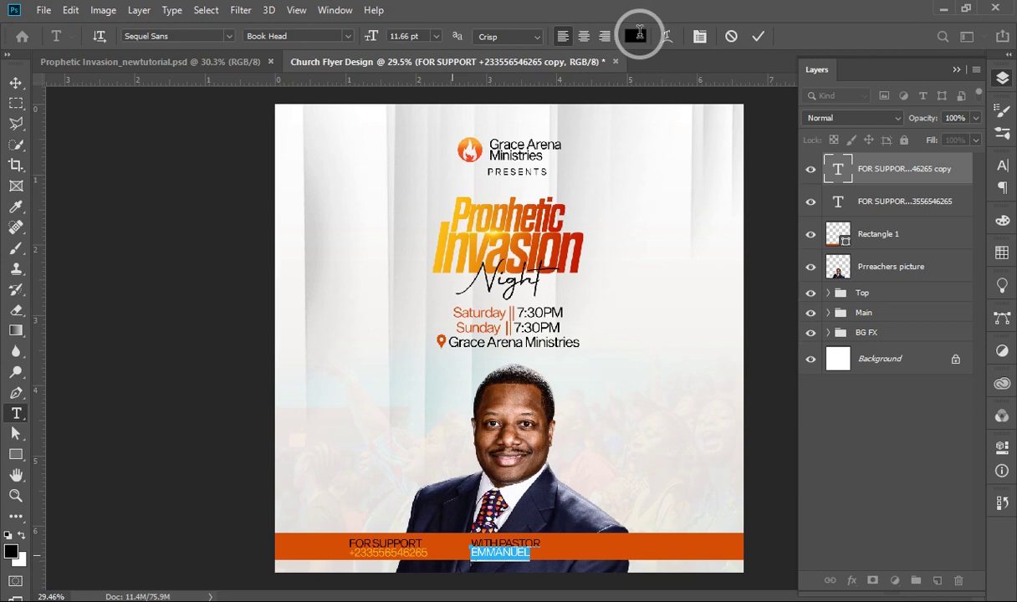
pyautogui.click(635, 36)
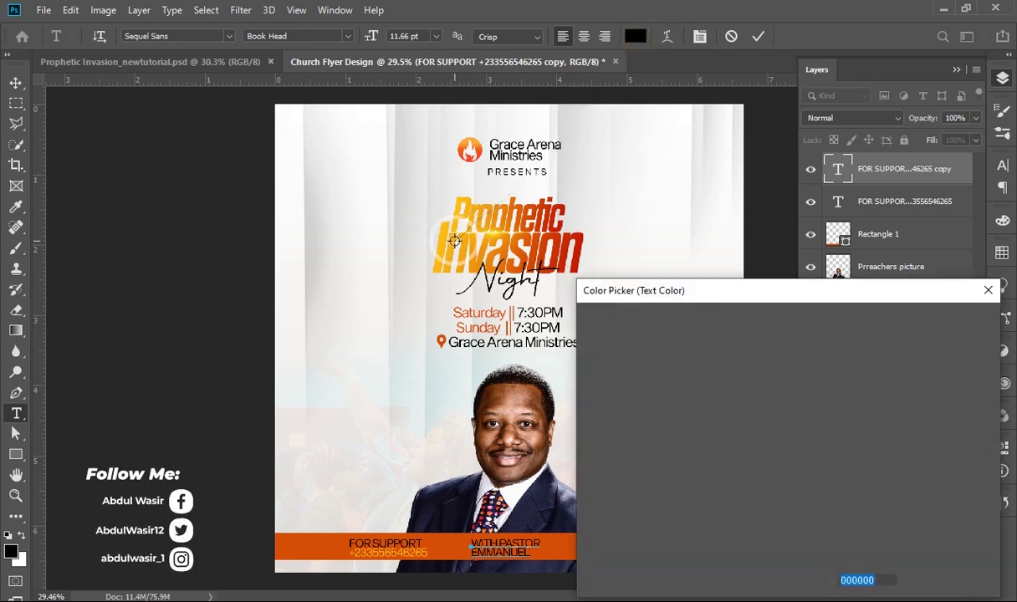
pyautogui.click(441, 248)
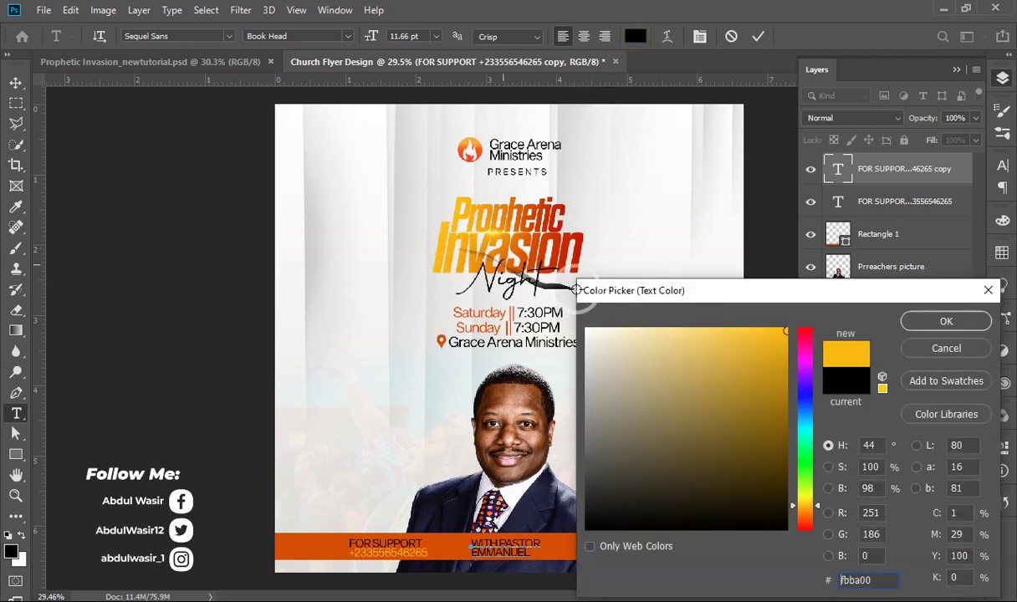
pyautogui.click(953, 325)
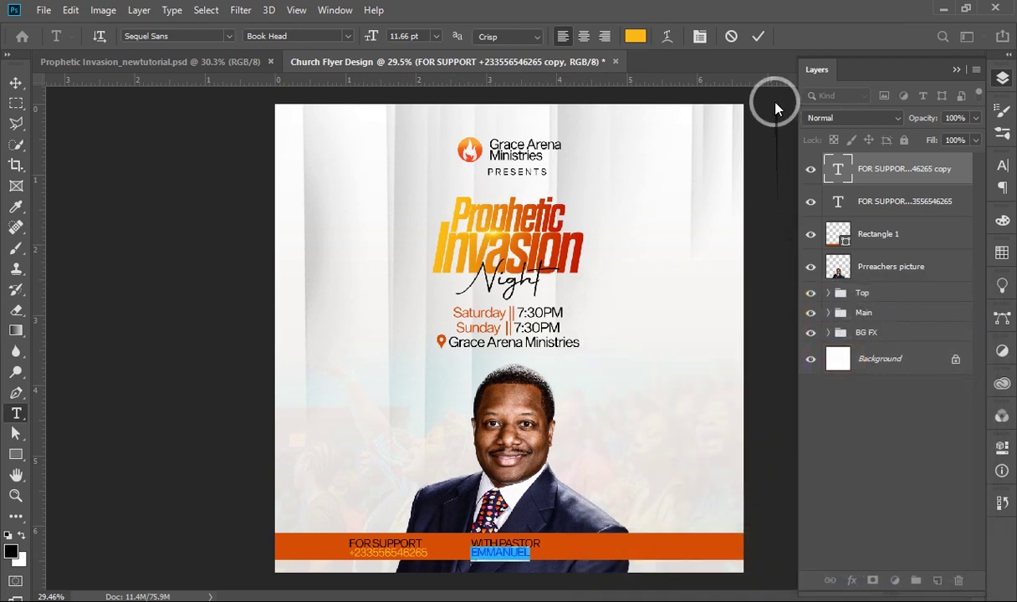
pyautogui.click(756, 37)
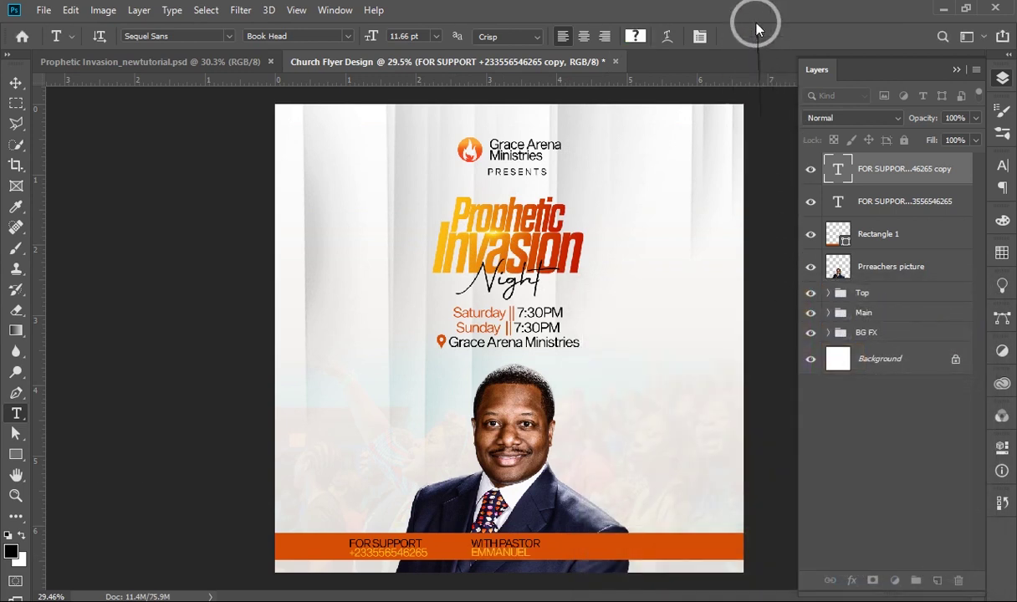
pyautogui.click(758, 36)
# Duplicate the WITH PASTOR text layer and shift the copy to the right of the bar.
pyautogui.press('v')
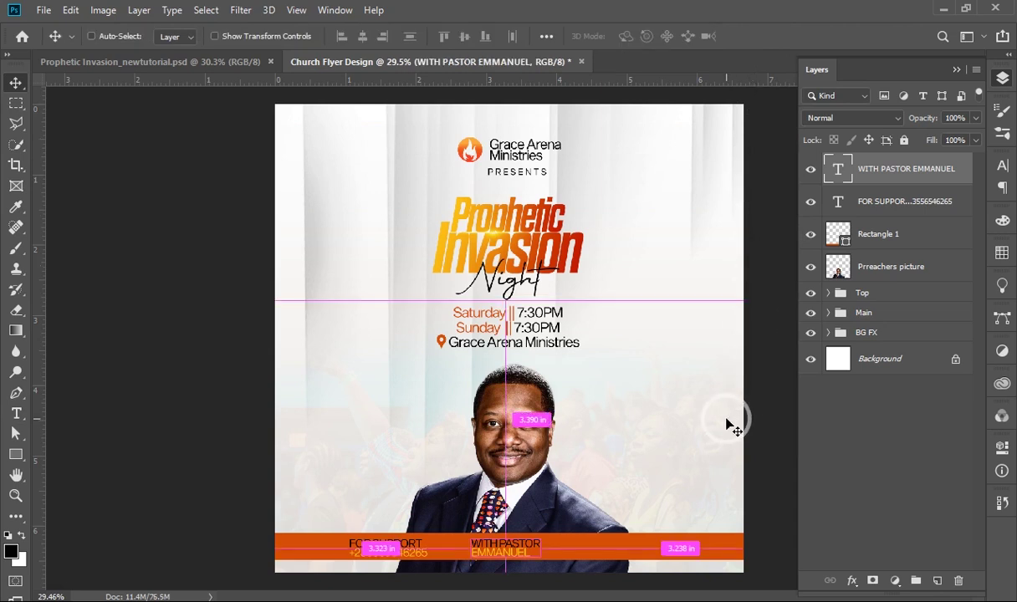
pyautogui.hotkey('alt', 'Up')
pyautogui.hotkey('shift', 'Right')
pyautogui.hotkey('shift', 'Right')
pyautogui.hotkey('shift', 'Right')
pyautogui.hotkey('shift', 'Right')
pyautogui.hotkey('shift', 'Right')
pyautogui.hotkey('shift', 'Right')
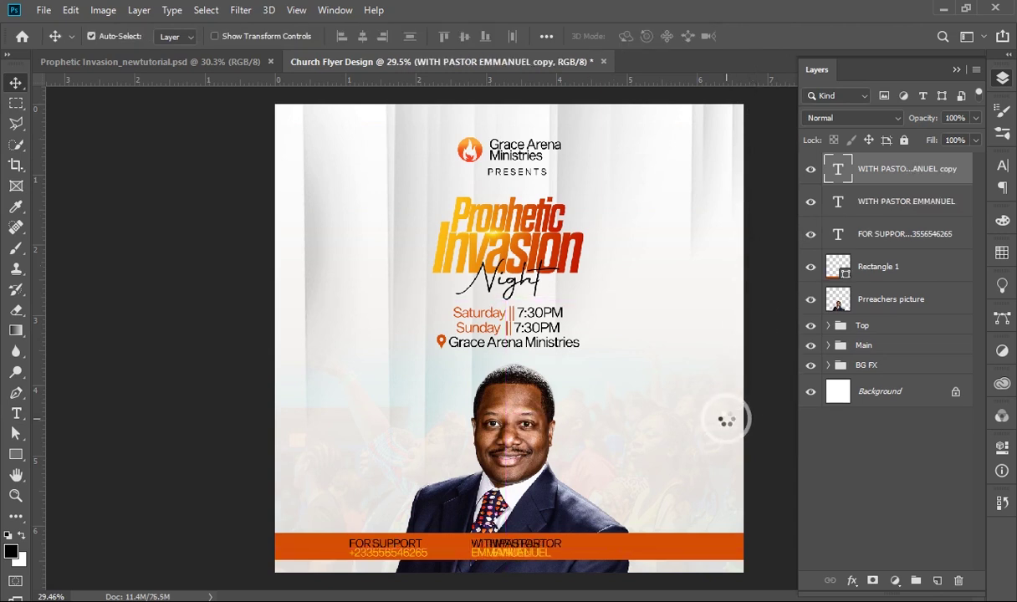
pyautogui.hotkey('shift', 'Right')
pyautogui.hotkey('shift', 'Right')
pyautogui.hotkey('shift', 'Right')
pyautogui.hotkey('shift', 'Right')
pyautogui.hotkey('shift', 'Right')
pyautogui.hotkey('shift', 'Right')
pyautogui.hotkey('shift', 'Right')
pyautogui.hotkey('shift', 'Right')
pyautogui.hotkey('shift', 'Right')
pyautogui.hotkey('shift', 'Right')
pyautogui.hotkey('shift', 'Right')
pyautogui.hotkey('shift', 'Right')
pyautogui.hotkey('shift', 'Right')
pyautogui.hotkey('shift', 'Right')
pyautogui.hotkey('shift', 'Right')
pyautogui.hotkey('shift', 'Right')
pyautogui.hotkey('shift', 'Right')
pyautogui.hotkey('shift', 'Right')
pyautogui.hotkey('shift', 'Right')
pyautogui.hotkey('shift', 'Right')
pyautogui.hotkey('shift', 'Right')
pyautogui.hotkey('shift', 'Right')
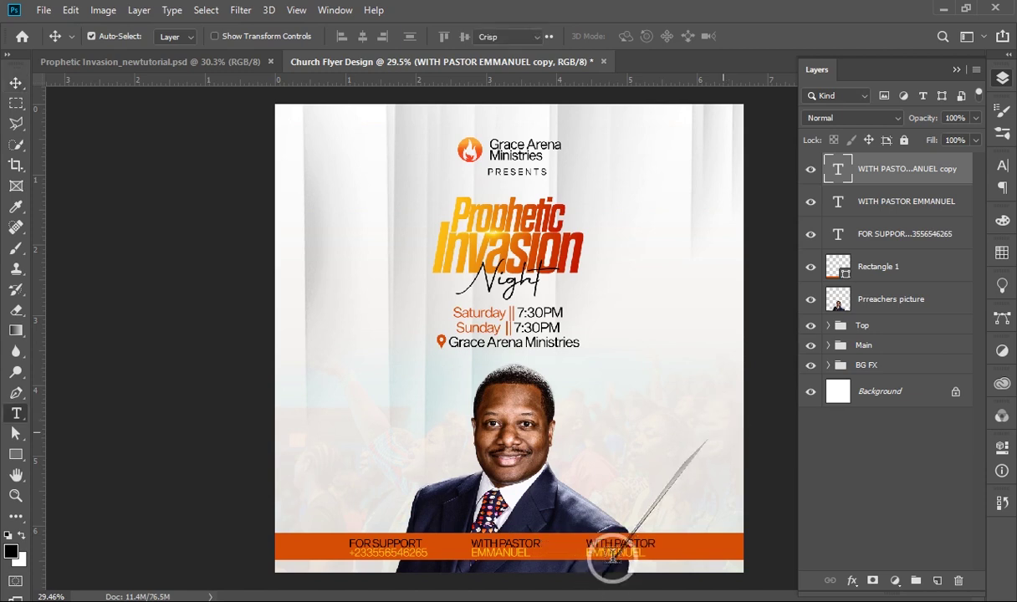
# Rewrite the right-hand copy as 'STREAMING LIVE' above the streaming handle.
pyautogui.press('t')
pyautogui.click(615, 545)
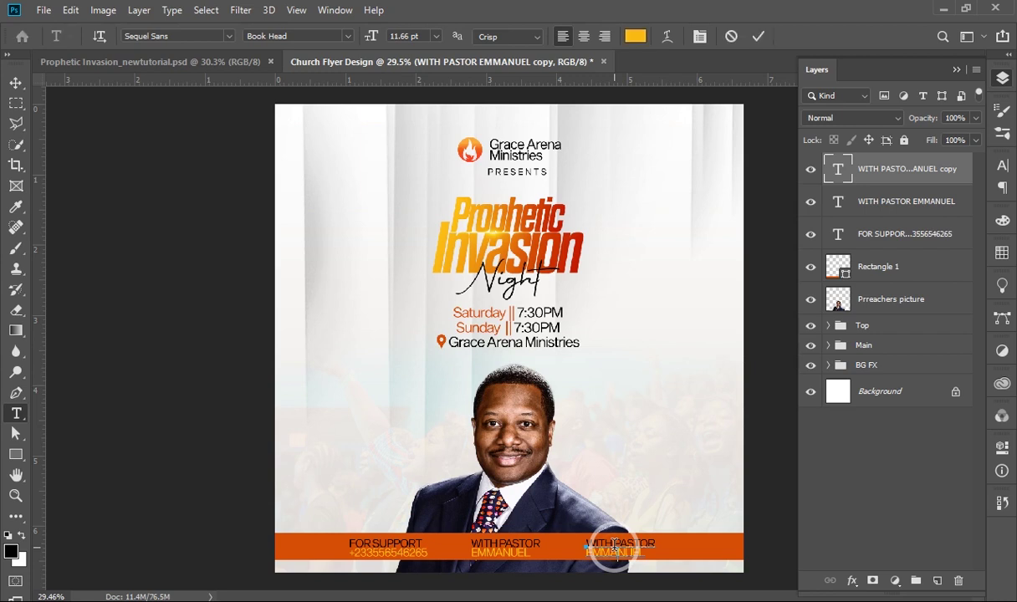
pyautogui.hotkey('ctrl', 'a')
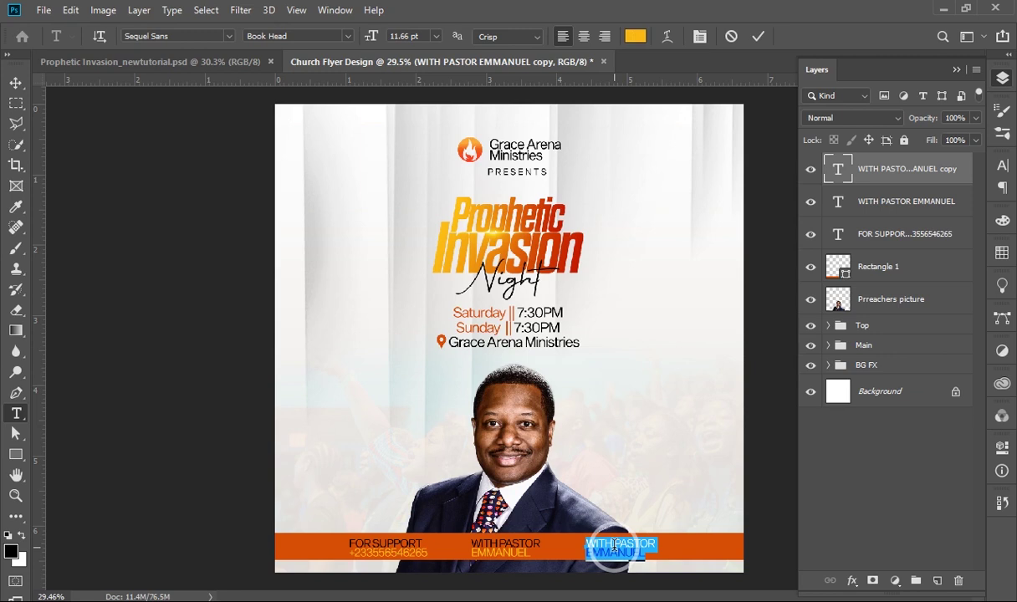
pyautogui.click(615, 545)
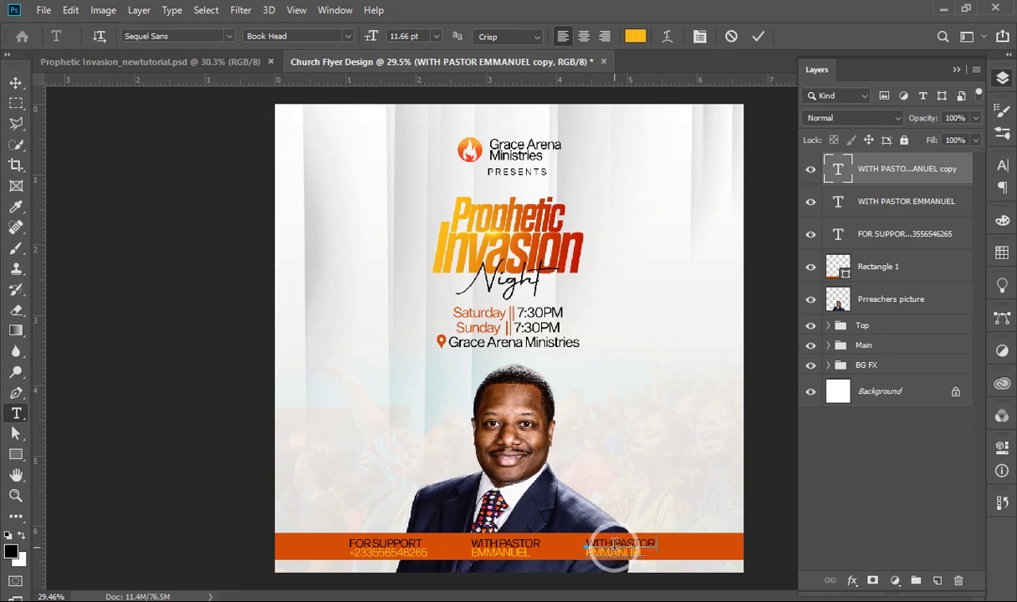
pyautogui.write('STREAMING LIVE')
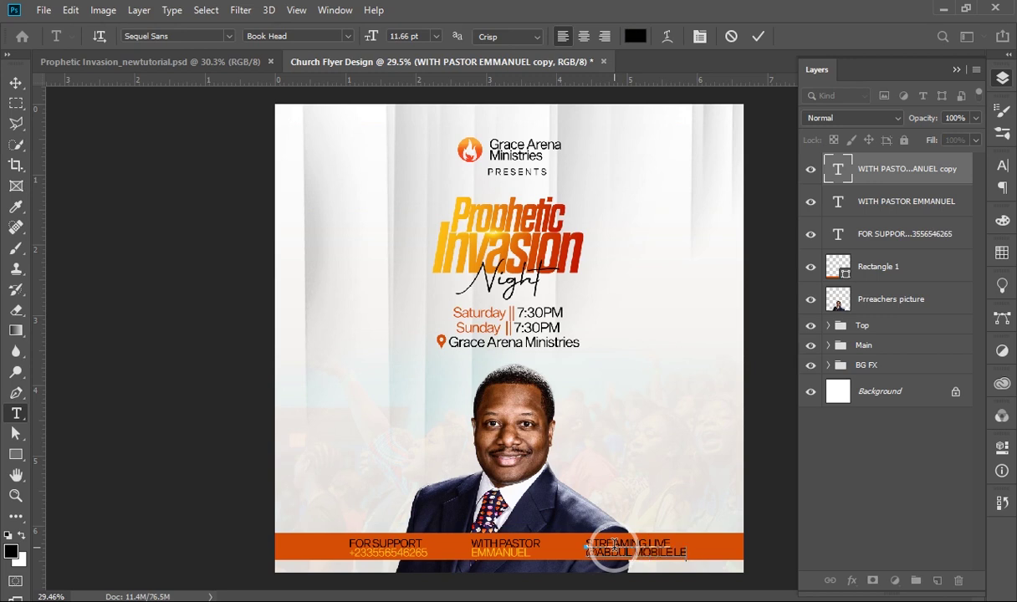
pyautogui.write('Y')
pyautogui.moveTo(715, 552)
pyautogui.mouseDown()
pyautogui.moveTo(595, 567)
pyautogui.moveTo(575, 559)
pyautogui.mouseUp()
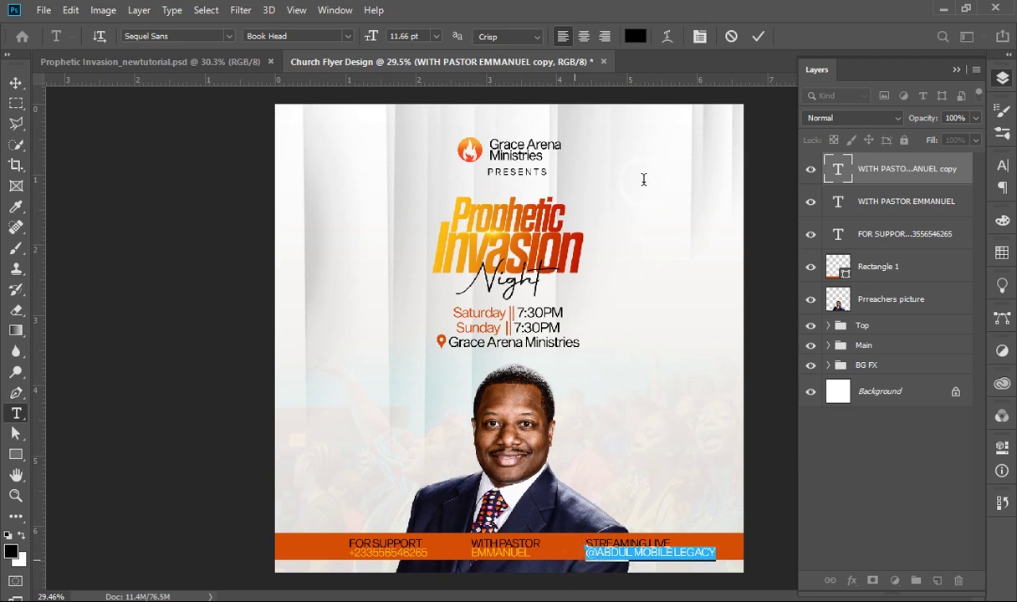
# Colour the handle line with orange sampled from the flyer and commit the text.
pyautogui.click(640, 36)
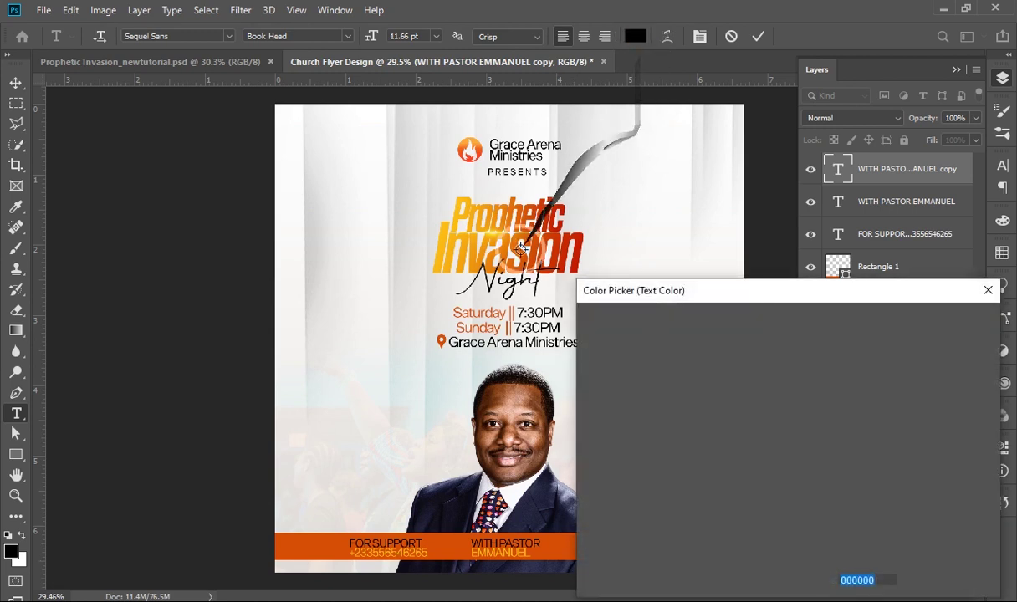
pyautogui.click(439, 252)
pyautogui.click(924, 319)
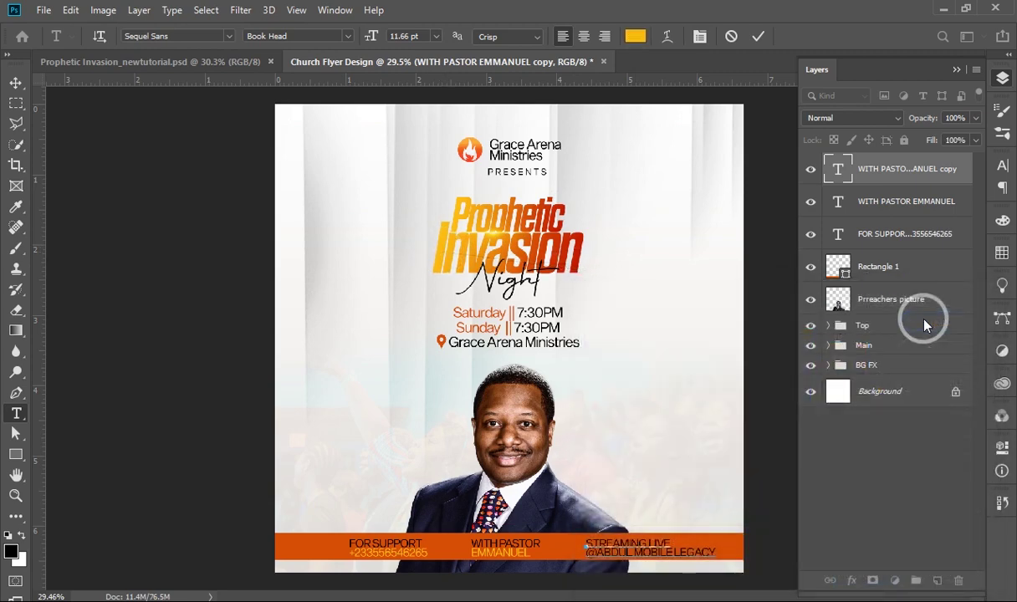
pyautogui.click(756, 40)
pyautogui.press('v')
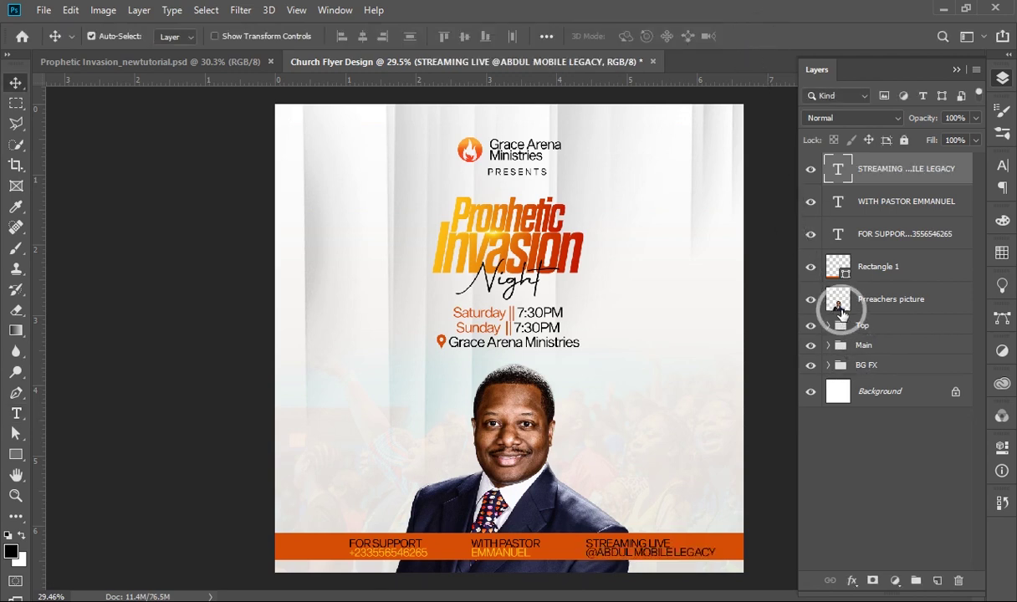
# Group Rectangle 1 and the three footer texts as 'Down', centre it horizontally, and nudge the photo up.
pyautogui.keyDown('shift'); pyautogui.click(914, 267); pyautogui.keyUp('shift')
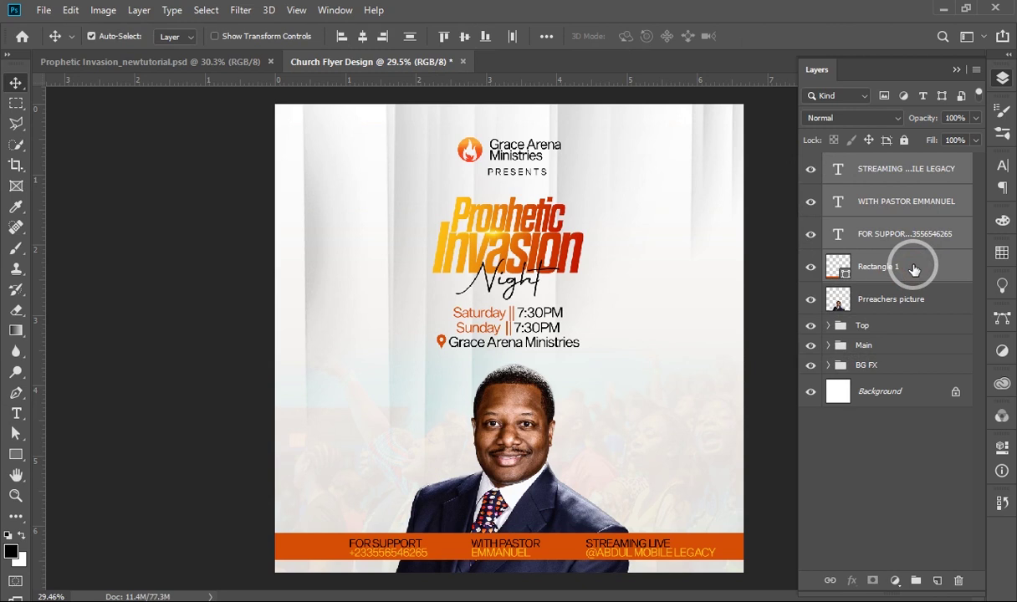
pyautogui.hotkey('ctrl', 'g')
pyautogui.write('Down')
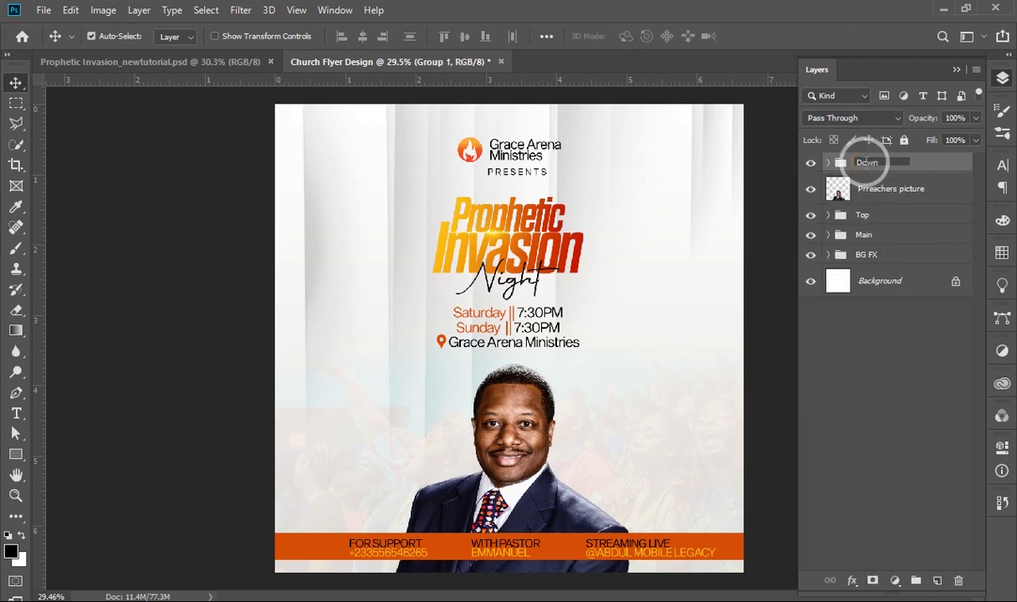
pyautogui.press('Return')
pyautogui.hotkey('ctrl', 'a')
pyautogui.click(362, 36)
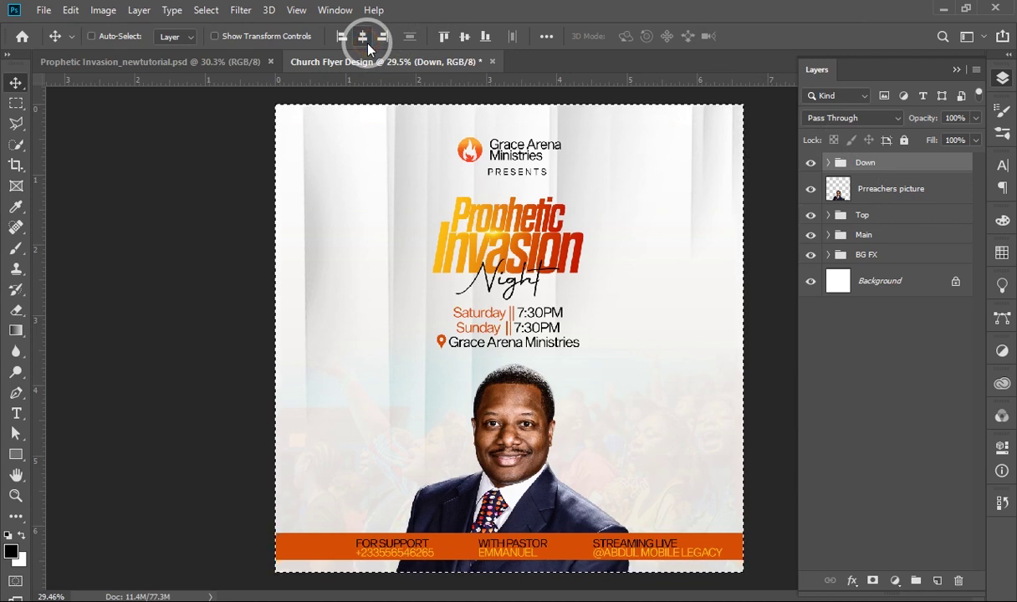
pyautogui.hotkey('ctrl', 'd')
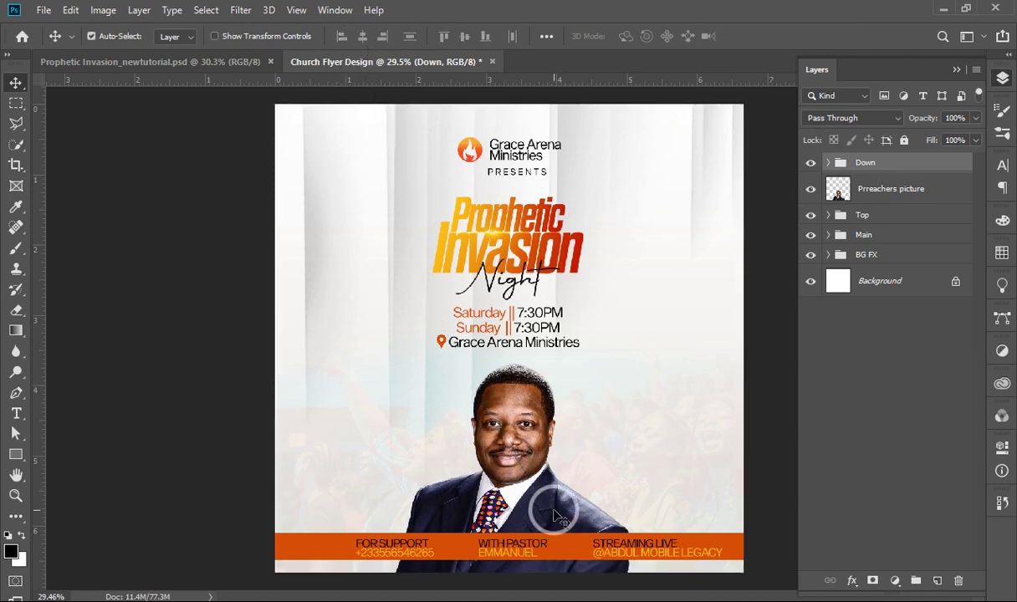
pyautogui.moveTo(521, 481); pyautogui.dragTo(530, 474)
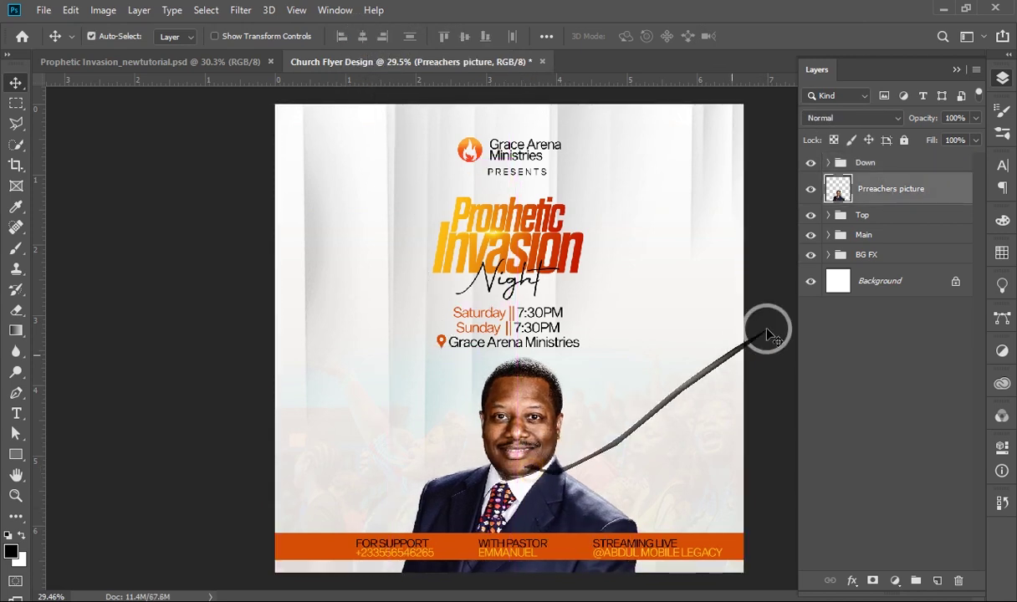
# Scale the Ven, Sunday and Saturday text layers in Main down to 87.25%.
pyautogui.click(829, 235)
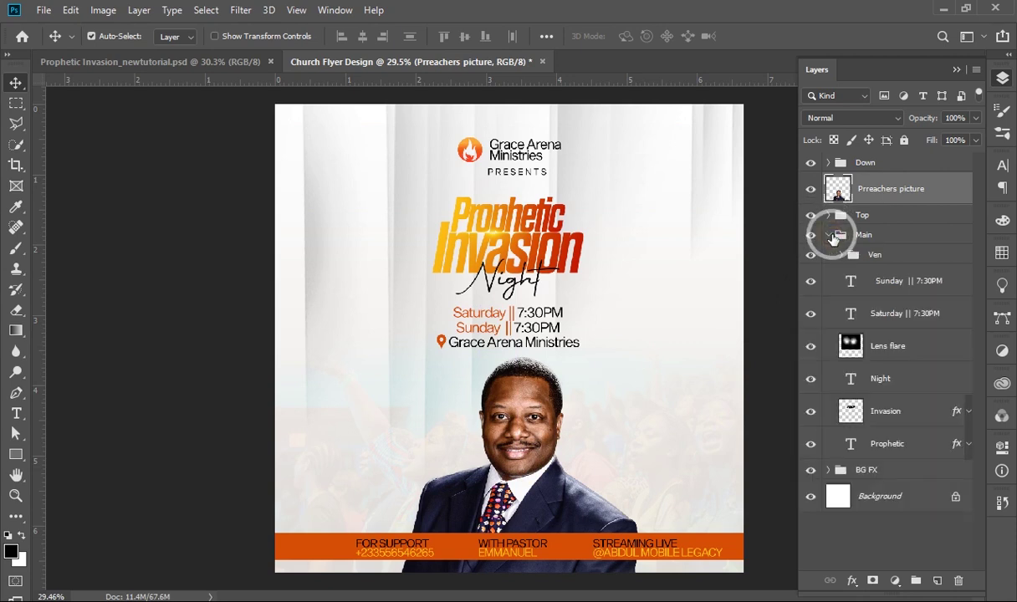
pyautogui.click(886, 290)
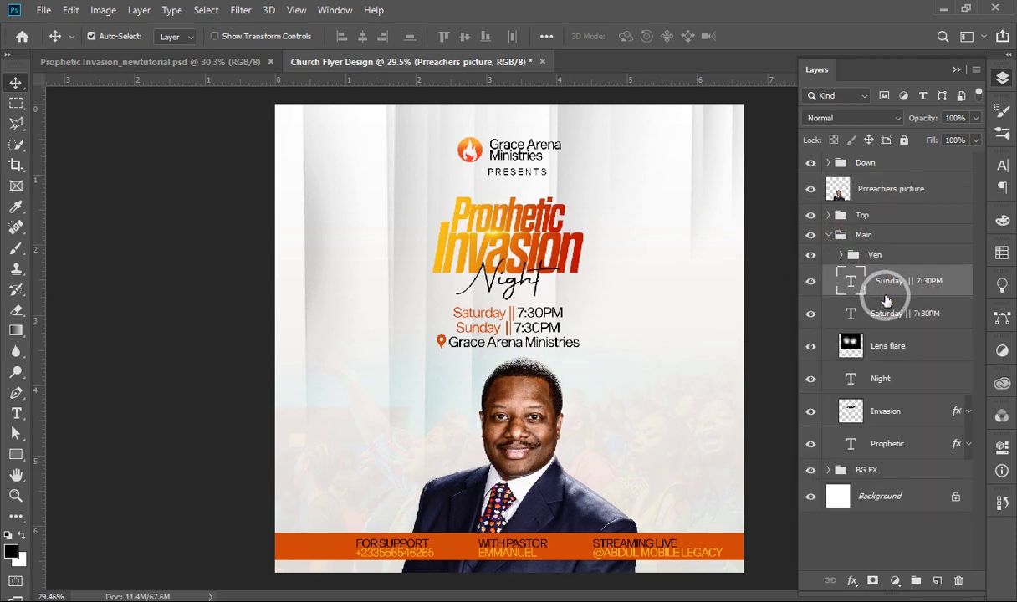
pyautogui.keyDown('shift'); pyautogui.click(891, 326); pyautogui.keyUp('shift')
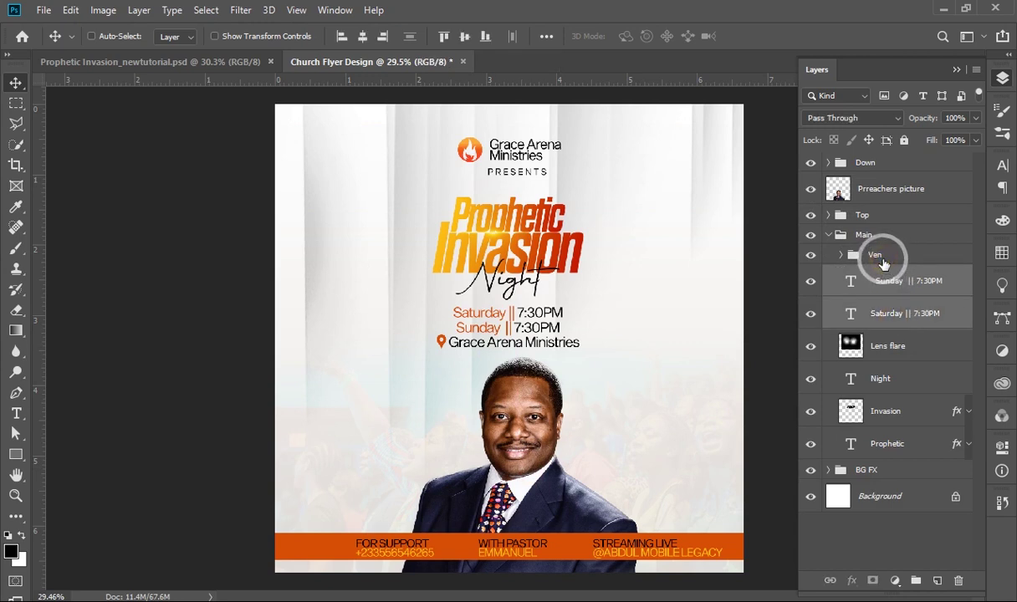
pyautogui.keyDown('shift'); pyautogui.click(875, 255); pyautogui.keyUp('shift')
pyautogui.hotkey('ctrl', 't')
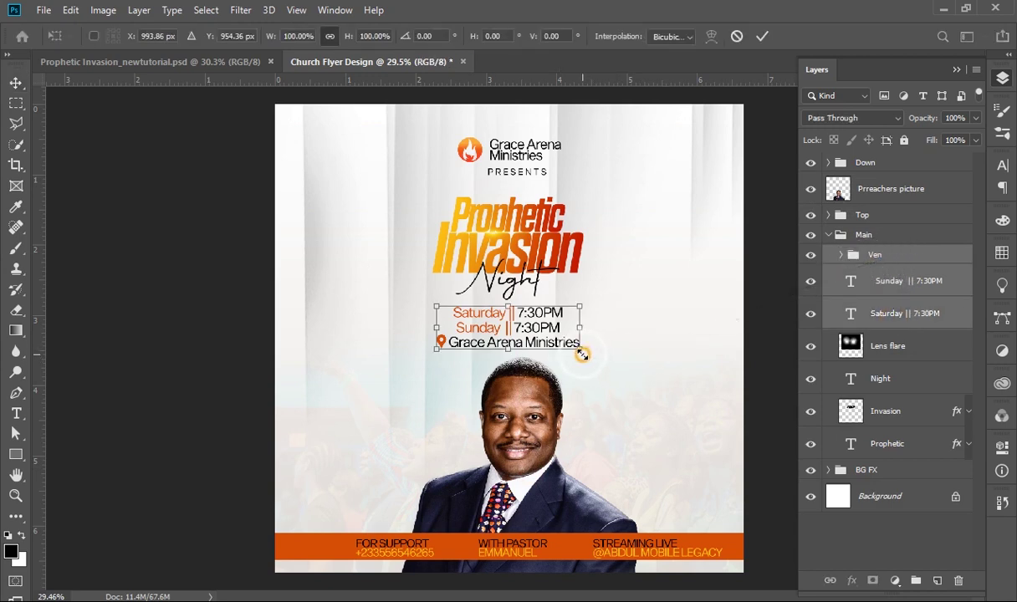
pyautogui.moveTo(582, 354); pyautogui.dragTo(577, 356)
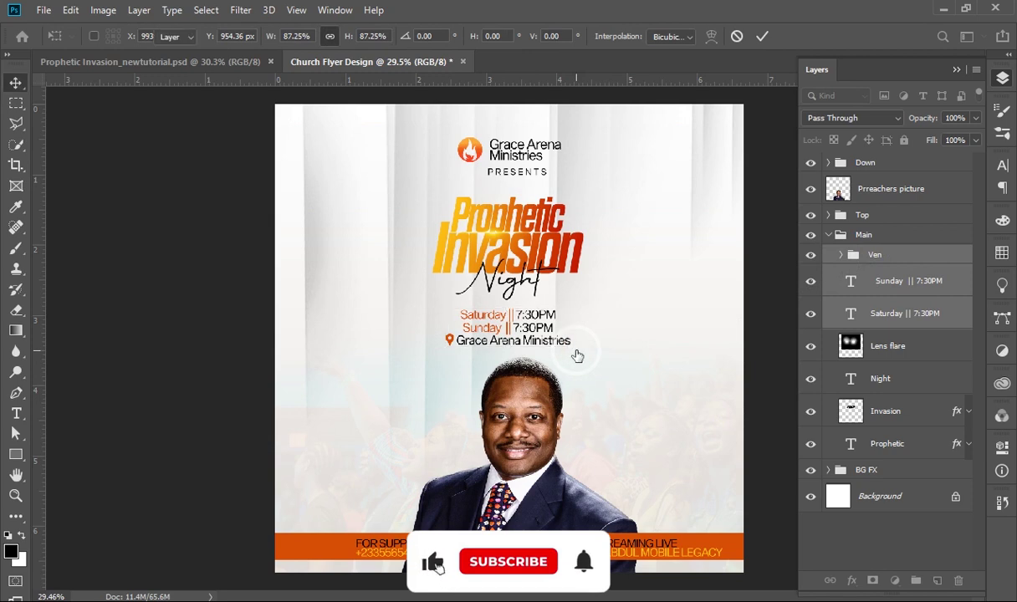
pyautogui.press('Return')
# Group the date and venue layers as 'Deatils' and centre the group horizontally.
pyautogui.hotkey('ctrl', 'g')
pyautogui.click(885, 255)
pyautogui.doubleClick(885, 255)
pyautogui.write('ls')
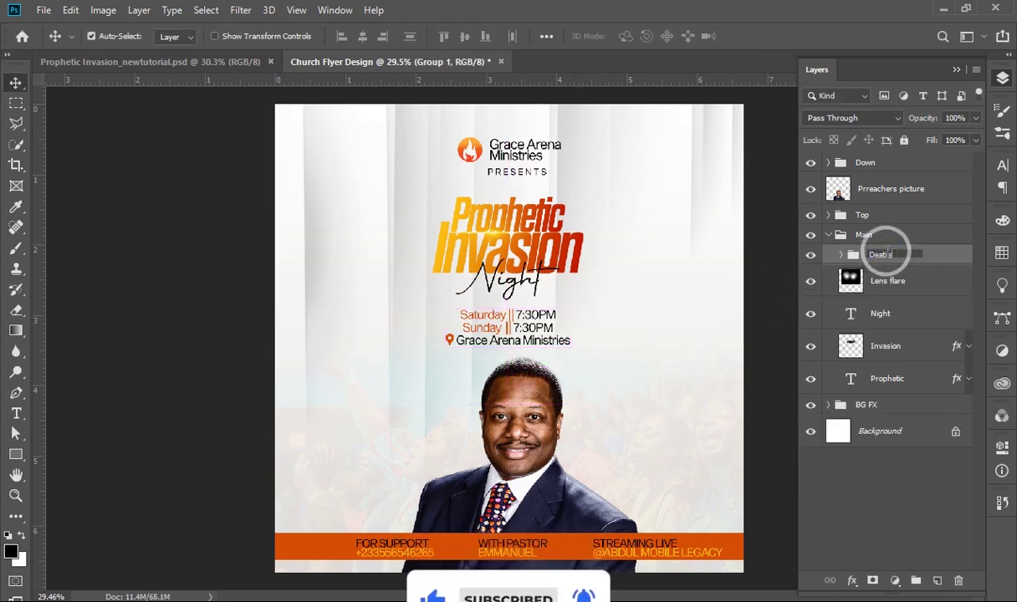
pyautogui.press('Return')
pyautogui.hotkey('ctrl', 'a')
pyautogui.click(363, 36)
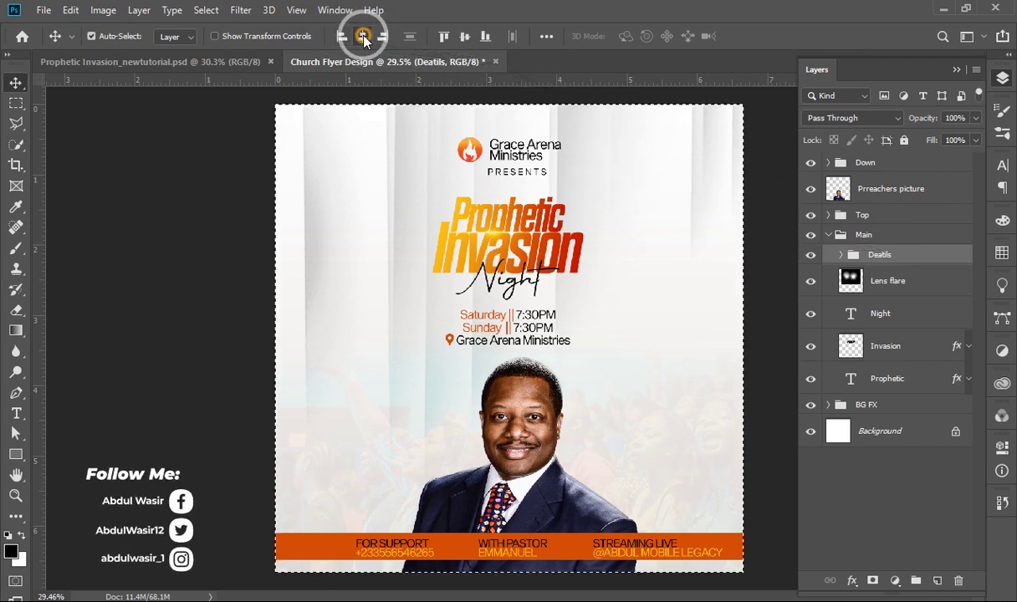
pyautogui.hotkey('ctrl', 'd')
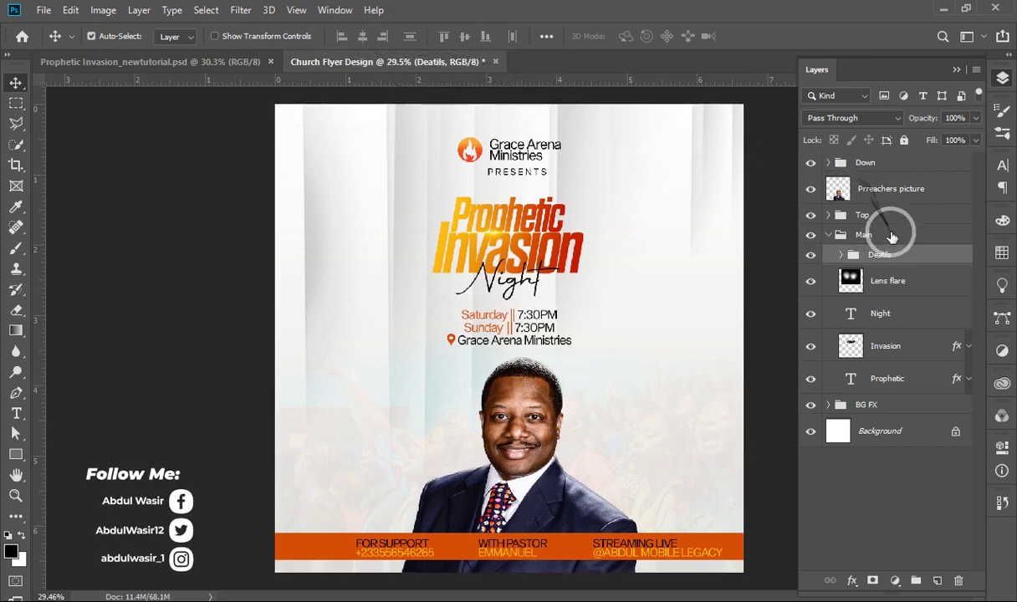
# Group the Lens flare through Prophetic title layers as 'Title' and centre it horizontally.
pyautogui.click(891, 281)
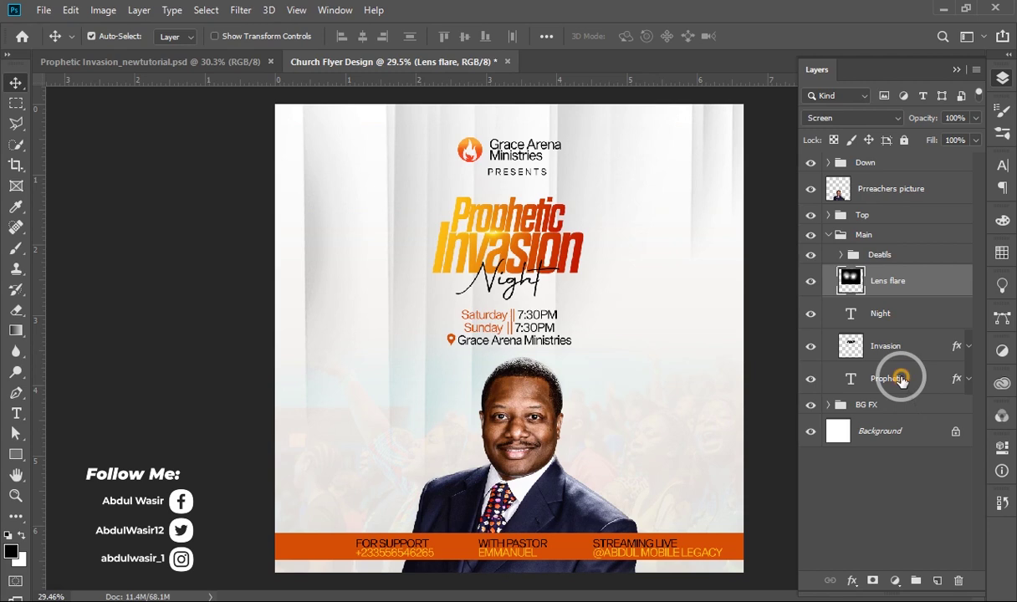
pyautogui.keyDown('shift'); pyautogui.click(901, 380); pyautogui.keyUp('shift')
pyautogui.hotkey('ctrl', 'g')
pyautogui.doubleClick(884, 274)
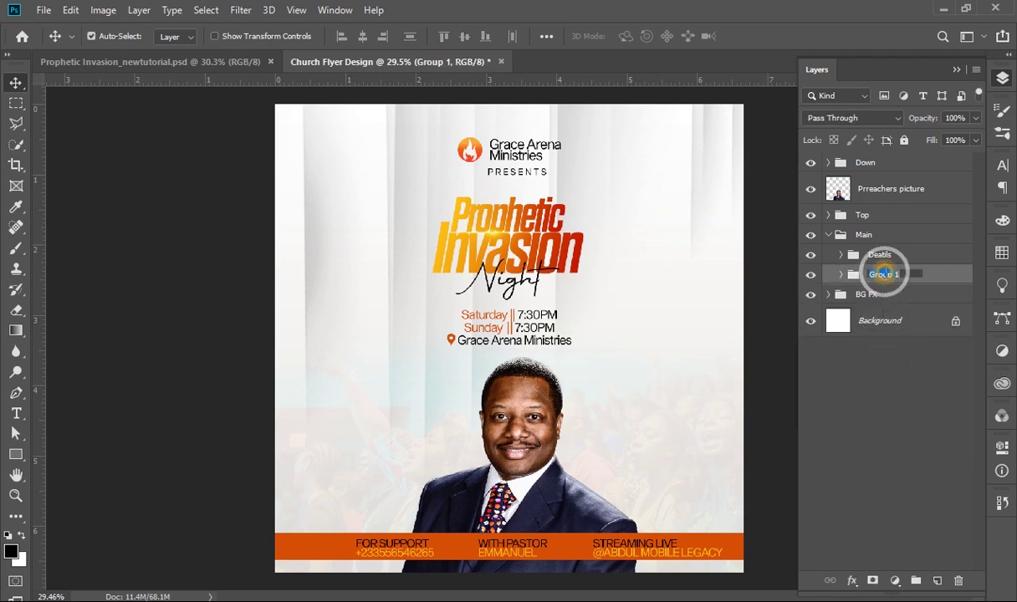
pyautogui.write('Title')
pyautogui.press('Return')
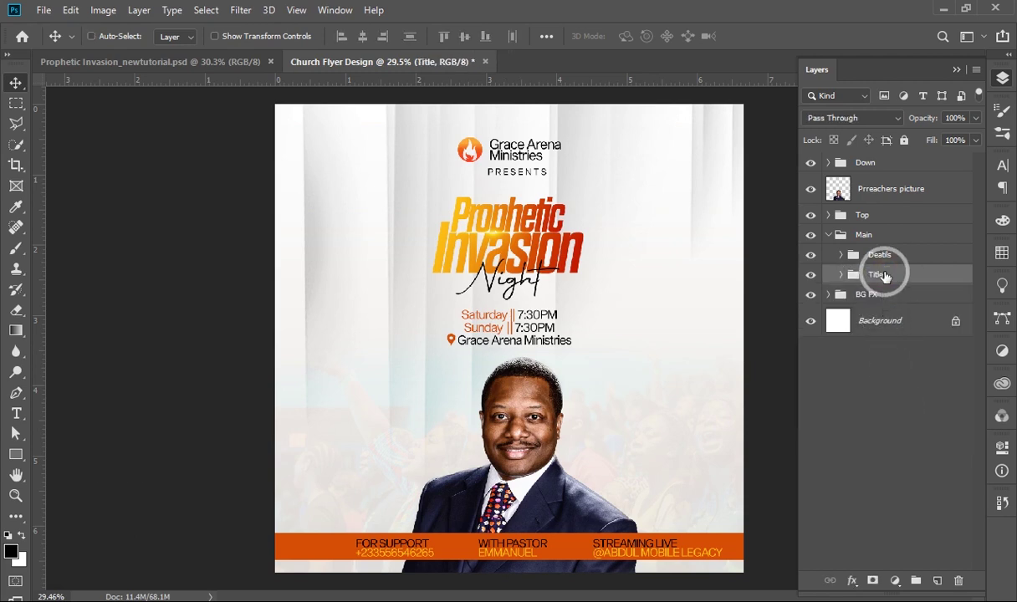
pyautogui.hotkey('ctrl', 'a')
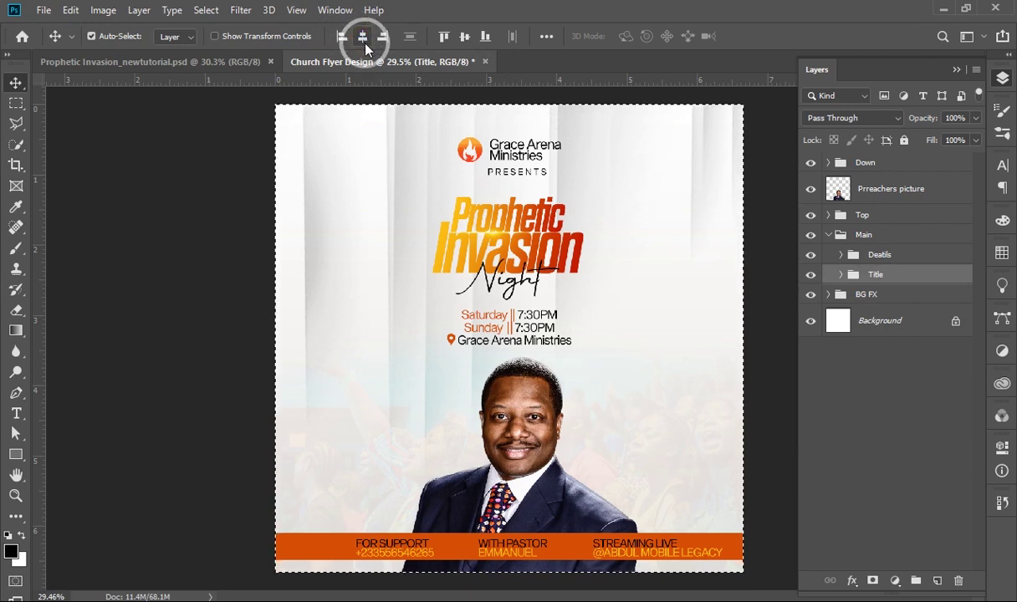
pyautogui.hotkey('ctrl', 'd')
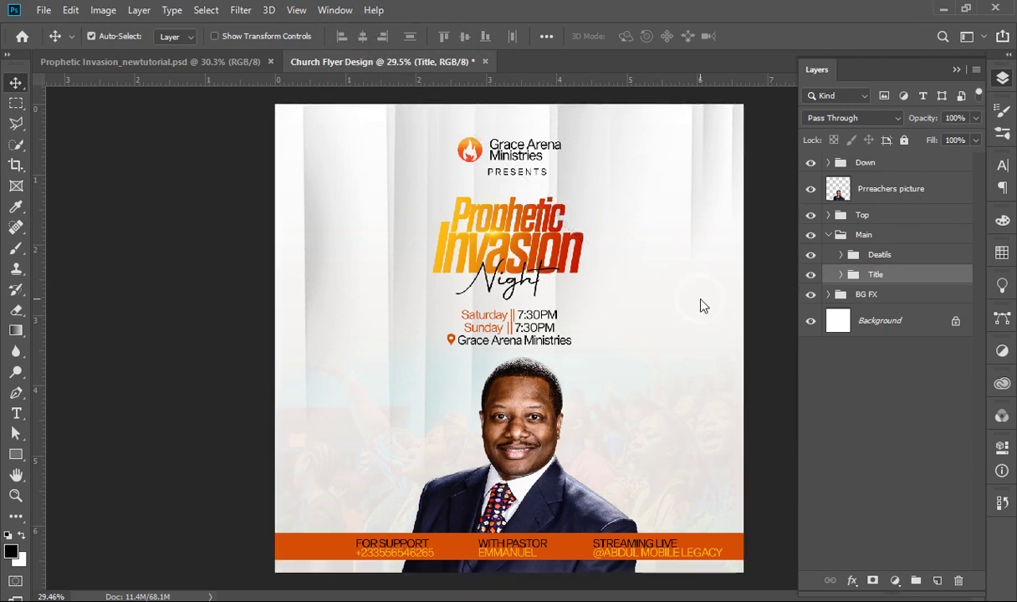
# Shrink the Top logo group, centre it horizontally, nudge it down, then shift the preacher photo left.
pyautogui.click(870, 214)
pyautogui.hotkey('ctrl', 't')
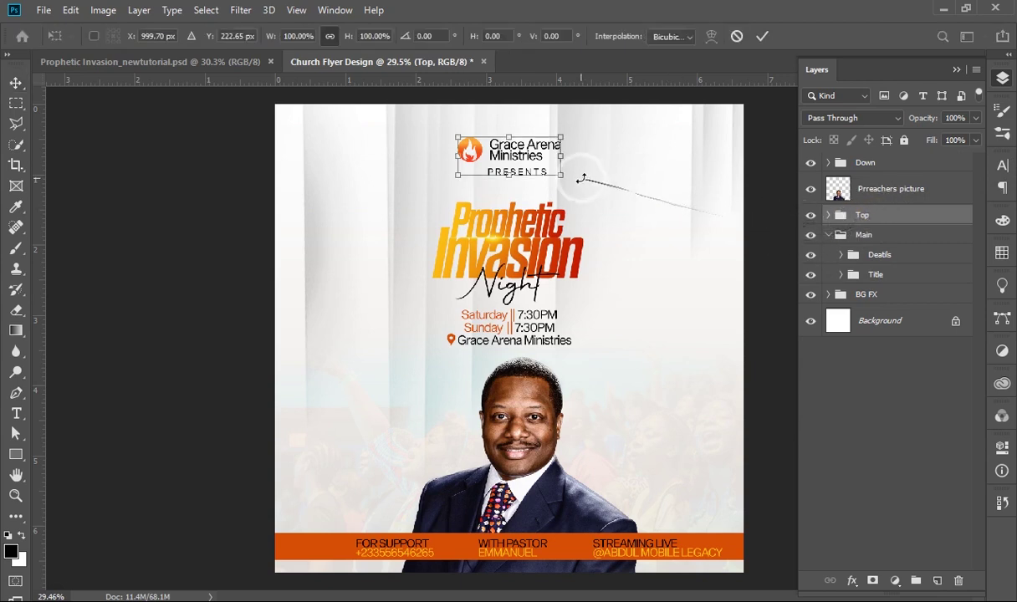
pyautogui.moveTo(568, 177); pyautogui.dragTo(561, 174)
pyautogui.press('Return')
pyautogui.hotkey('ctrl', 'a')
pyautogui.click(362, 36)
pyautogui.hotkey('ctrl', 'd')
pyautogui.hotkey('shift', 'Down')
pyautogui.hotkey('shift', 'Down')
pyautogui.hotkey('shift', 'Down')
pyautogui.hotkey('shift', 'Down')
pyautogui.hotkey('shift', 'Down')
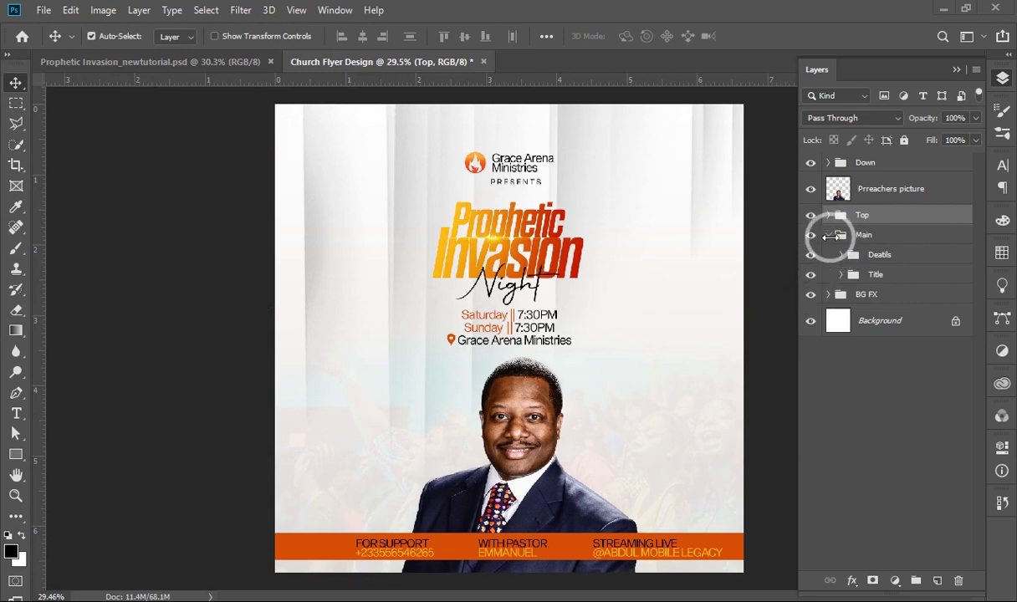
pyautogui.moveTo(828, 235); pyautogui.dragTo(755, 238)
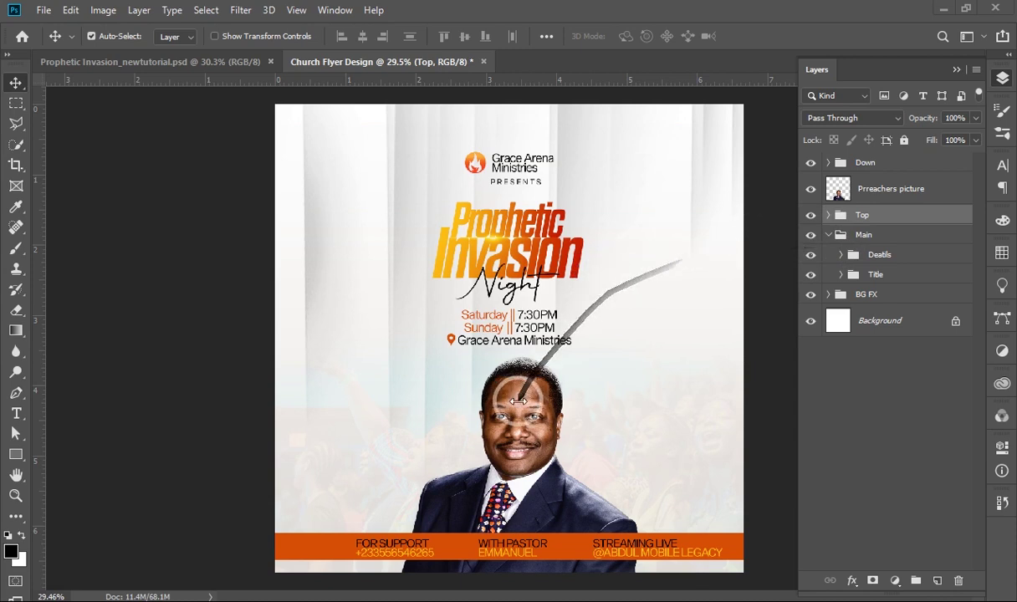
pyautogui.moveTo(504, 415); pyautogui.dragTo(506, 395)
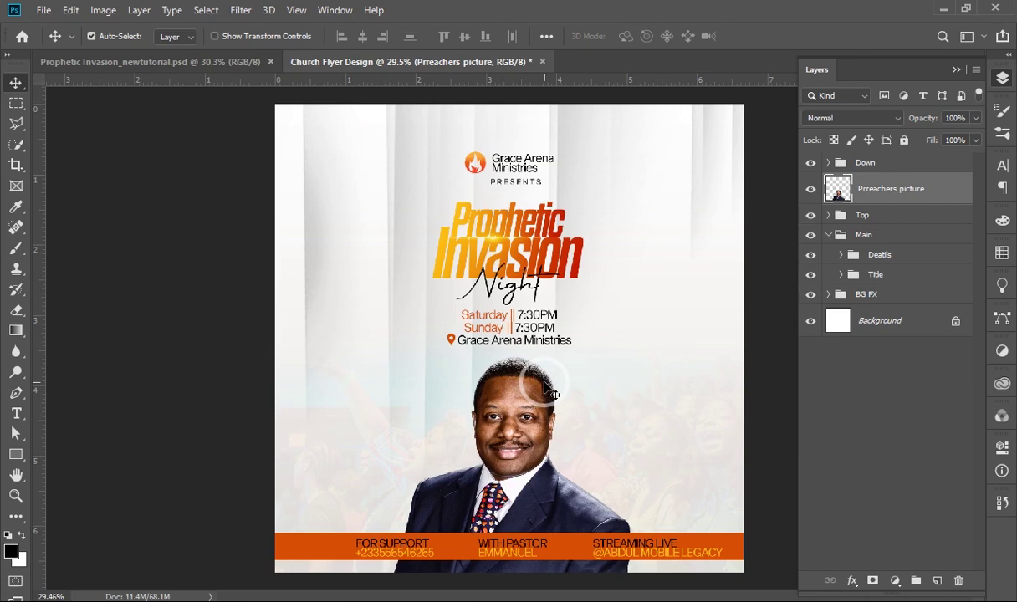